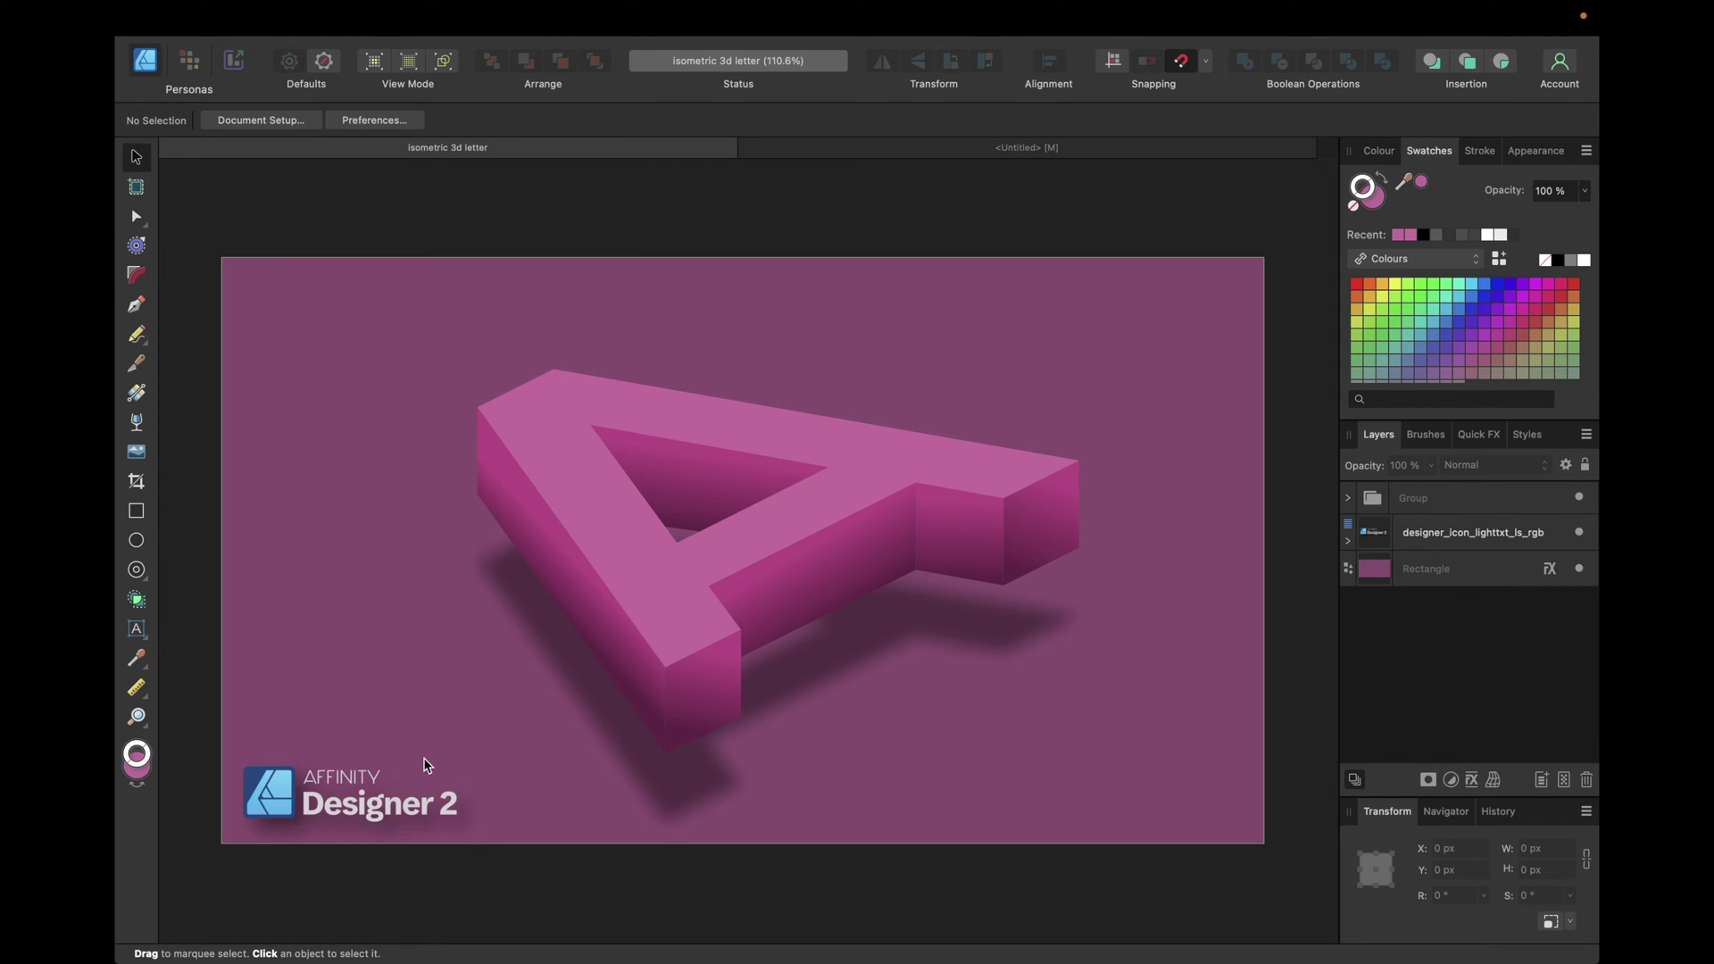
Switch to the Untitled document and place an empty Art Text object on its page
{"action": "left_click", "coordinate": [1055, 154]}
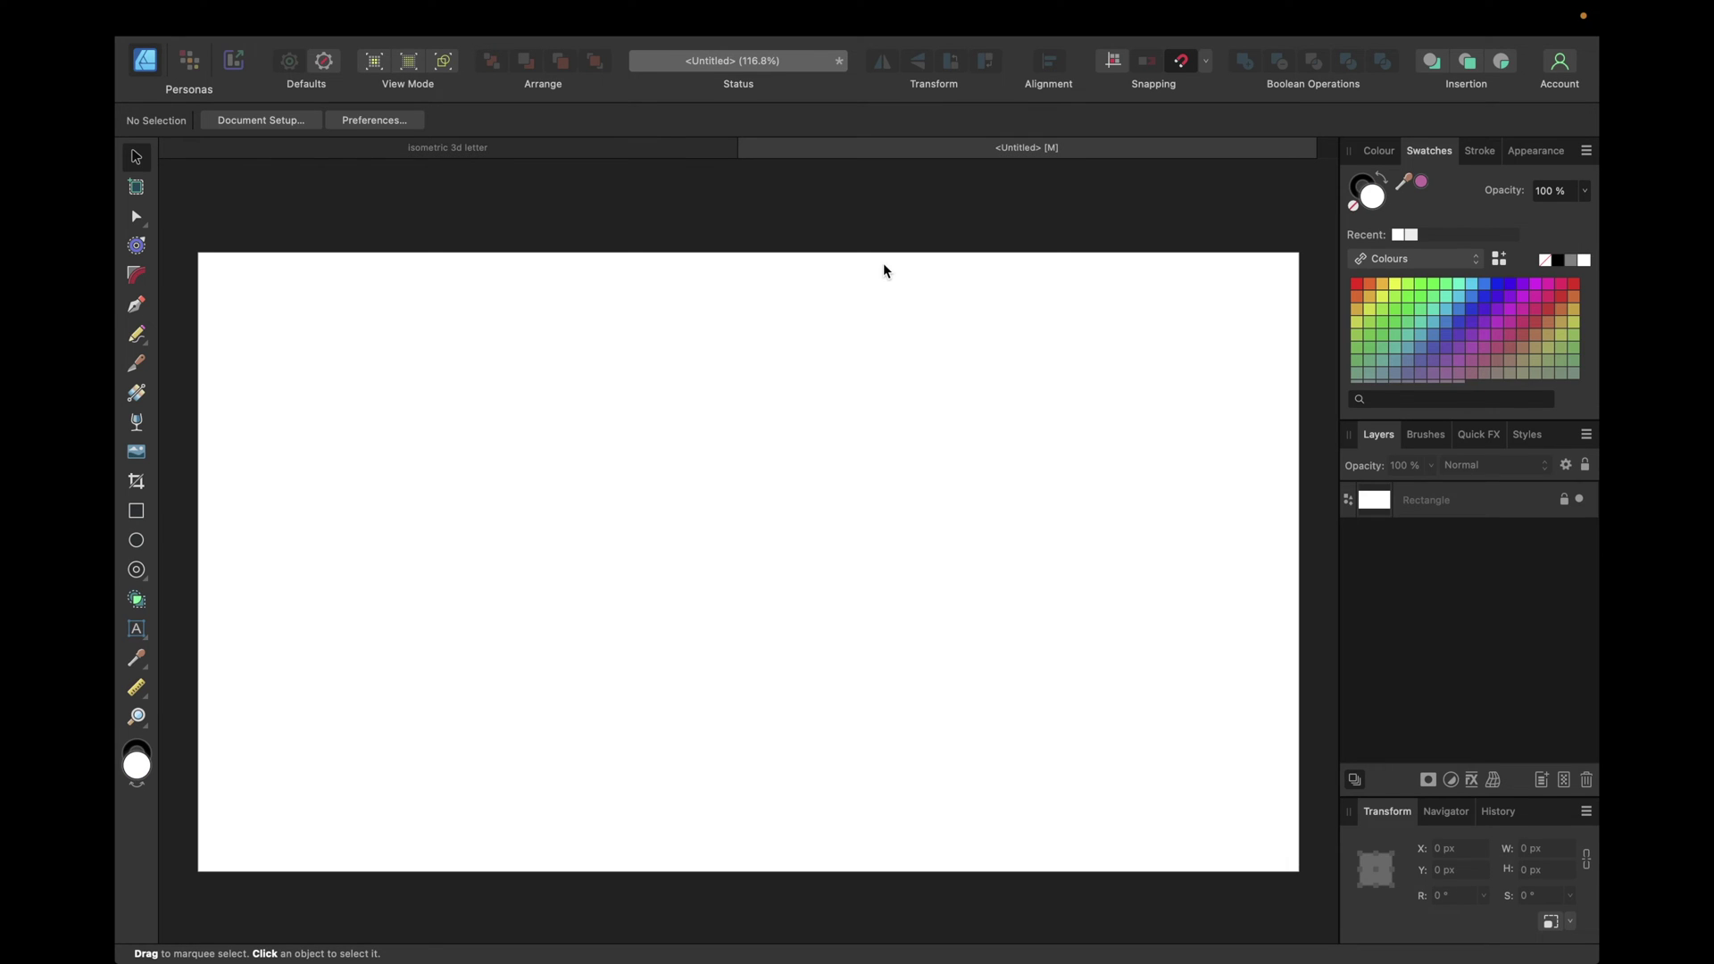
{"action": "left_click", "coordinate": [136, 630]}
{"action": "left_click", "coordinate": [613, 563]}
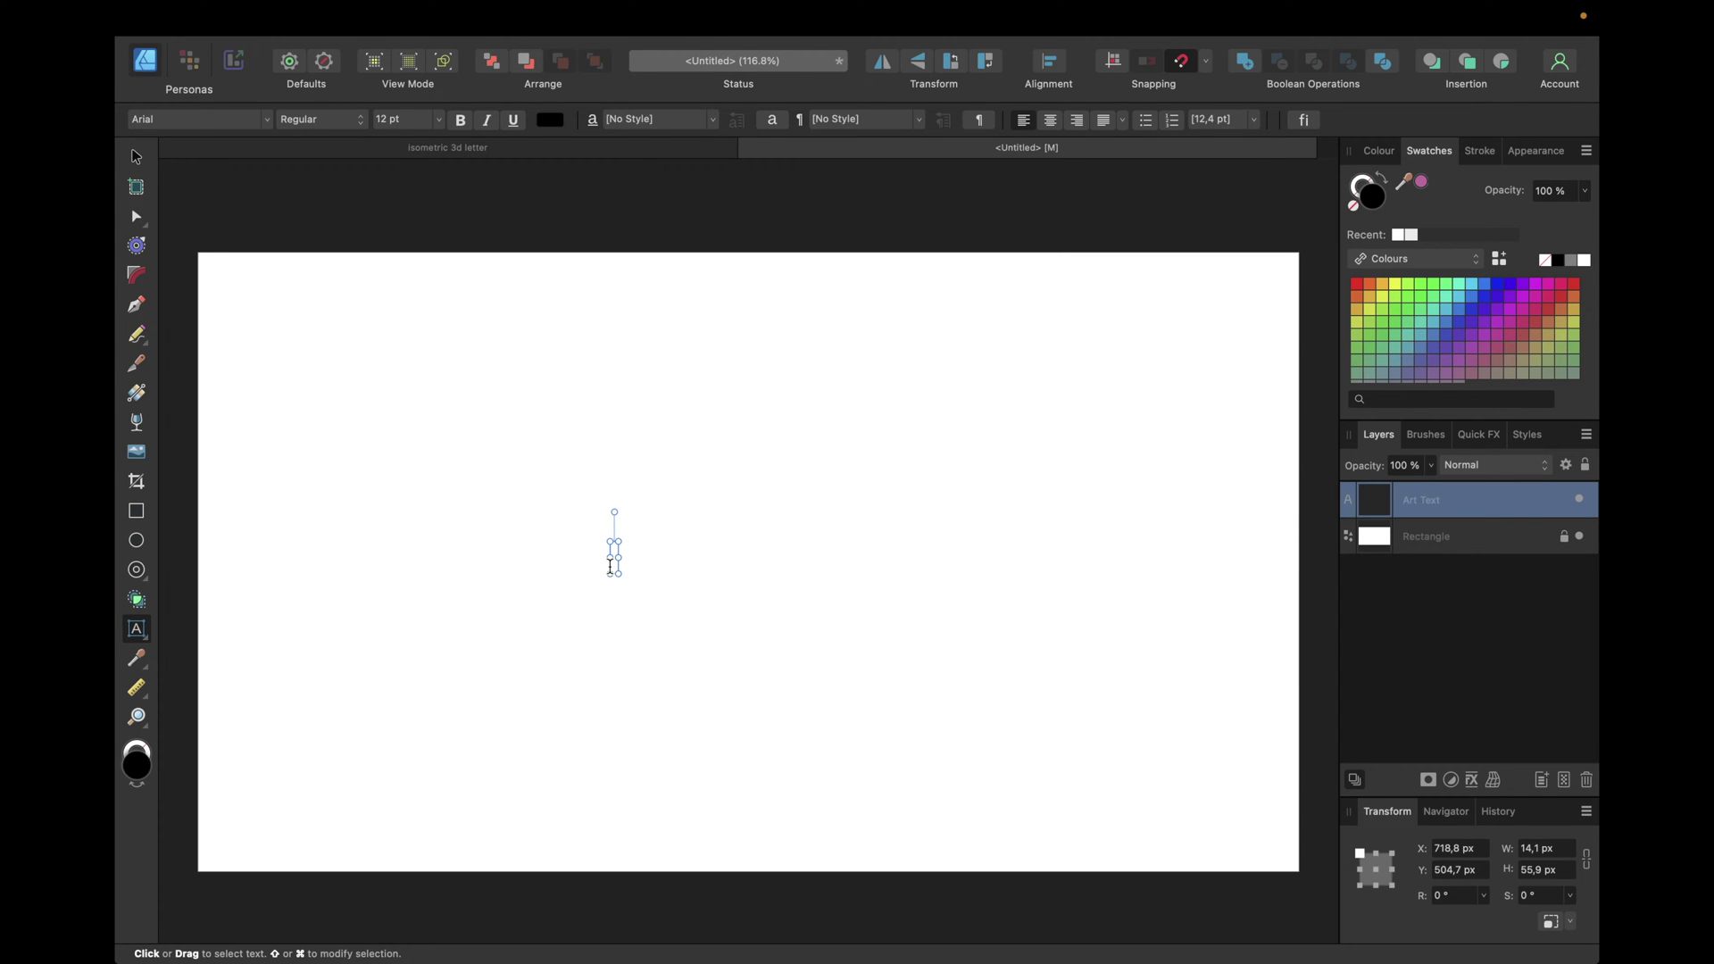
Type a capital A, enlarge it to about 133.8 pt and set it in Krona One
{"action": "type", "text": "A"}
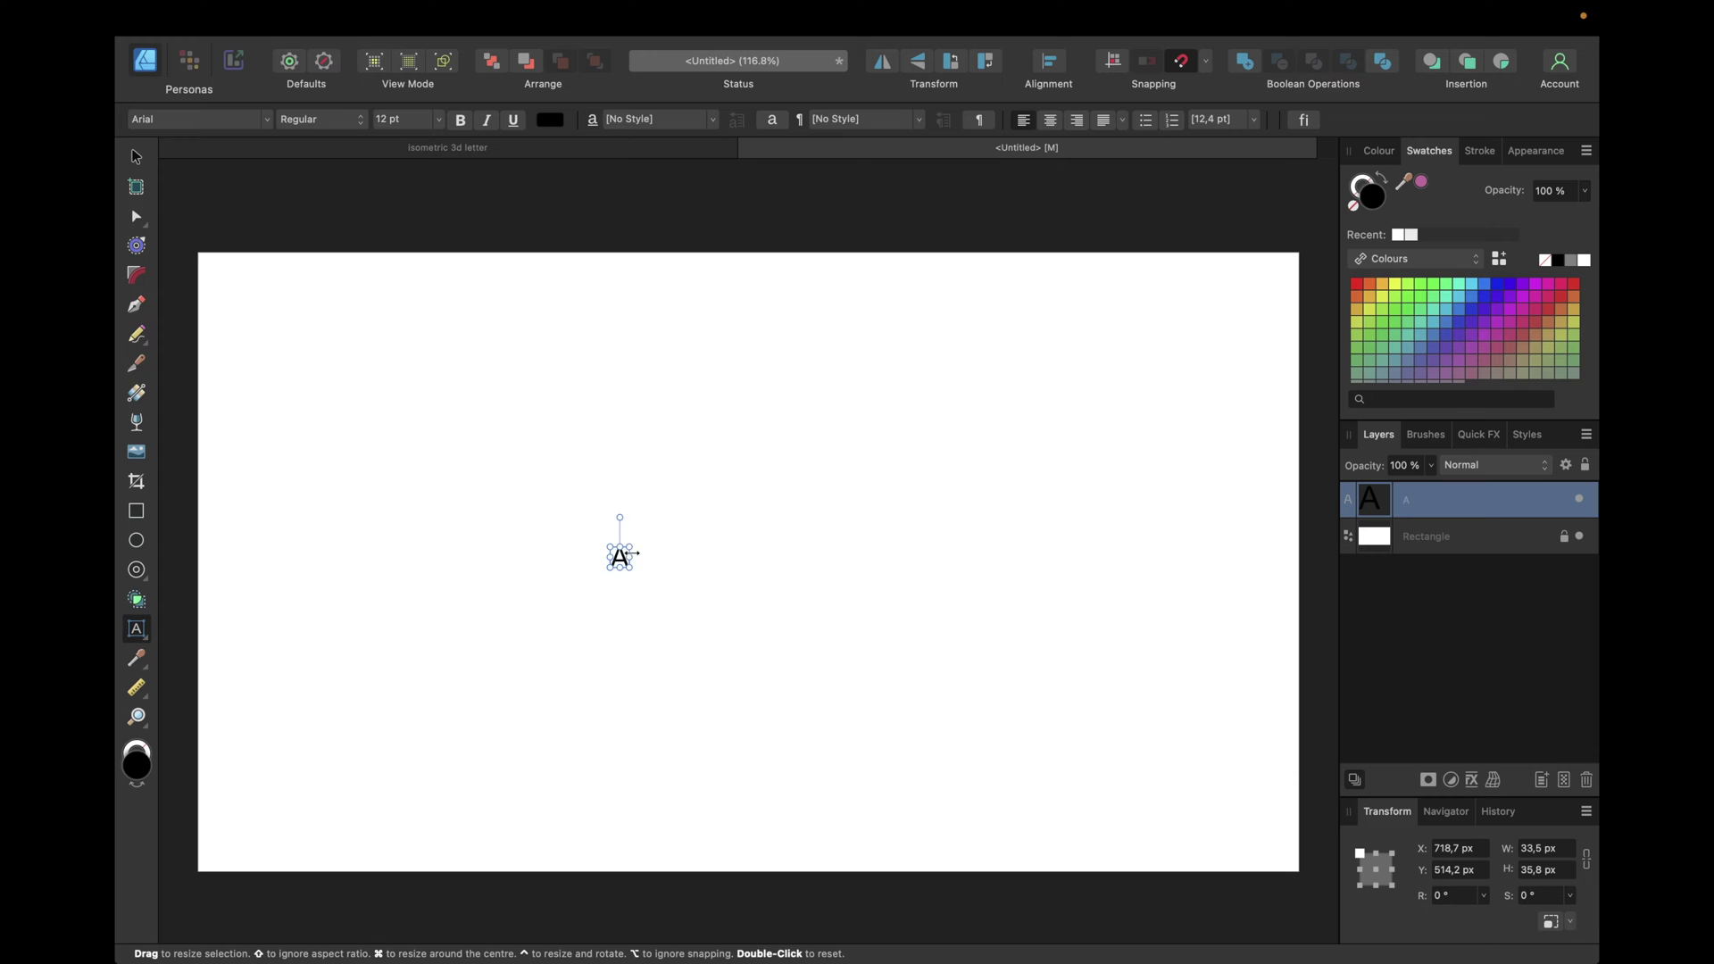
{"action": "left_click_drag", "start_coordinate": [633, 547], "coordinate": [895, 413]}
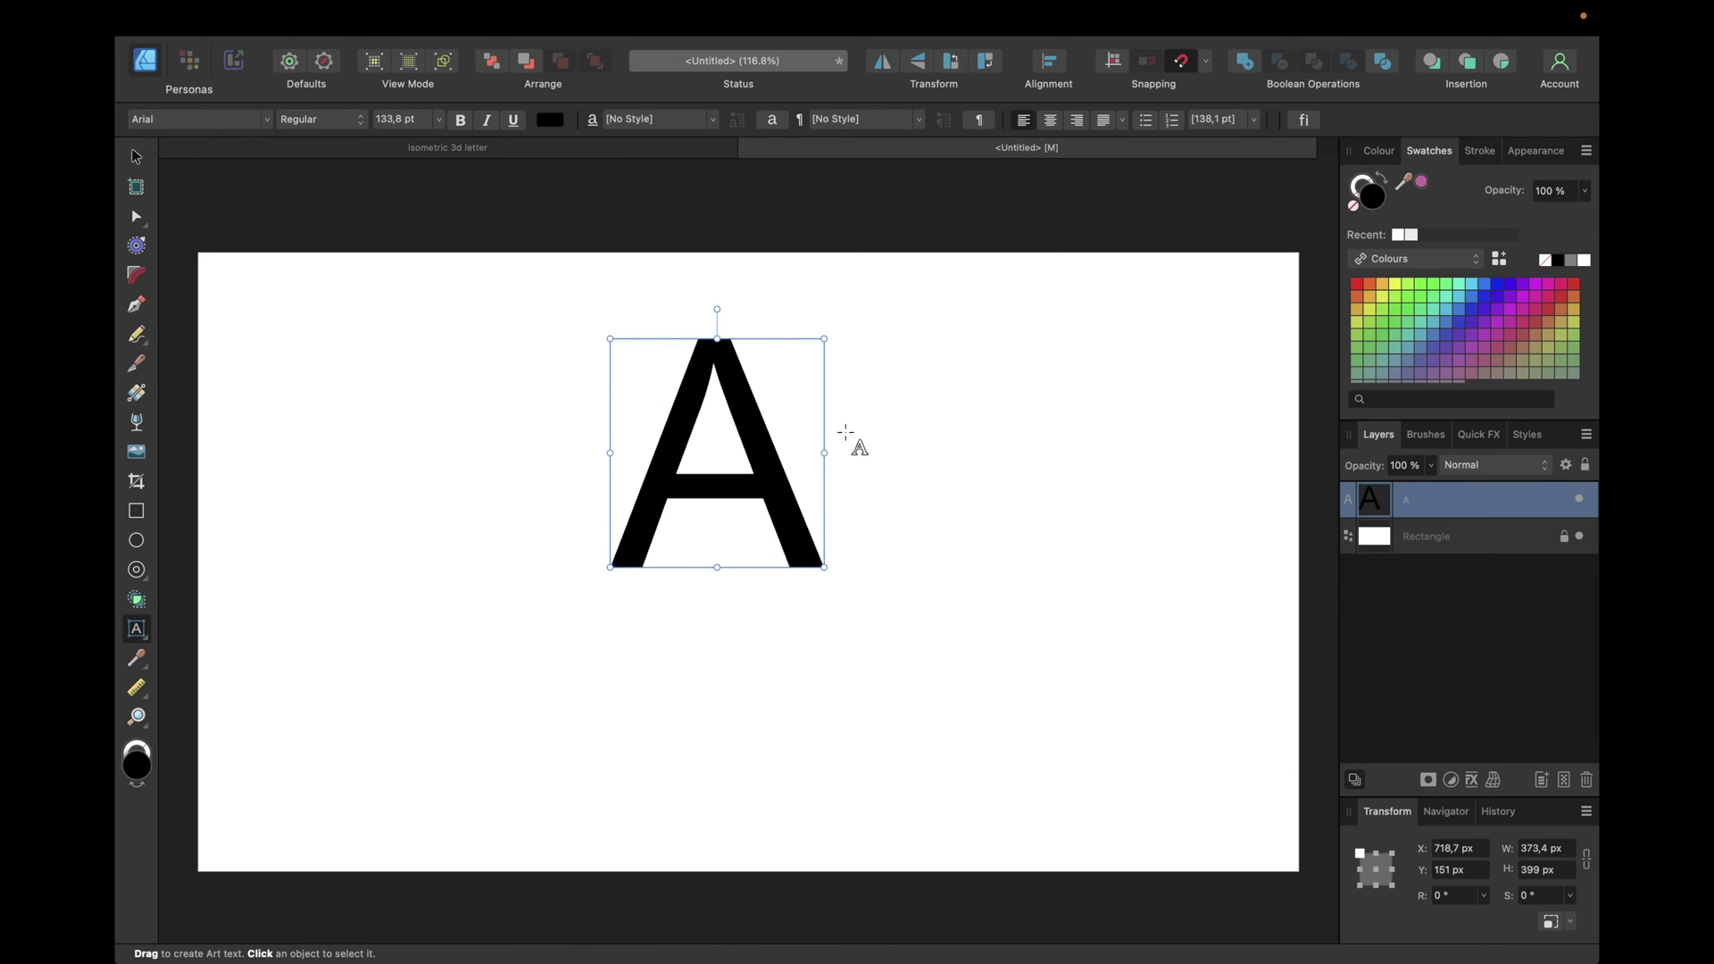
{"action": "left_click_drag", "start_coordinate": [804, 452], "coordinate": [574, 452]}
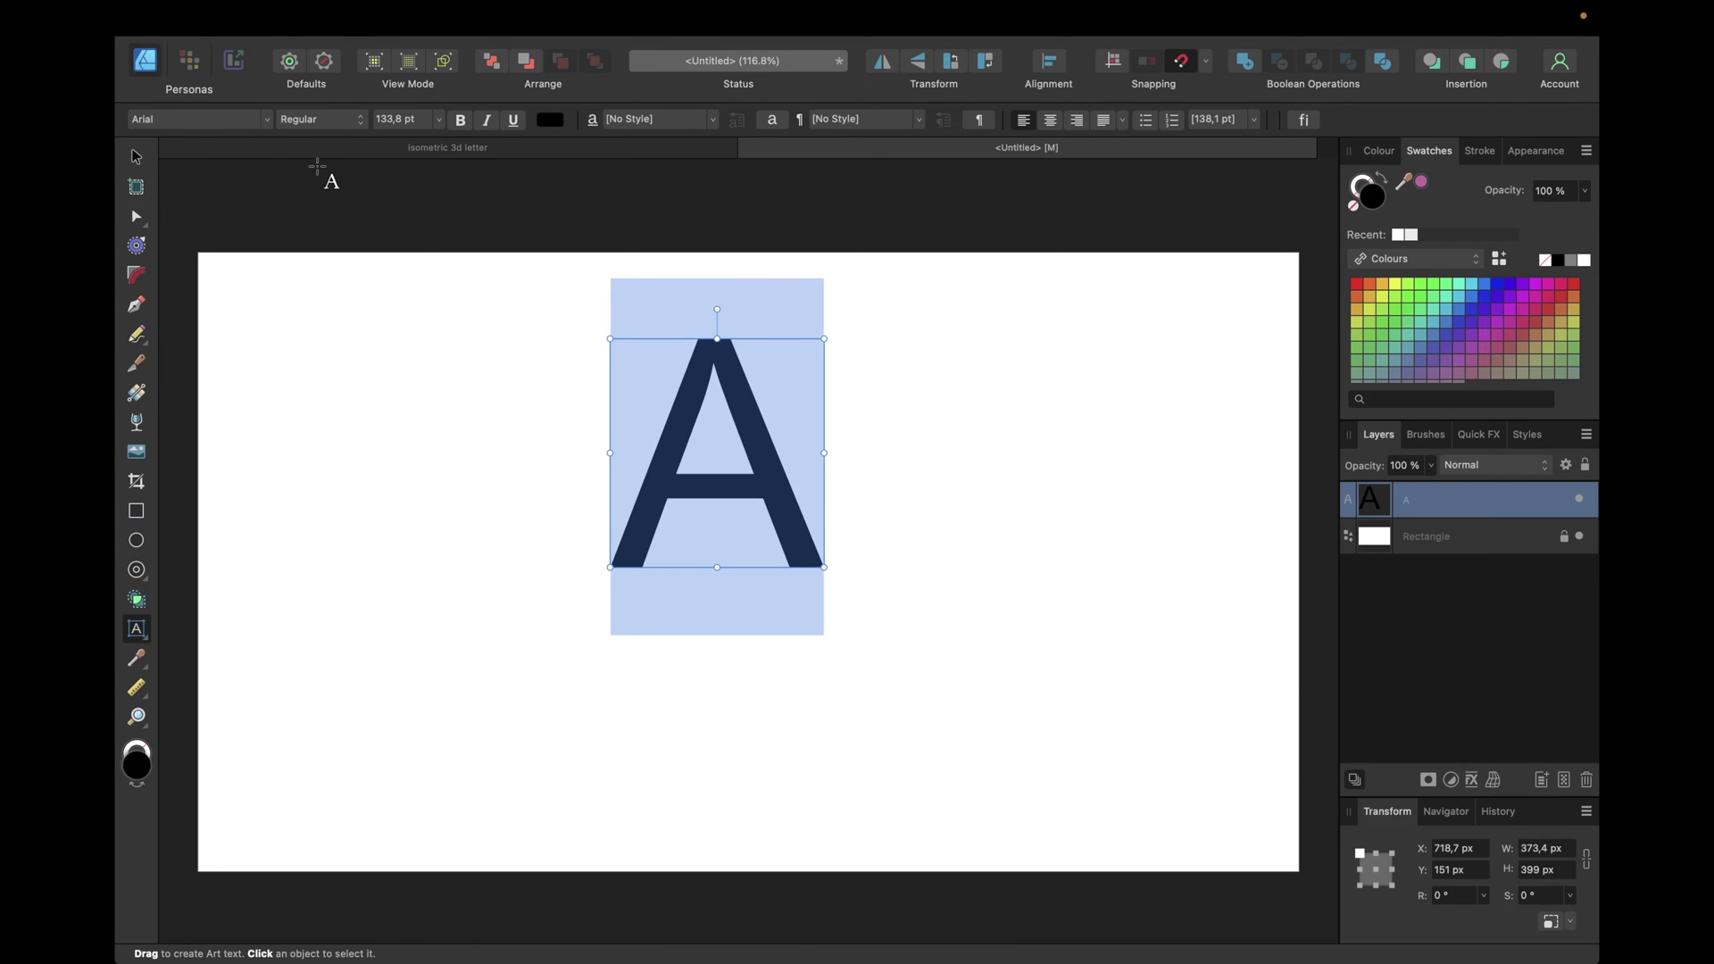
{"action": "left_click", "coordinate": [268, 121]}
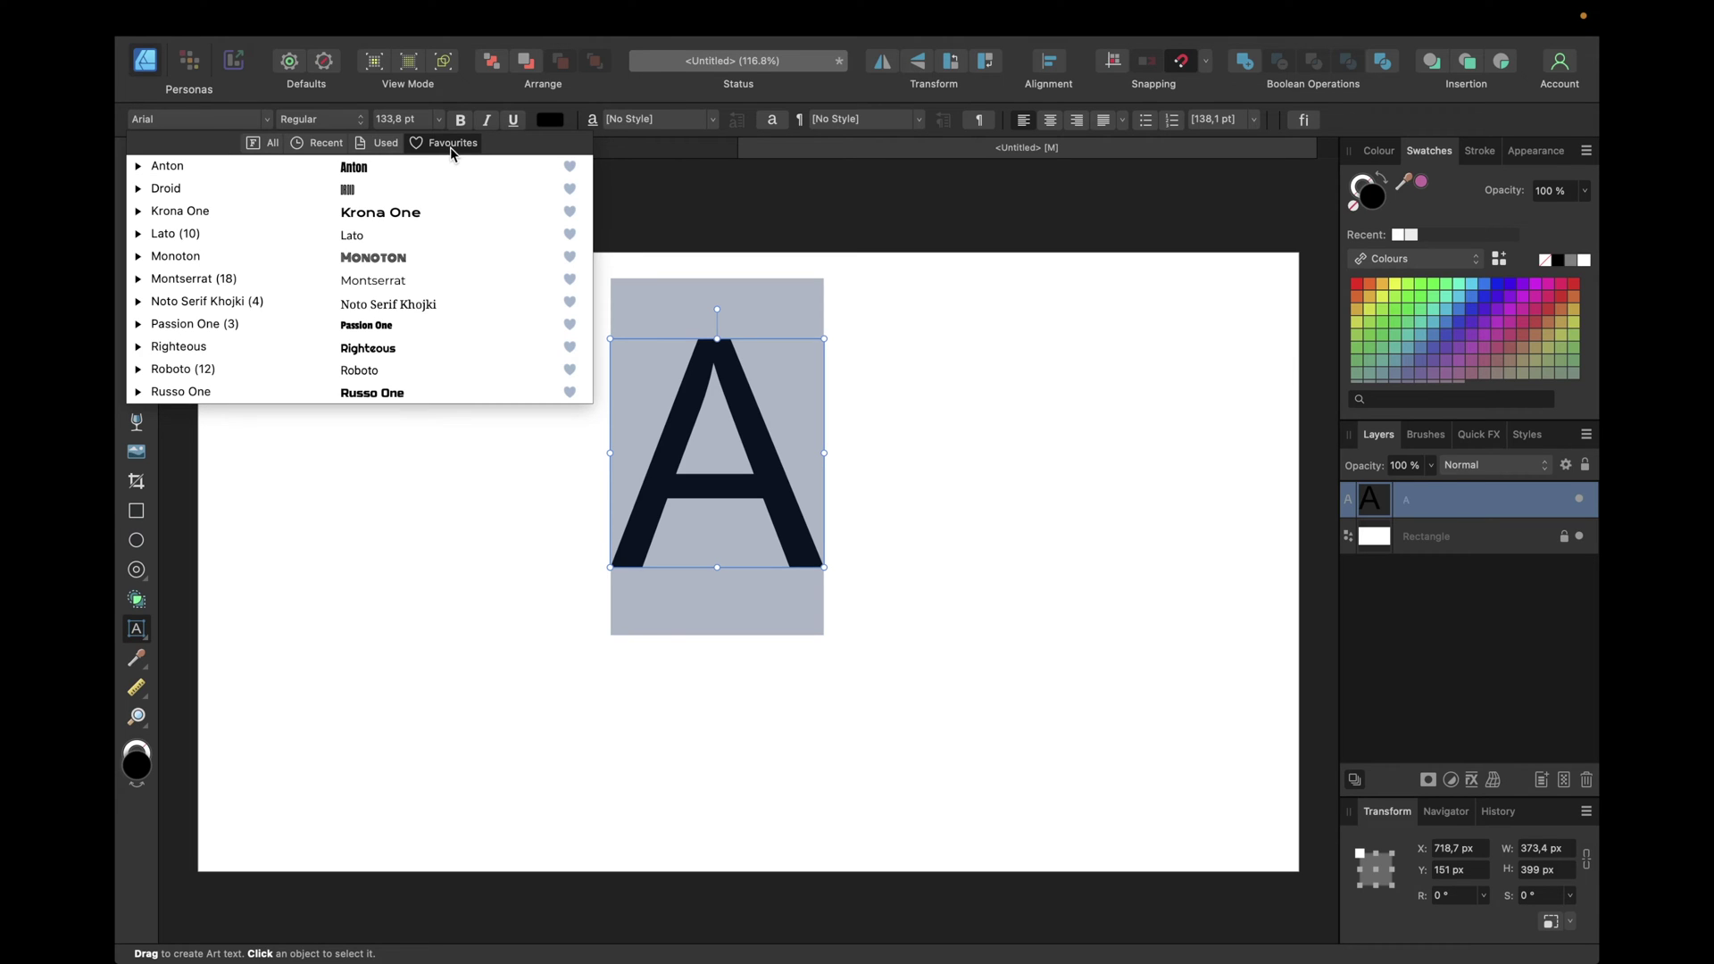
{"action": "left_click", "coordinate": [452, 211]}
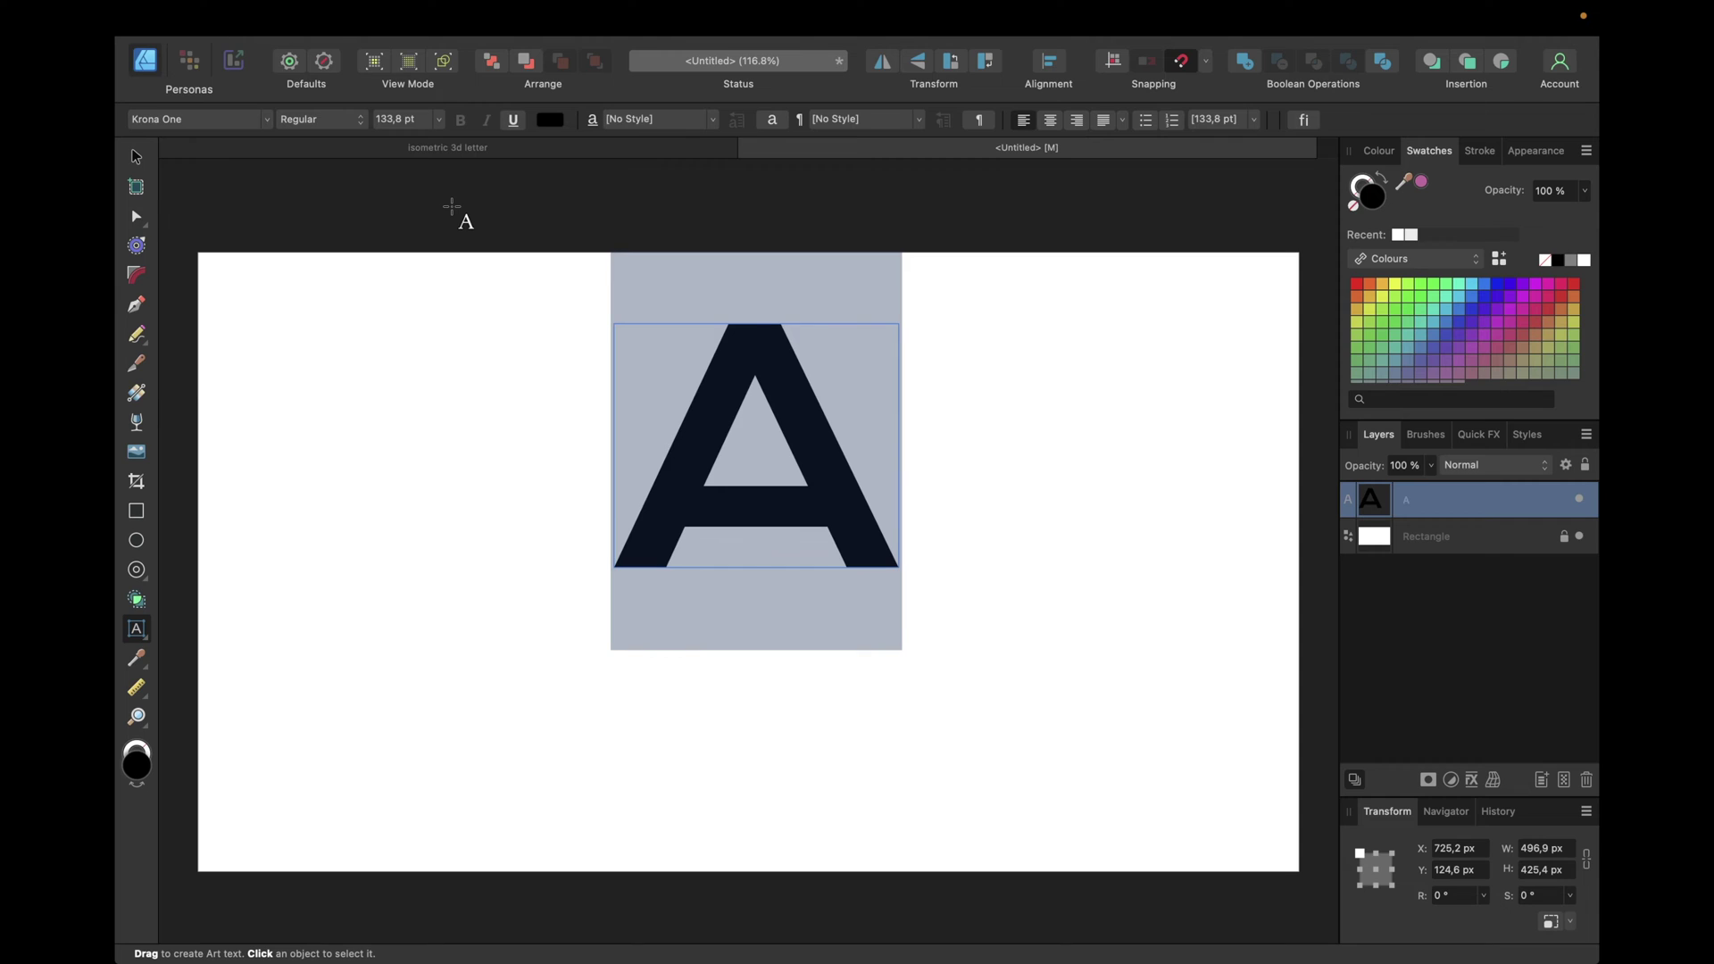
{"action": "left_click", "coordinate": [139, 161]}
{"action": "left_click", "coordinate": [138, 159]}
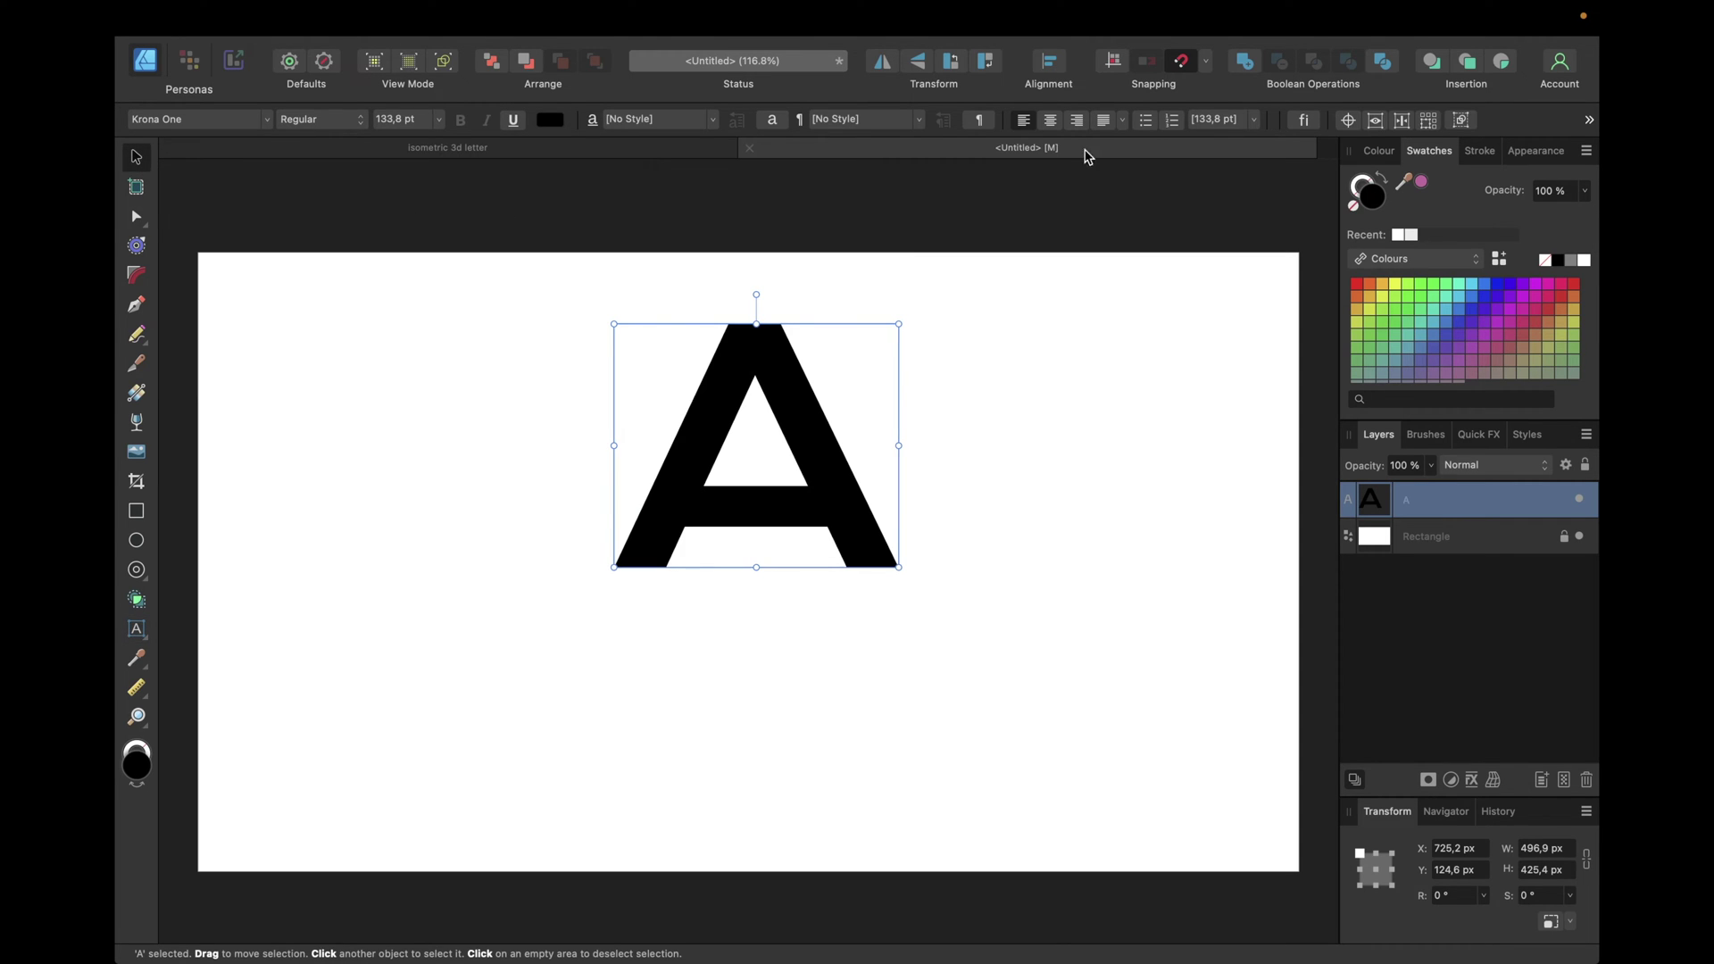
{"action": "left_click", "coordinate": [1207, 63]}
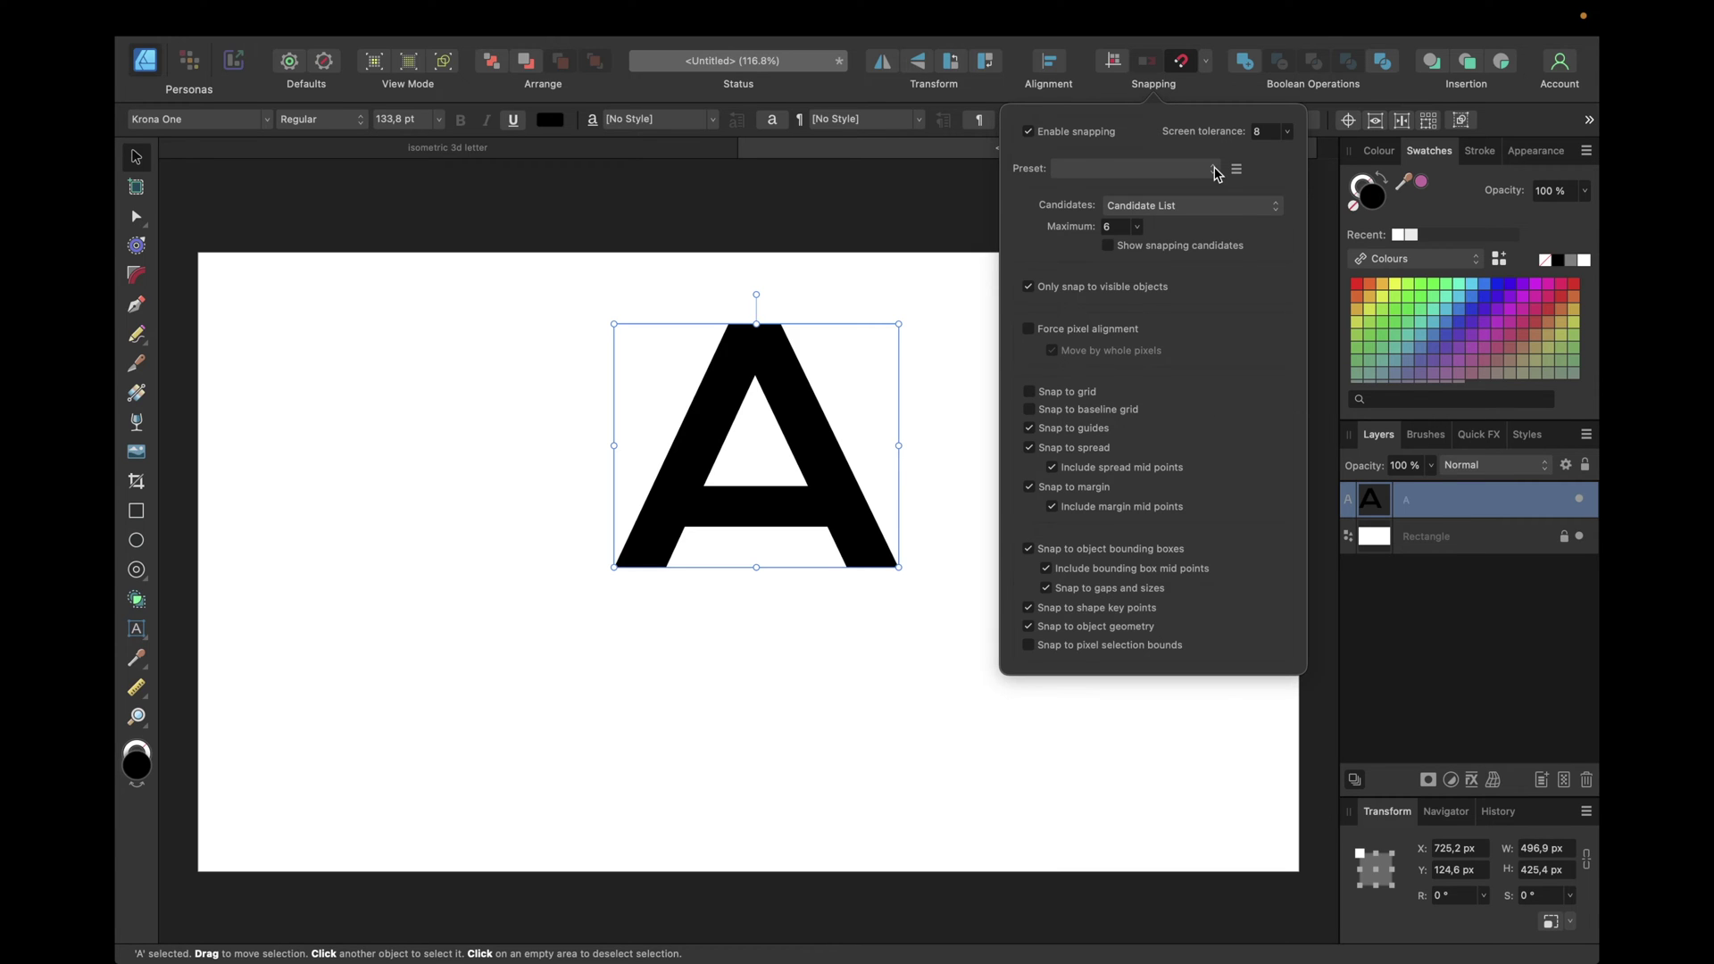
{"action": "left_click", "coordinate": [933, 198]}
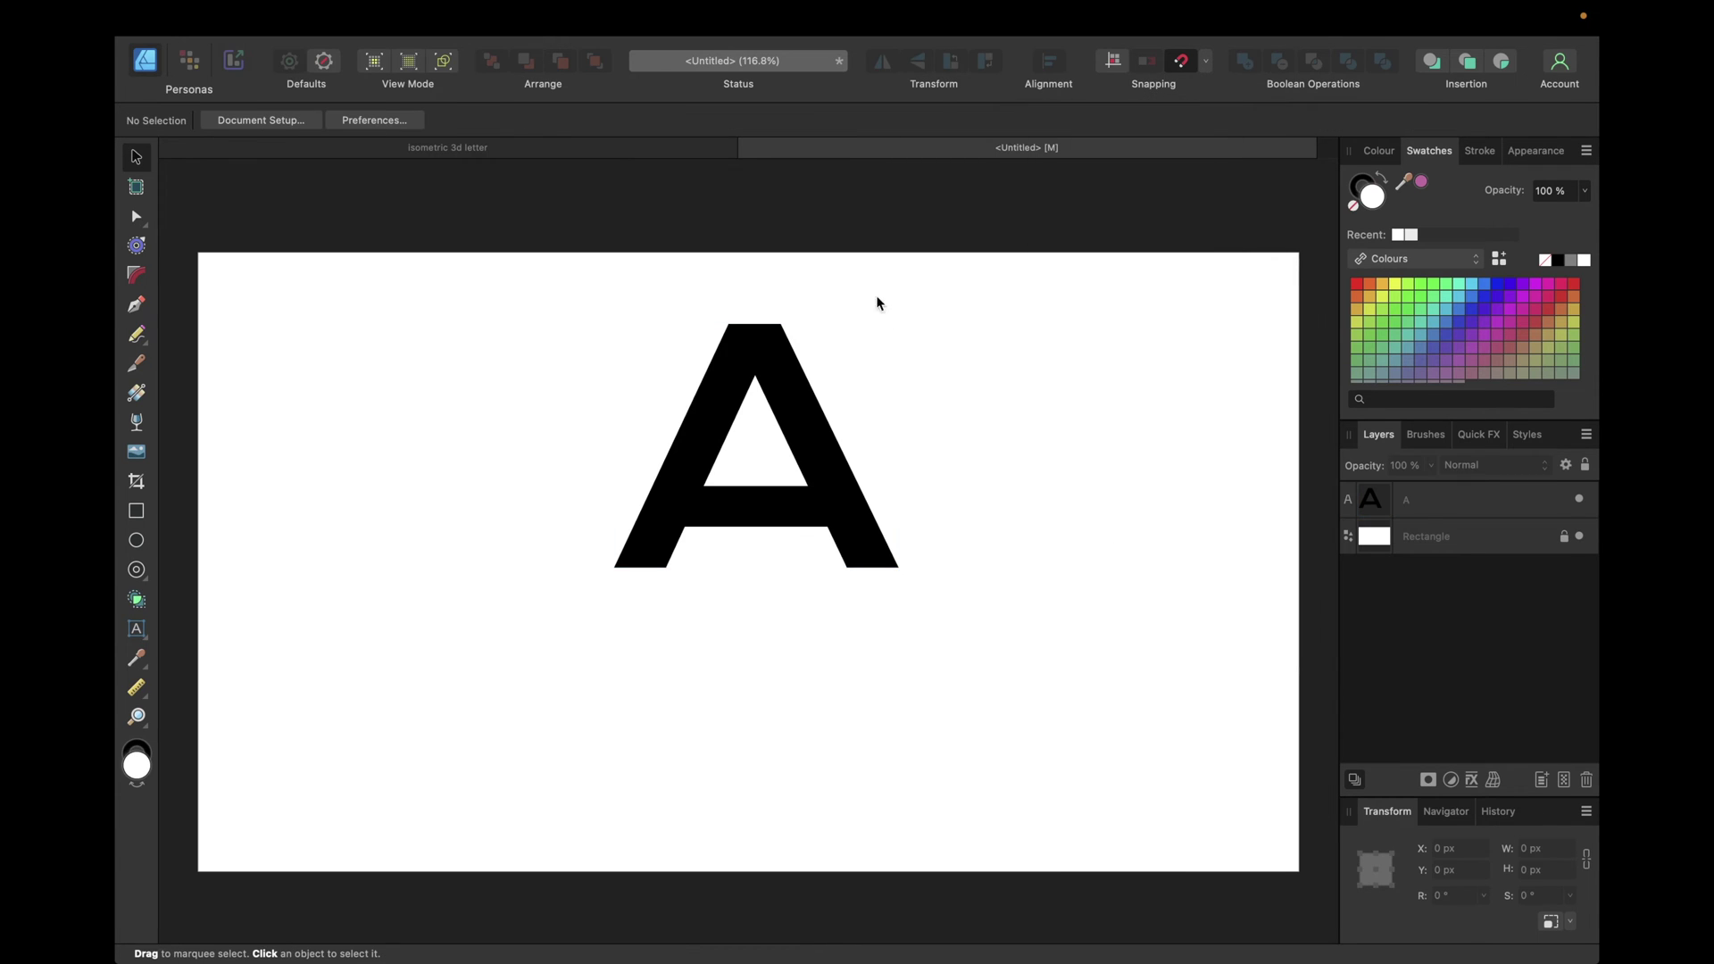
Open the Isometric panel and dock it alongside the Layers panel
{"action": "mouse_move", "coordinate": [877, 7]}
{"action": "left_click", "coordinate": [618, 18]}
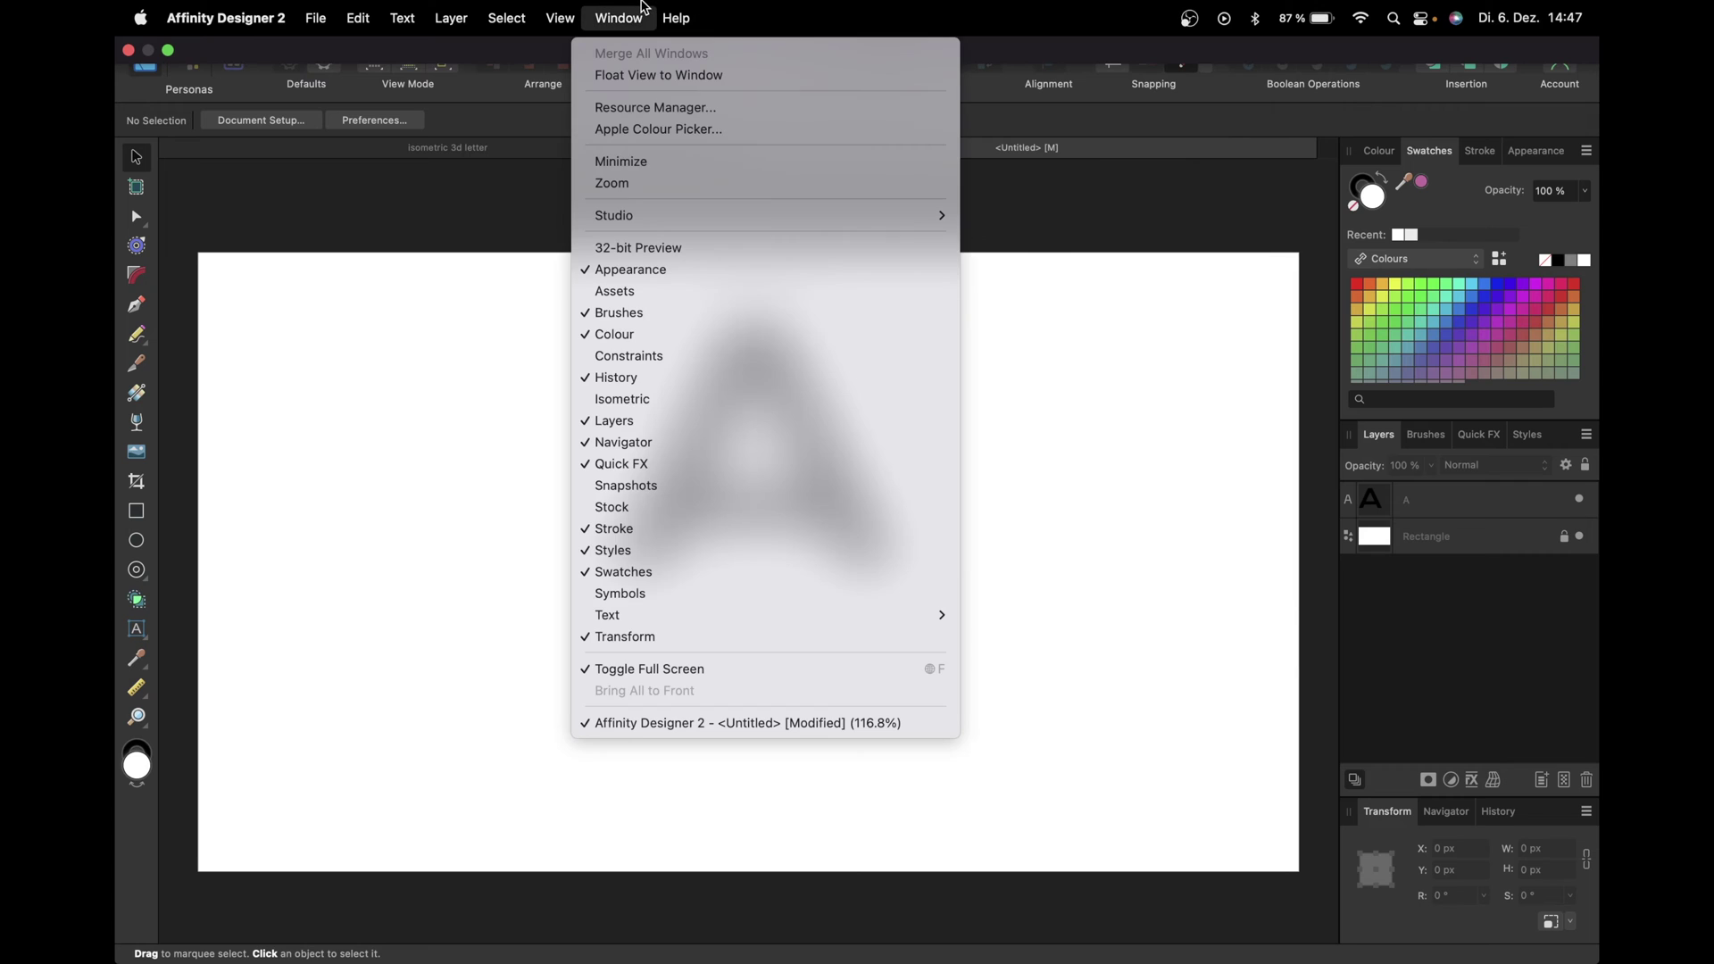
{"action": "left_click", "coordinate": [658, 397]}
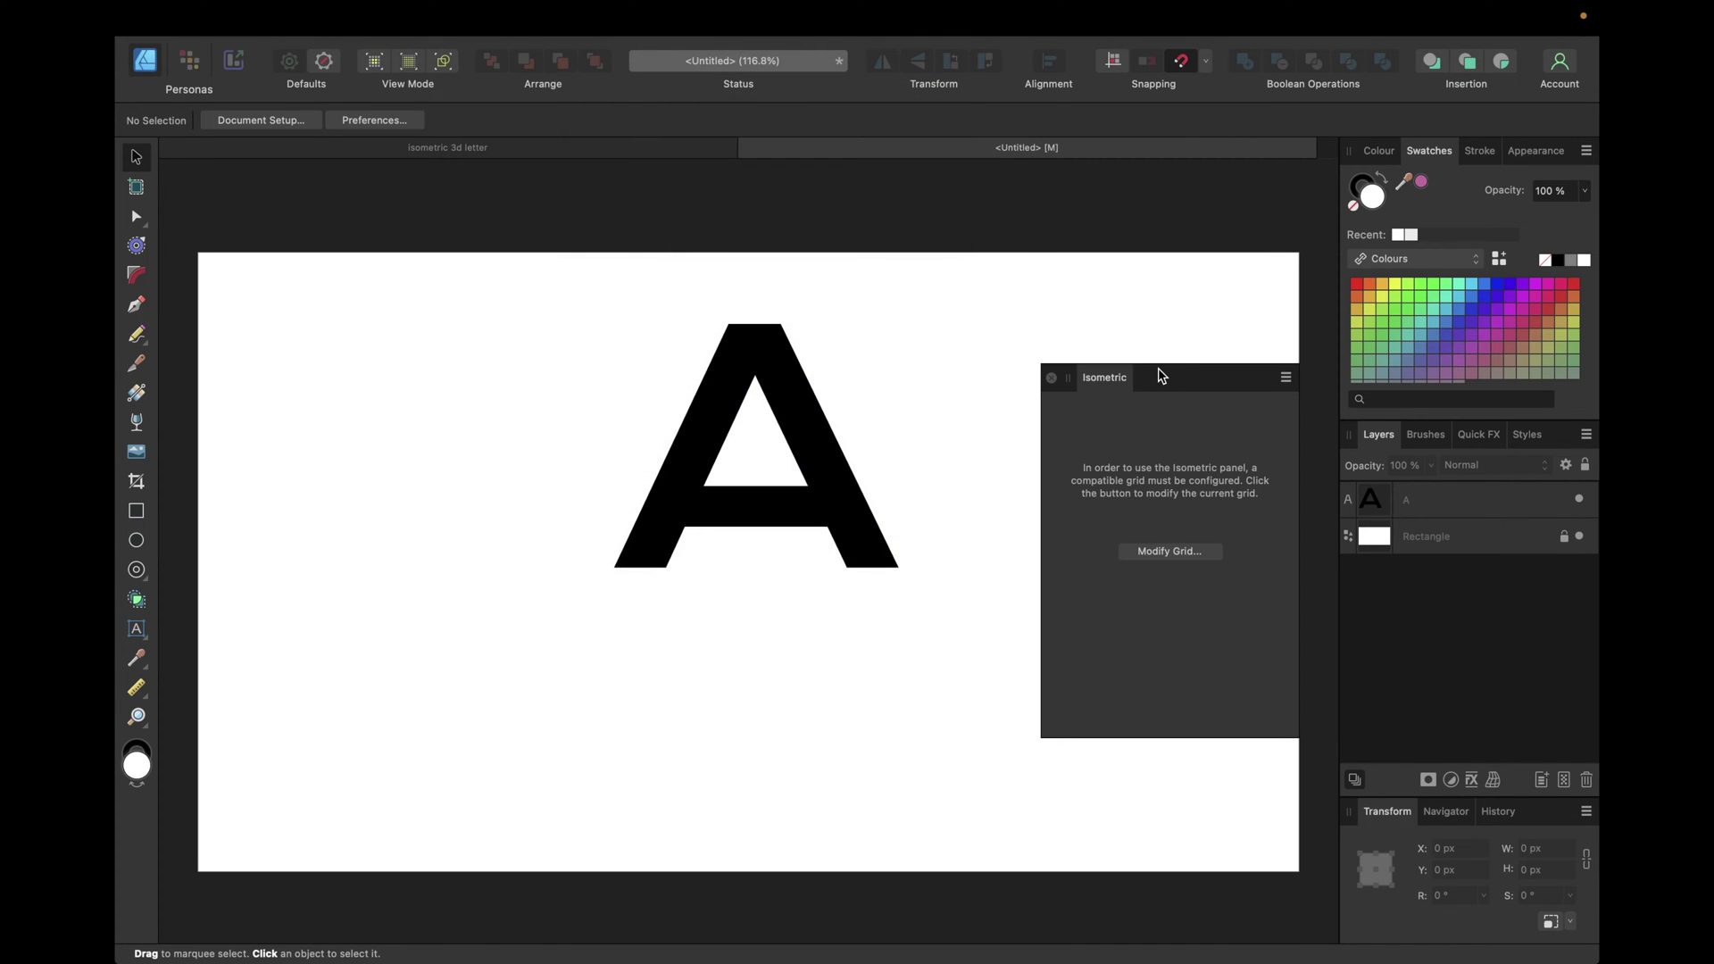
{"action": "left_click_drag", "start_coordinate": [1161, 375], "coordinate": [1523, 437]}
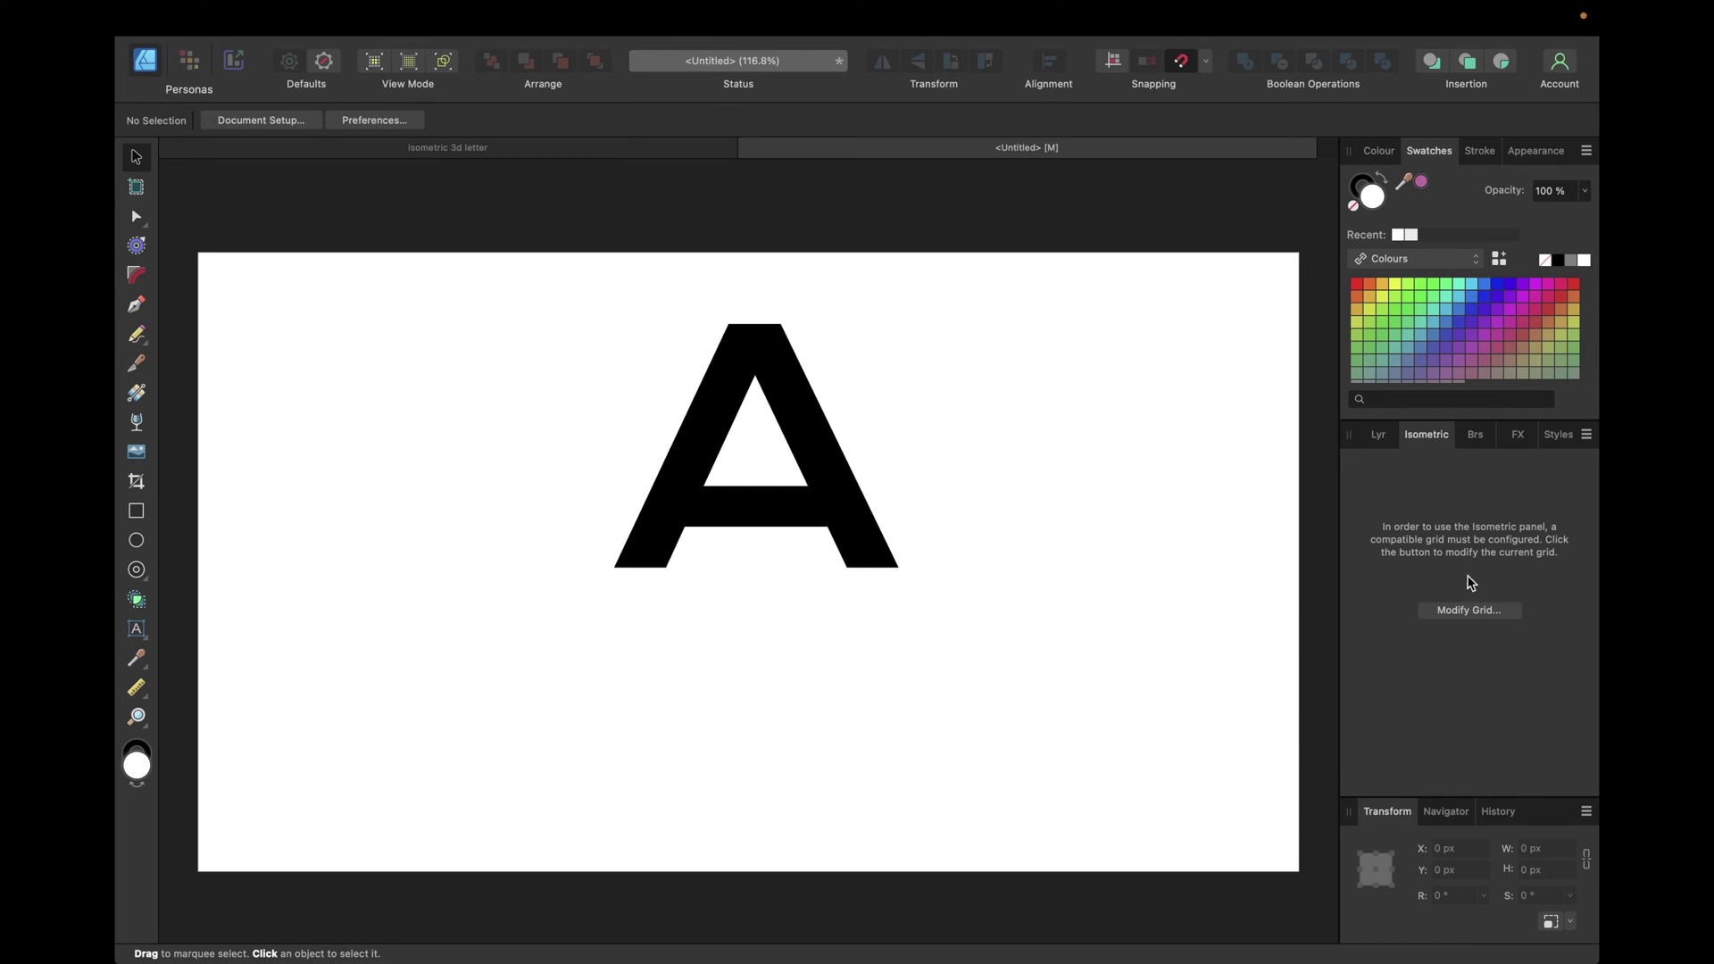
Apply the 64x32 Pixel Isometric (with Planes) grid preset and select the letter A
{"action": "left_click", "coordinate": [1503, 607]}
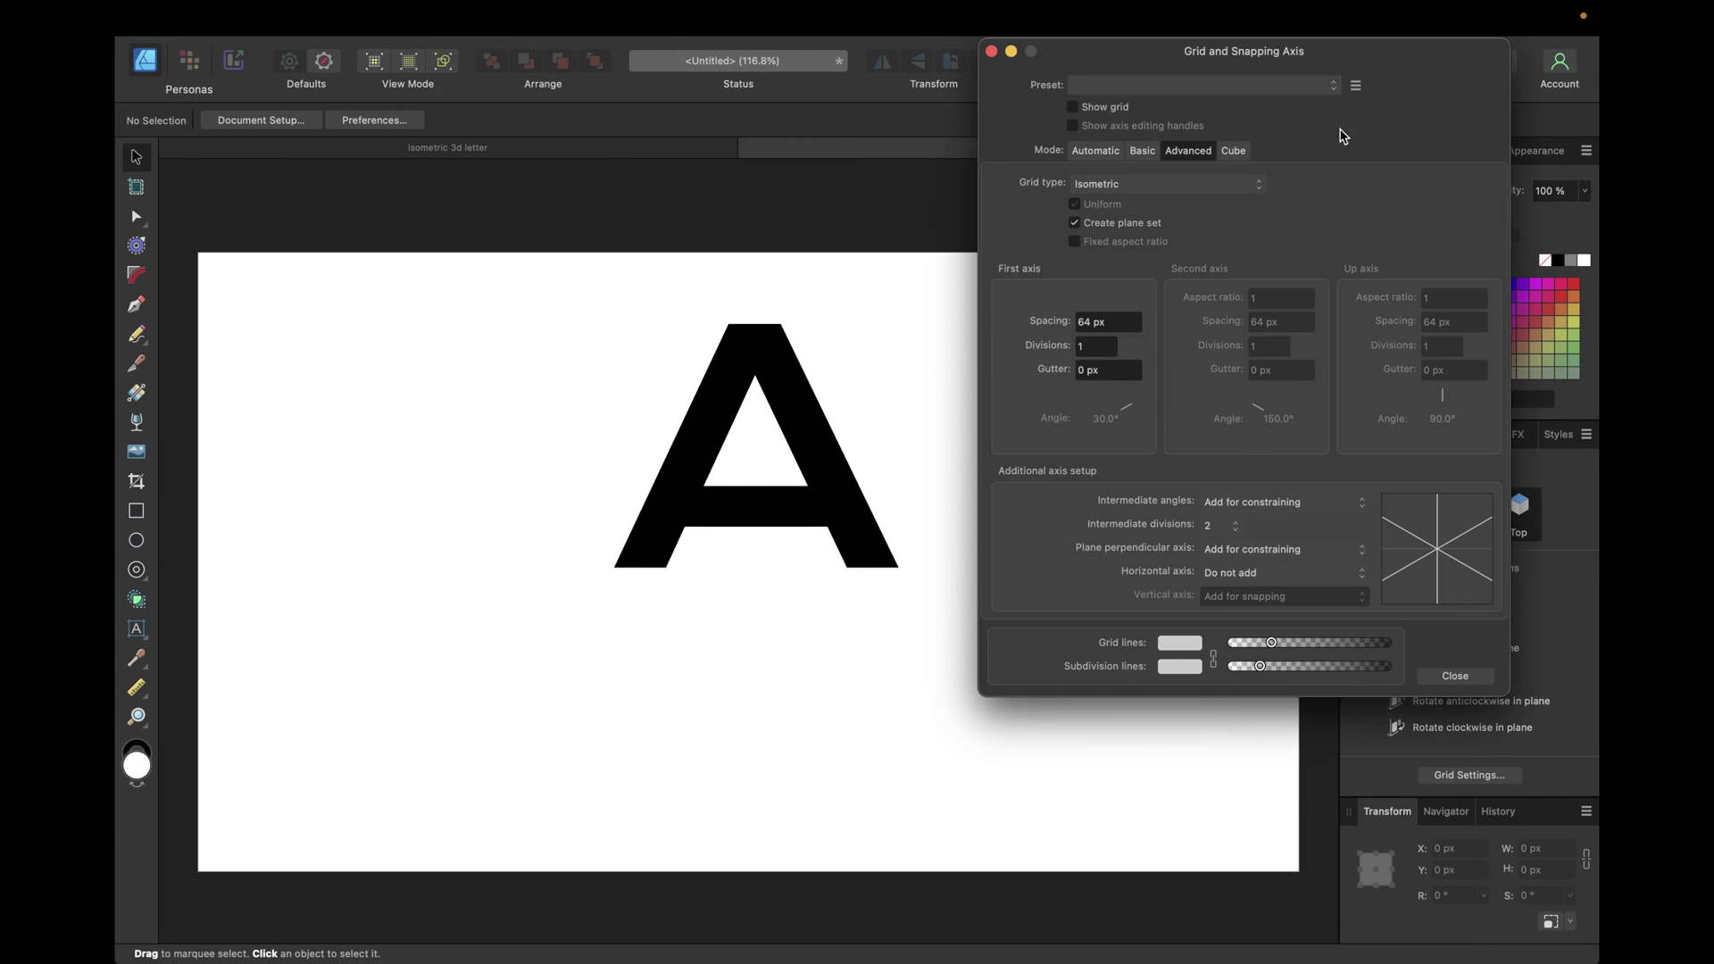
{"action": "left_click", "coordinate": [1332, 90]}
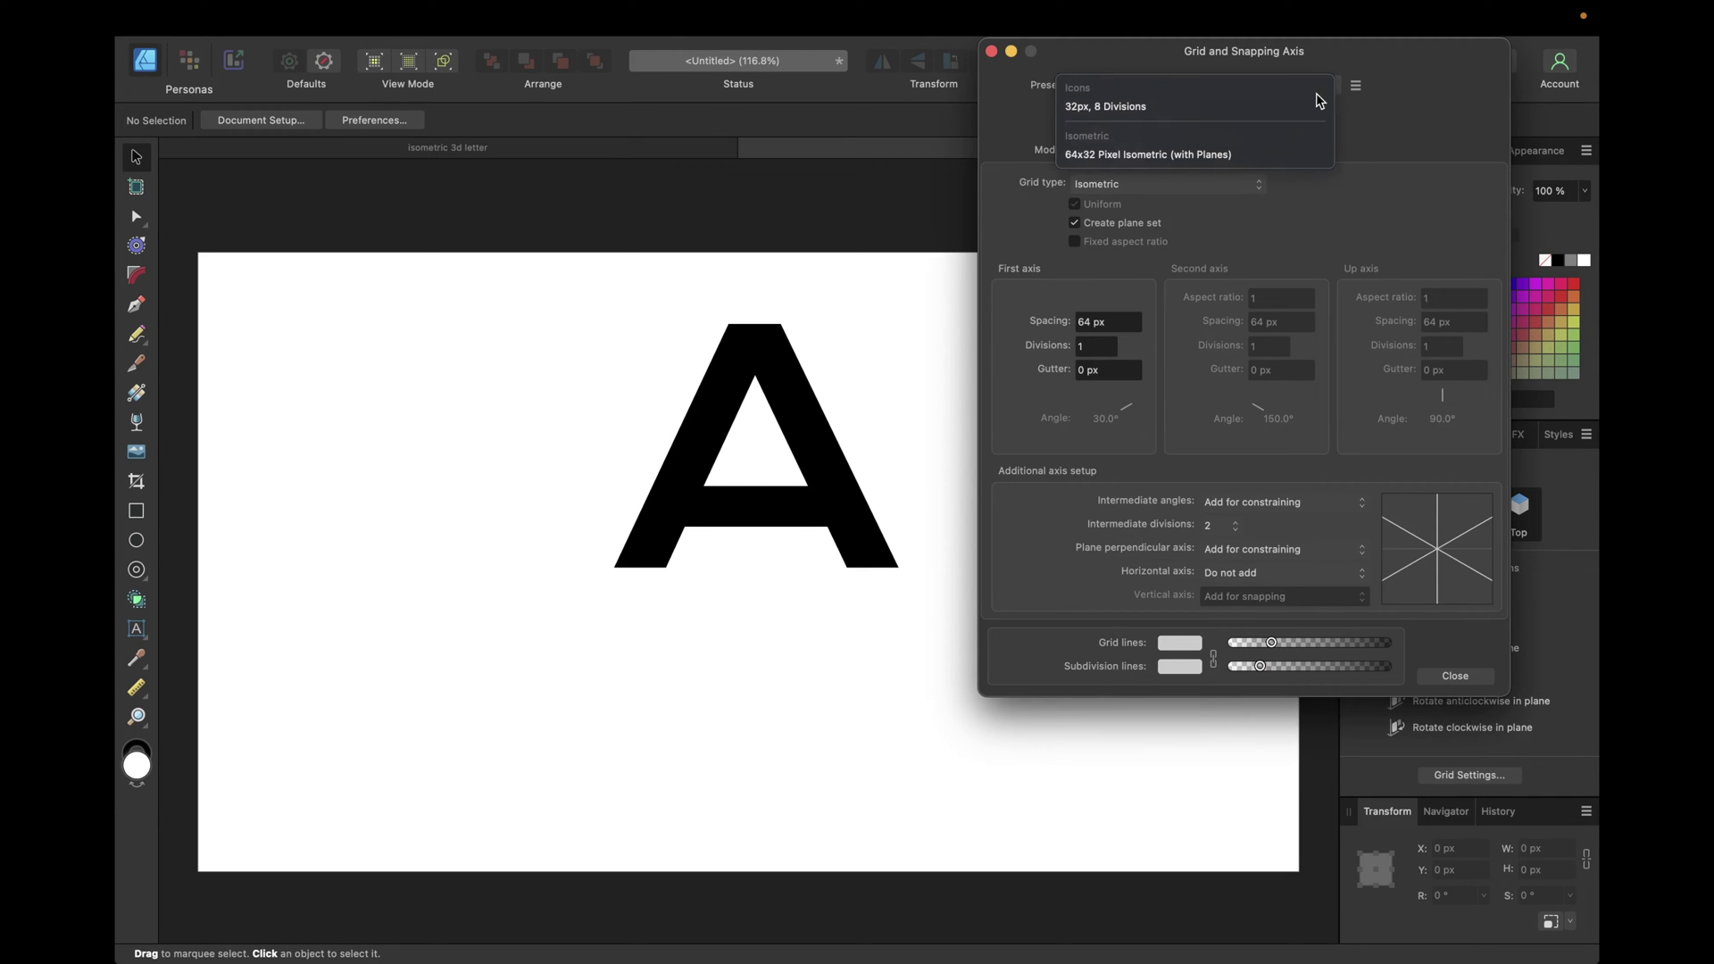
{"action": "left_click", "coordinate": [1198, 159]}
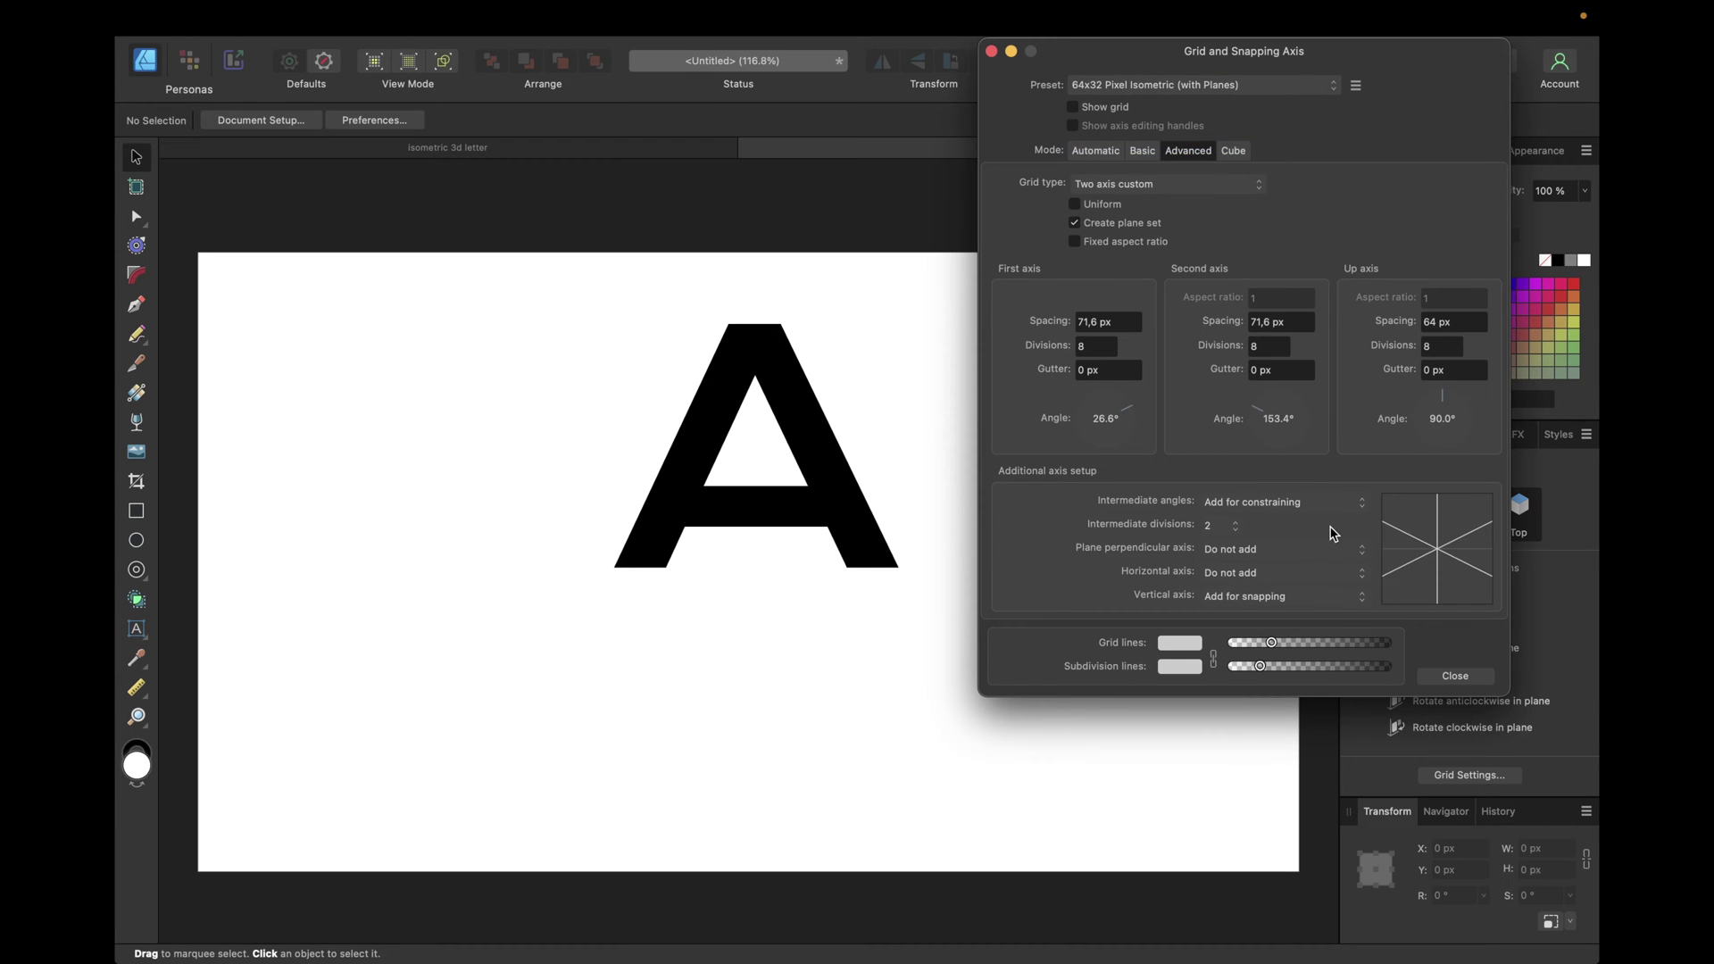
{"action": "left_click", "coordinate": [1456, 677]}
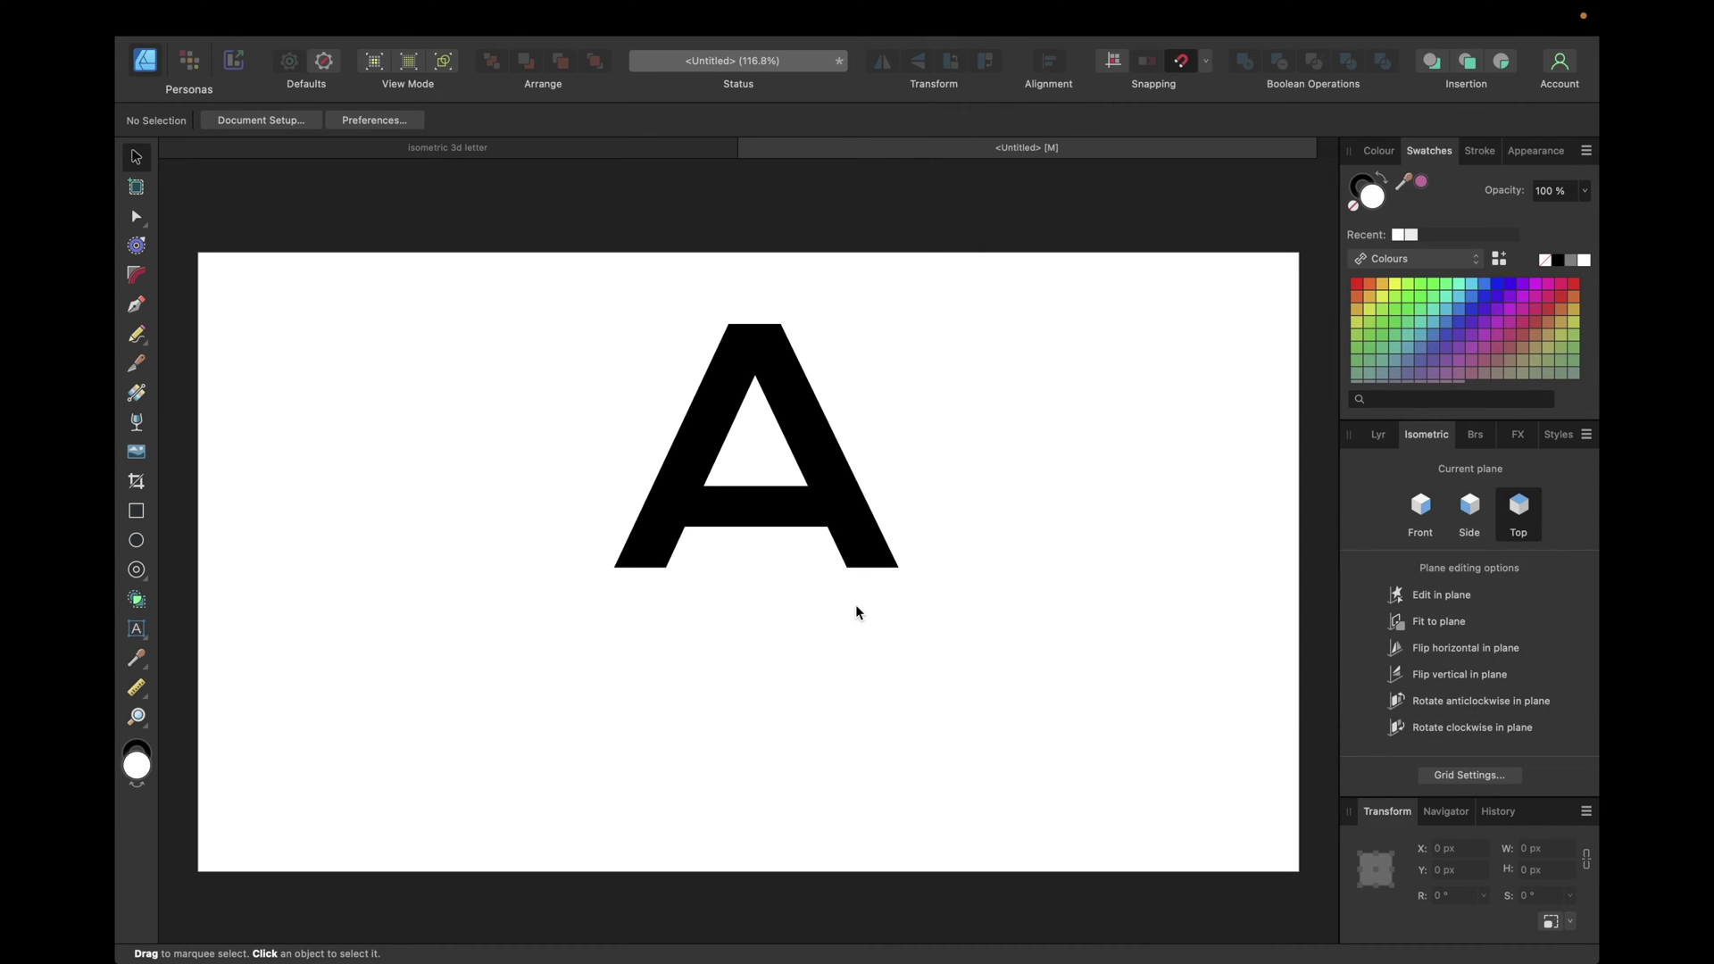
{"action": "left_click", "coordinate": [750, 370]}
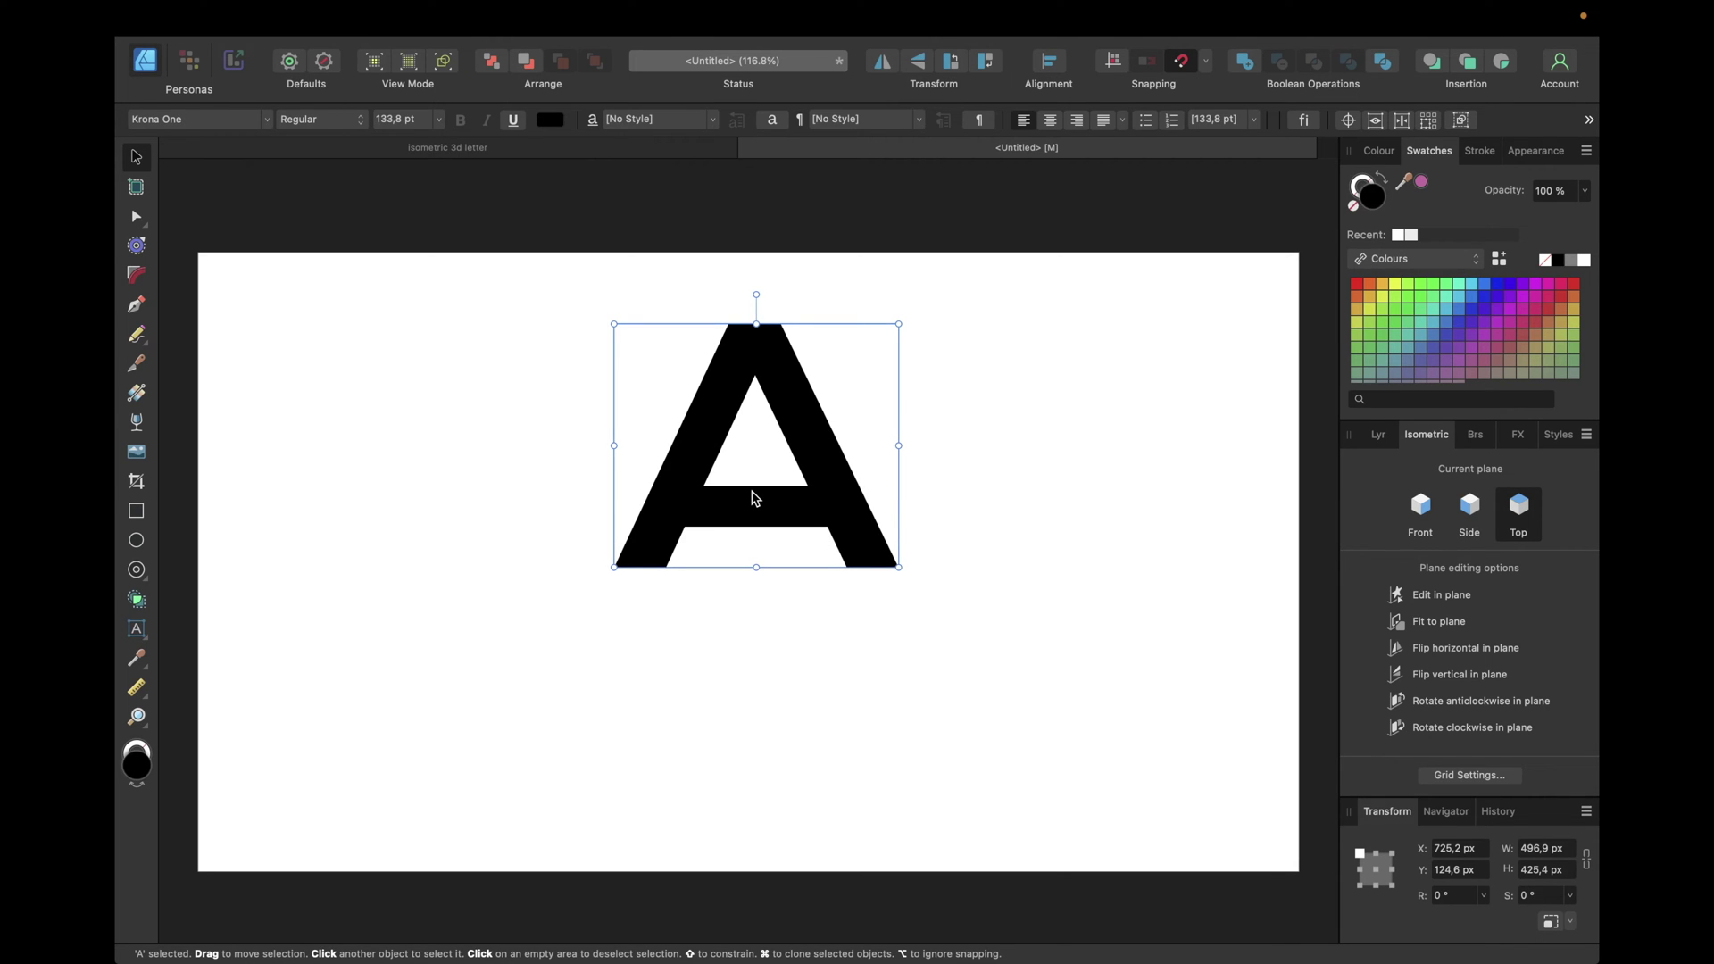
Fit the A to the Top isometric plane and move it lower and left
{"action": "left_click", "coordinate": [1436, 619]}
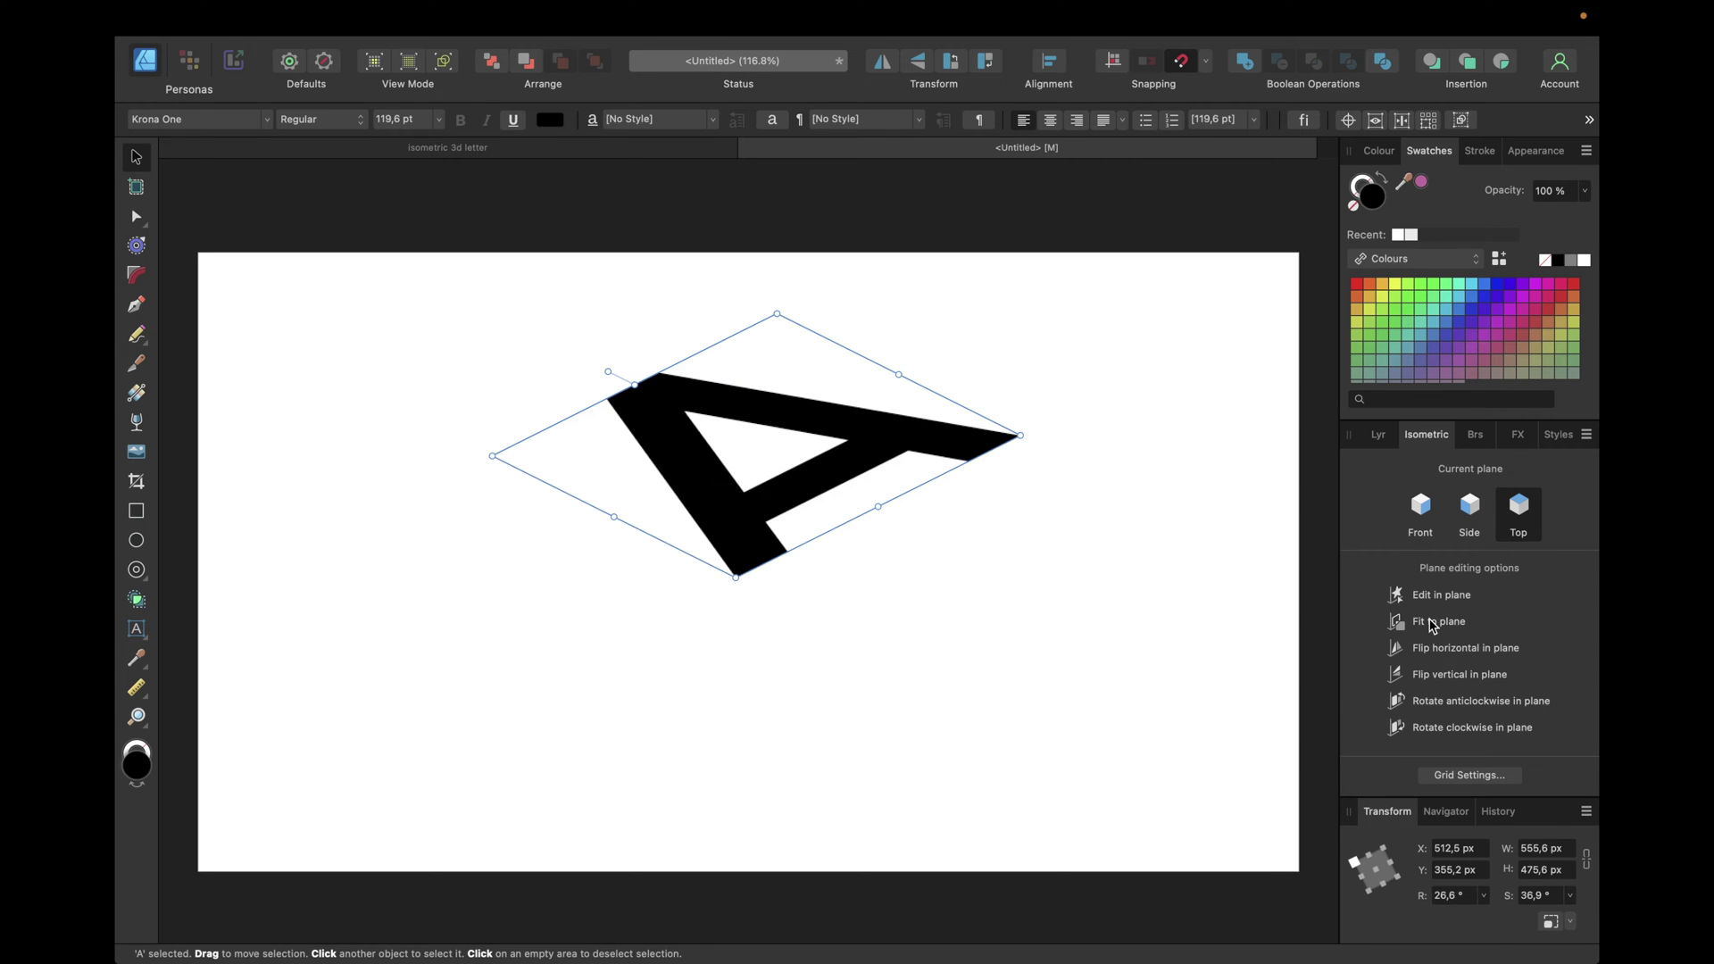
{"action": "left_click_drag", "start_coordinate": [781, 486], "coordinate": [746, 562]}
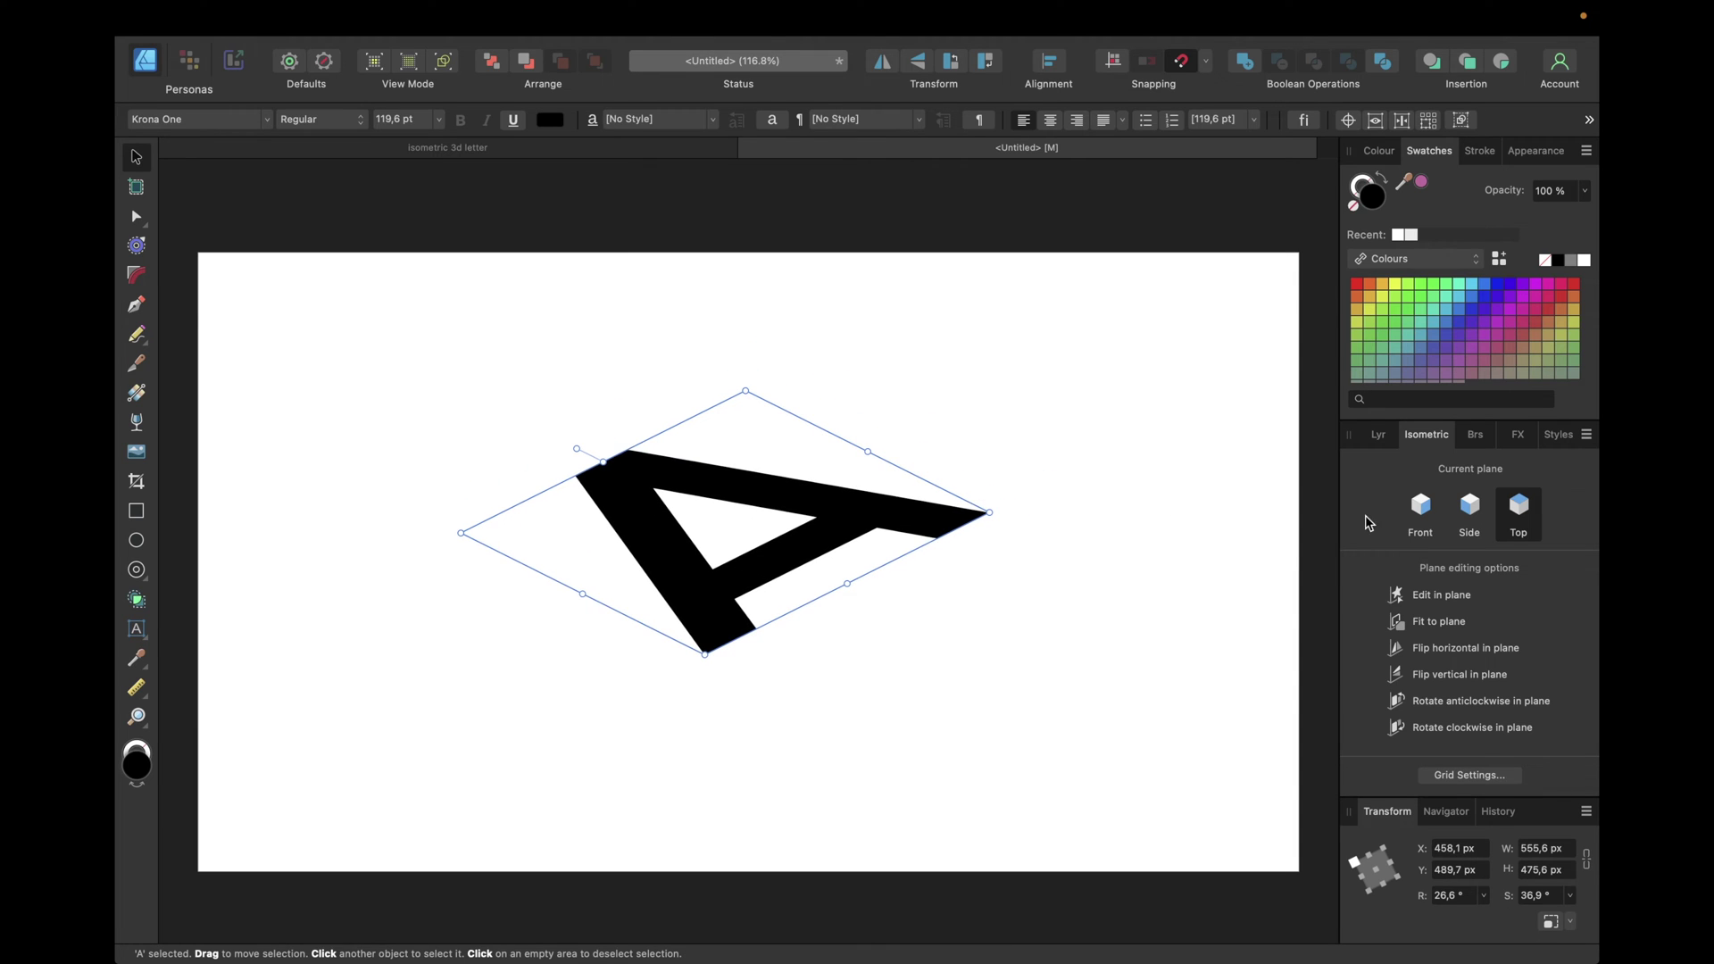
{"action": "left_click", "coordinate": [1379, 437]}
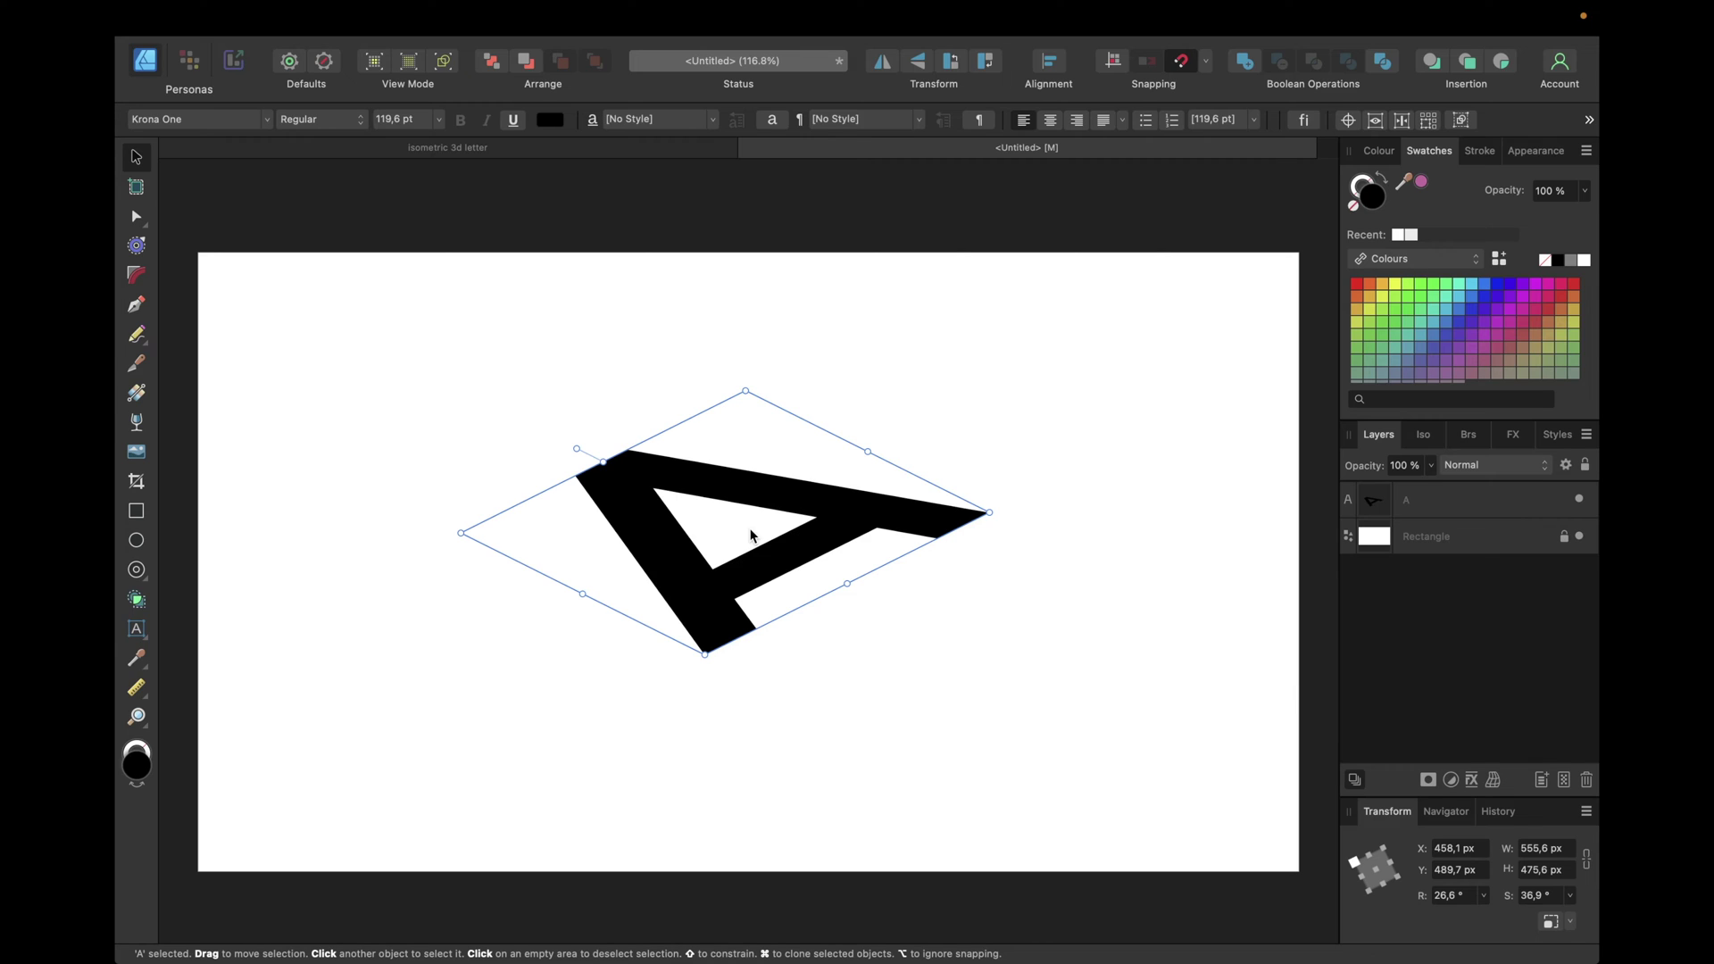
Duplicate the flattened A, make the copy grey, and place it beneath and below the black A
{"action": "key", "text": "super+j"}
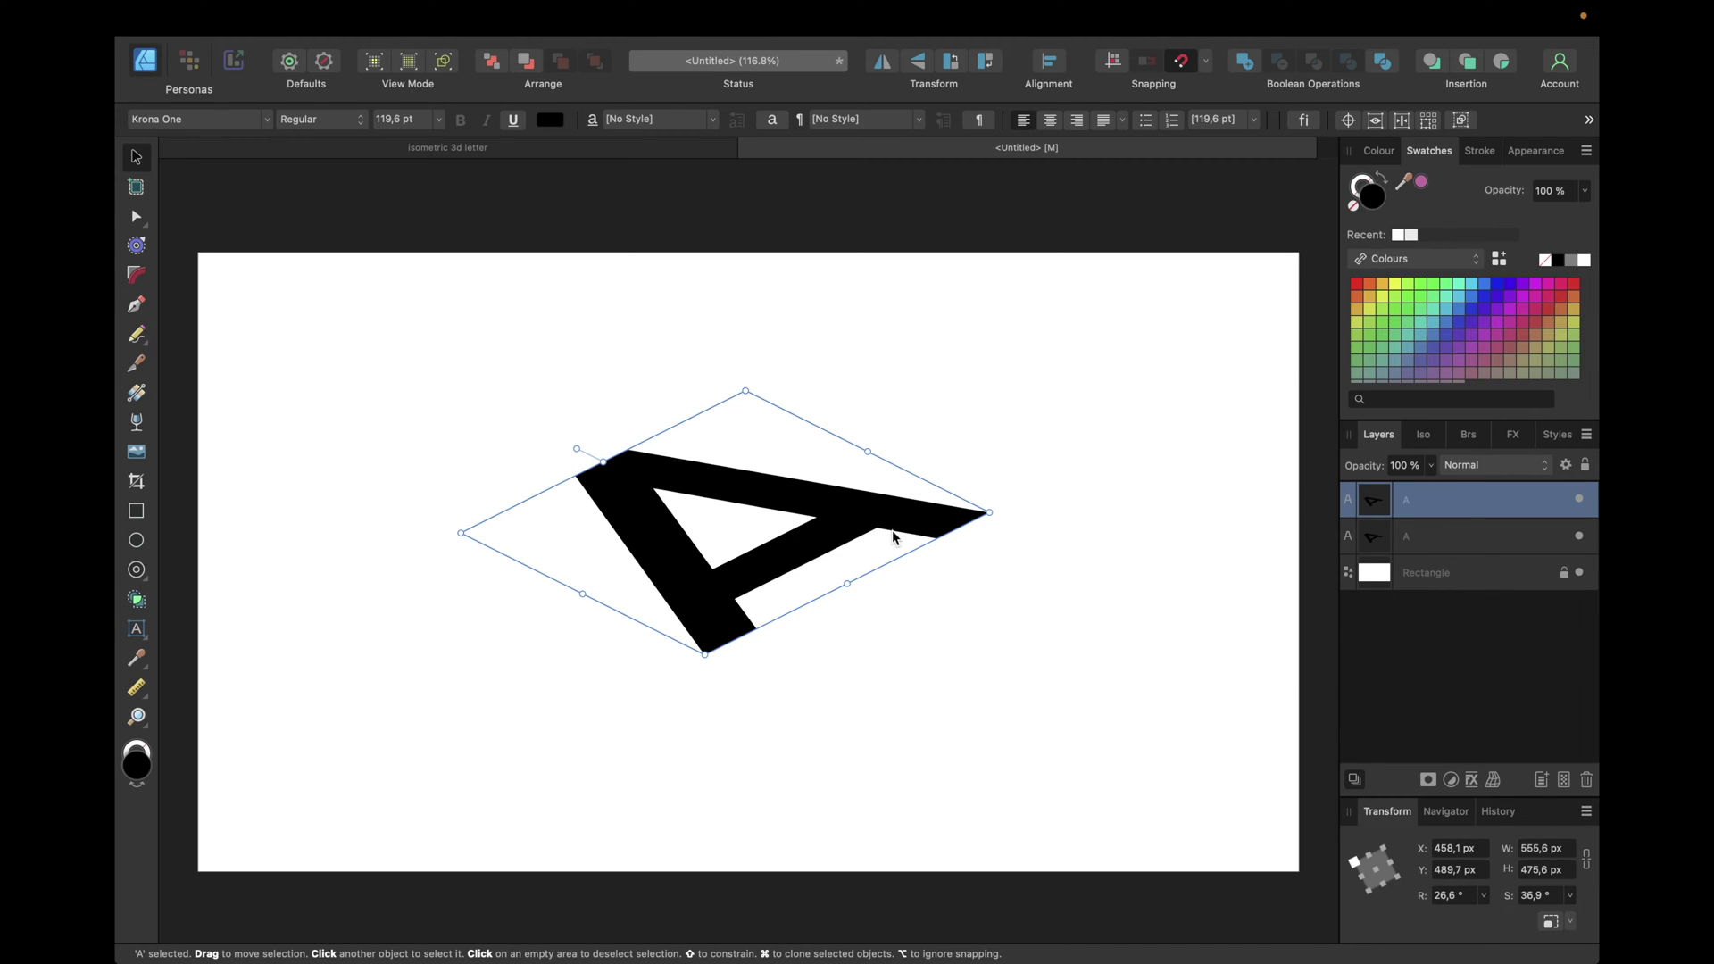
{"action": "left_click", "coordinate": [1573, 261]}
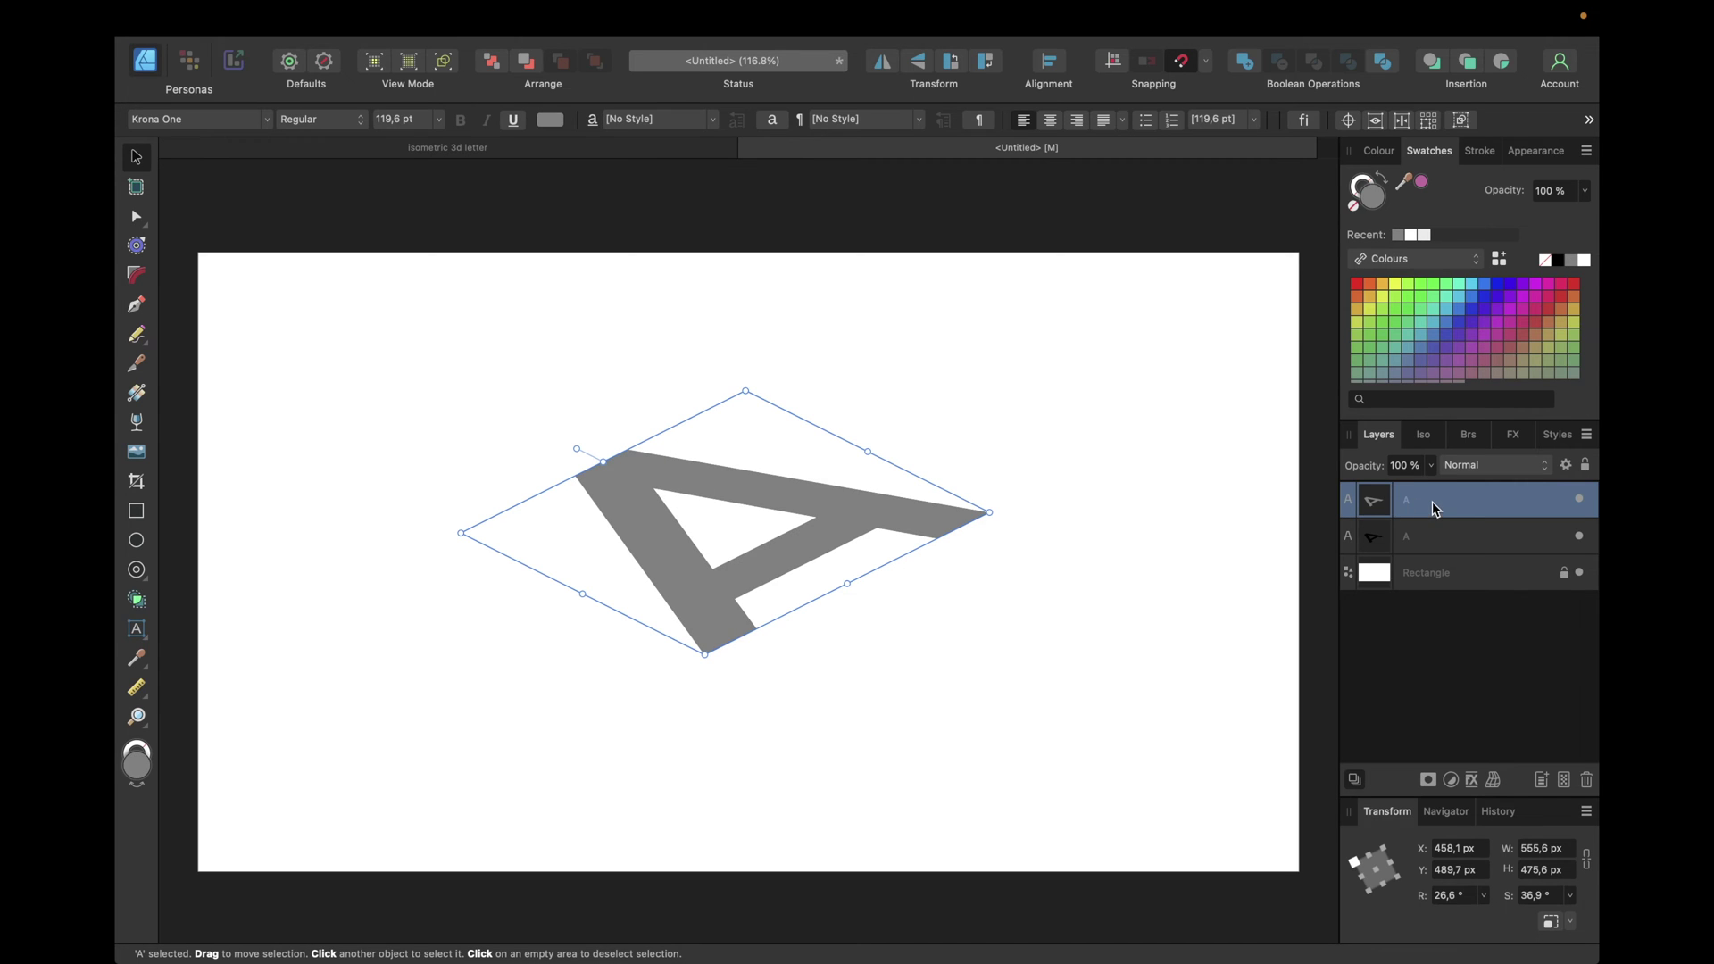
{"action": "left_click_drag", "start_coordinate": [1435, 509], "coordinate": [1434, 554]}
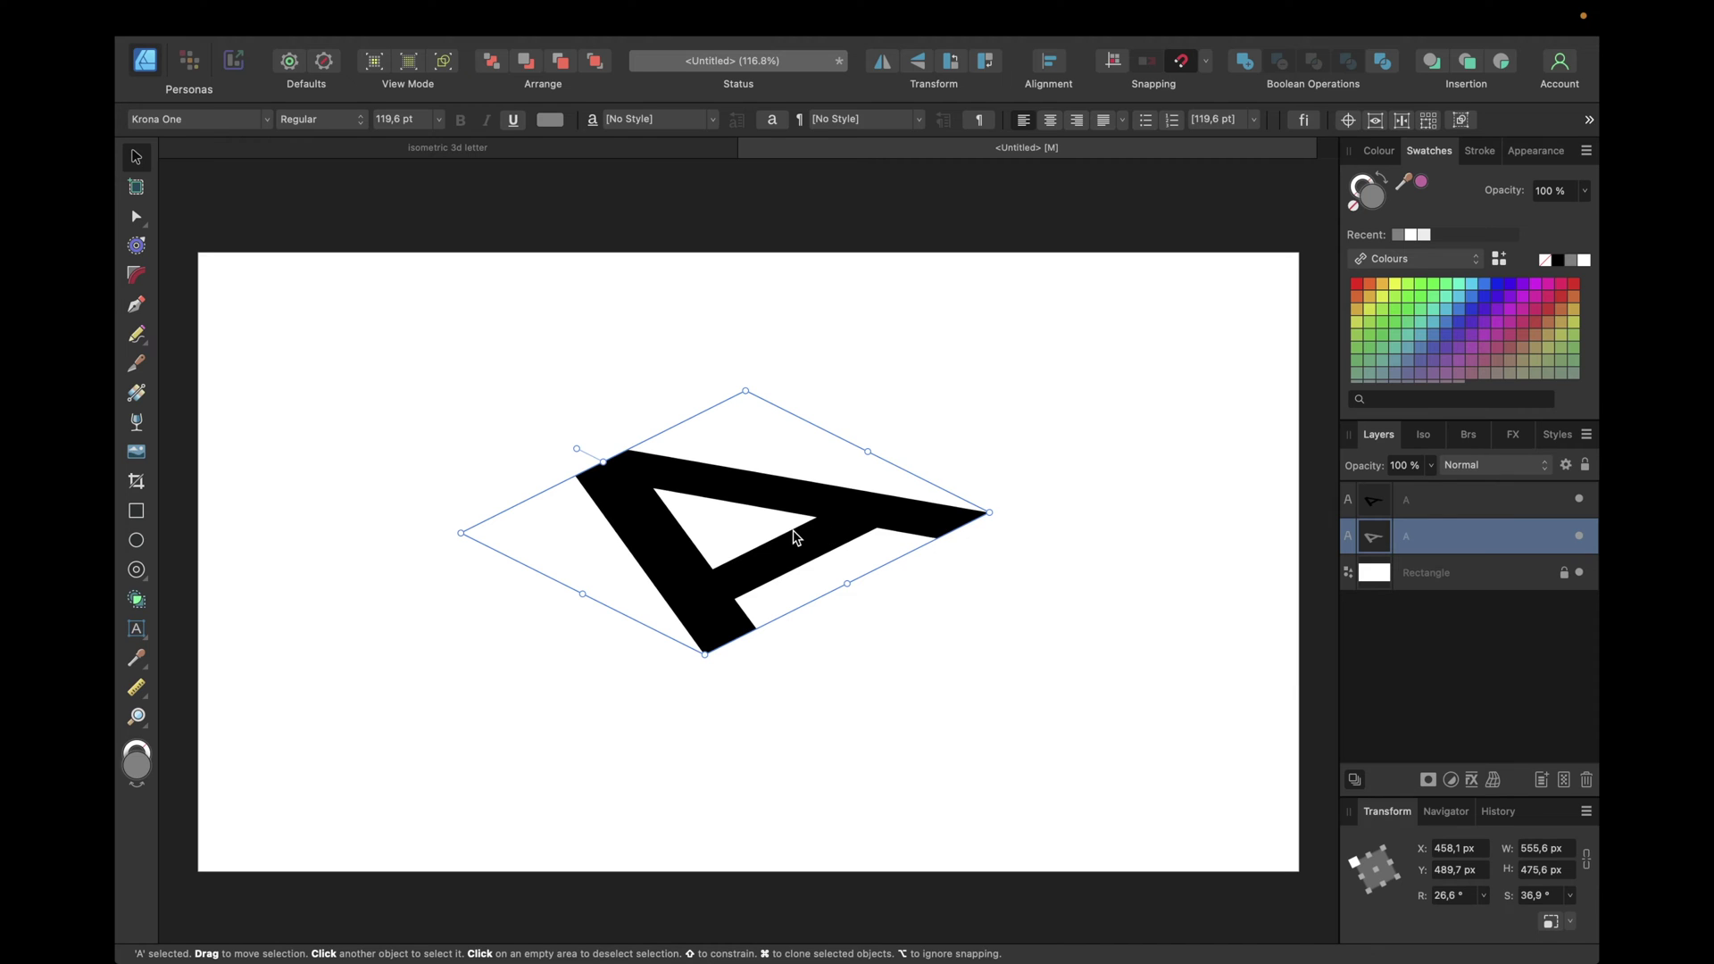
{"action": "left_click_drag", "start_coordinate": [794, 541], "coordinate": [791, 592]}
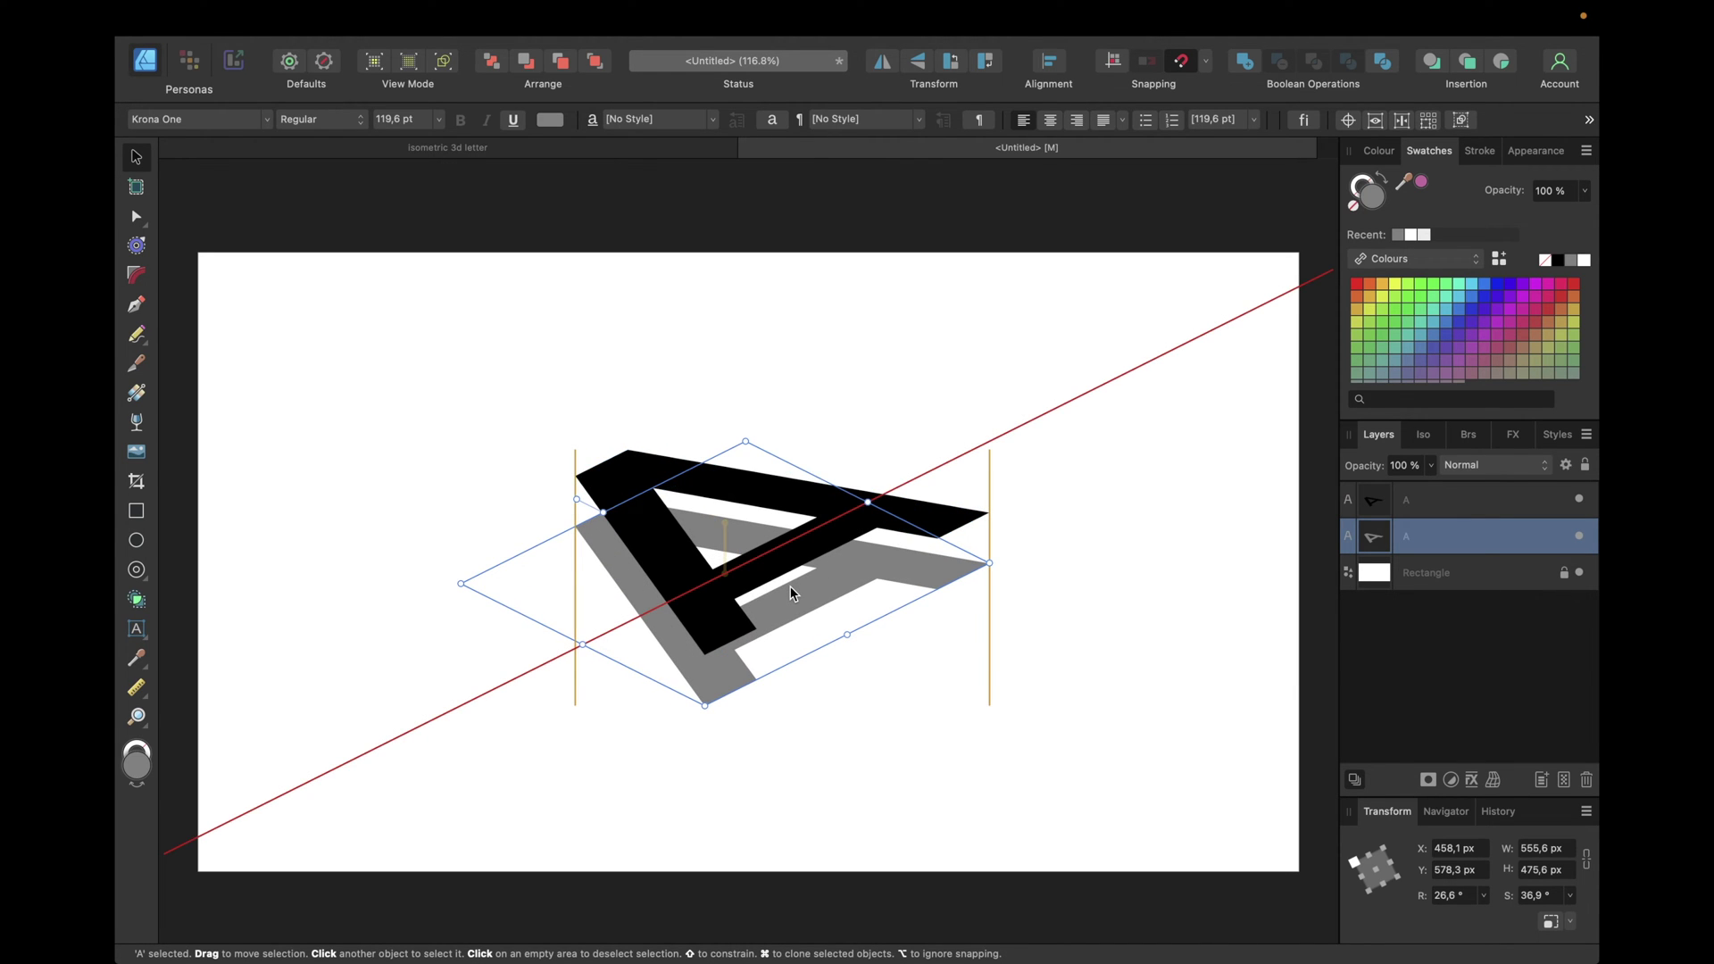
{"action": "left_click_drag", "start_coordinate": [793, 593], "coordinate": [793, 593]}
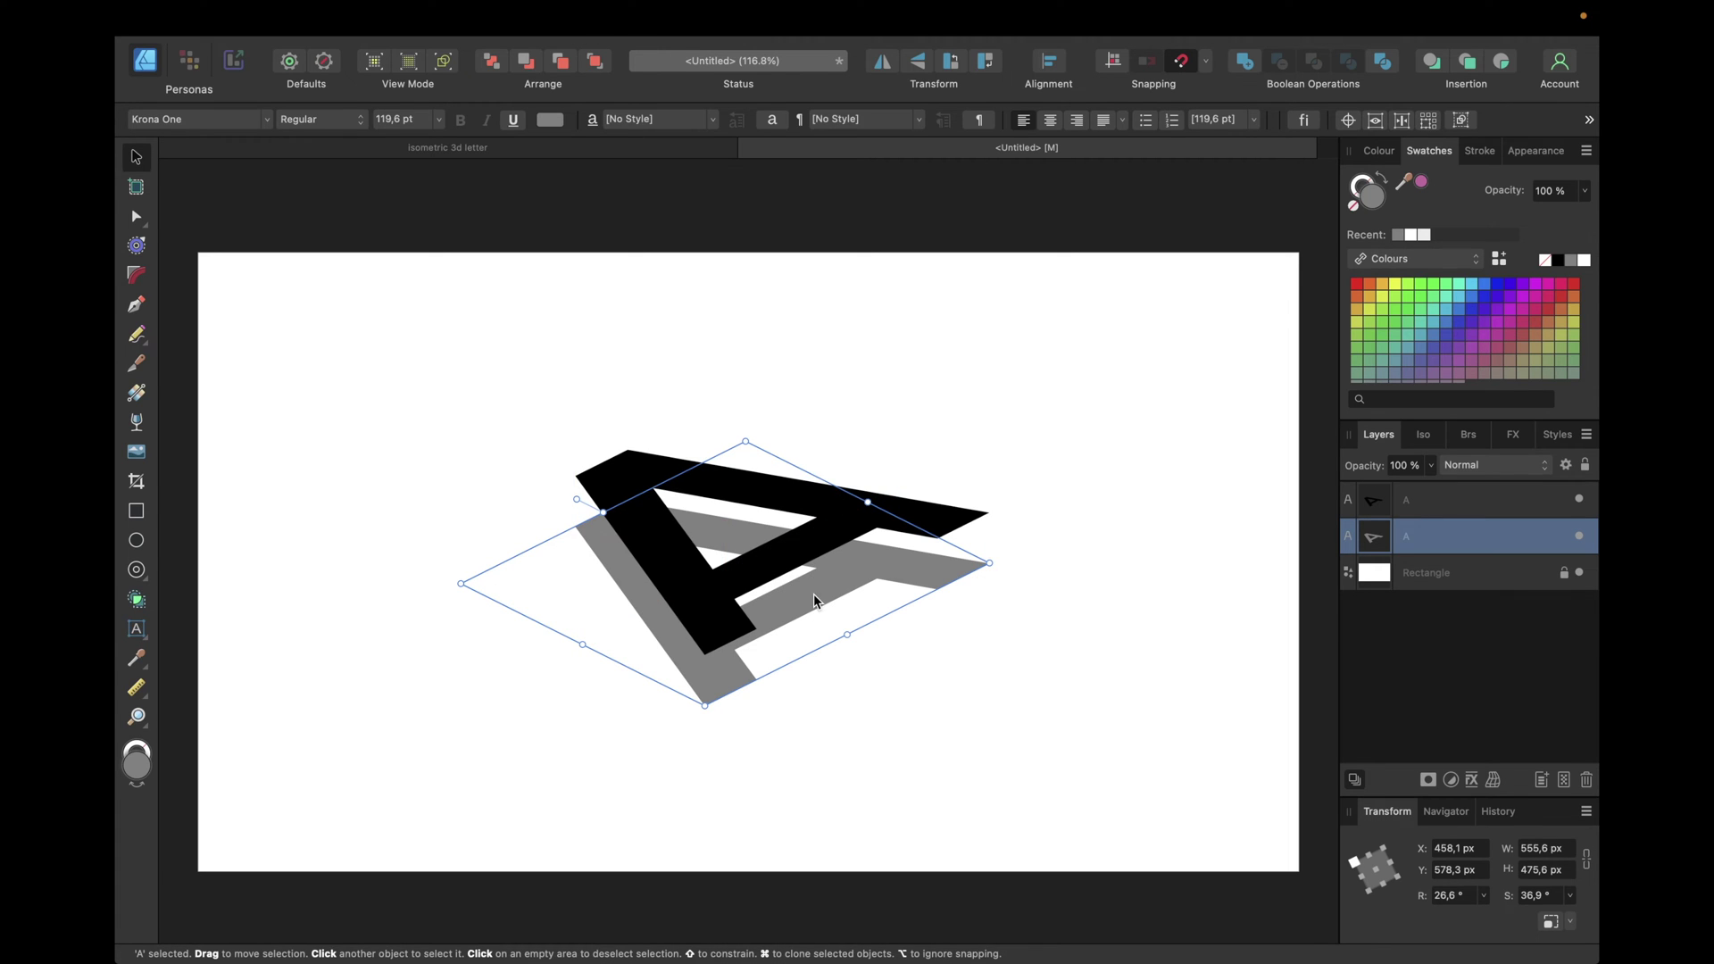
{"action": "scroll", "coordinate": [813, 597], "scroll_direction": "up", "scroll_amount": 5}
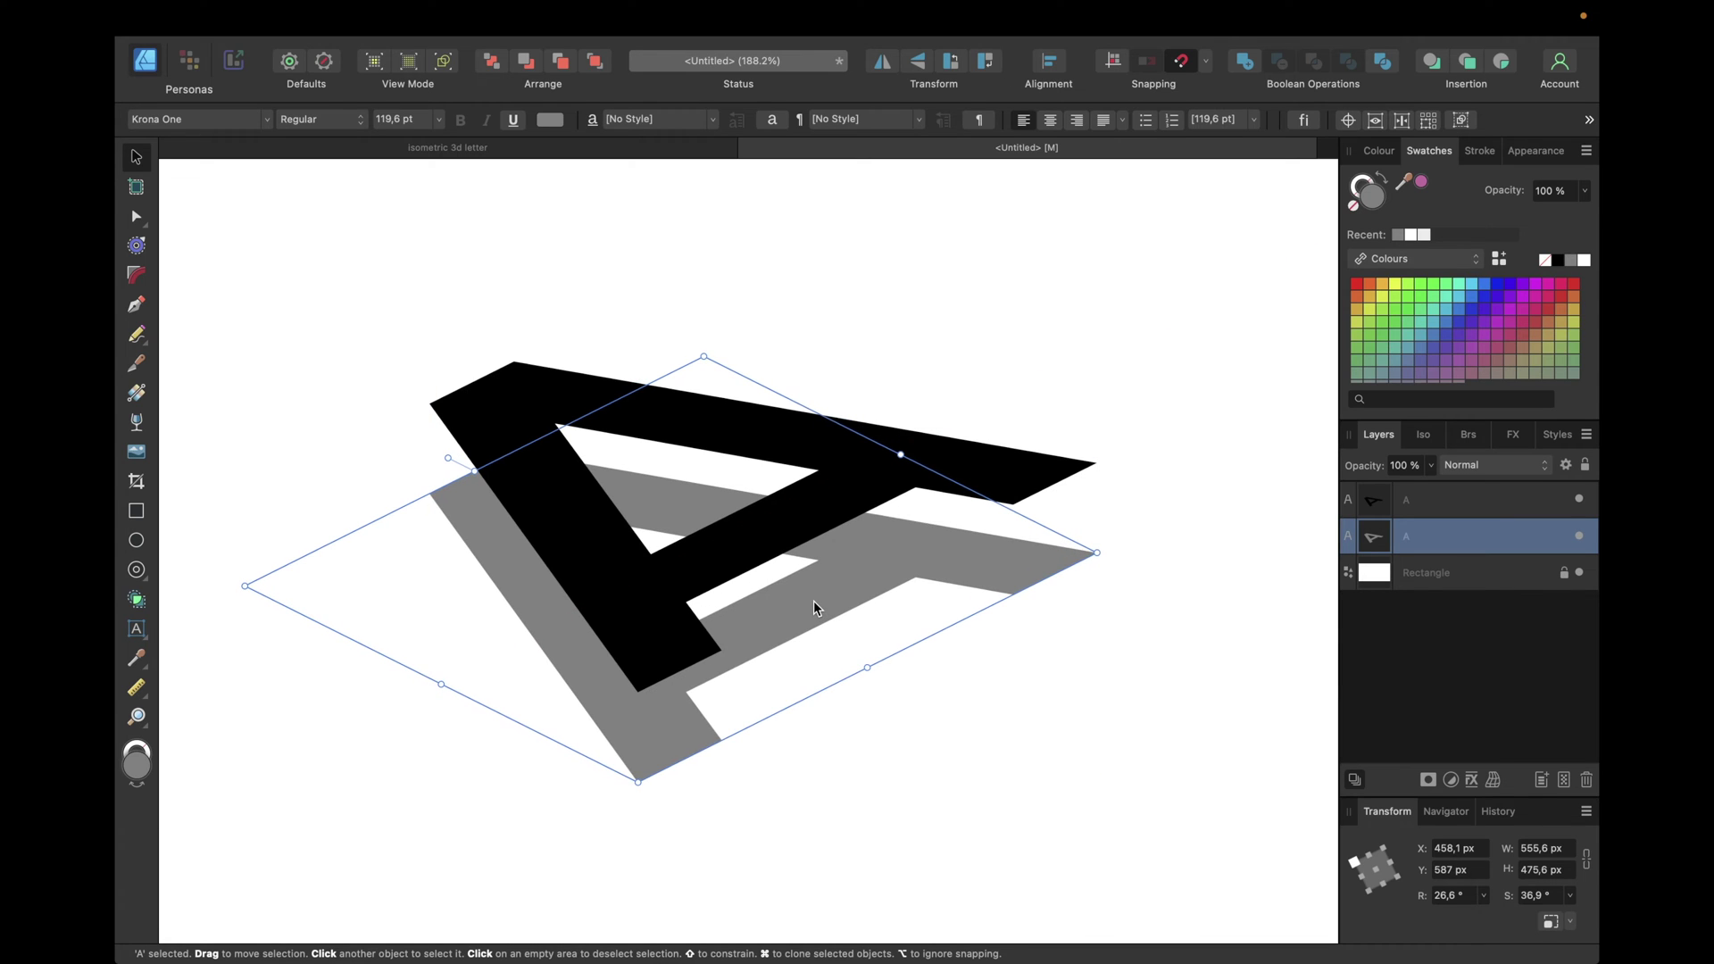
Select both A letters and convert them to curves
{"action": "key", "text": "t"}
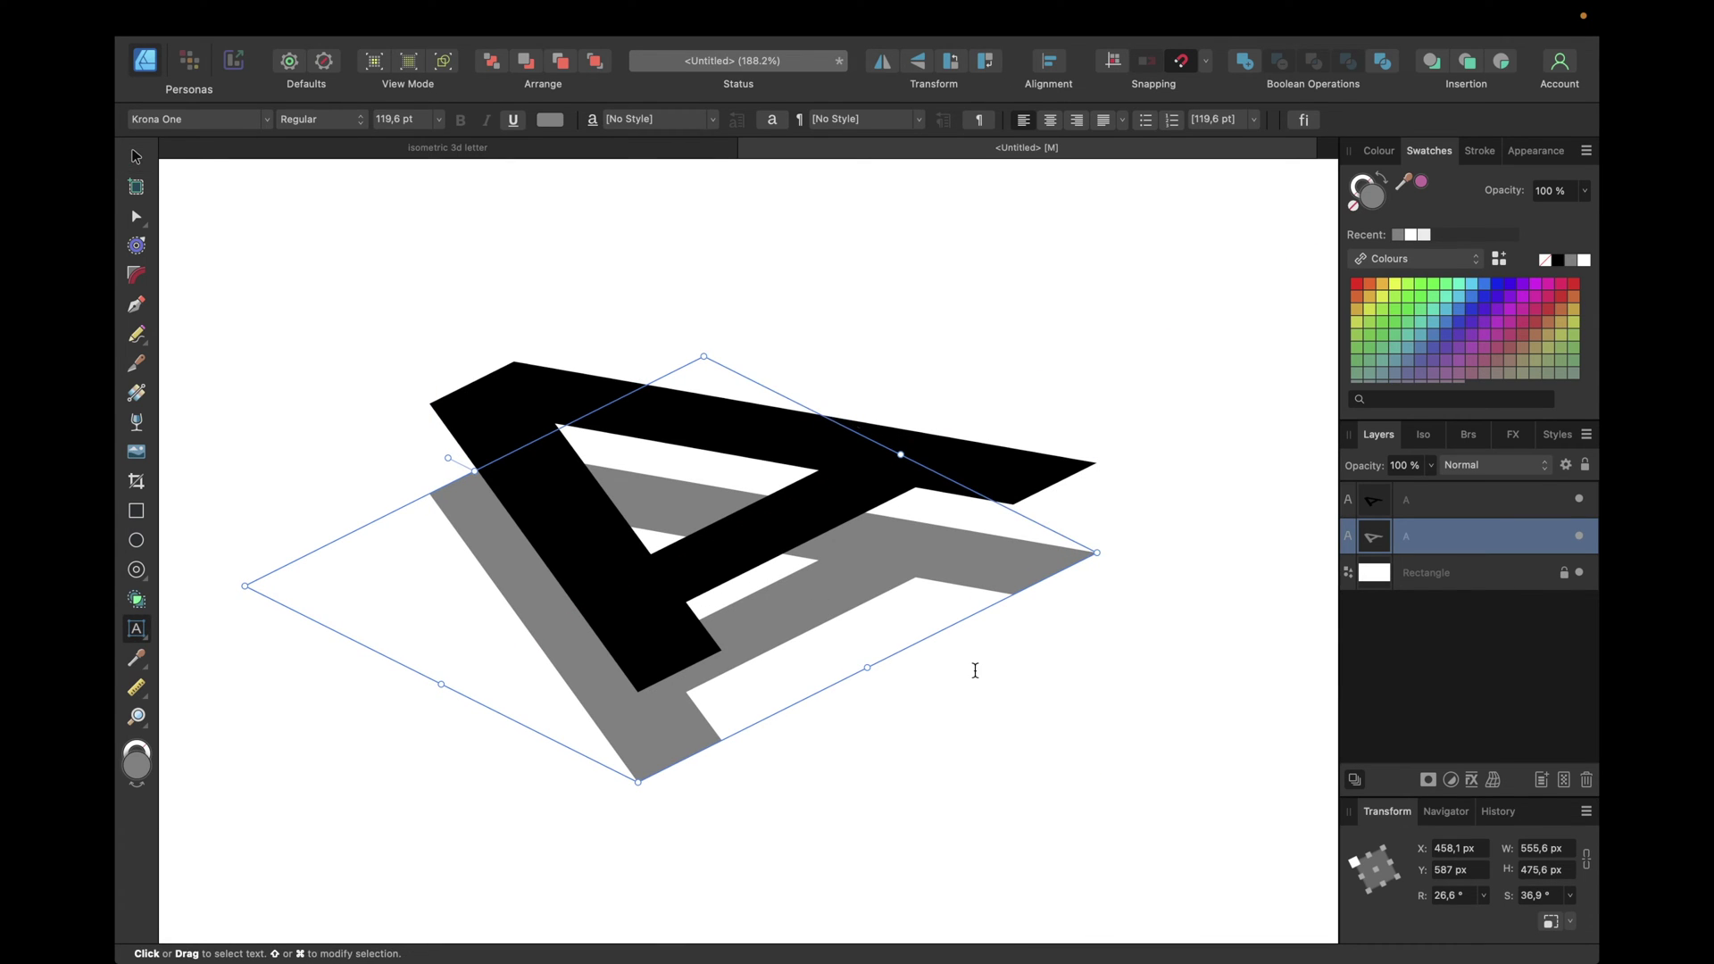
{"action": "left_click", "coordinate": [139, 161]}
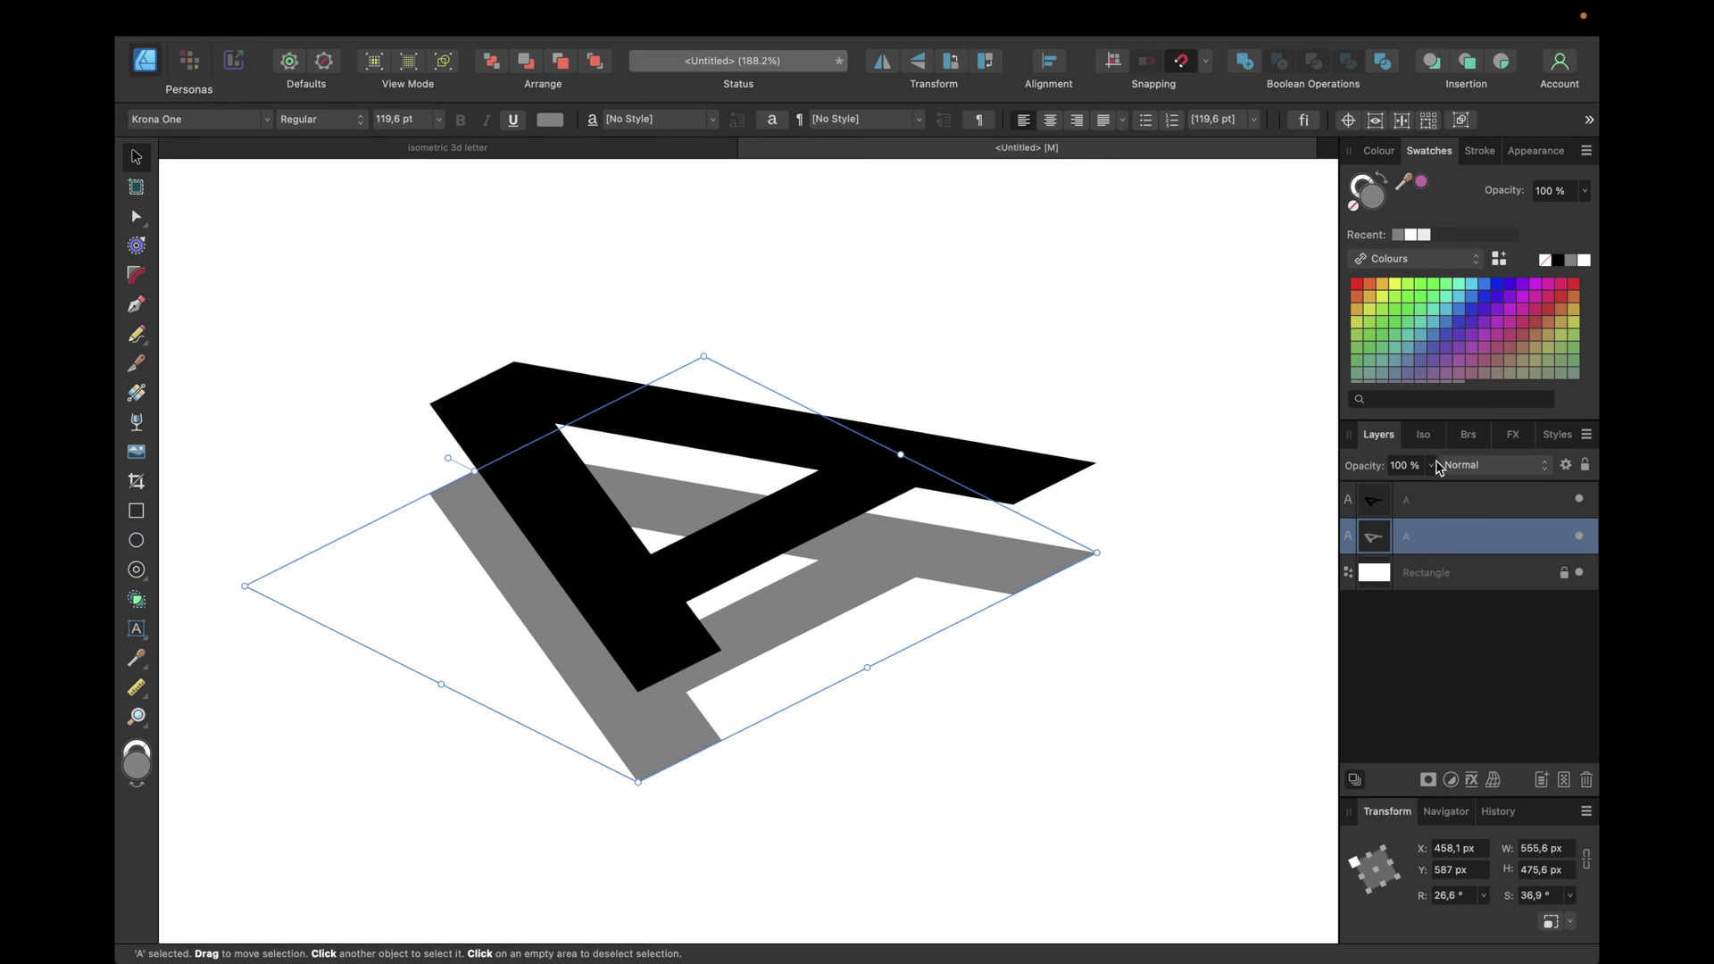
{"action": "left_click", "coordinate": [1432, 502], "text": "shift"}
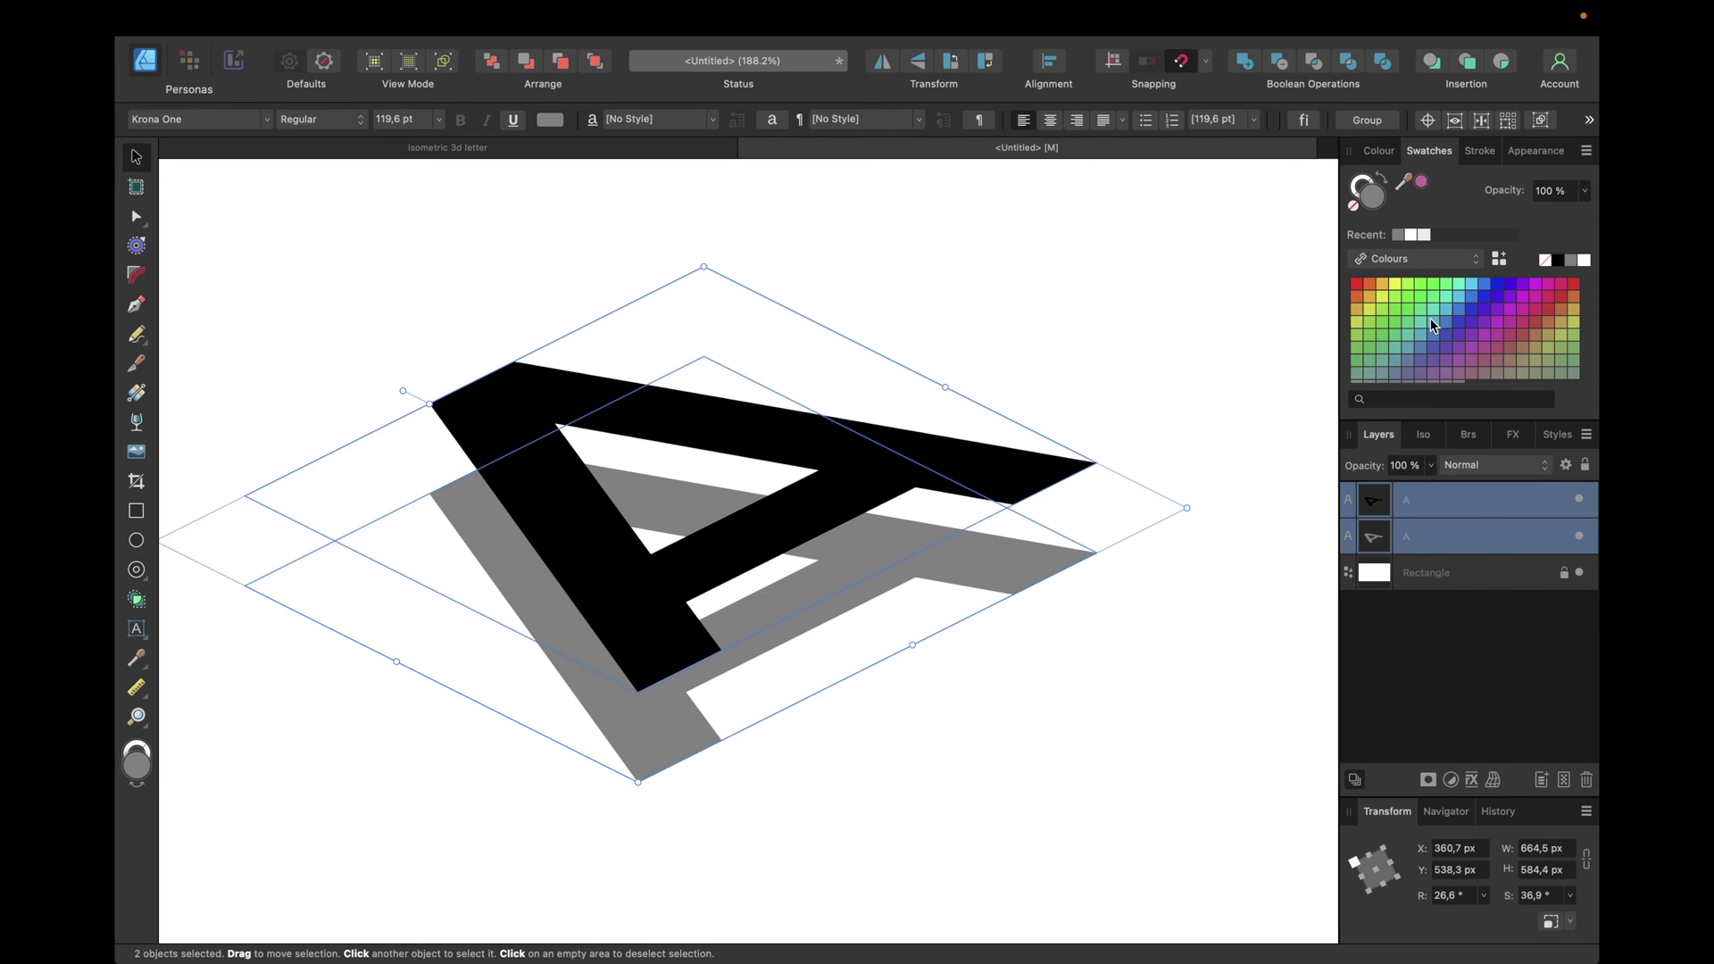
{"action": "left_click", "coordinate": [1587, 121]}
{"action": "left_click", "coordinate": [1550, 175]}
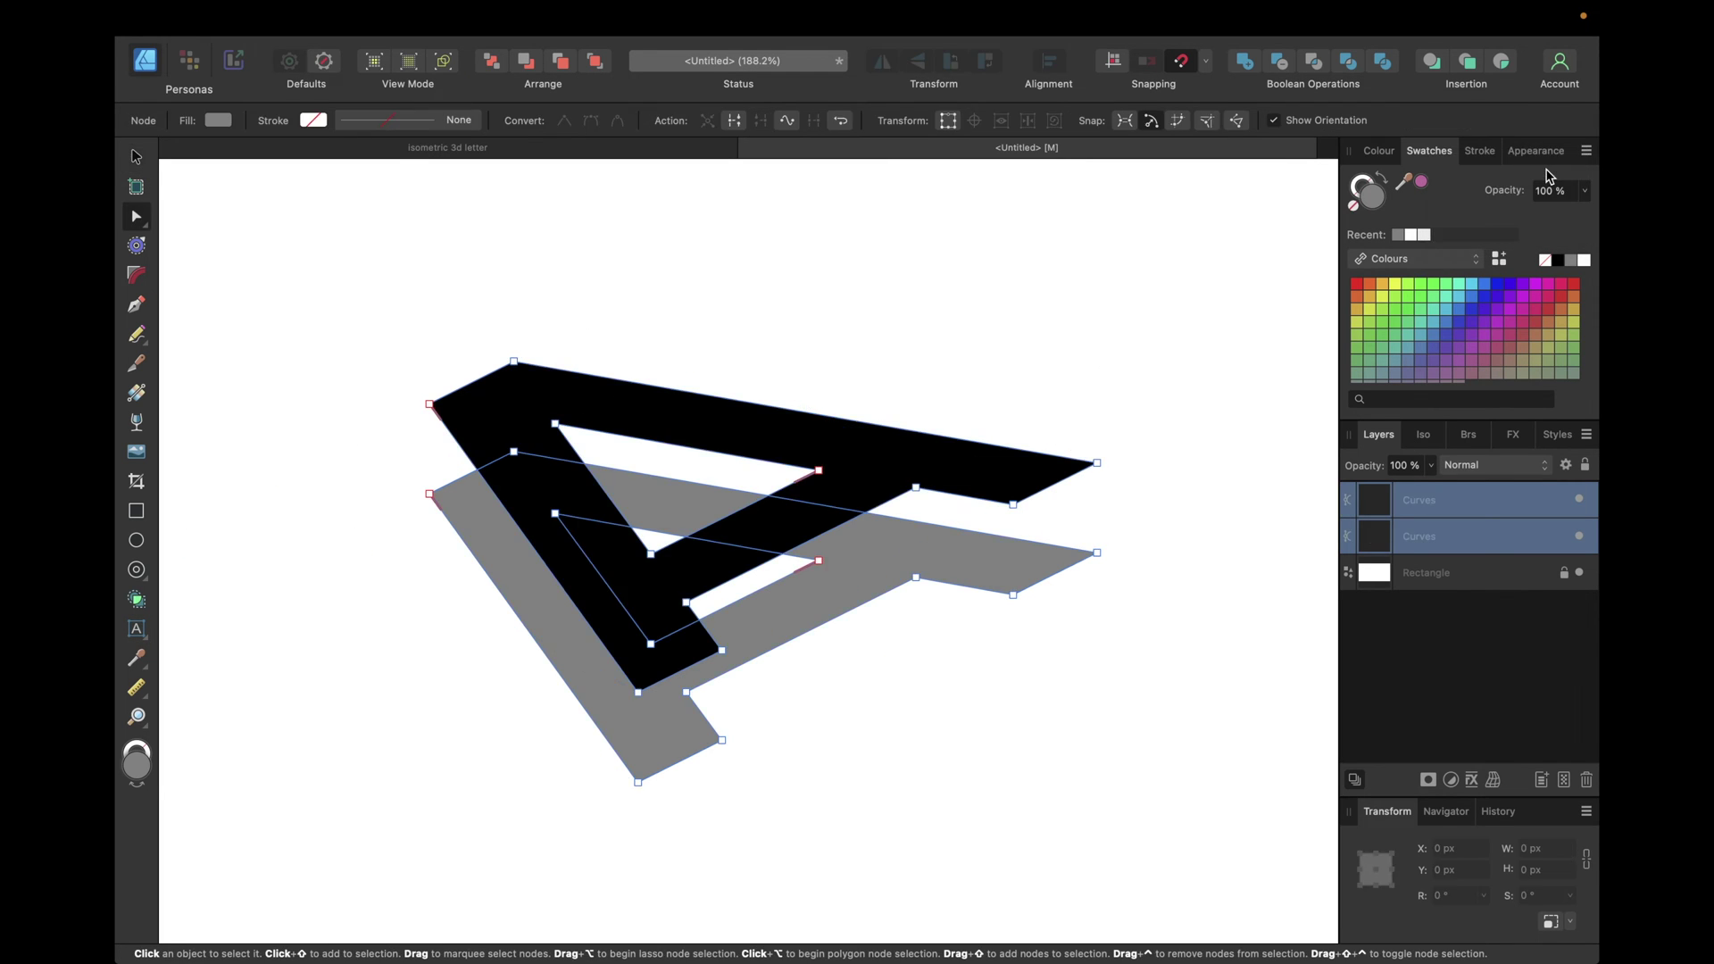
{"action": "left_click", "coordinate": [140, 306]}
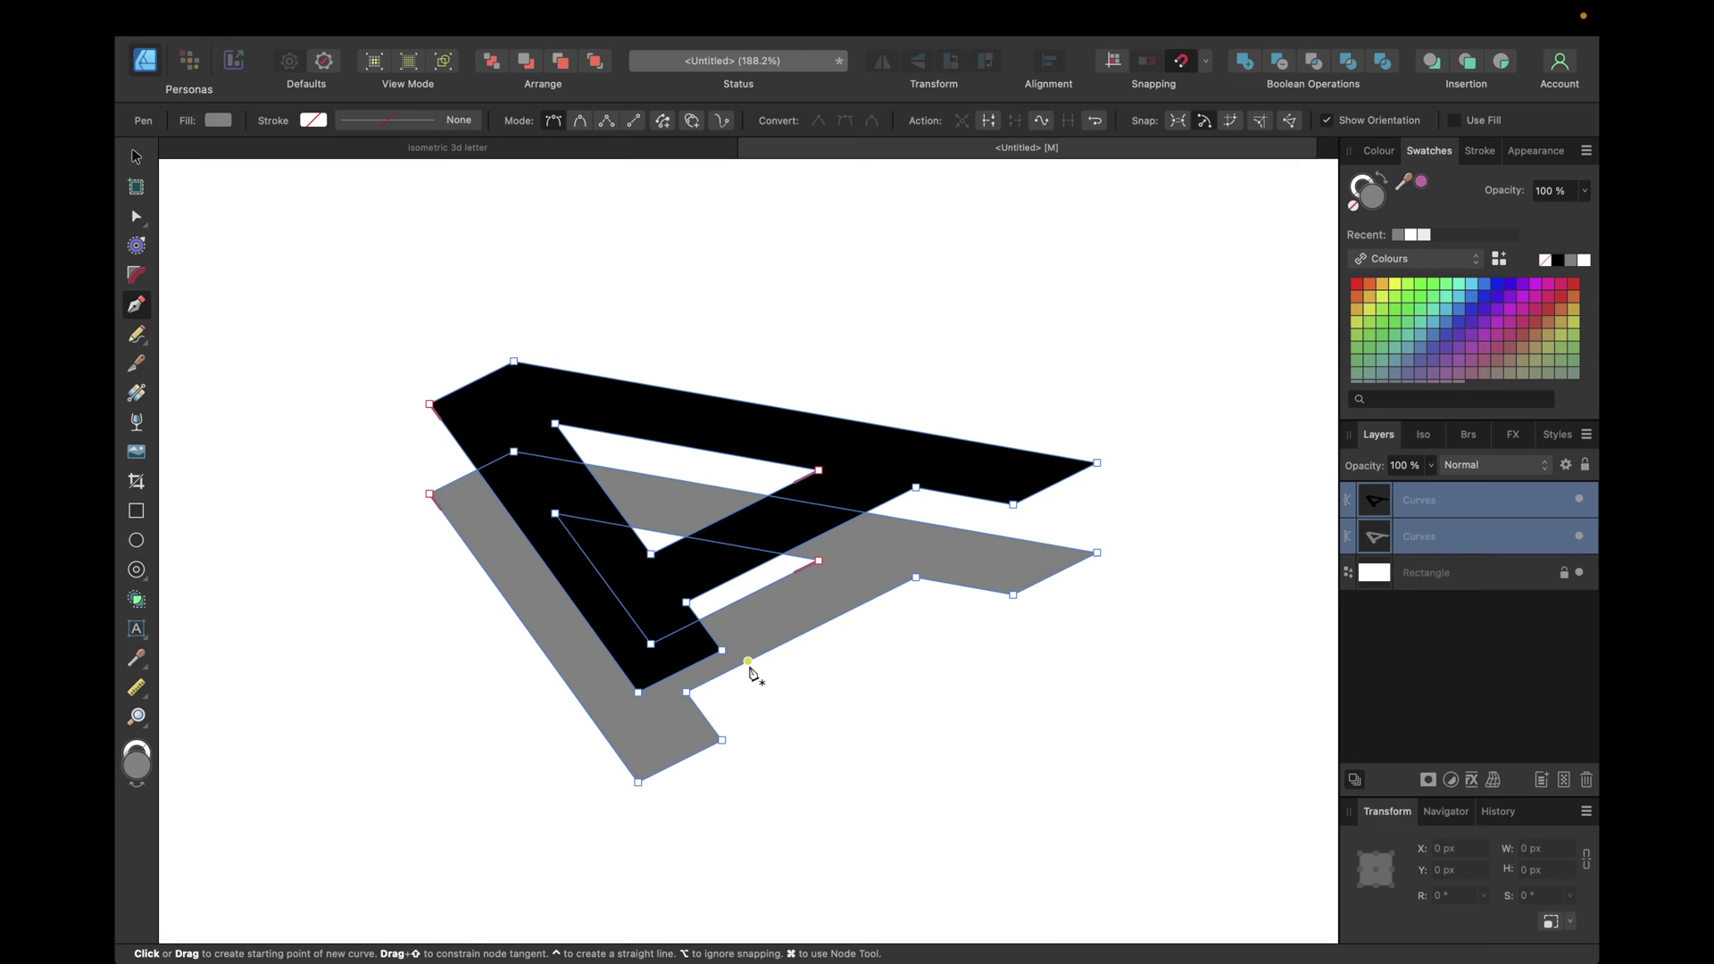
Draw a closed four-point face from the black A's corner down to the shadow's corners
{"action": "scroll", "coordinate": [750, 672], "scroll_direction": "up", "scroll_amount": 5}
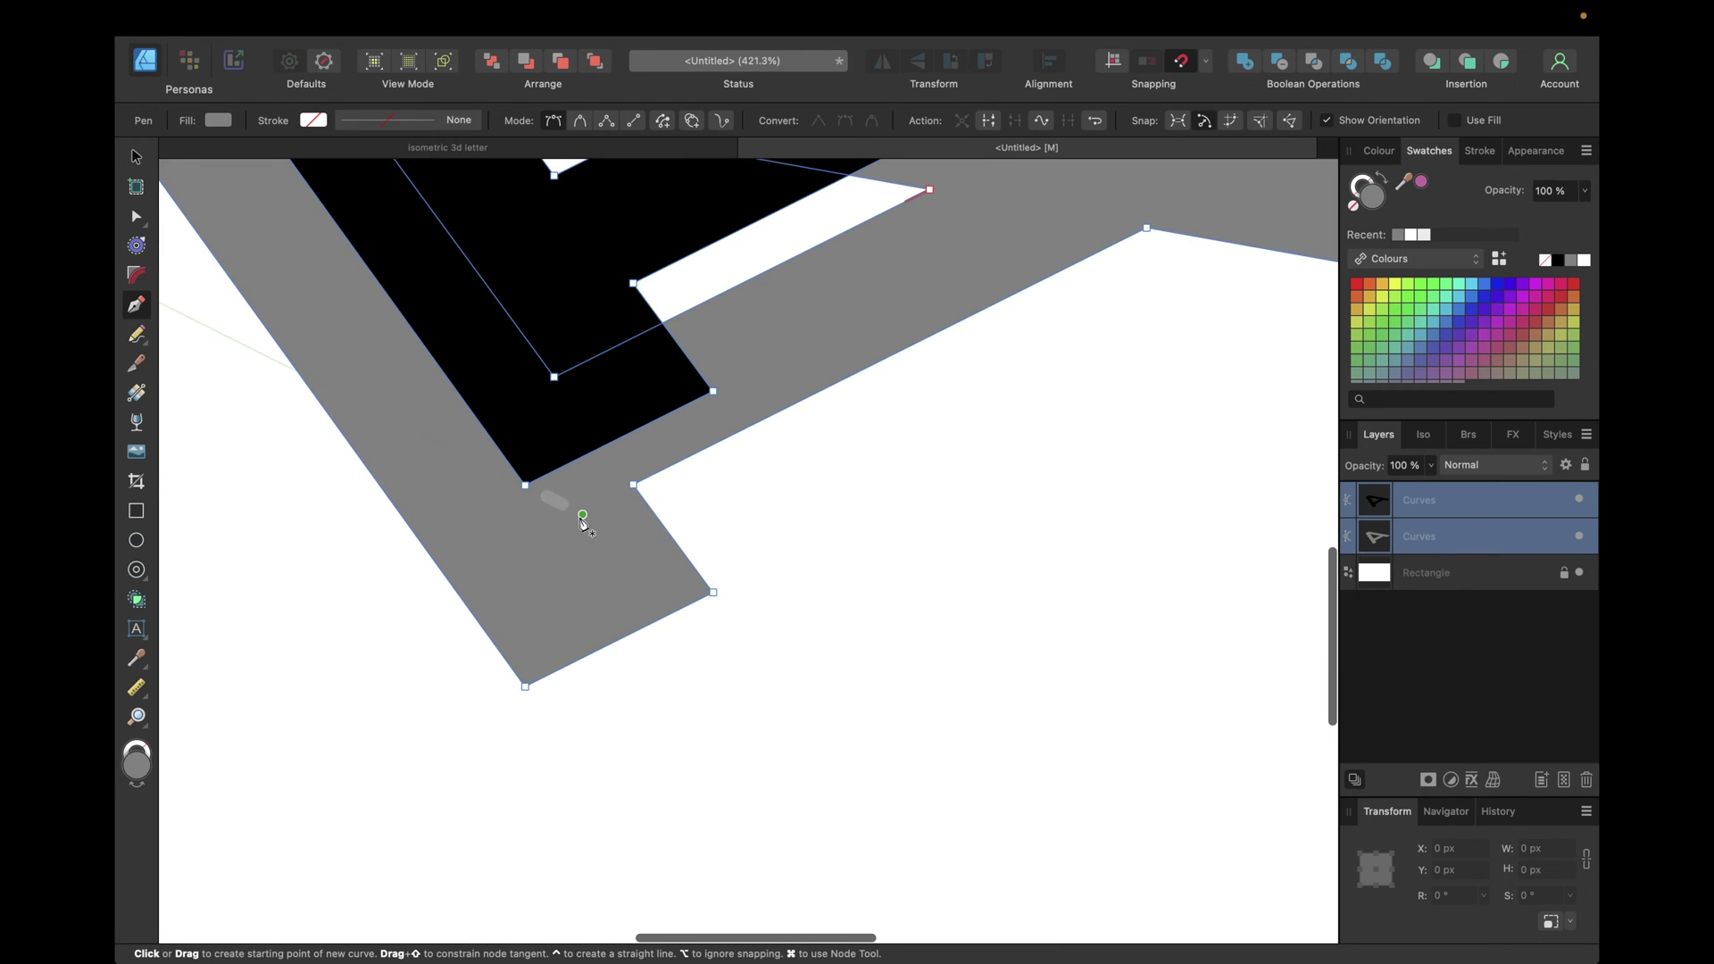
{"action": "left_click", "coordinate": [526, 488]}
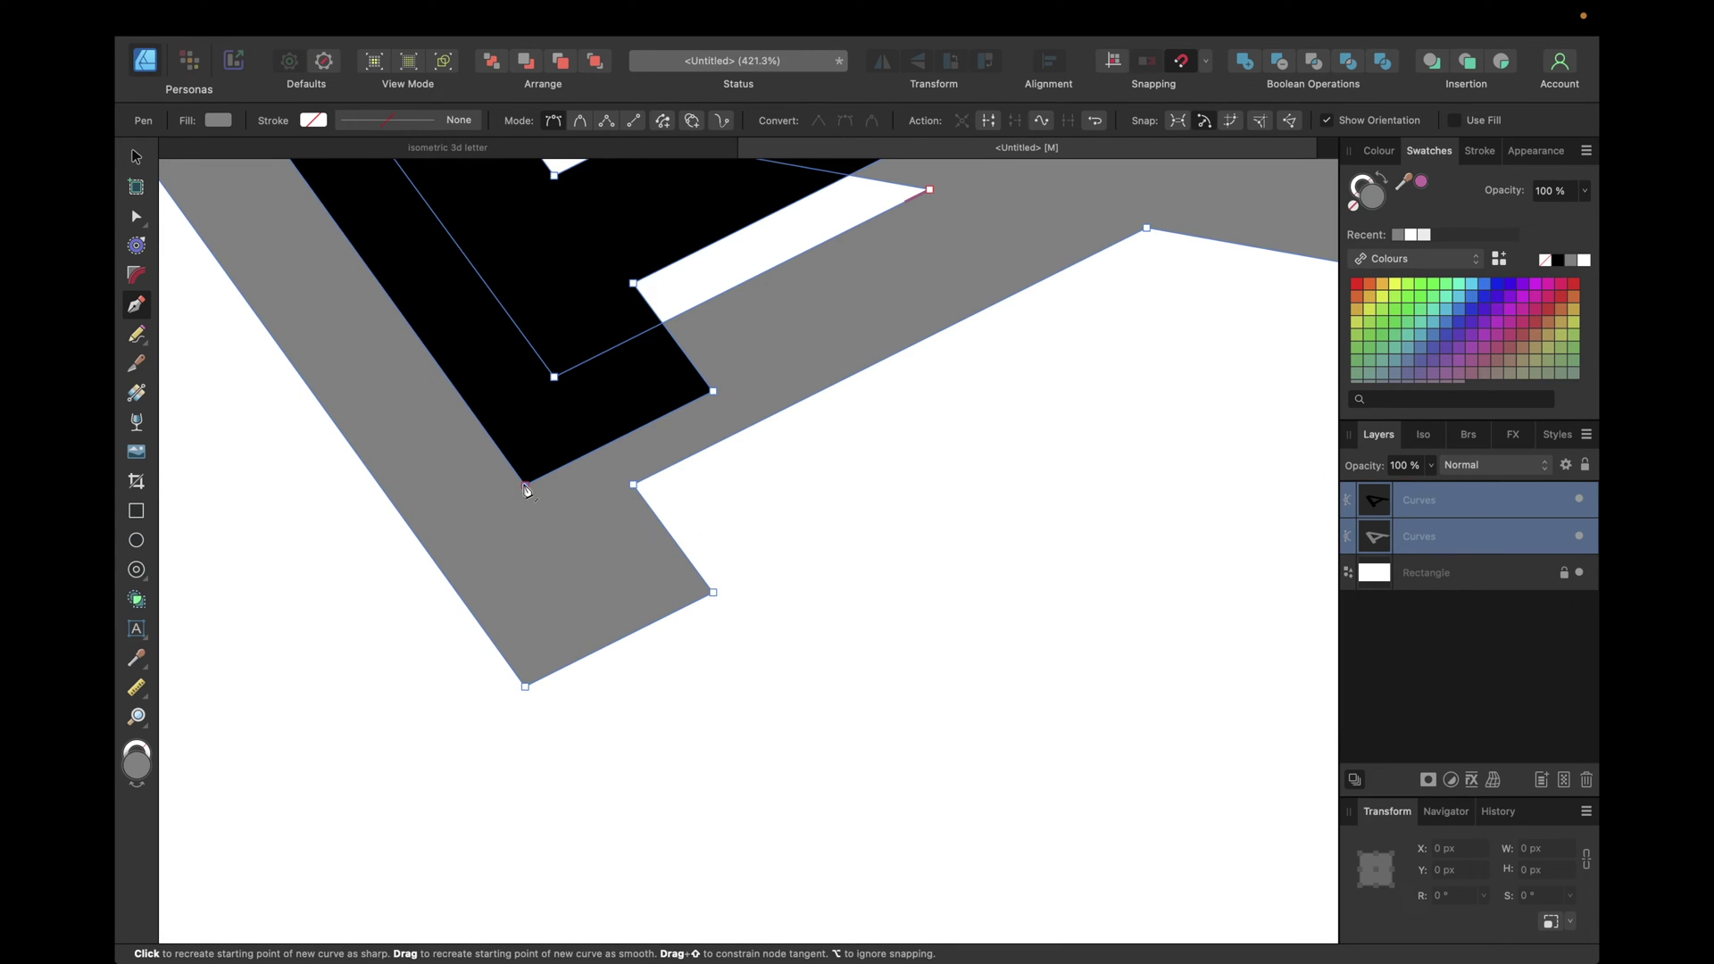
{"action": "left_click", "coordinate": [526, 687]}
{"action": "left_click", "coordinate": [713, 592]}
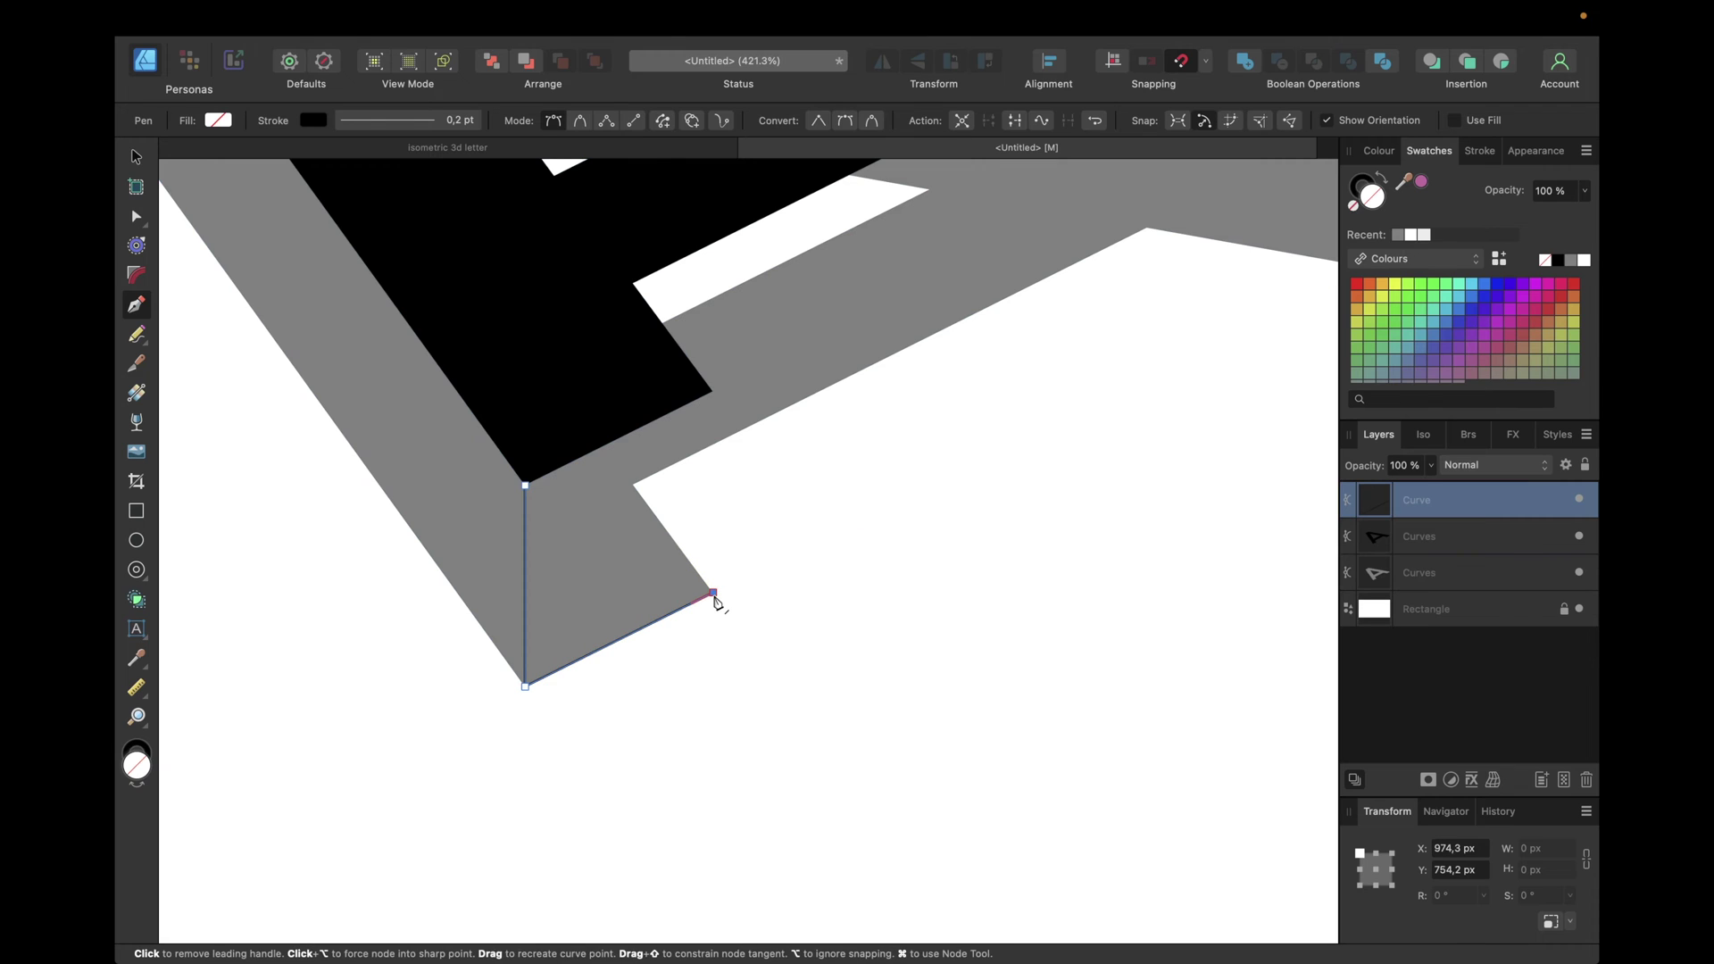
{"action": "left_click", "coordinate": [713, 390]}
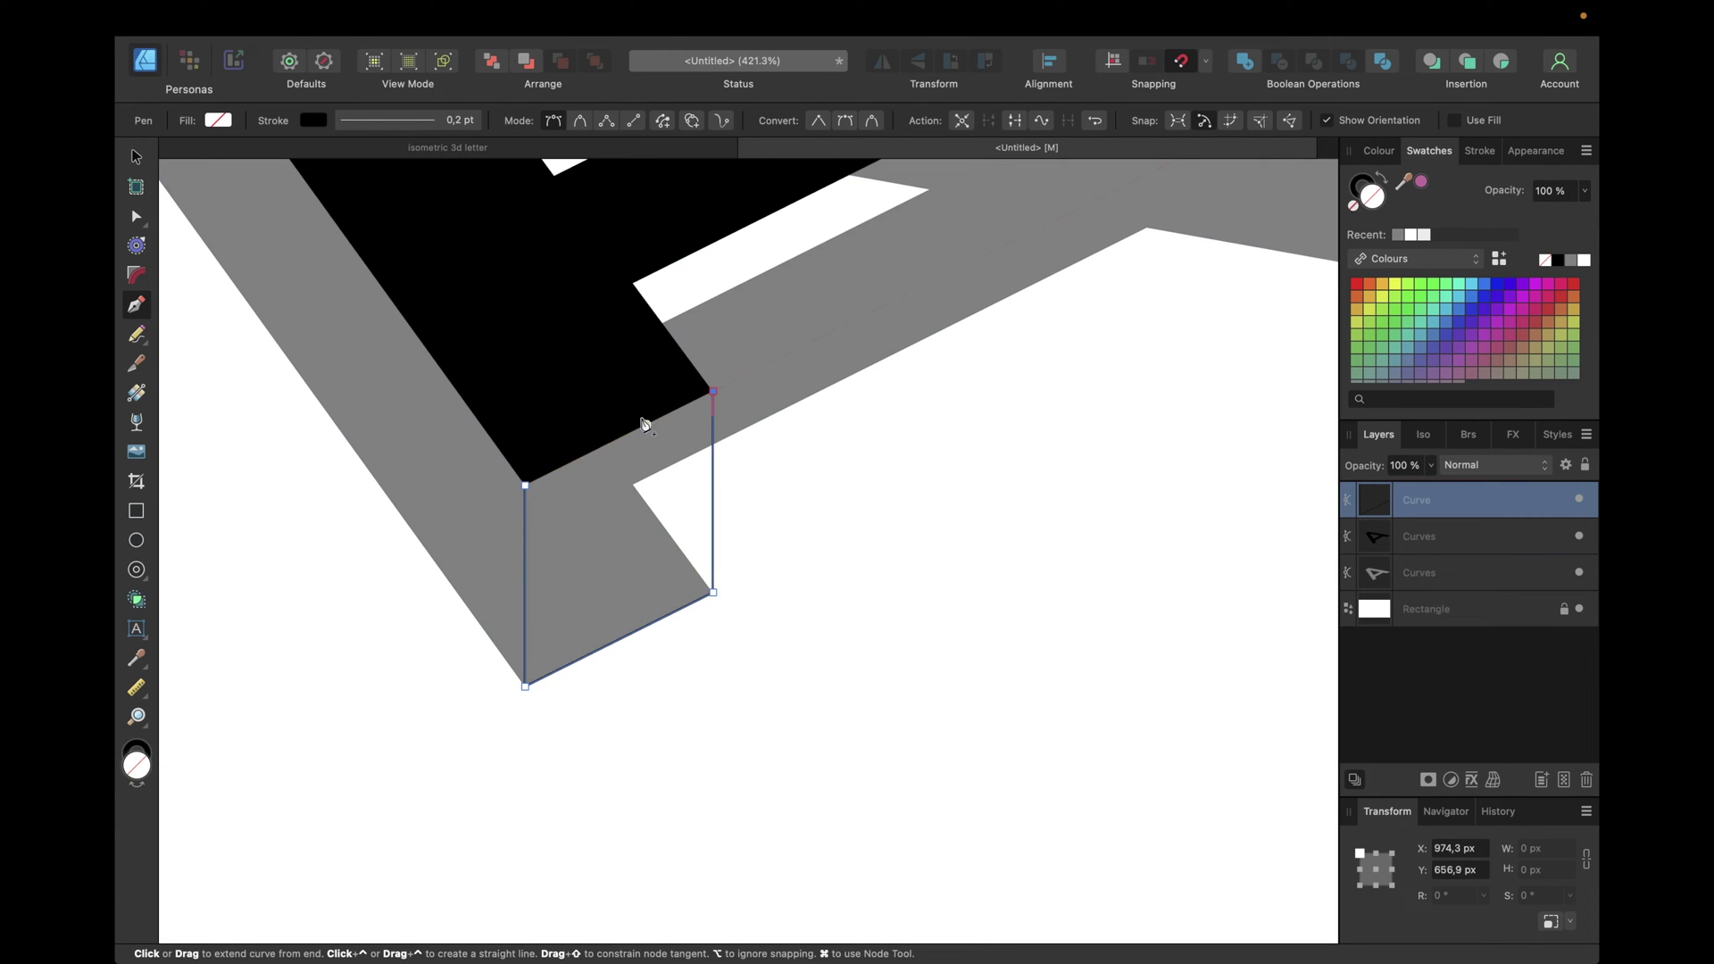
{"action": "left_click", "coordinate": [526, 488]}
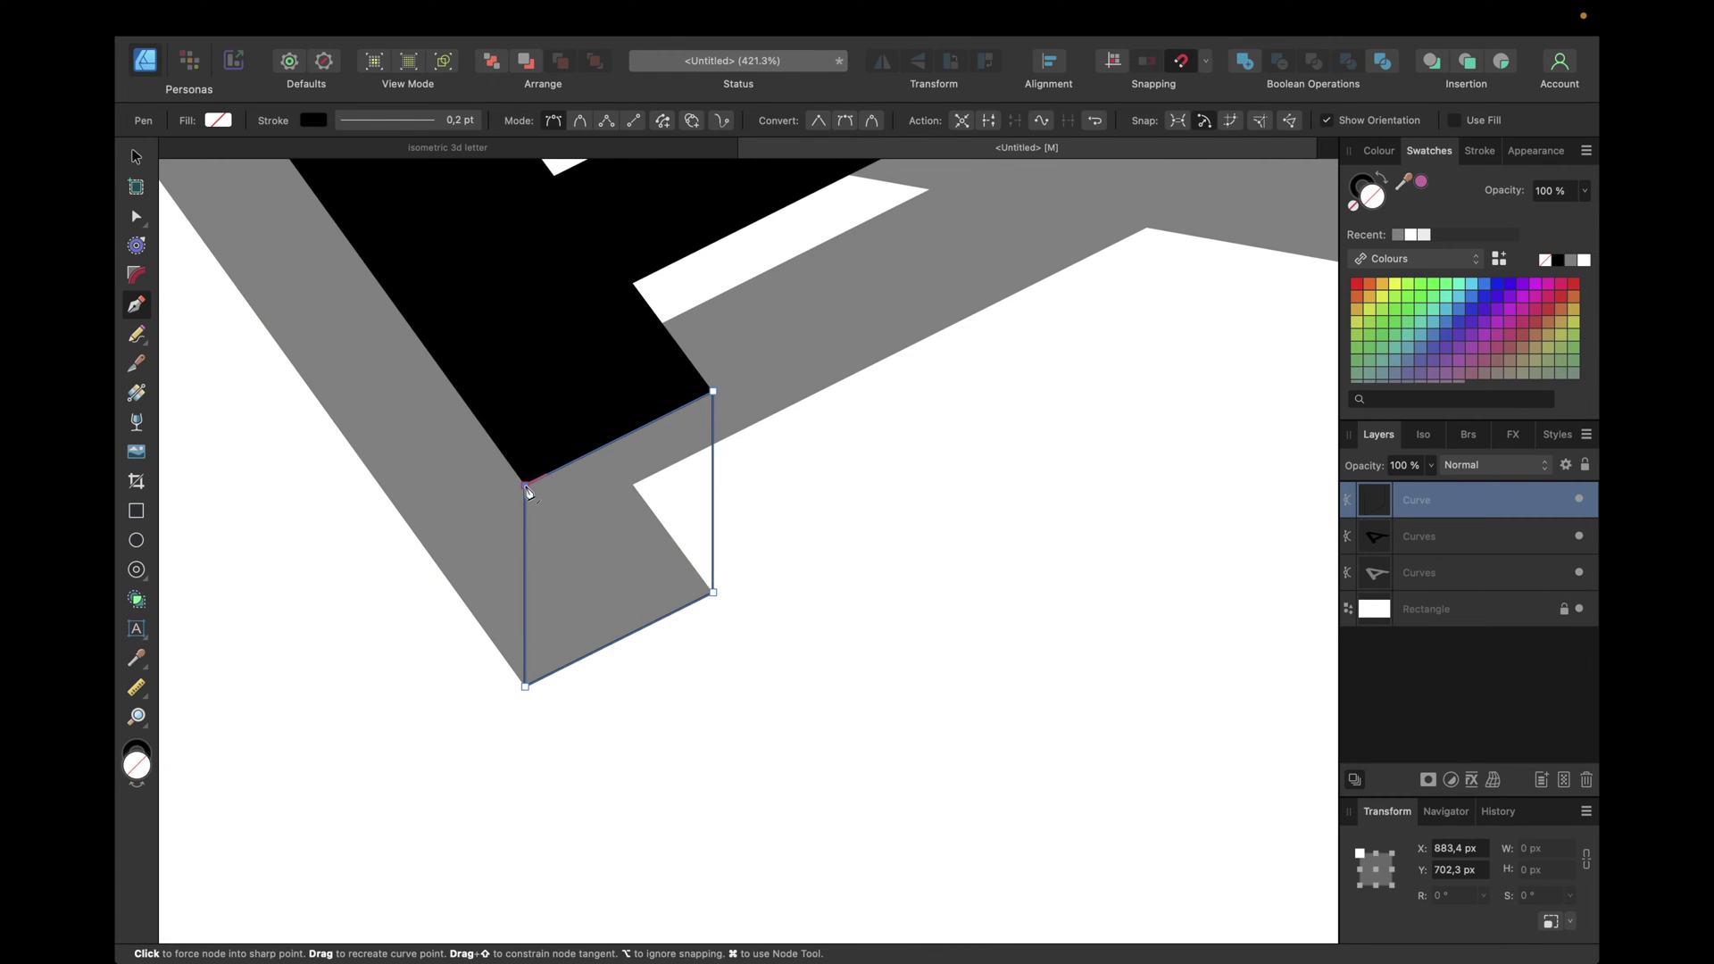
Give the new face no outline and a blue fill
{"action": "left_click", "coordinate": [1364, 187]}
{"action": "left_click", "coordinate": [1353, 206]}
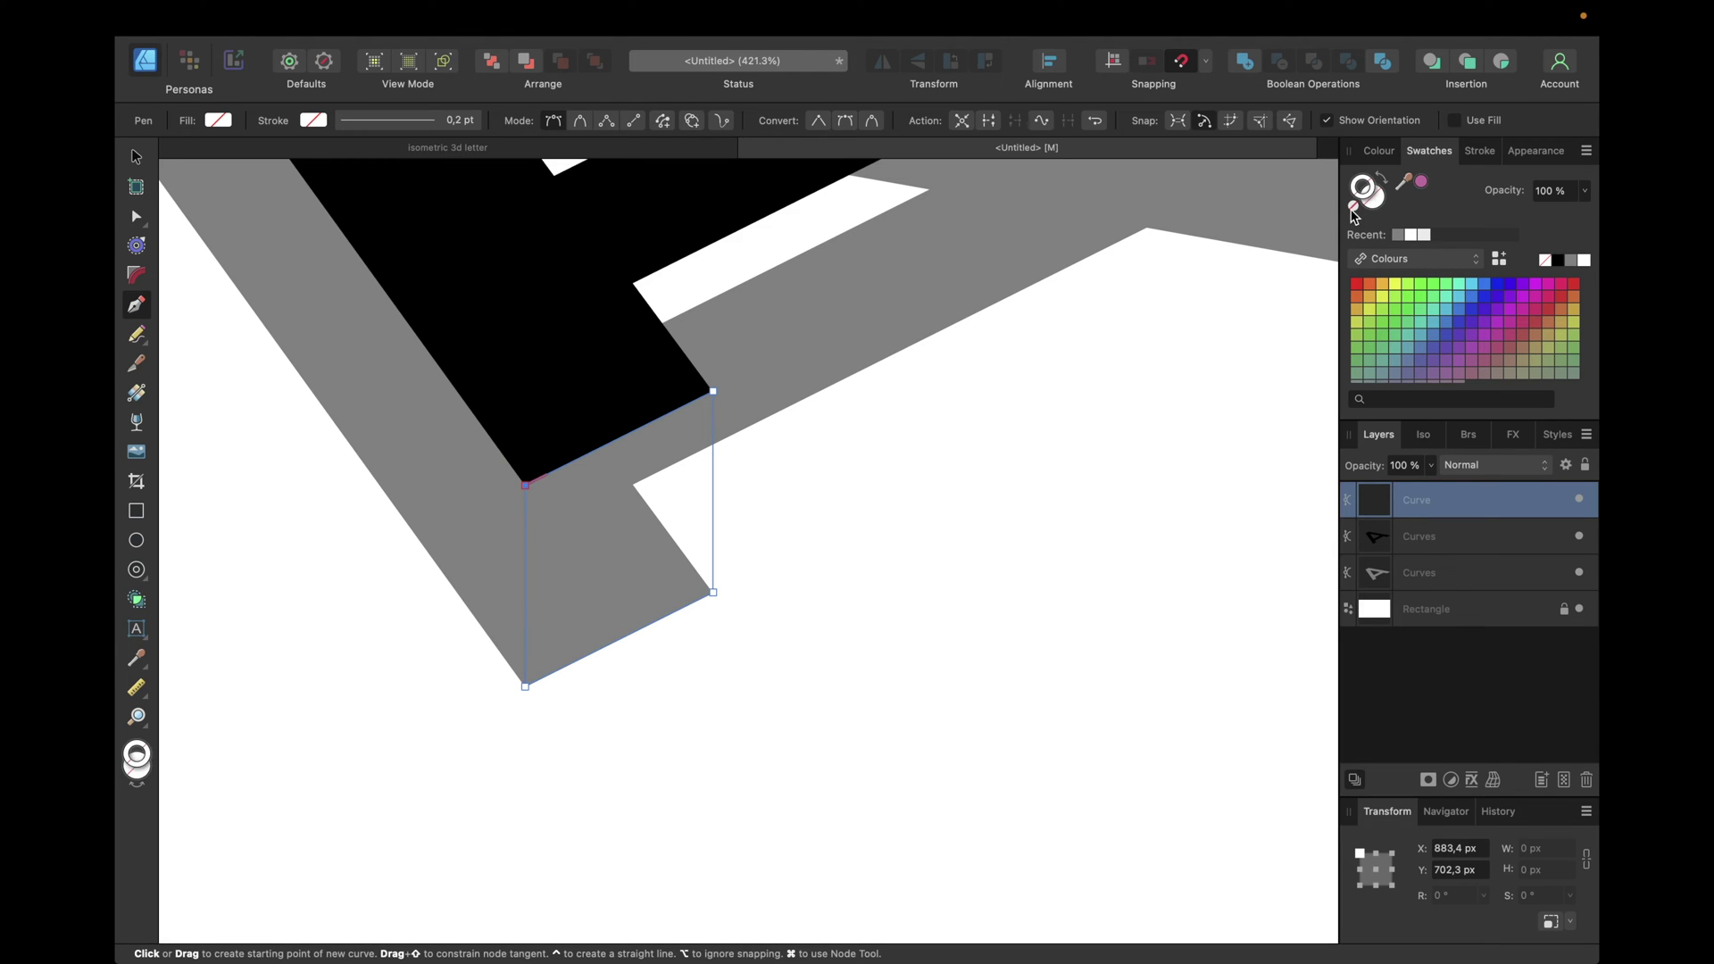
{"action": "left_click", "coordinate": [1486, 285]}
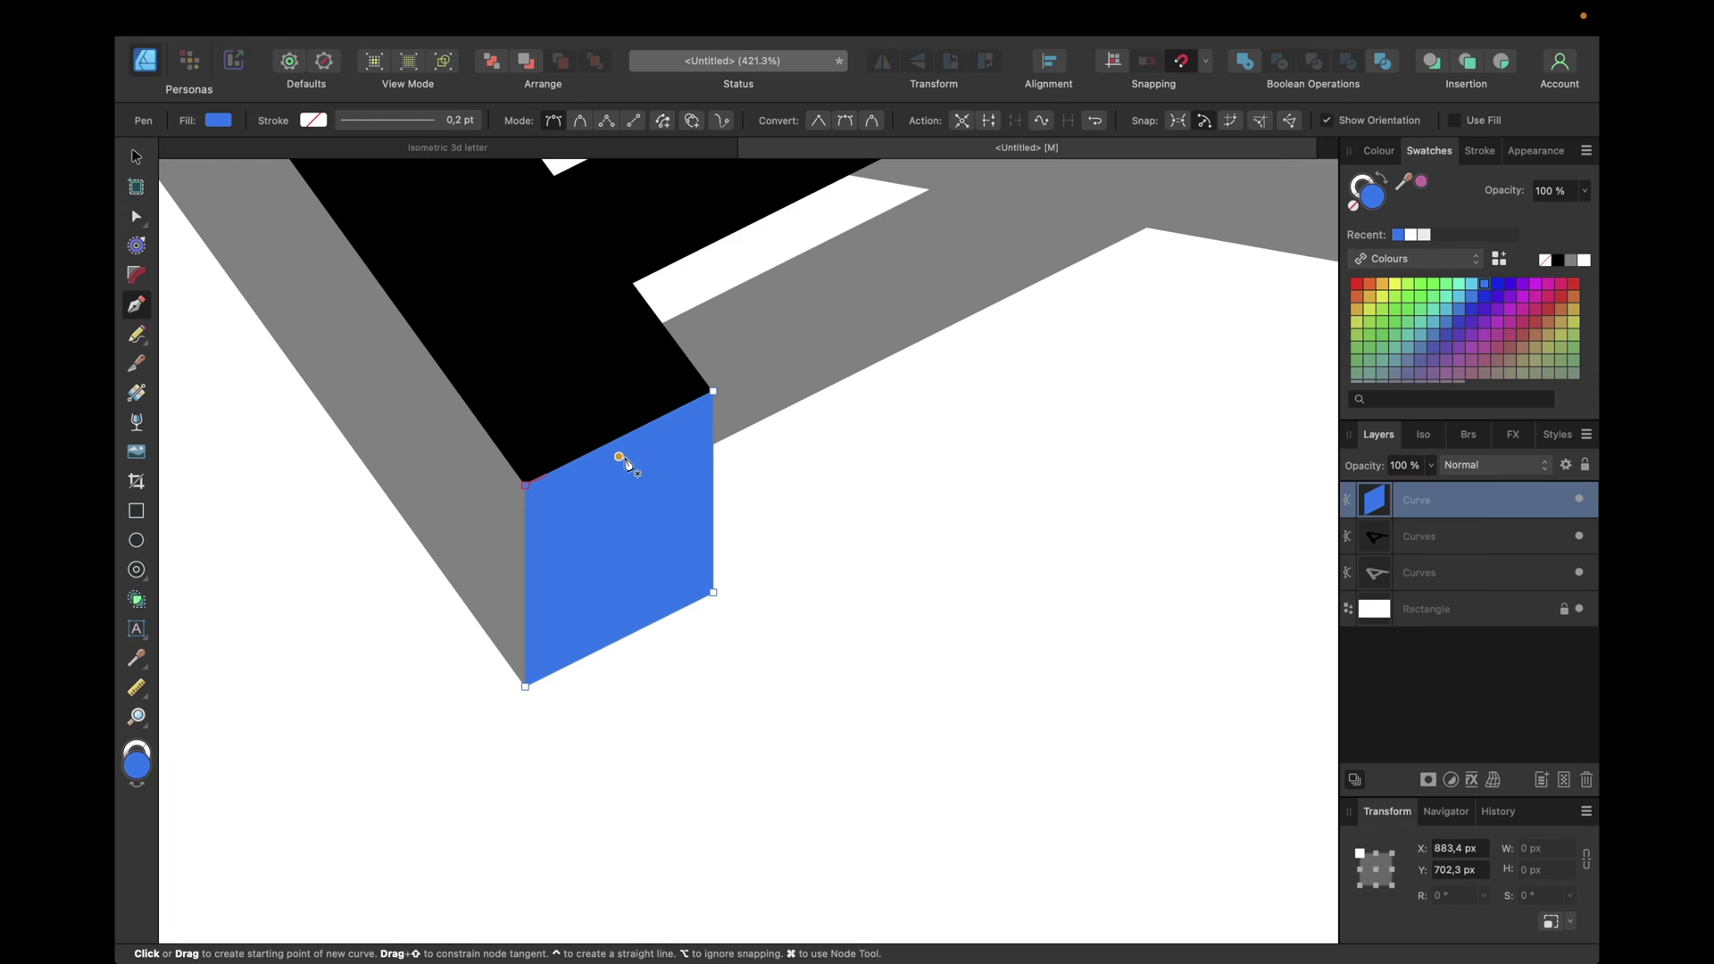
{"action": "scroll", "coordinate": [804, 452], "scroll_direction": "up", "scroll_amount": 10}
{"action": "scroll", "coordinate": [803, 452], "scroll_direction": "left", "scroll_amount": 10}
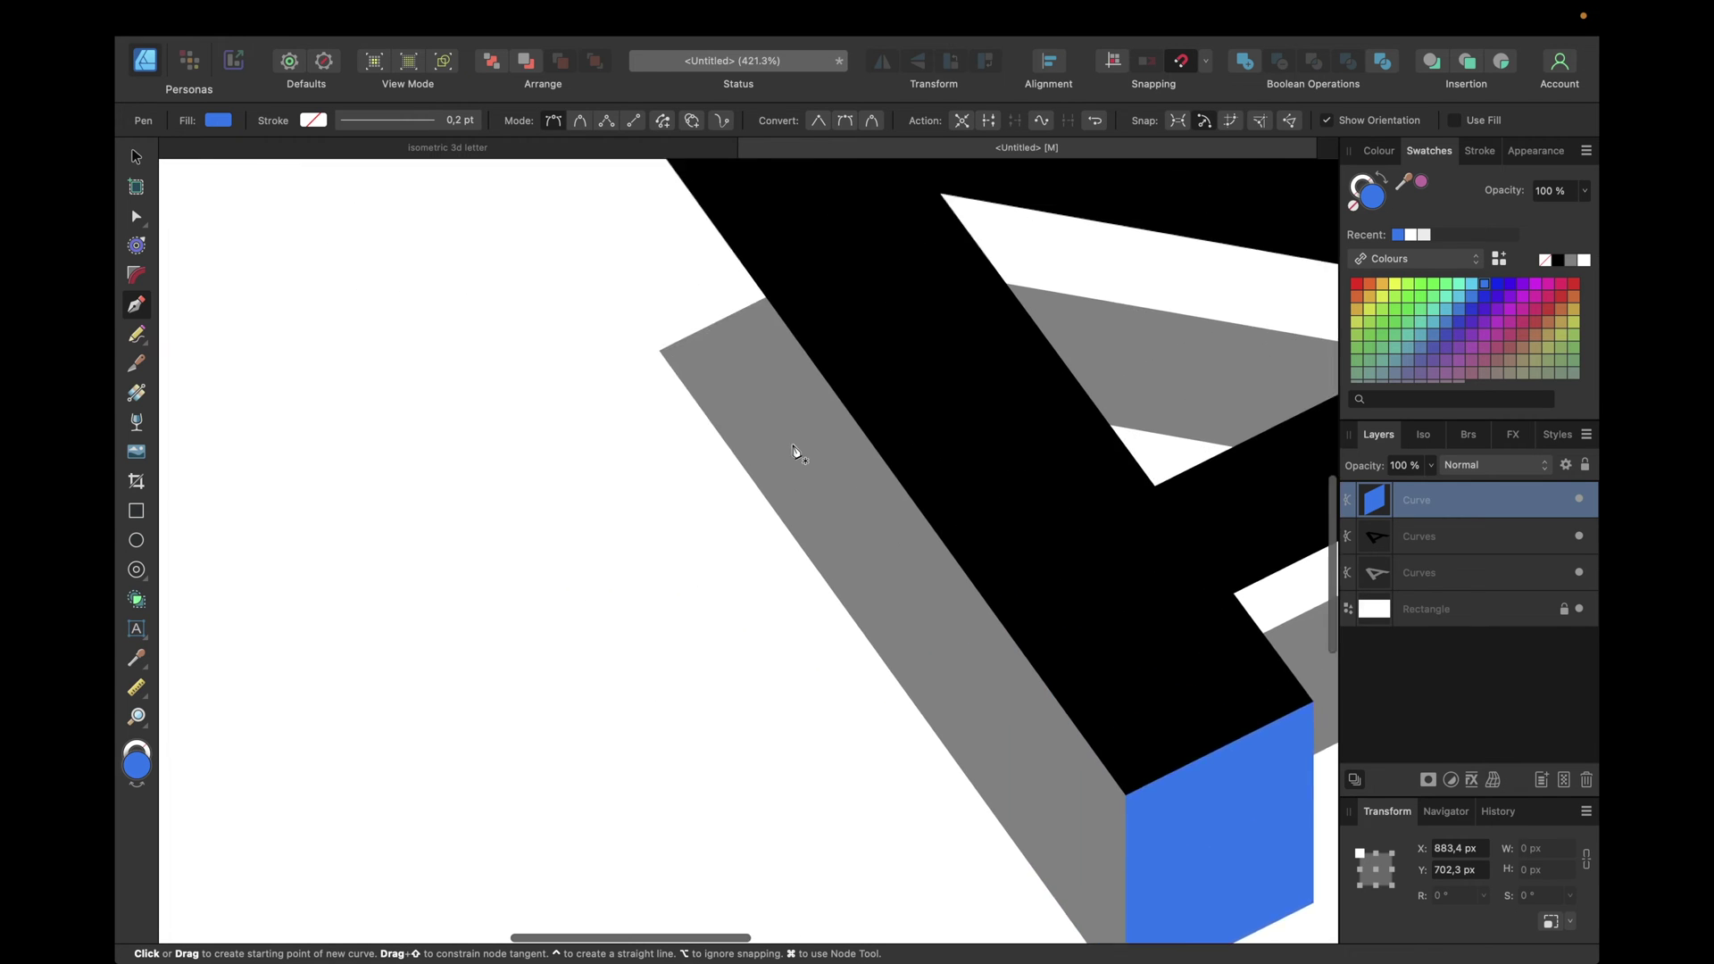
{"action": "left_click", "coordinate": [1428, 539]}
{"action": "left_click", "coordinate": [1417, 502]}
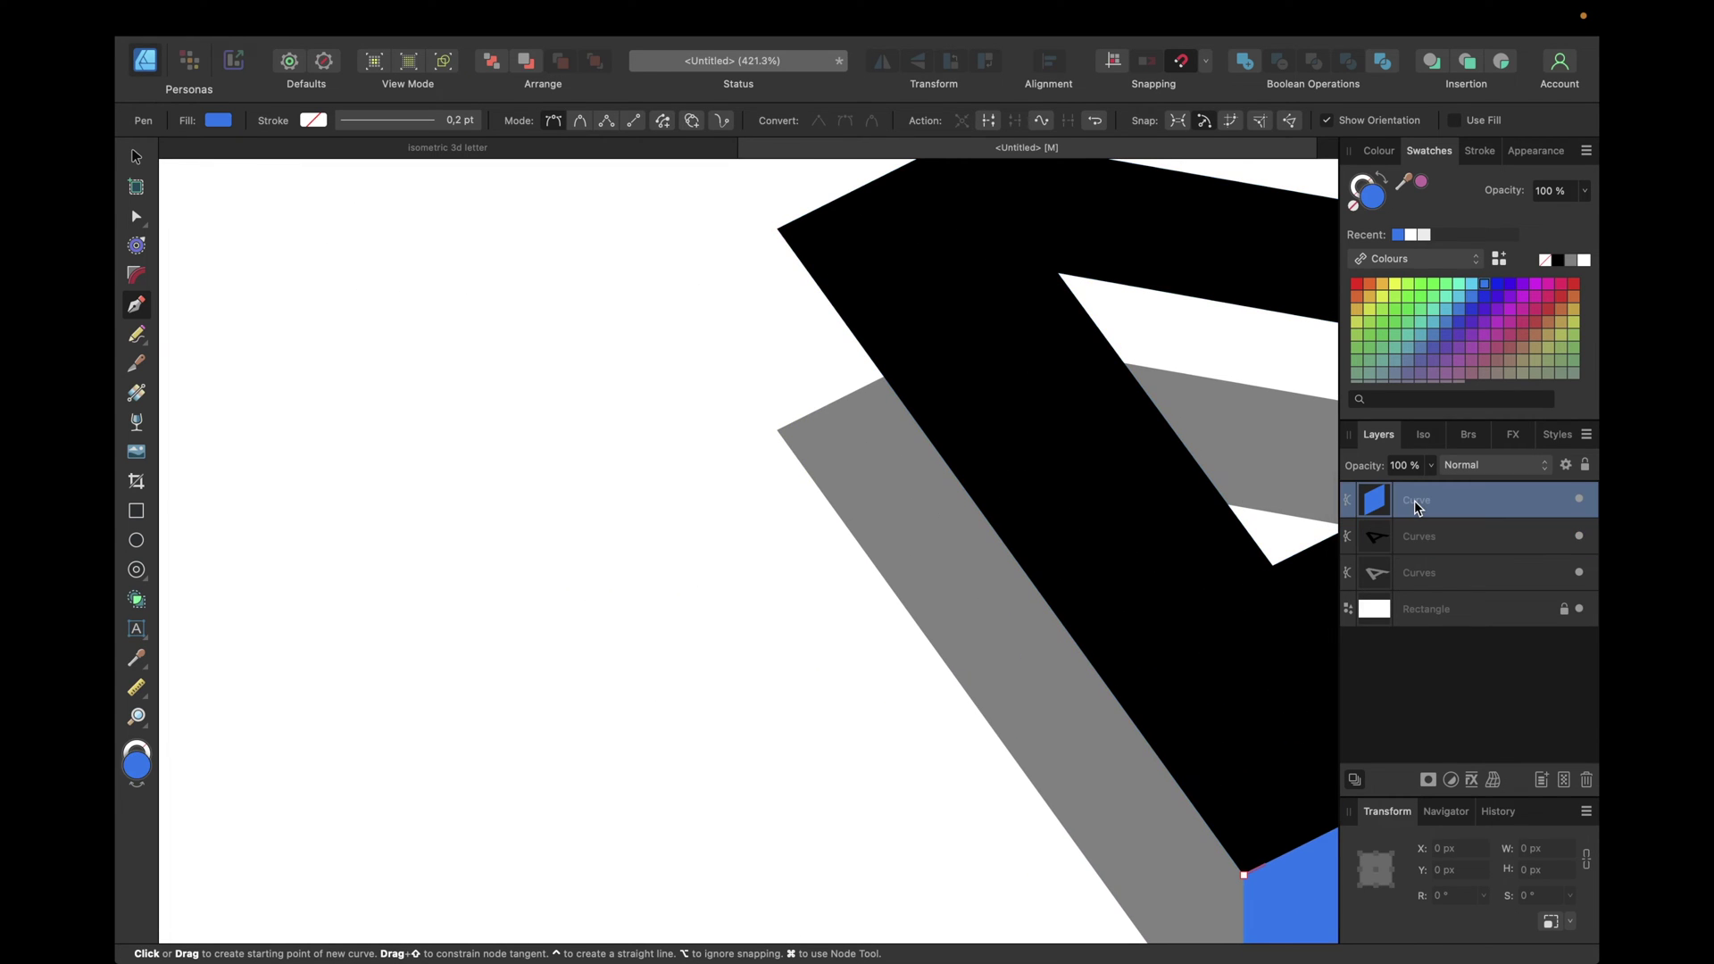
Start a left-side face at the black A's left corner and the shadow corner below it
{"action": "key", "text": "v"}
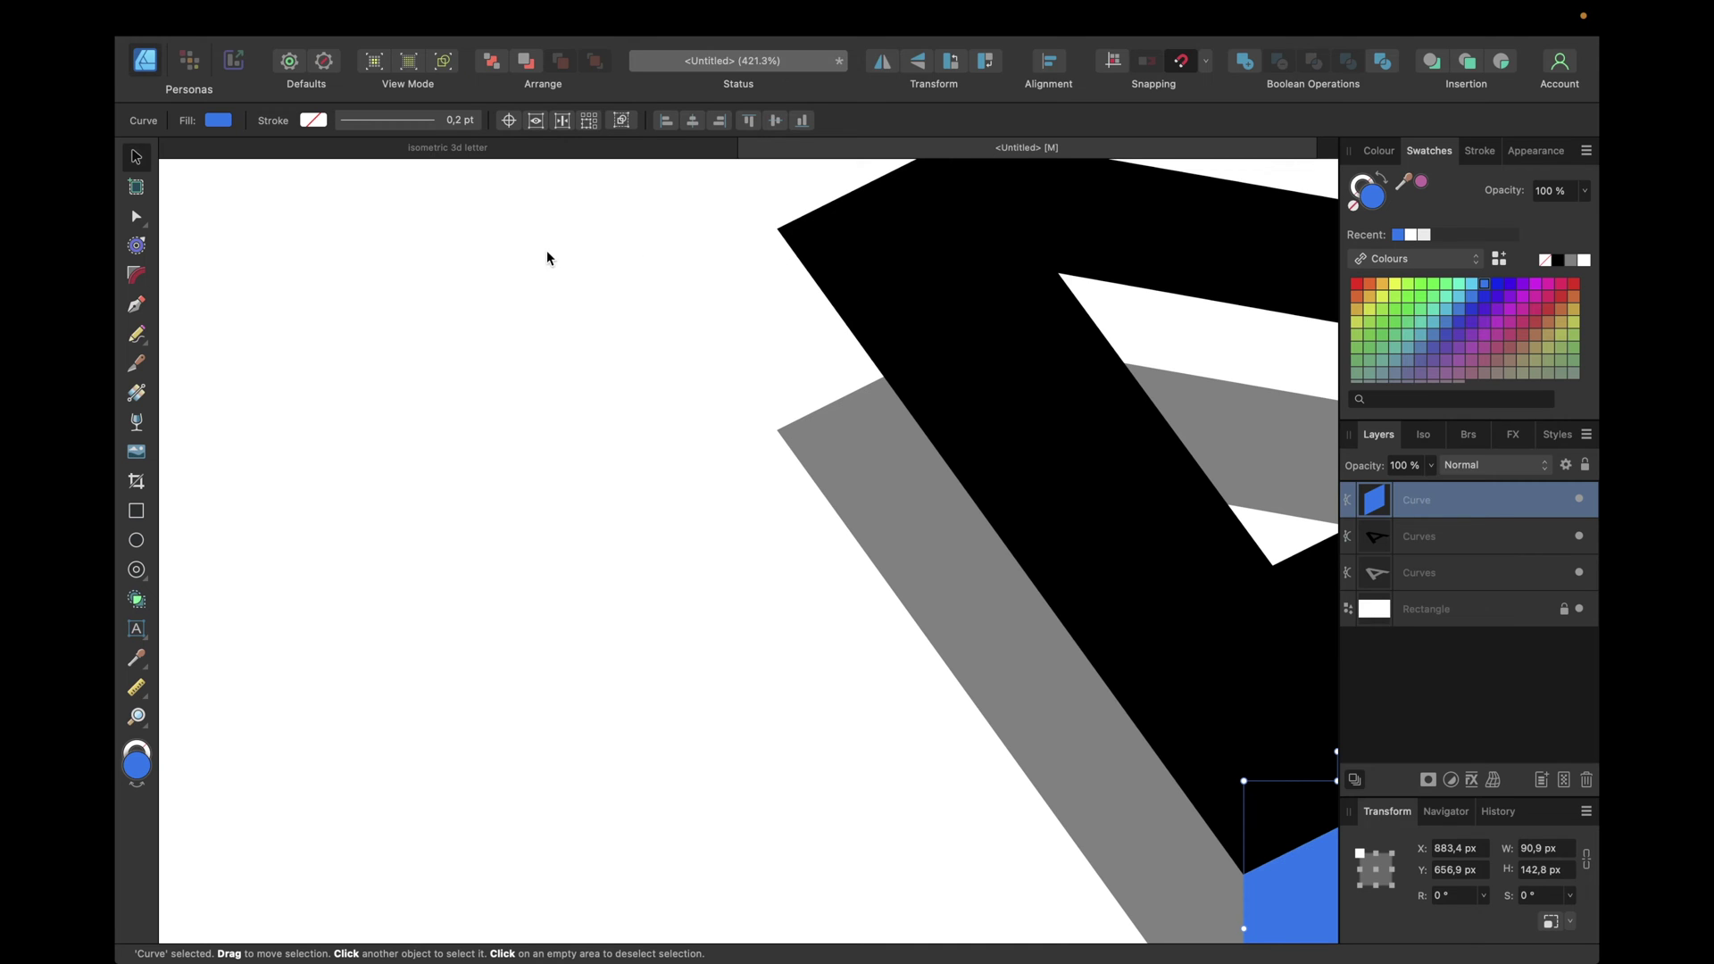
{"action": "scroll", "coordinate": [629, 597], "scroll_direction": "down", "scroll_amount": 5}
{"action": "scroll", "coordinate": [629, 597], "scroll_direction": "right", "scroll_amount": 5}
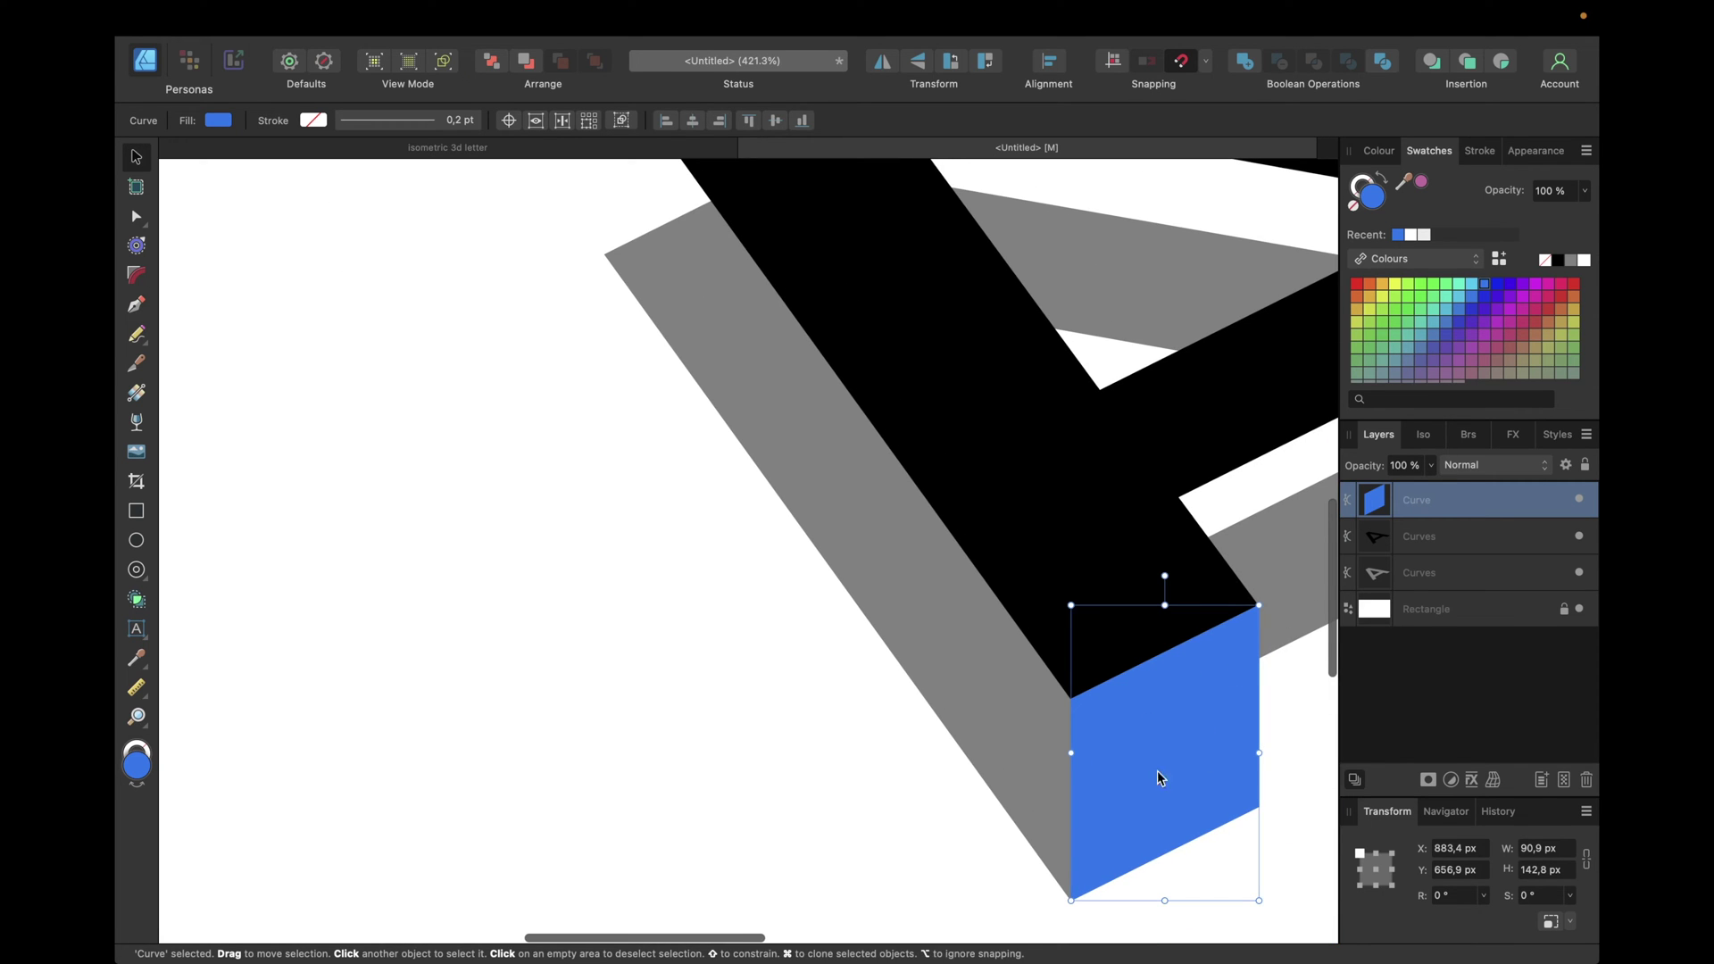
{"action": "scroll", "coordinate": [348, 321], "scroll_direction": "up", "scroll_amount": 5}
{"action": "scroll", "coordinate": [348, 321], "scroll_direction": "left", "scroll_amount": 3}
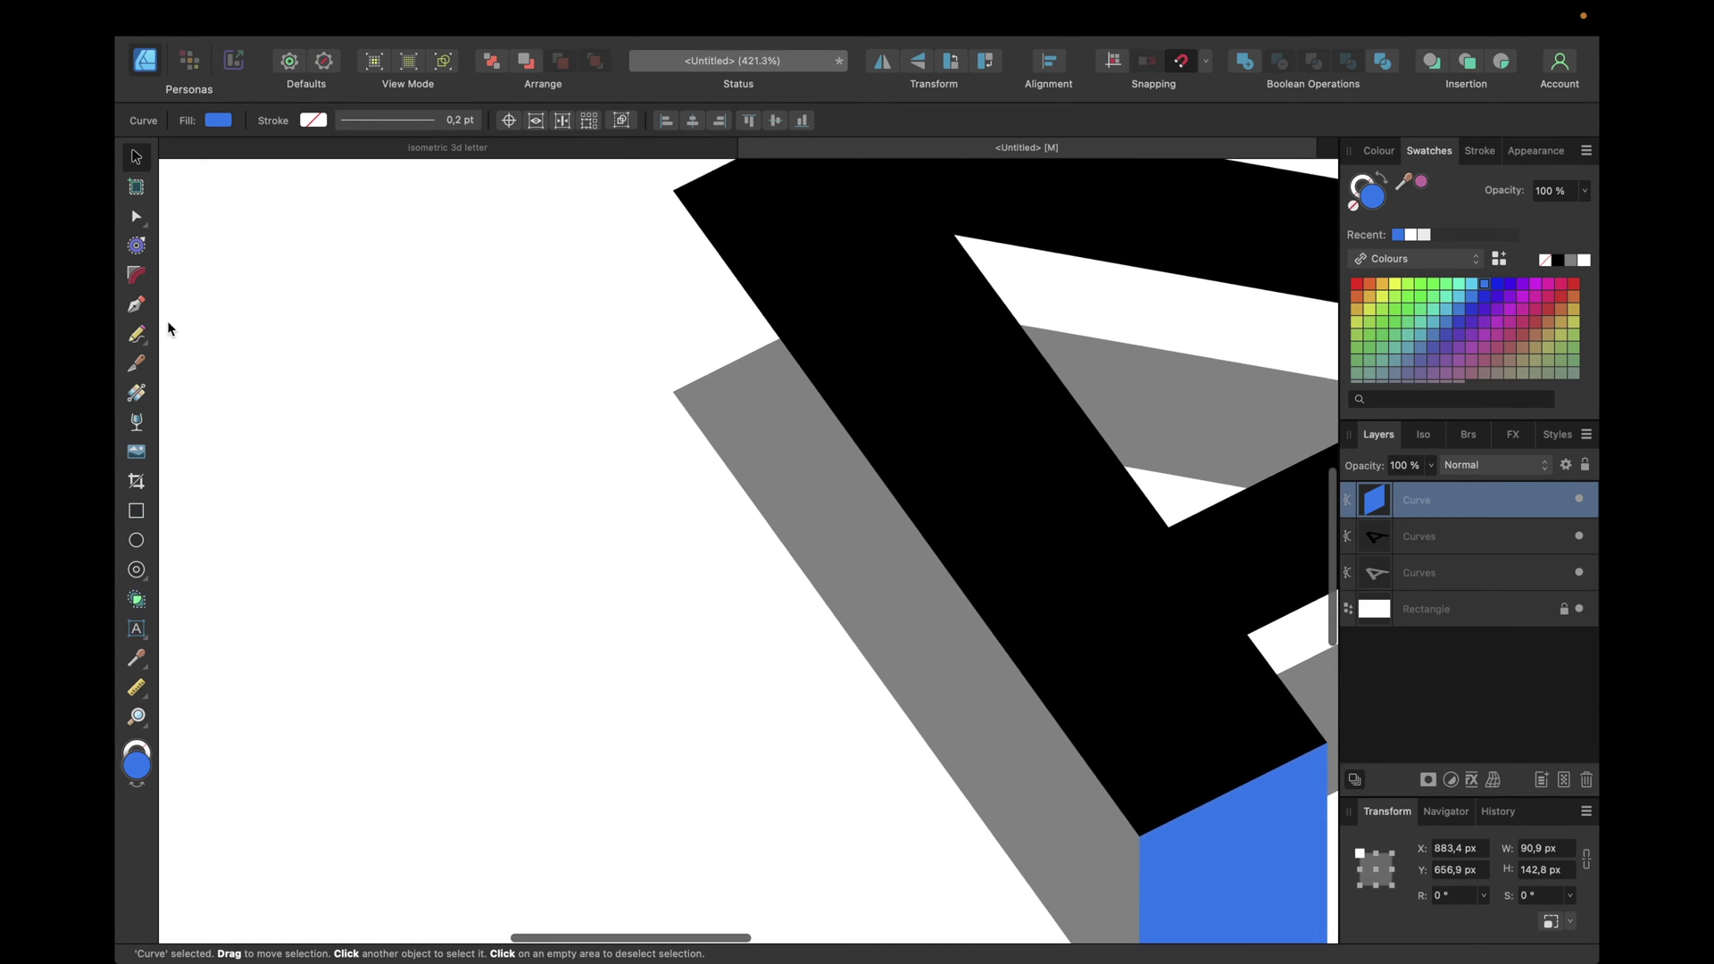
{"action": "left_click", "coordinate": [137, 305]}
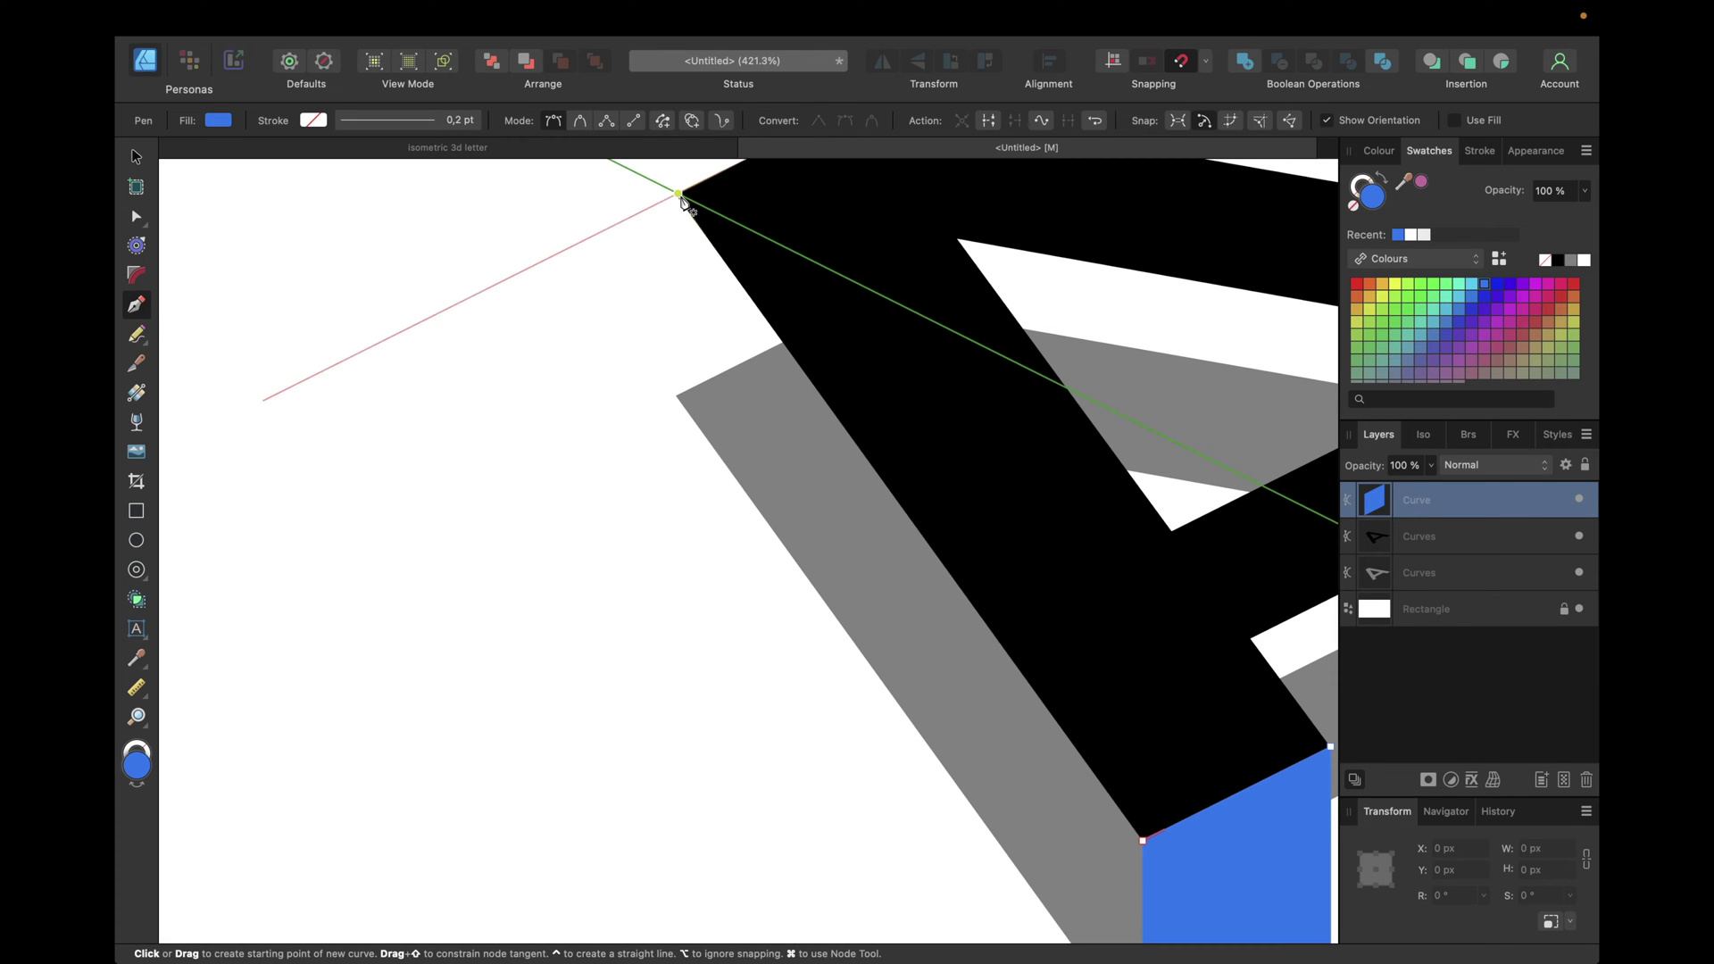
{"action": "left_click", "coordinate": [676, 194]}
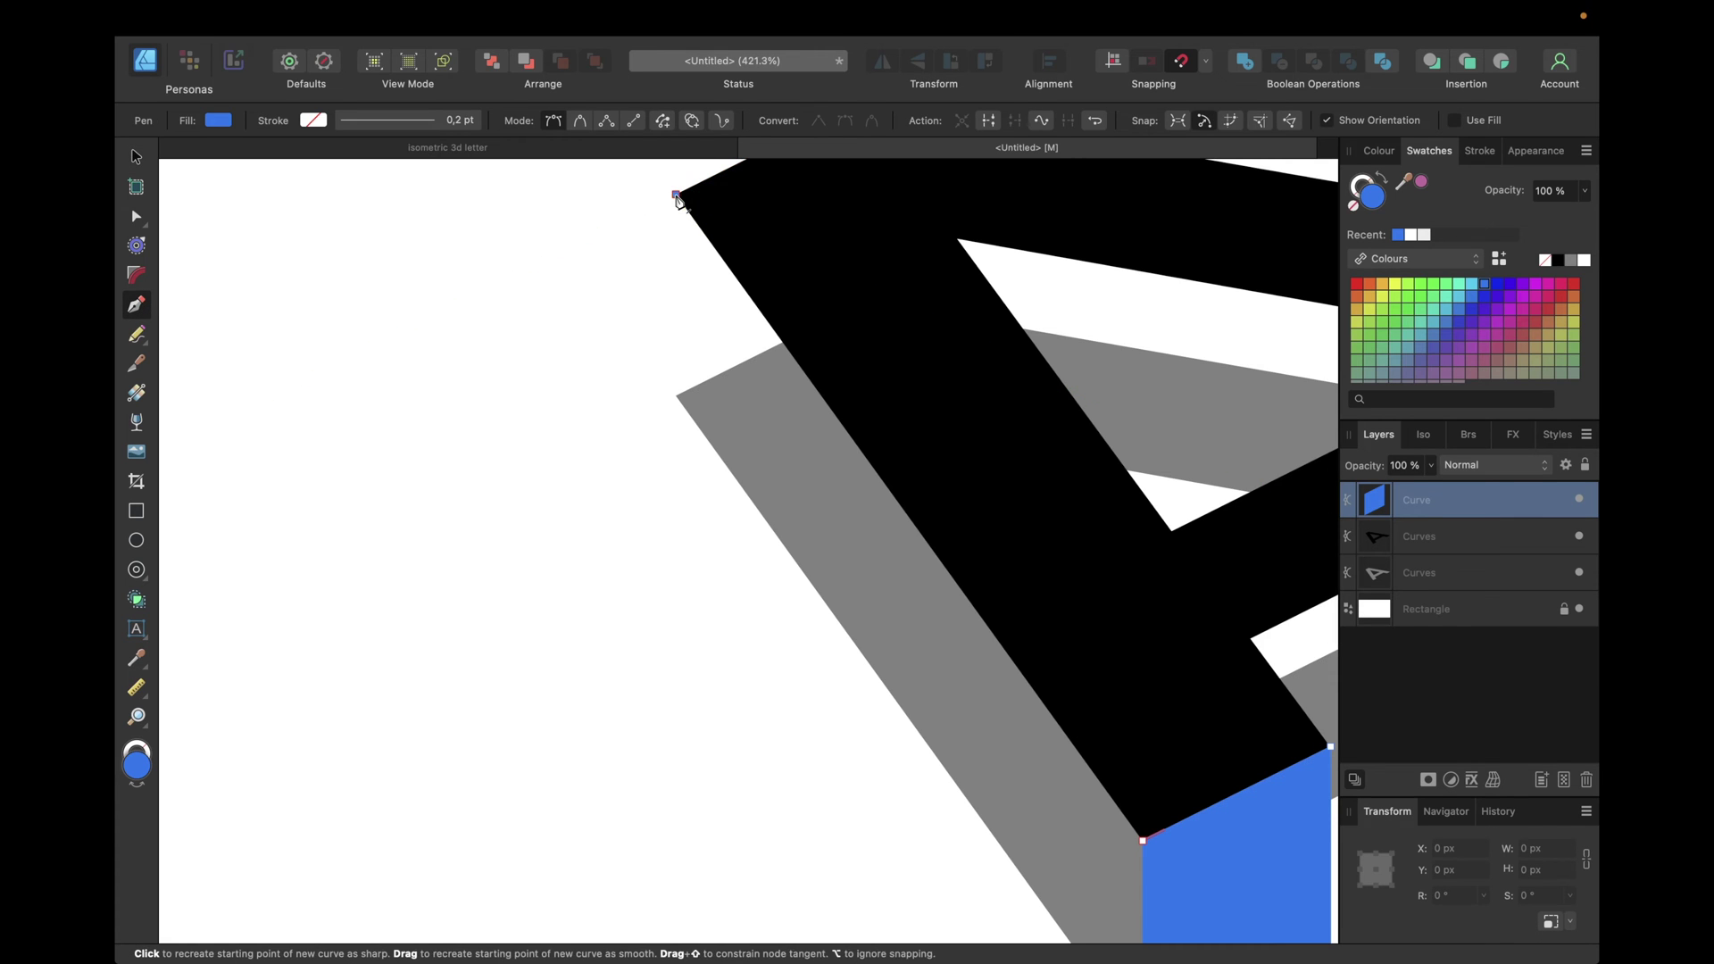
{"action": "left_click", "coordinate": [676, 397]}
{"action": "scroll", "coordinate": [679, 403], "scroll_direction": "down", "scroll_amount": 3}
{"action": "scroll", "coordinate": [679, 404], "scroll_direction": "right", "scroll_amount": 1}
{"action": "scroll", "coordinate": [676, 402], "scroll_direction": "down", "scroll_amount": 10}
{"action": "scroll", "coordinate": [676, 401], "scroll_direction": "right", "scroll_amount": 2}
{"action": "scroll", "coordinate": [842, 387], "scroll_direction": "up", "scroll_amount": 2}
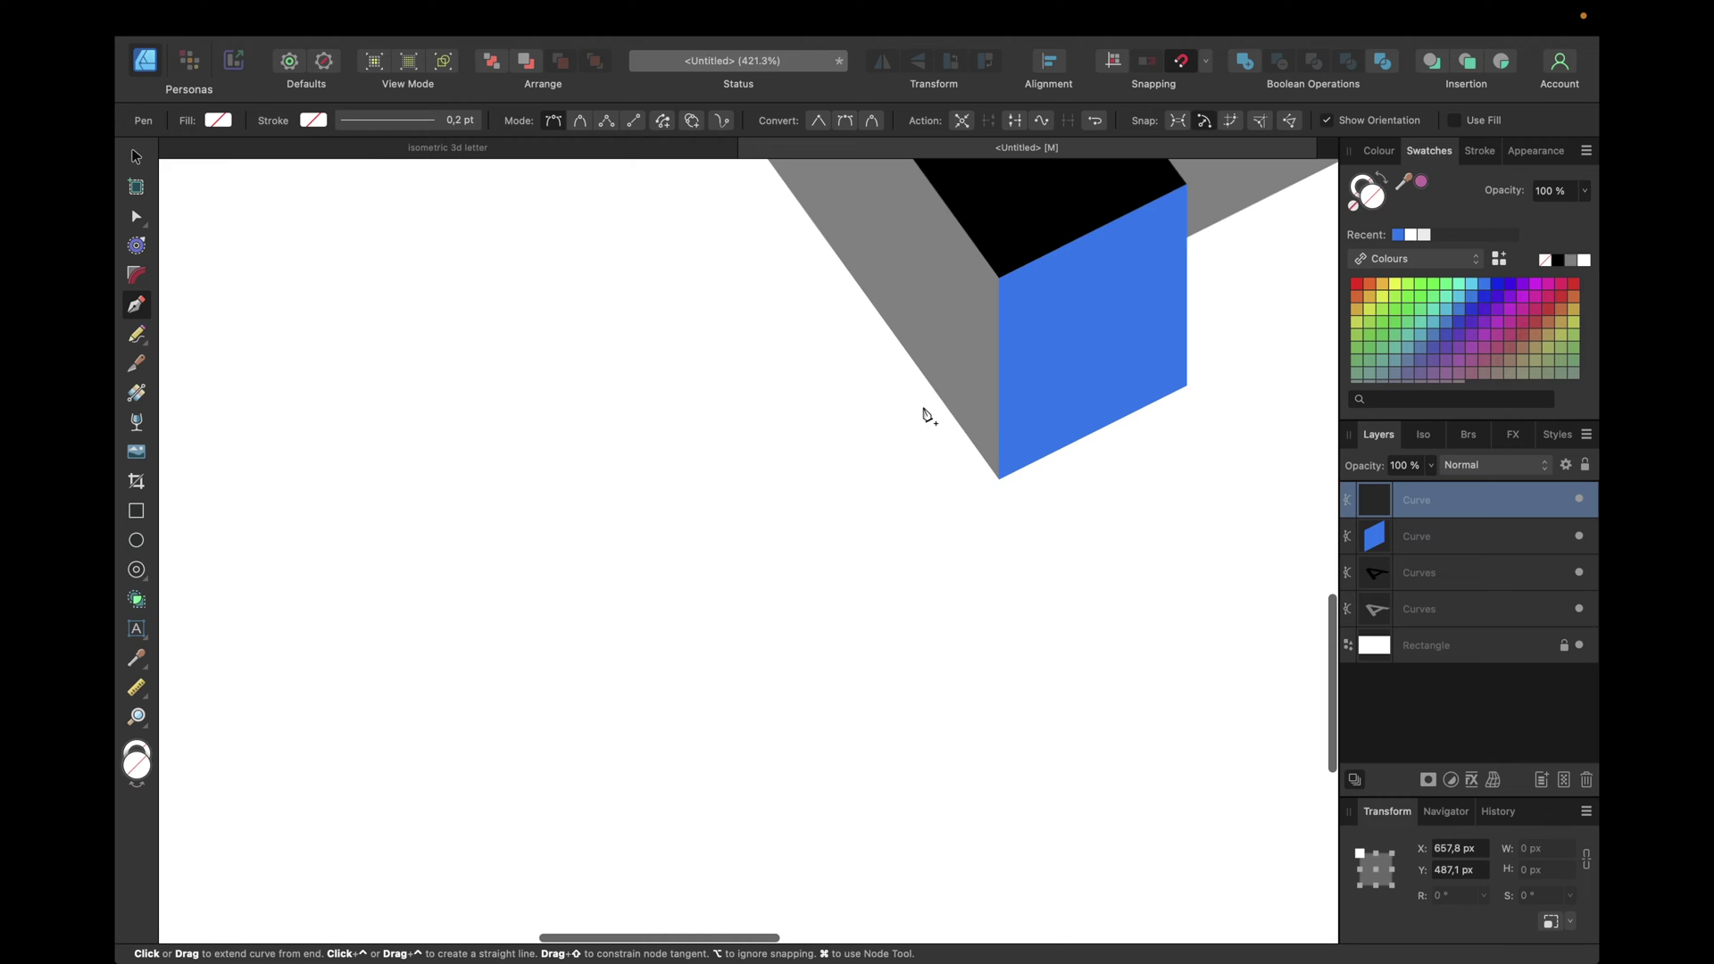
Complete the left face at the blue face's corners, close it and fill it red
{"action": "left_click", "coordinate": [1000, 479]}
{"action": "left_click", "coordinate": [1001, 277]}
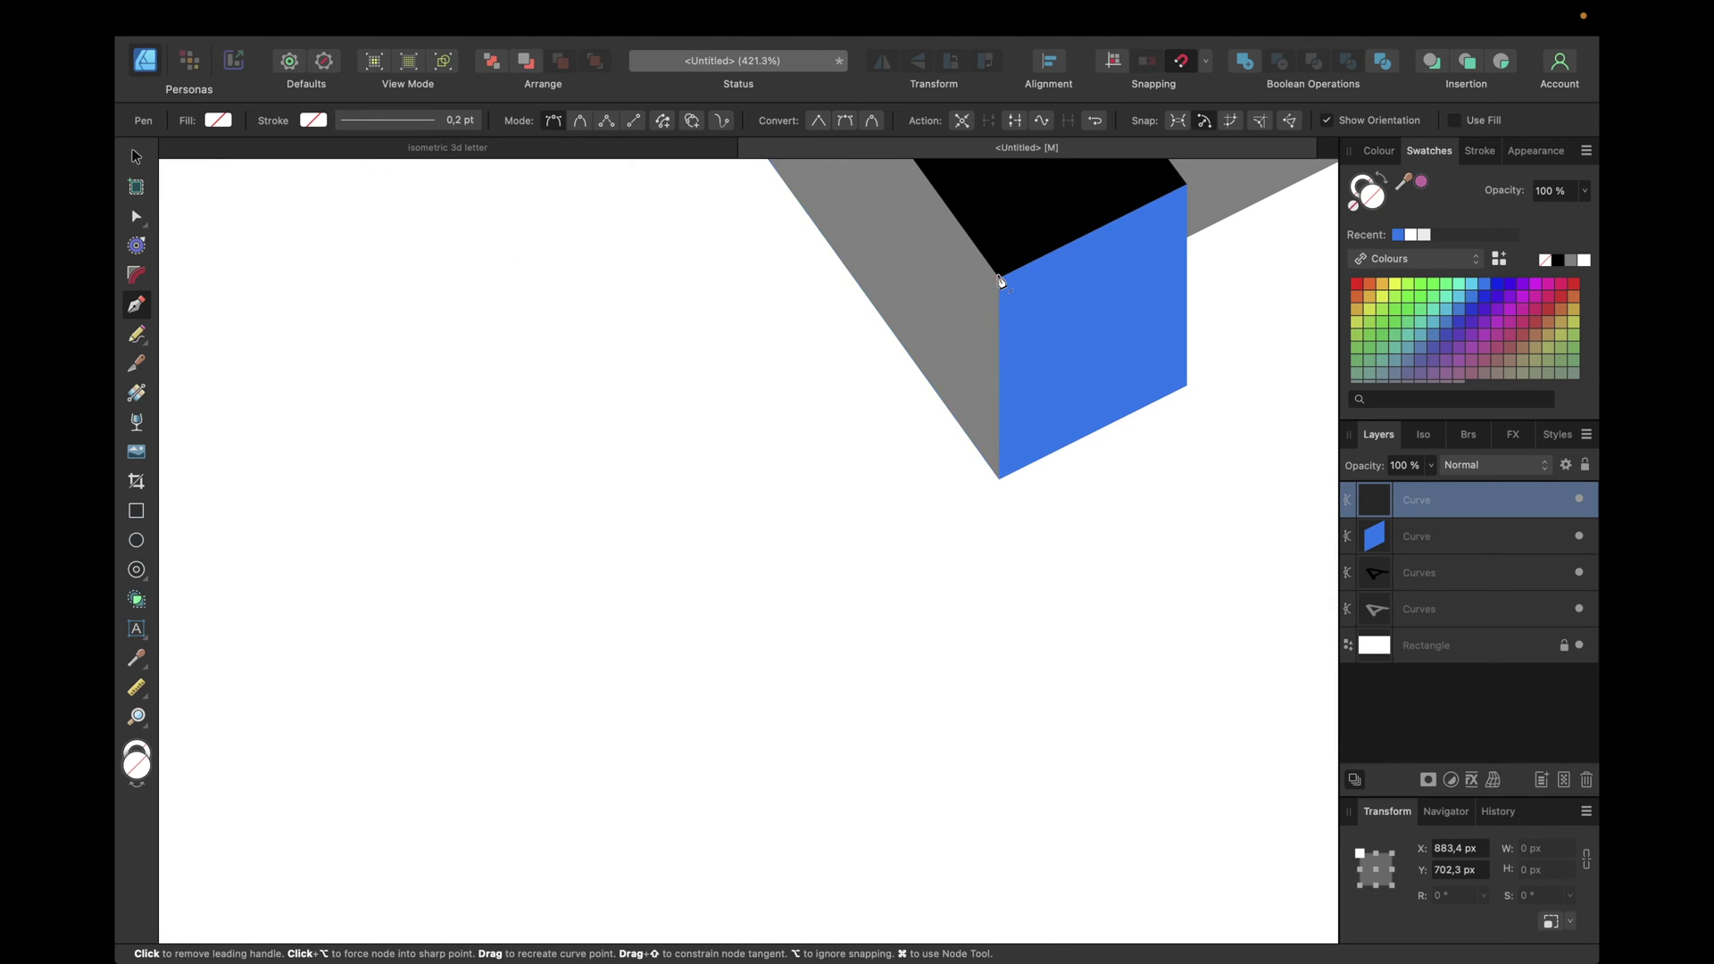
{"action": "scroll", "coordinate": [1001, 282], "scroll_direction": "up", "scroll_amount": 5}
{"action": "scroll", "coordinate": [1002, 282], "scroll_direction": "left", "scroll_amount": 3}
{"action": "scroll", "coordinate": [996, 280], "scroll_direction": "up", "scroll_amount": 5}
{"action": "scroll", "coordinate": [997, 281], "scroll_direction": "left", "scroll_amount": 2}
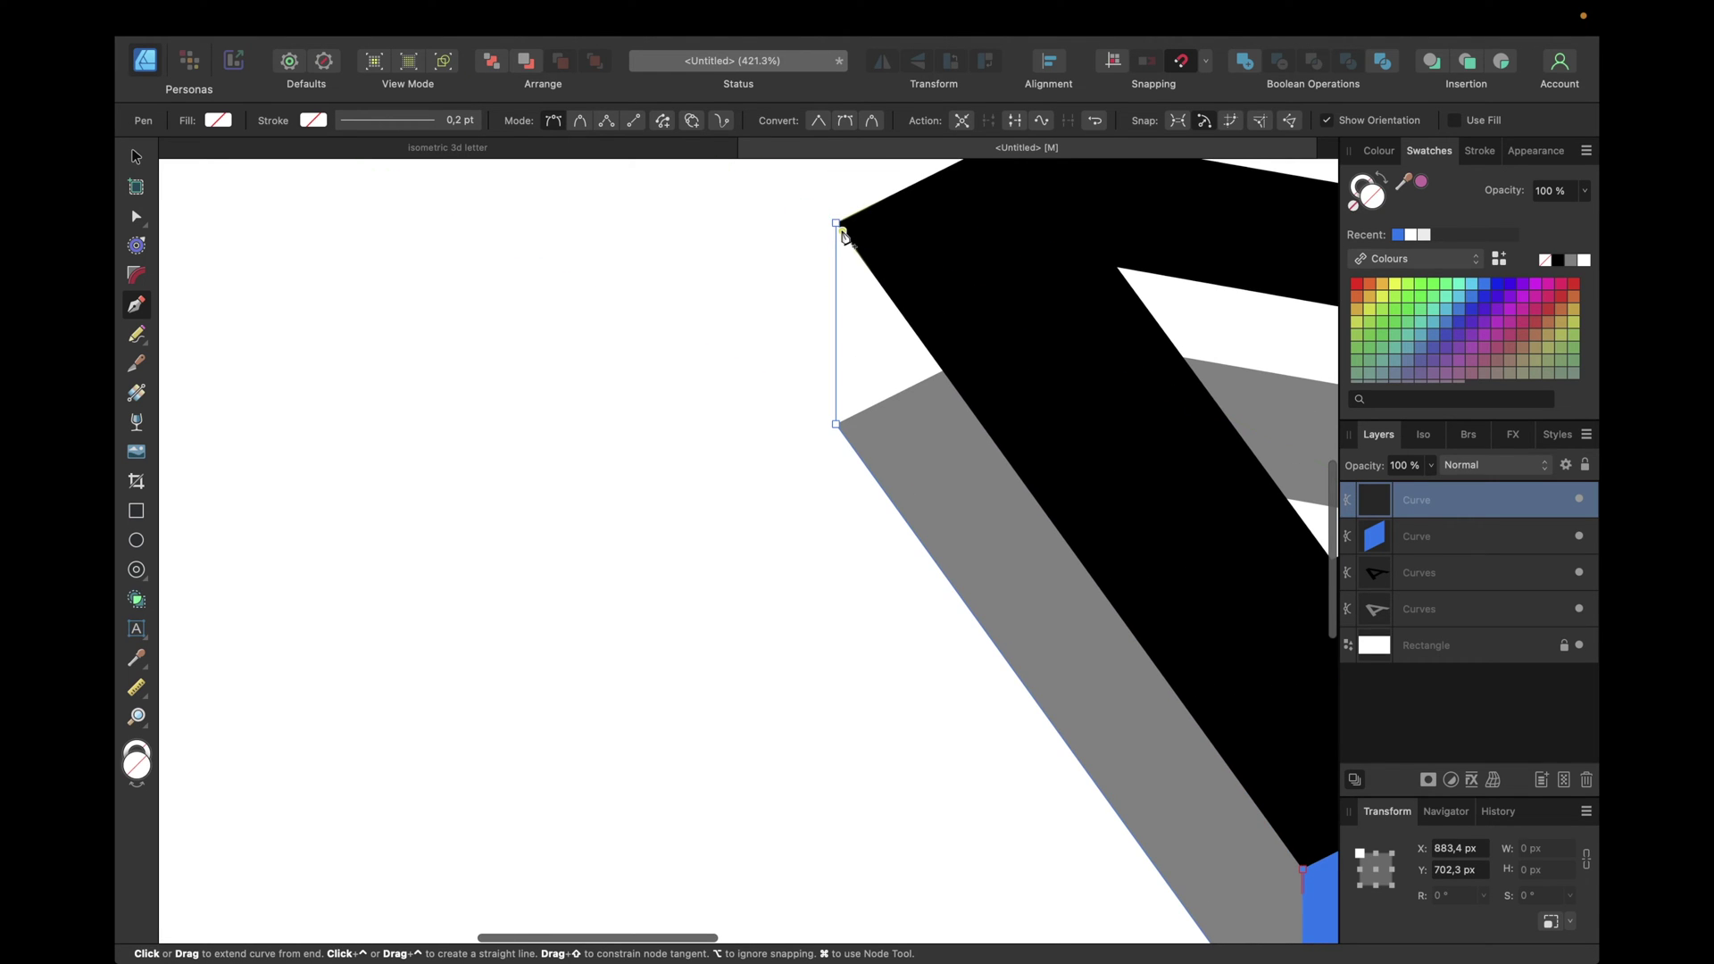
{"action": "left_click", "coordinate": [837, 225]}
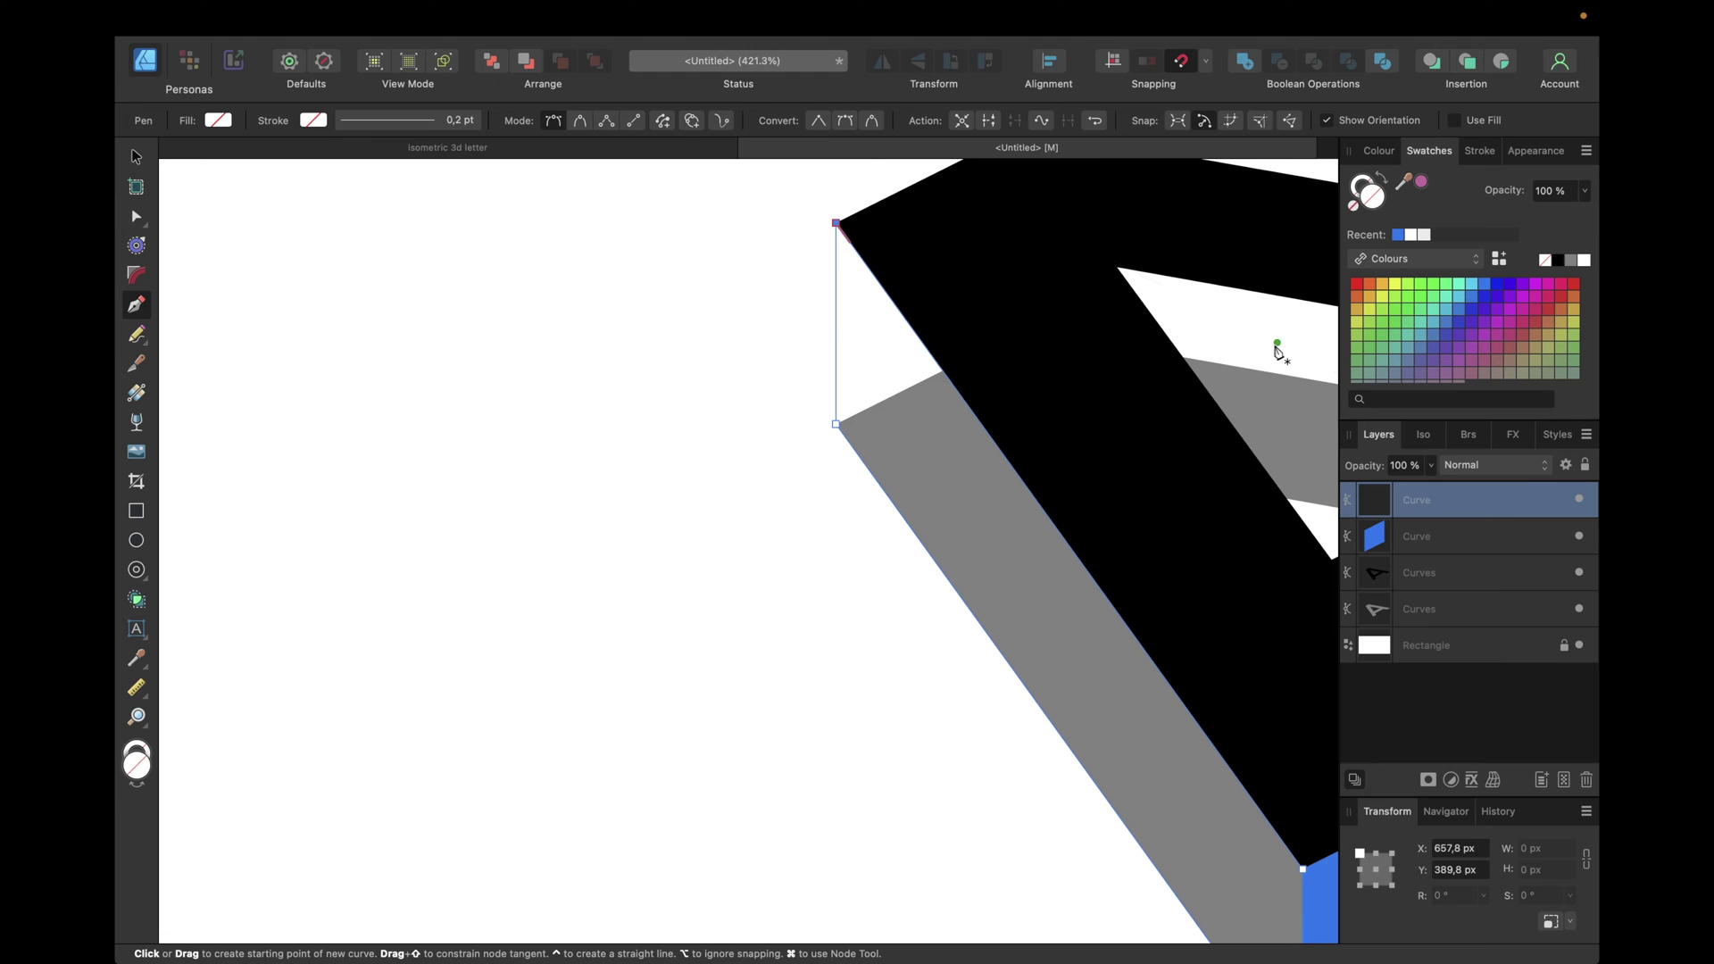
{"action": "left_click", "coordinate": [1356, 283]}
{"action": "scroll", "coordinate": [907, 452], "scroll_direction": "right", "scroll_amount": 15}
{"action": "scroll", "coordinate": [907, 452], "scroll_direction": "down", "scroll_amount": 3}
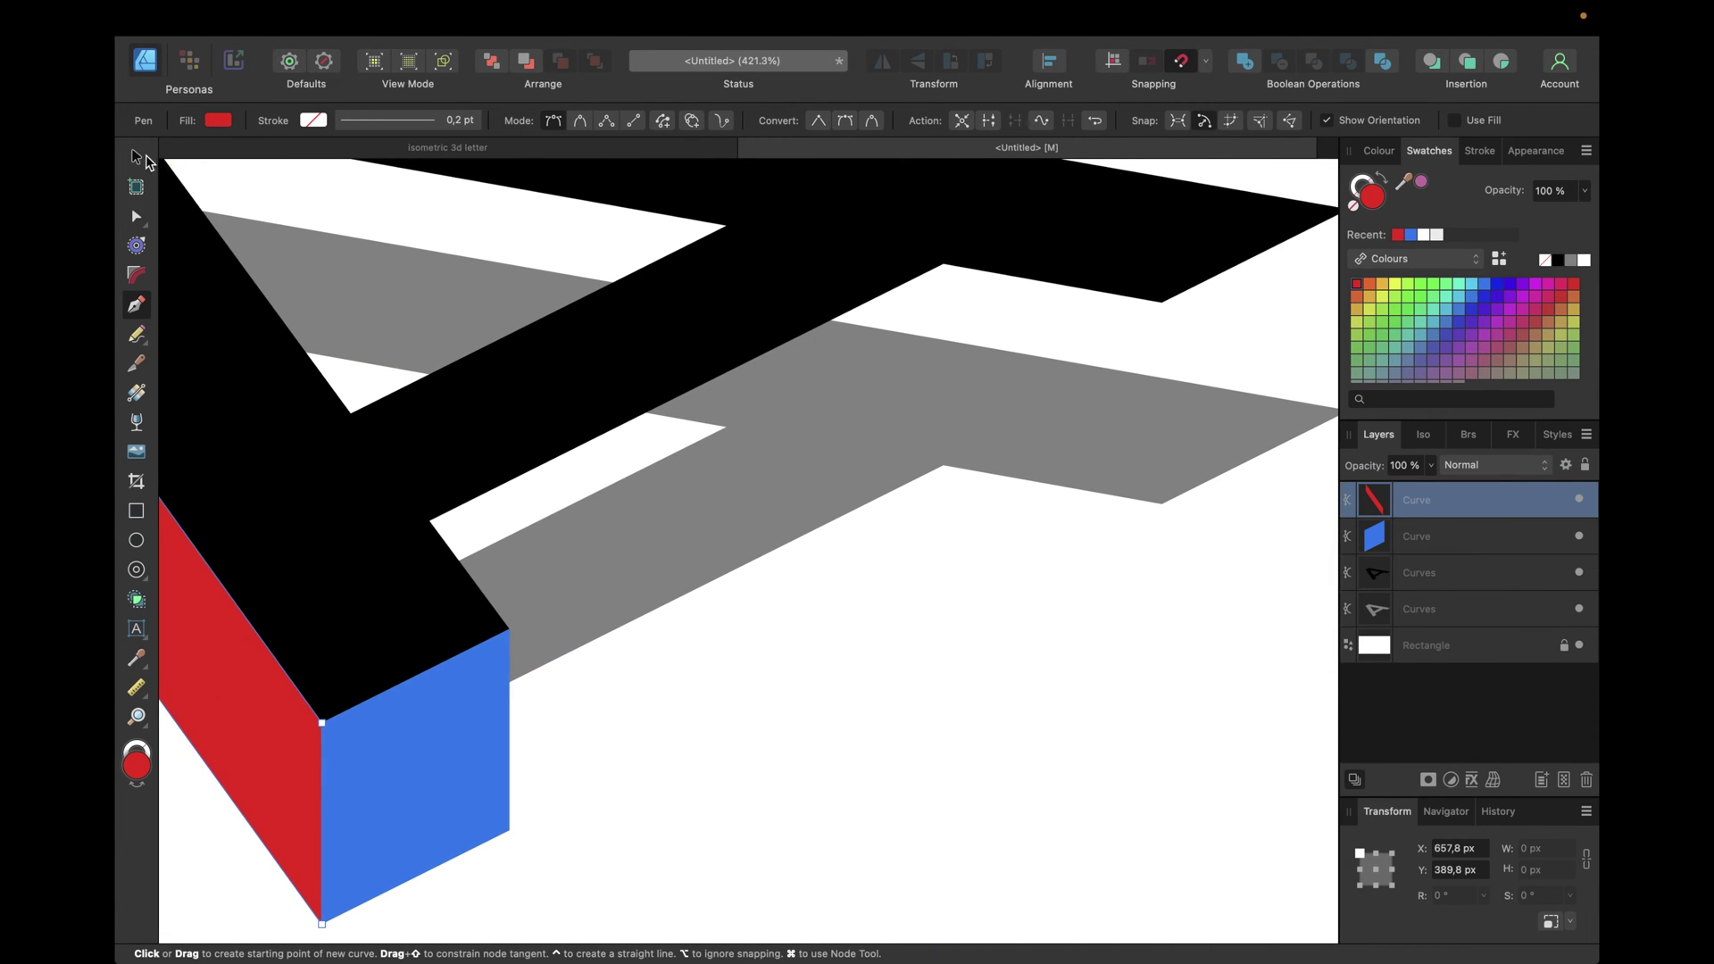
{"action": "left_click", "coordinate": [140, 158]}
Draw a closed five-node face along the A's inner edge and fill it yellow-green
{"action": "left_click", "coordinate": [136, 304]}
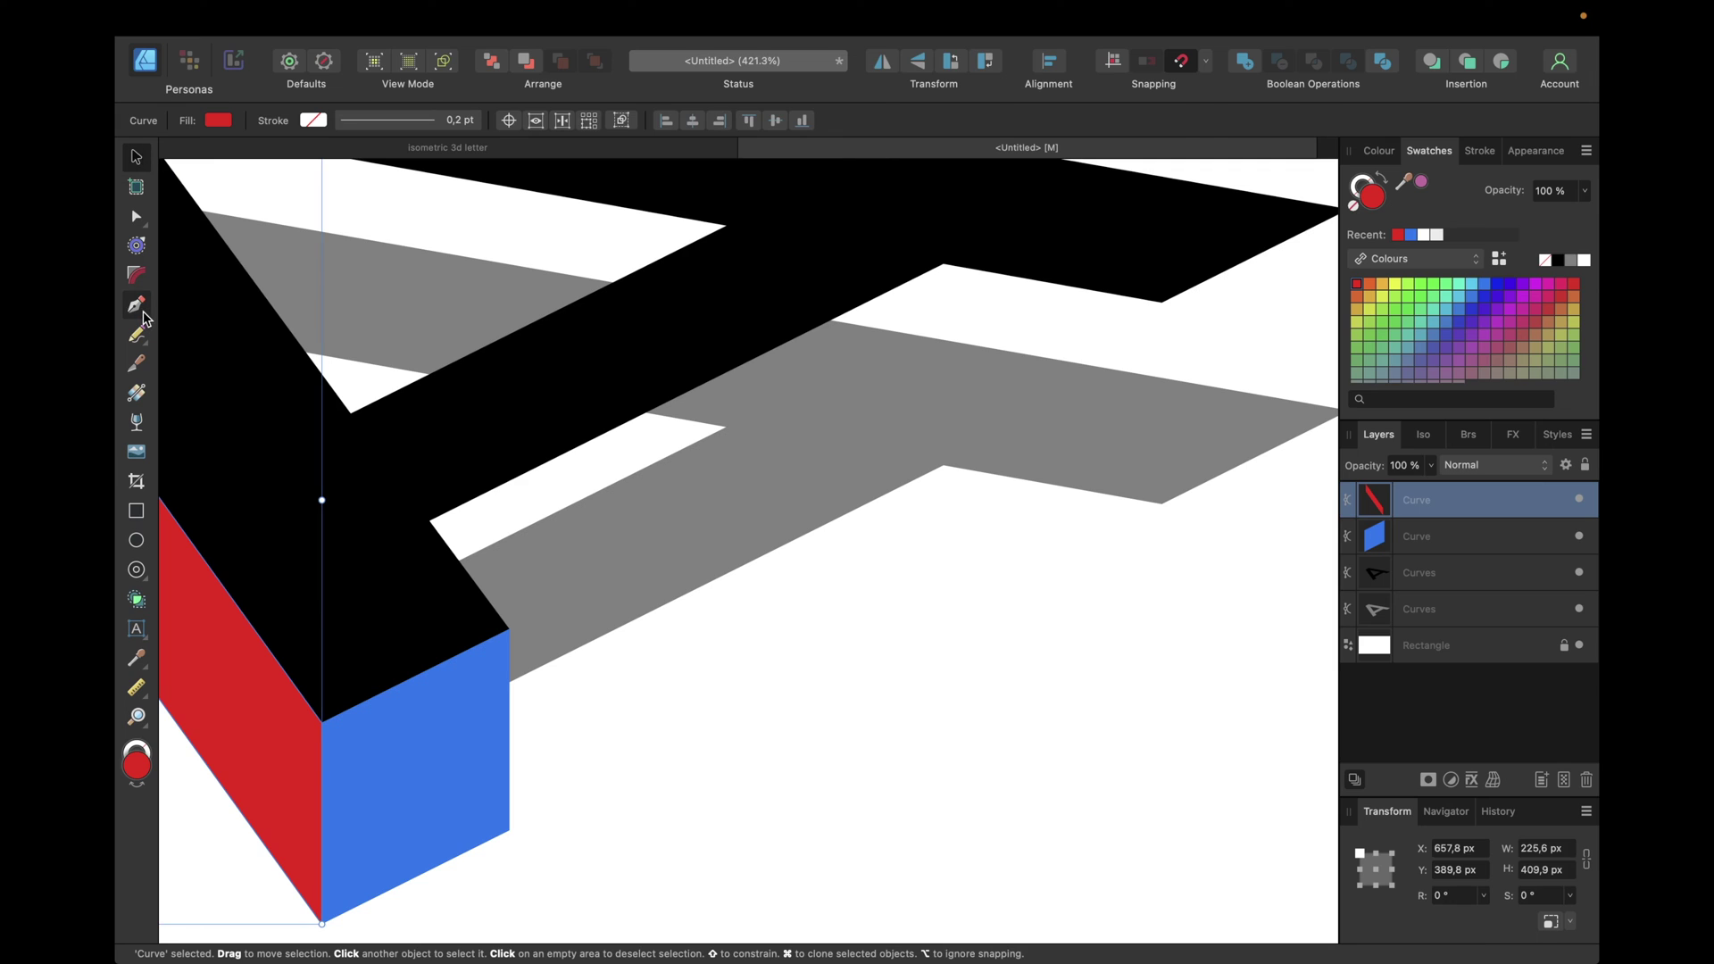
{"action": "left_click", "coordinate": [429, 522]}
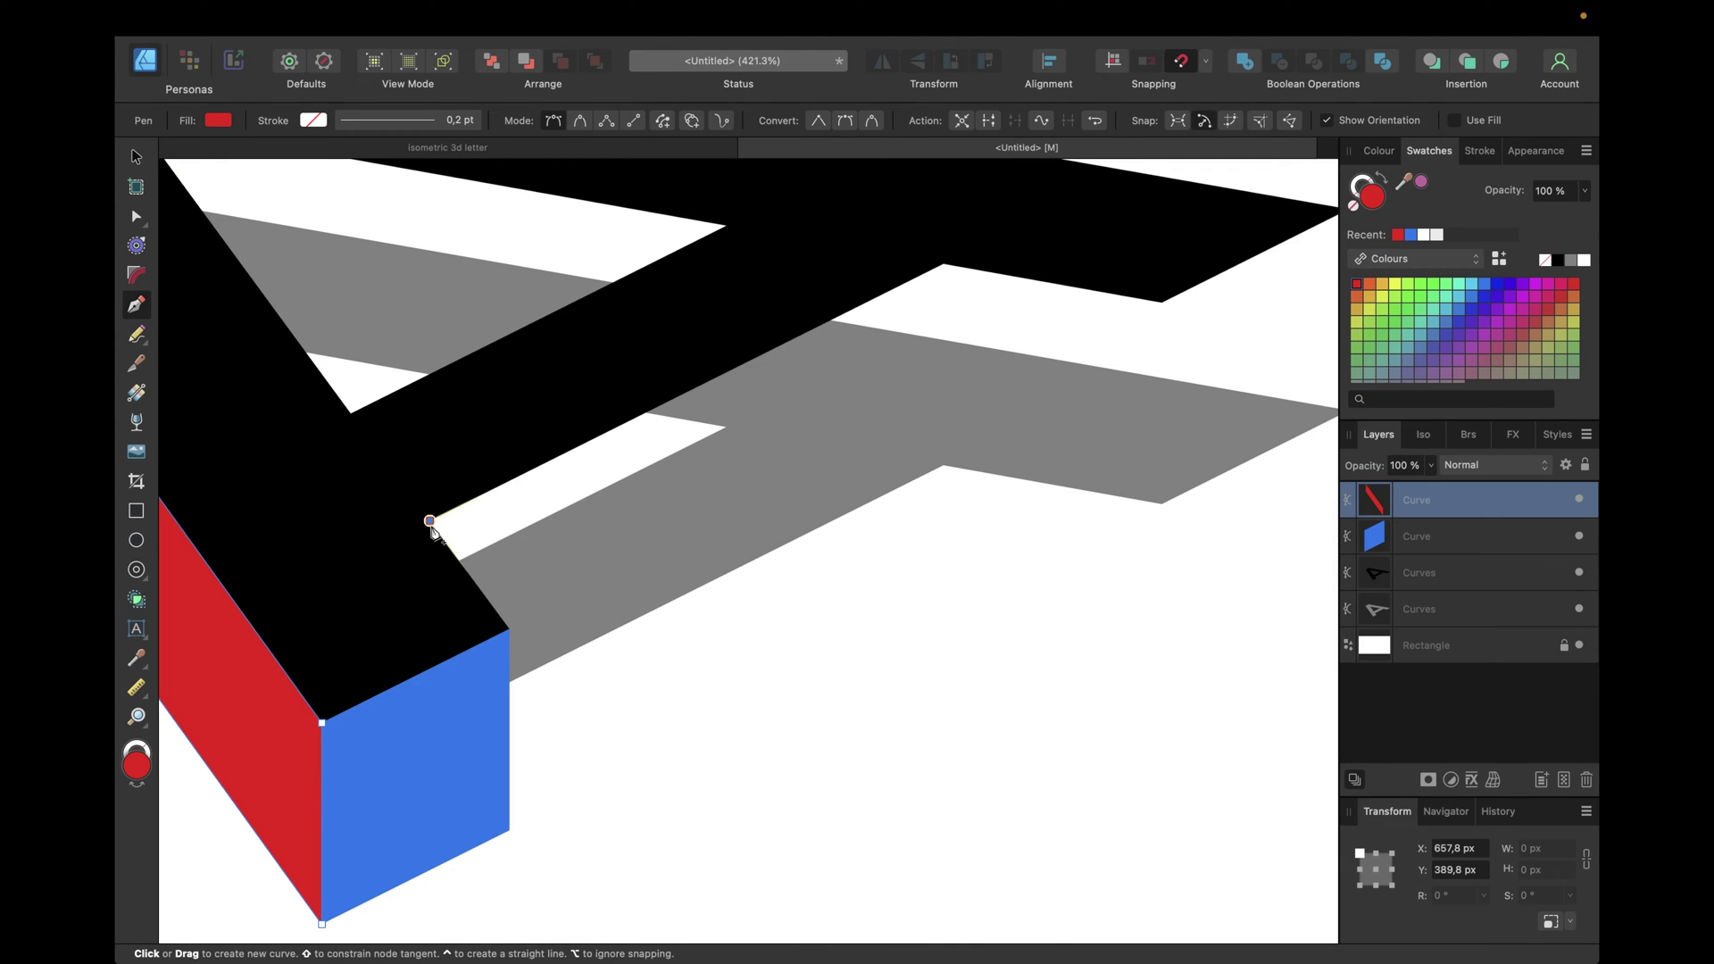
{"action": "left_click", "coordinate": [509, 630]}
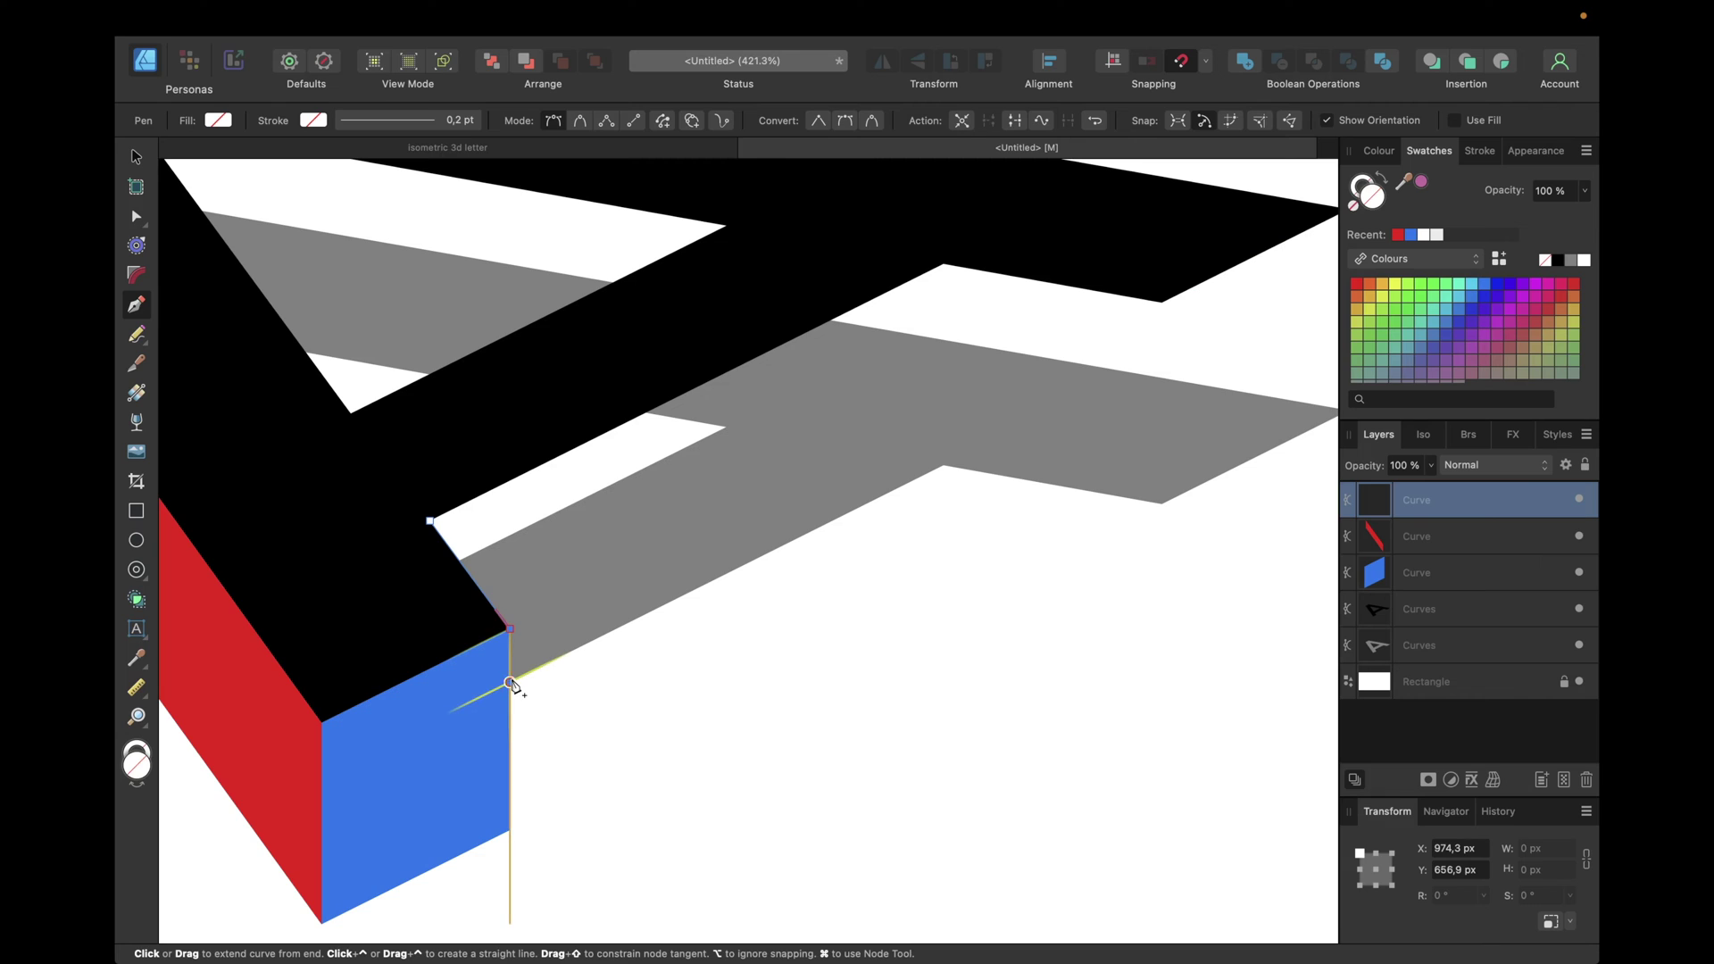
{"action": "left_click", "coordinate": [548, 670]}
{"action": "left_click", "coordinate": [944, 465]}
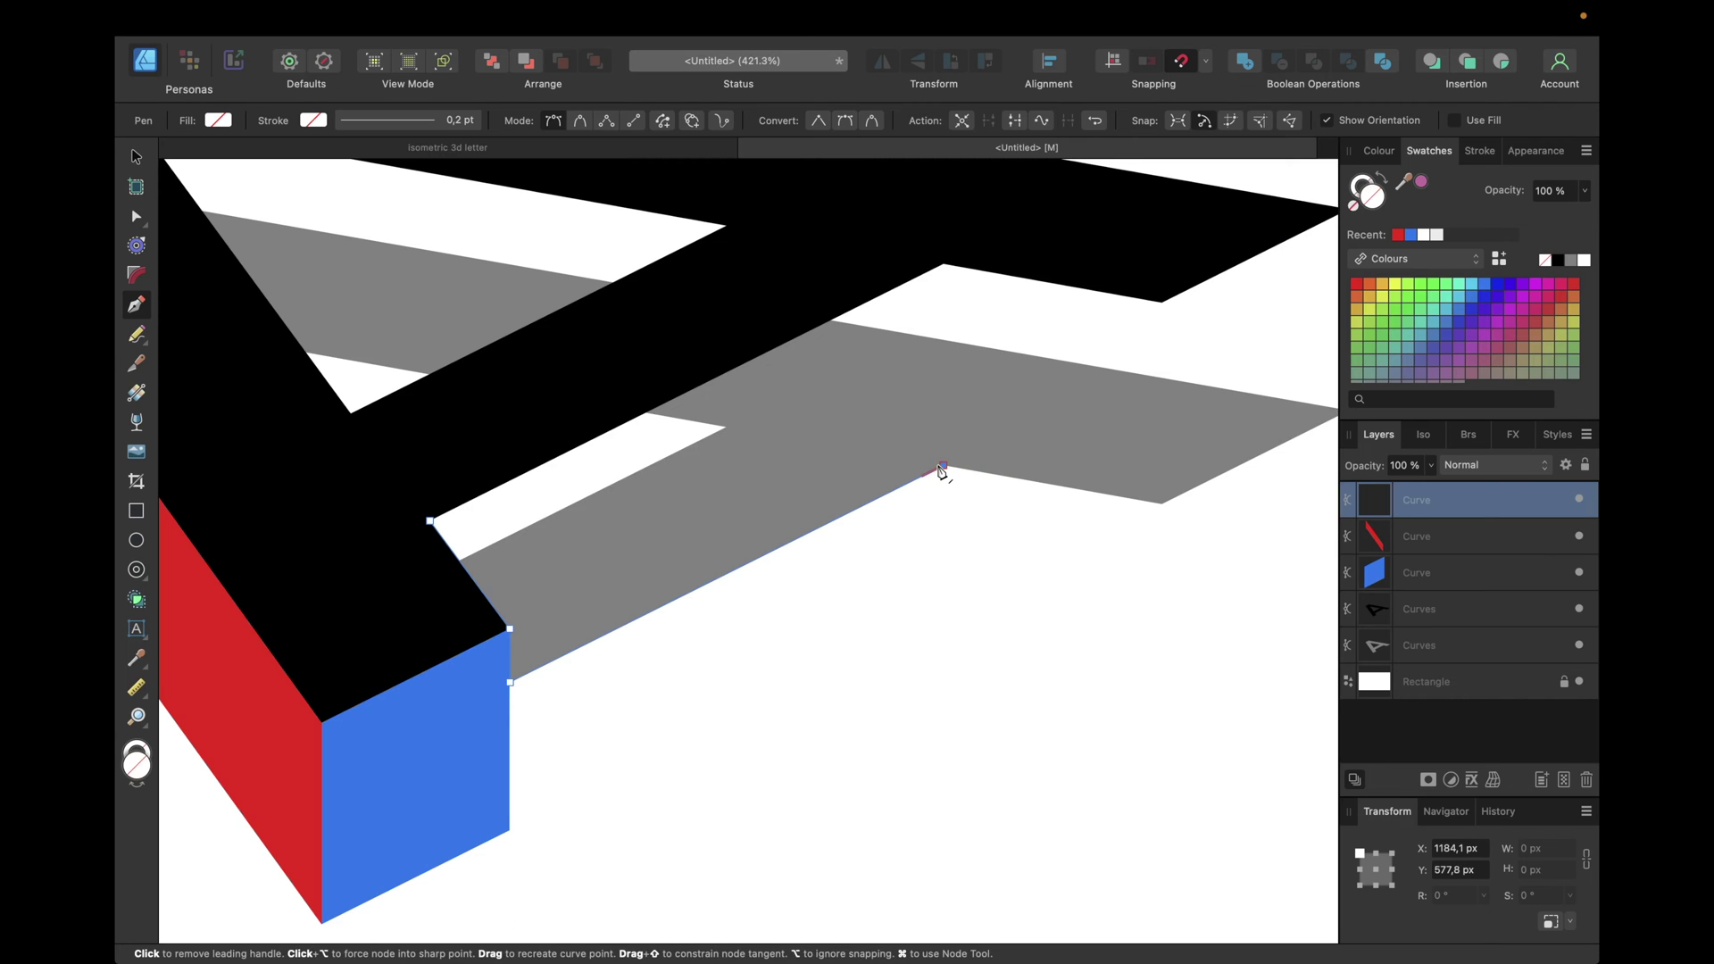
{"action": "left_click", "coordinate": [944, 264]}
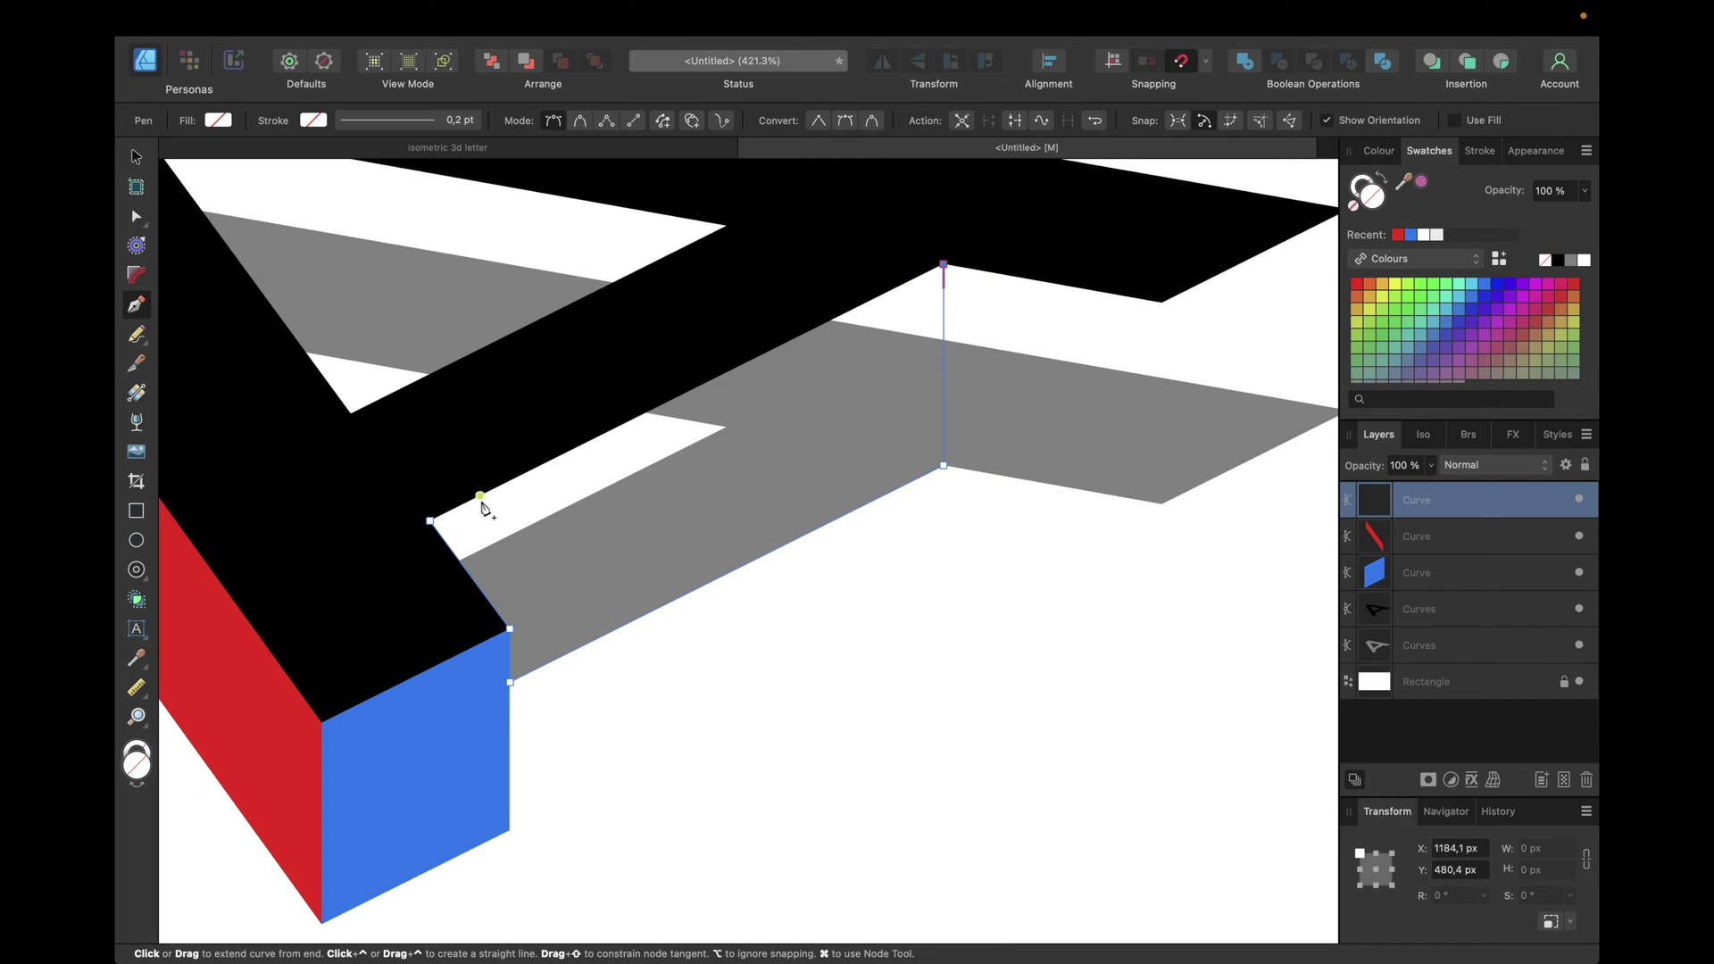
{"action": "left_click", "coordinate": [430, 521]}
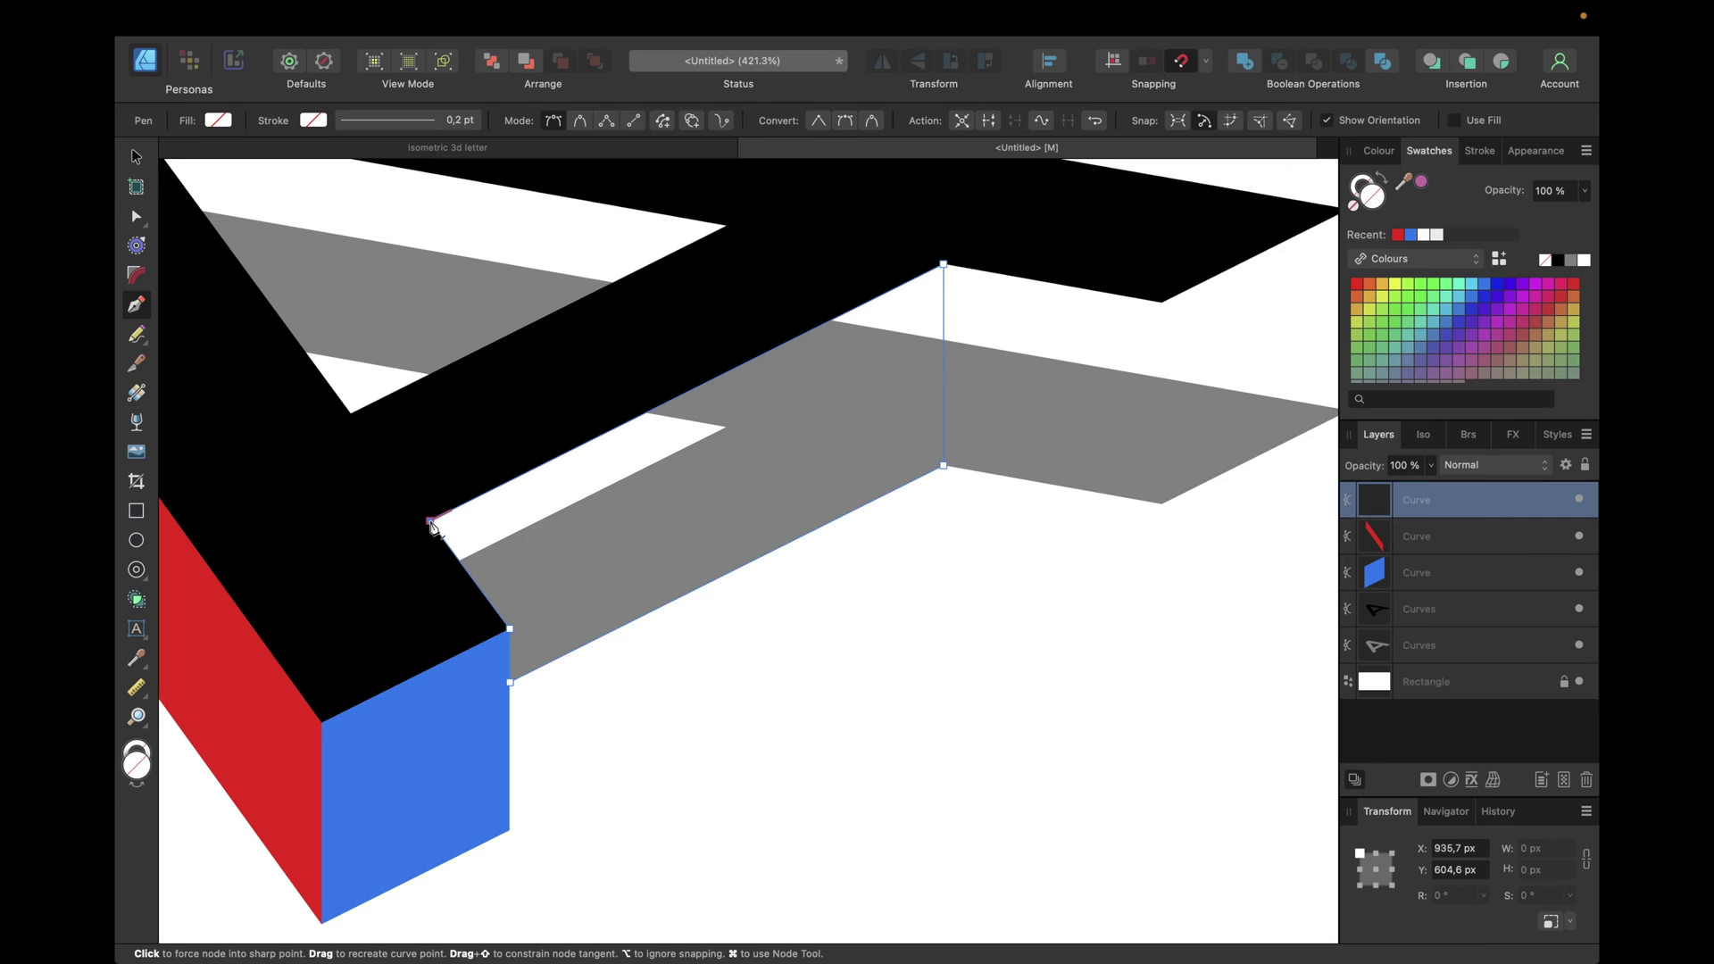
{"action": "left_click", "coordinate": [1395, 284]}
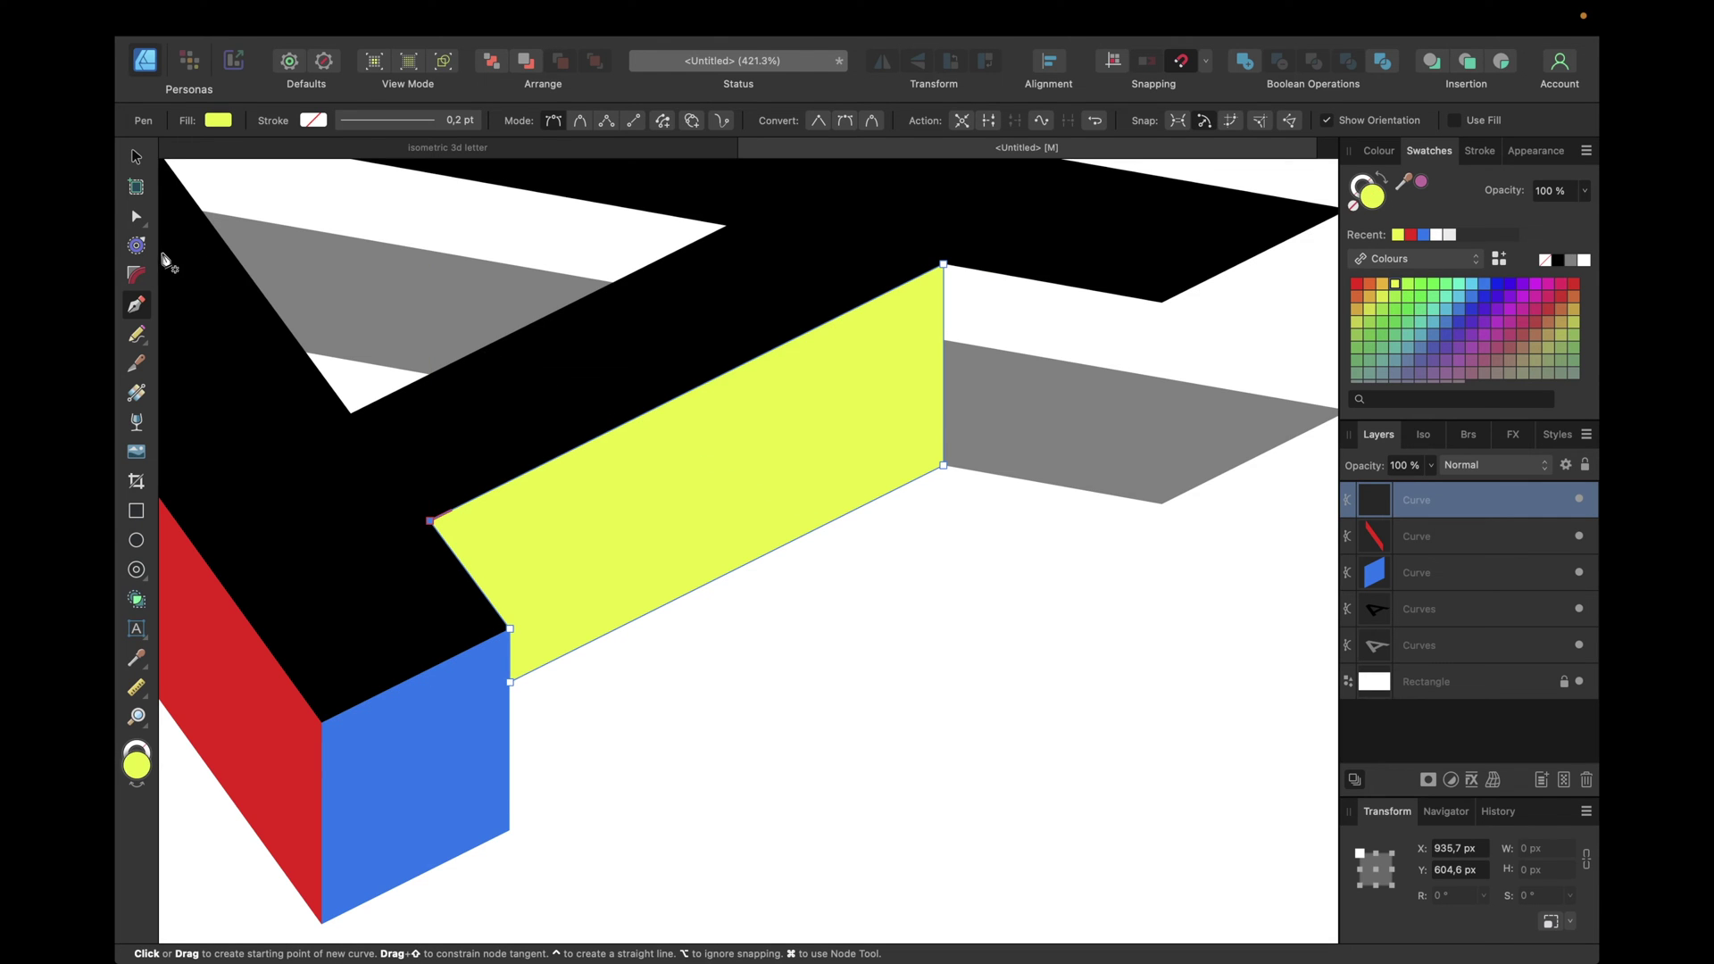
{"action": "left_click", "coordinate": [136, 156]}
{"action": "left_click", "coordinate": [136, 305]}
{"action": "scroll", "coordinate": [612, 384], "scroll_direction": "right", "scroll_amount": 1}
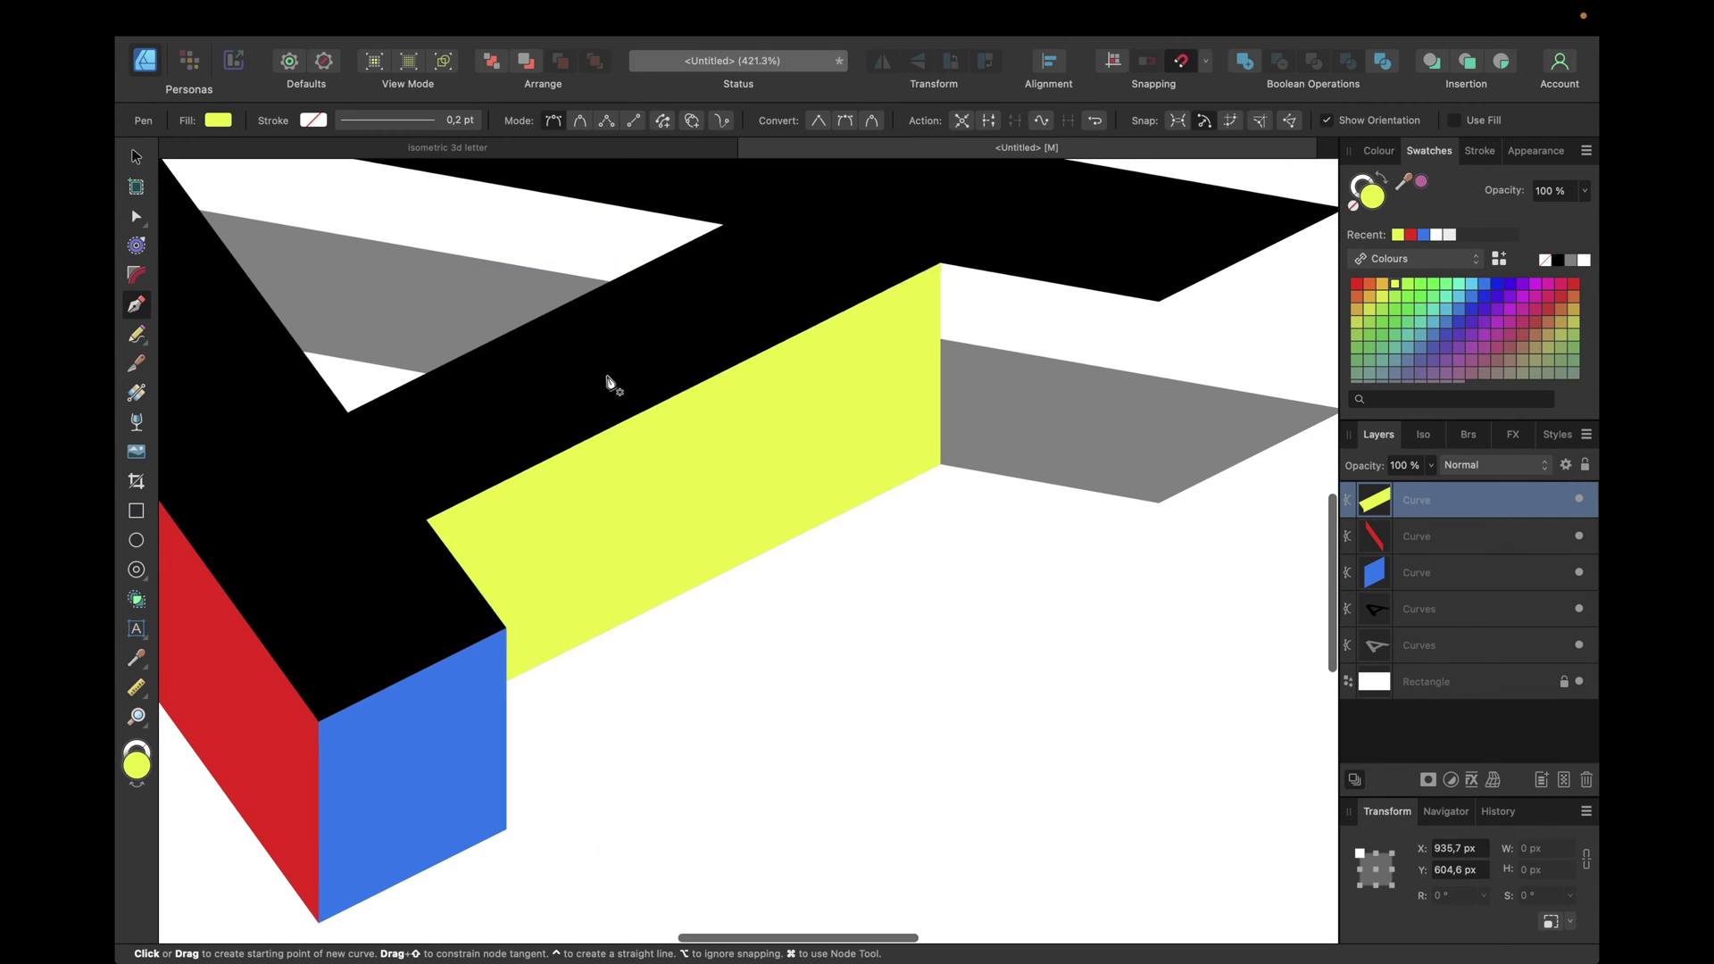
{"action": "scroll", "coordinate": [612, 384], "scroll_direction": "right", "scroll_amount": 4}
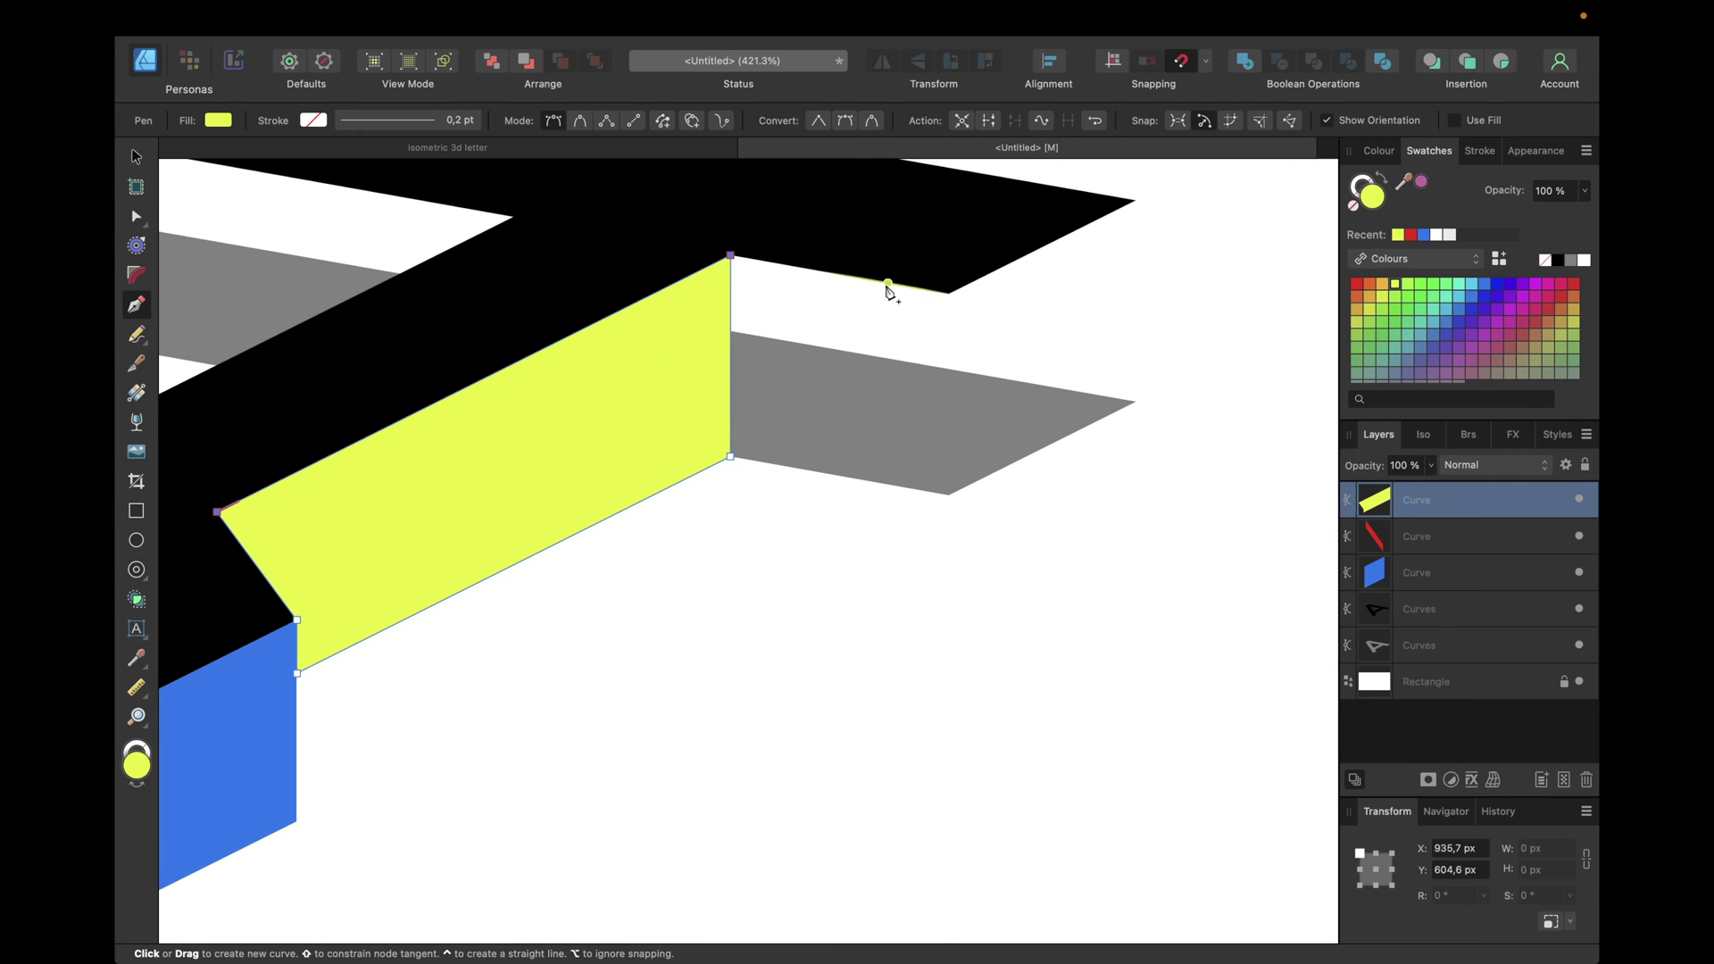
Delete the stray curve started along the black top's edge and clear the selection
{"action": "left_click", "coordinate": [950, 295]}
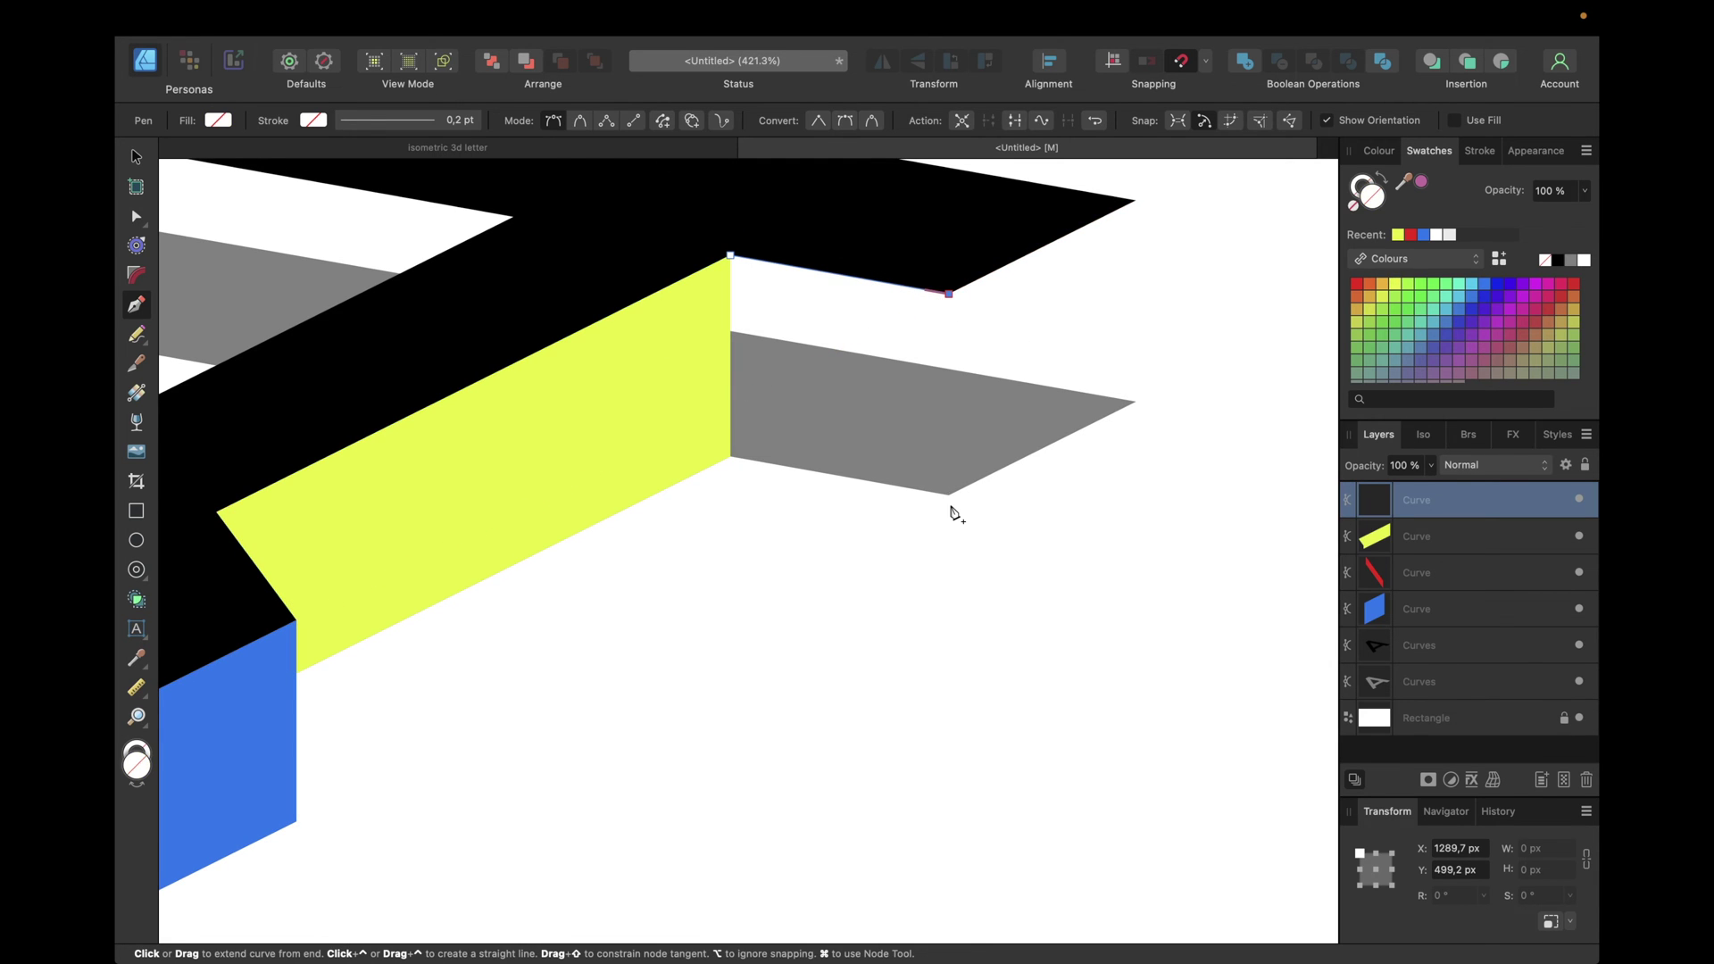
{"action": "scroll", "coordinate": [950, 483], "scroll_direction": "up", "scroll_amount": 5}
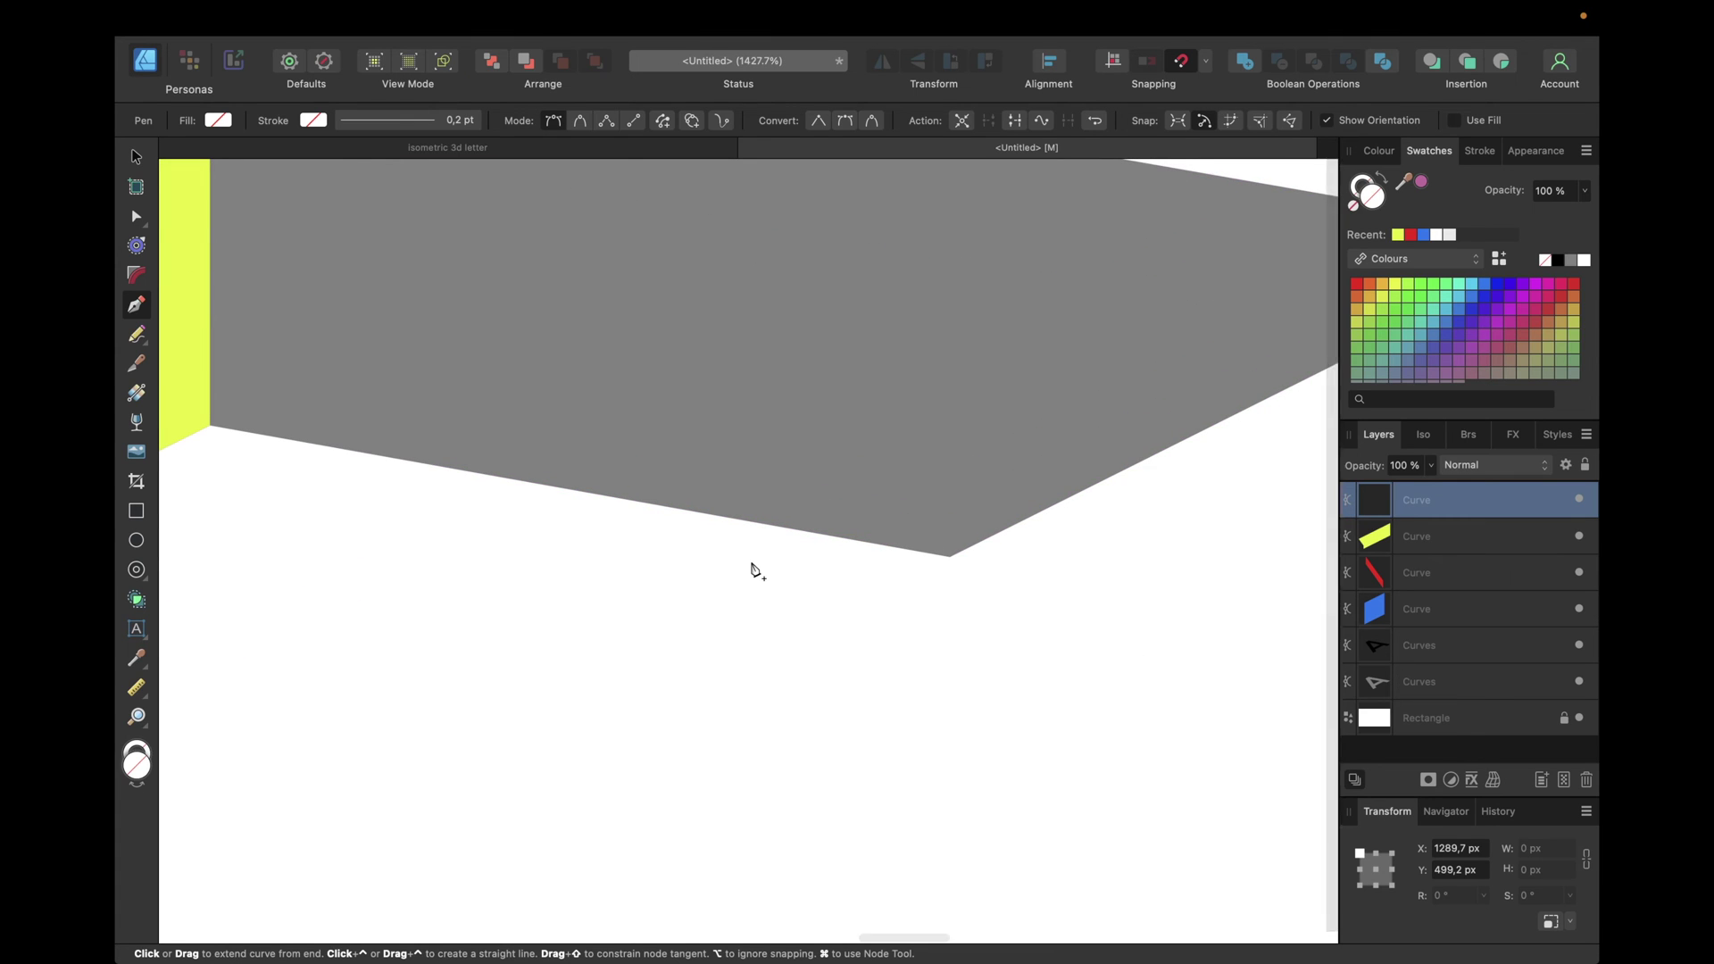
{"action": "scroll", "coordinate": [757, 572], "scroll_direction": "down", "scroll_amount": 3}
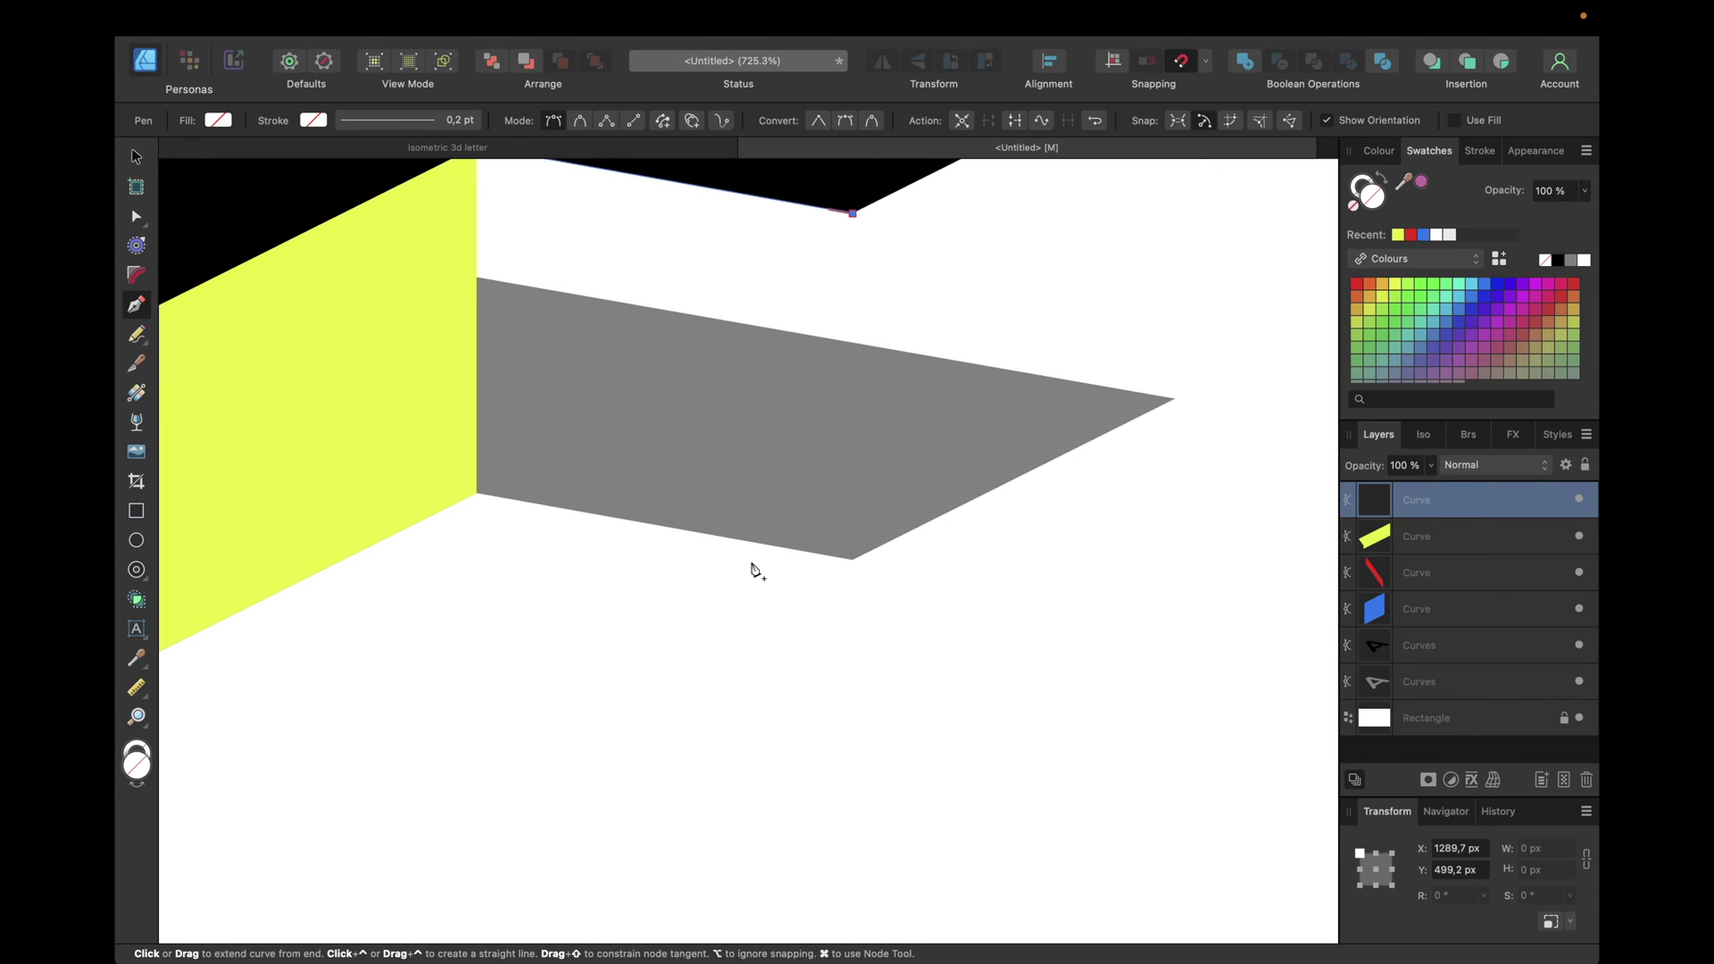
{"action": "left_click", "coordinate": [135, 158]}
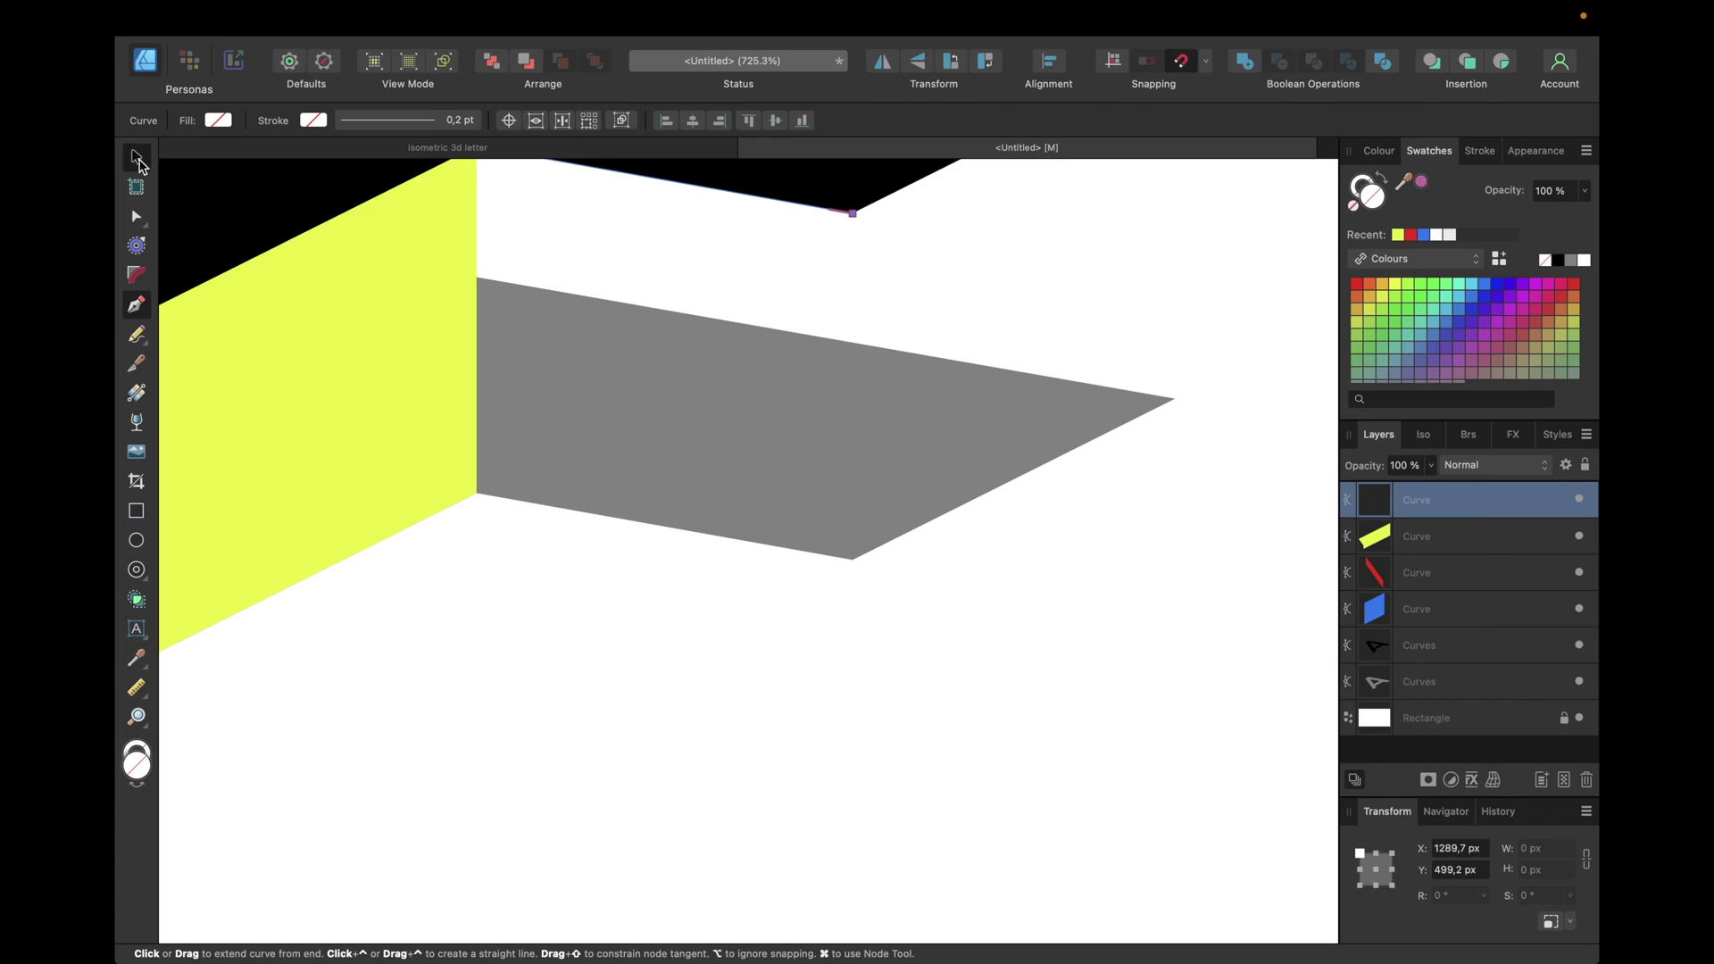
{"action": "scroll", "coordinate": [734, 364], "scroll_direction": "up", "scroll_amount": 2}
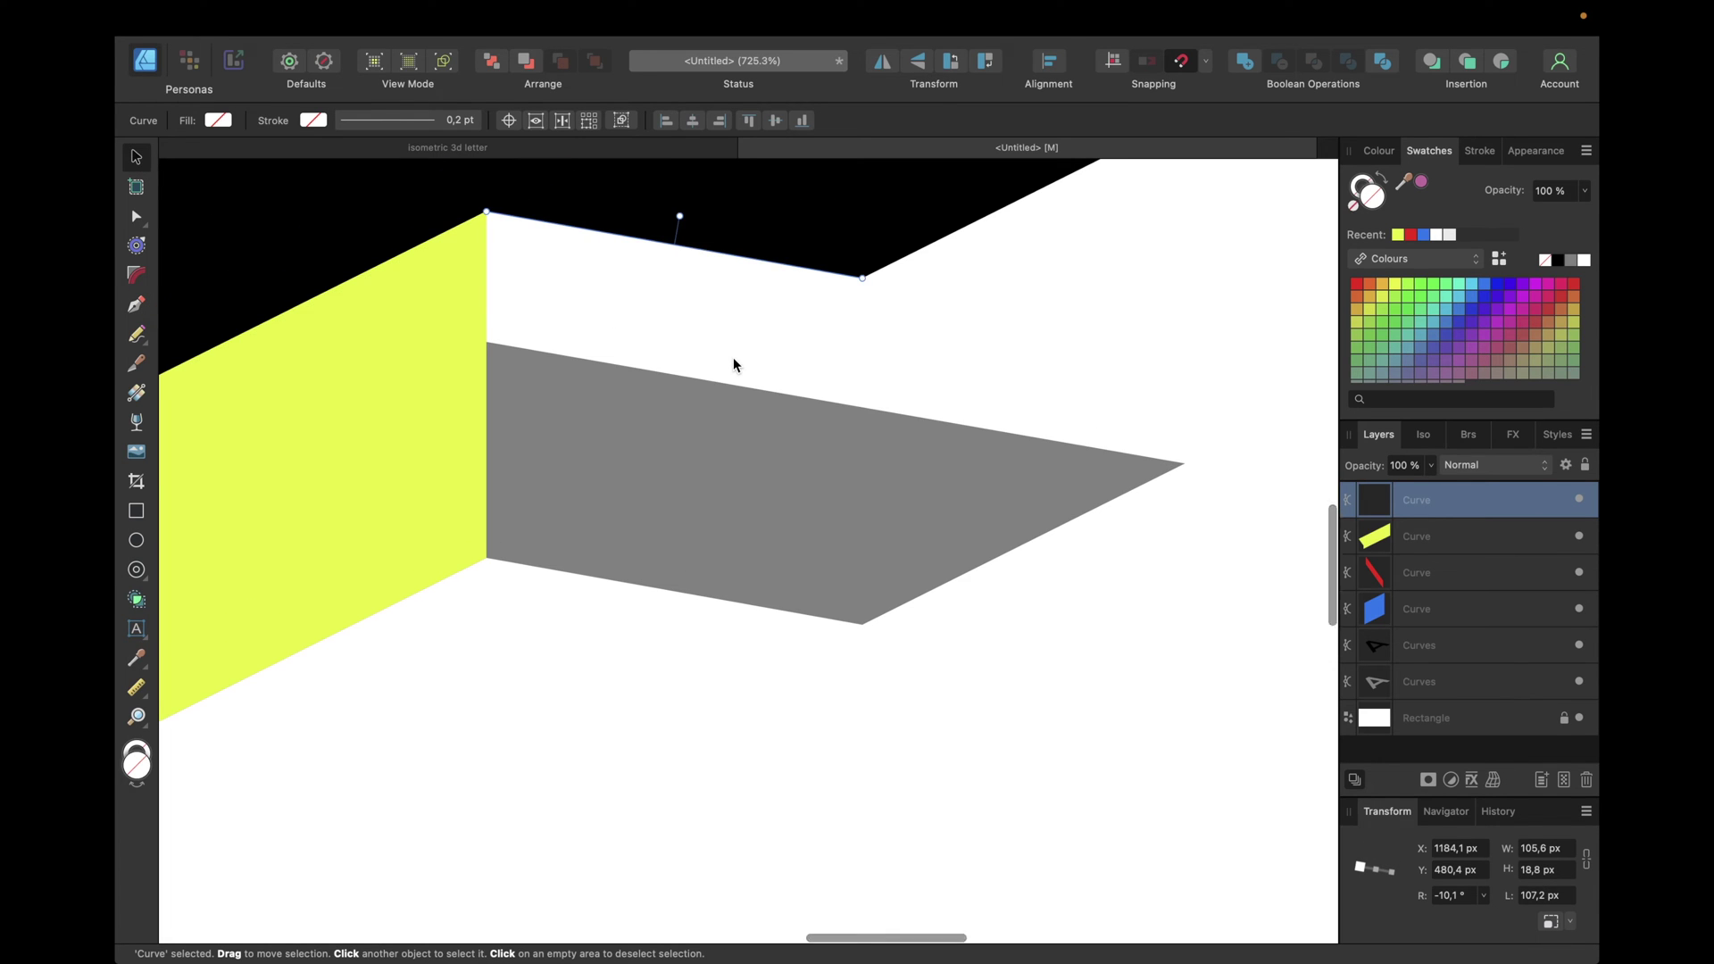
{"action": "key", "text": "Delete"}
{"action": "left_click", "coordinate": [1422, 646]}
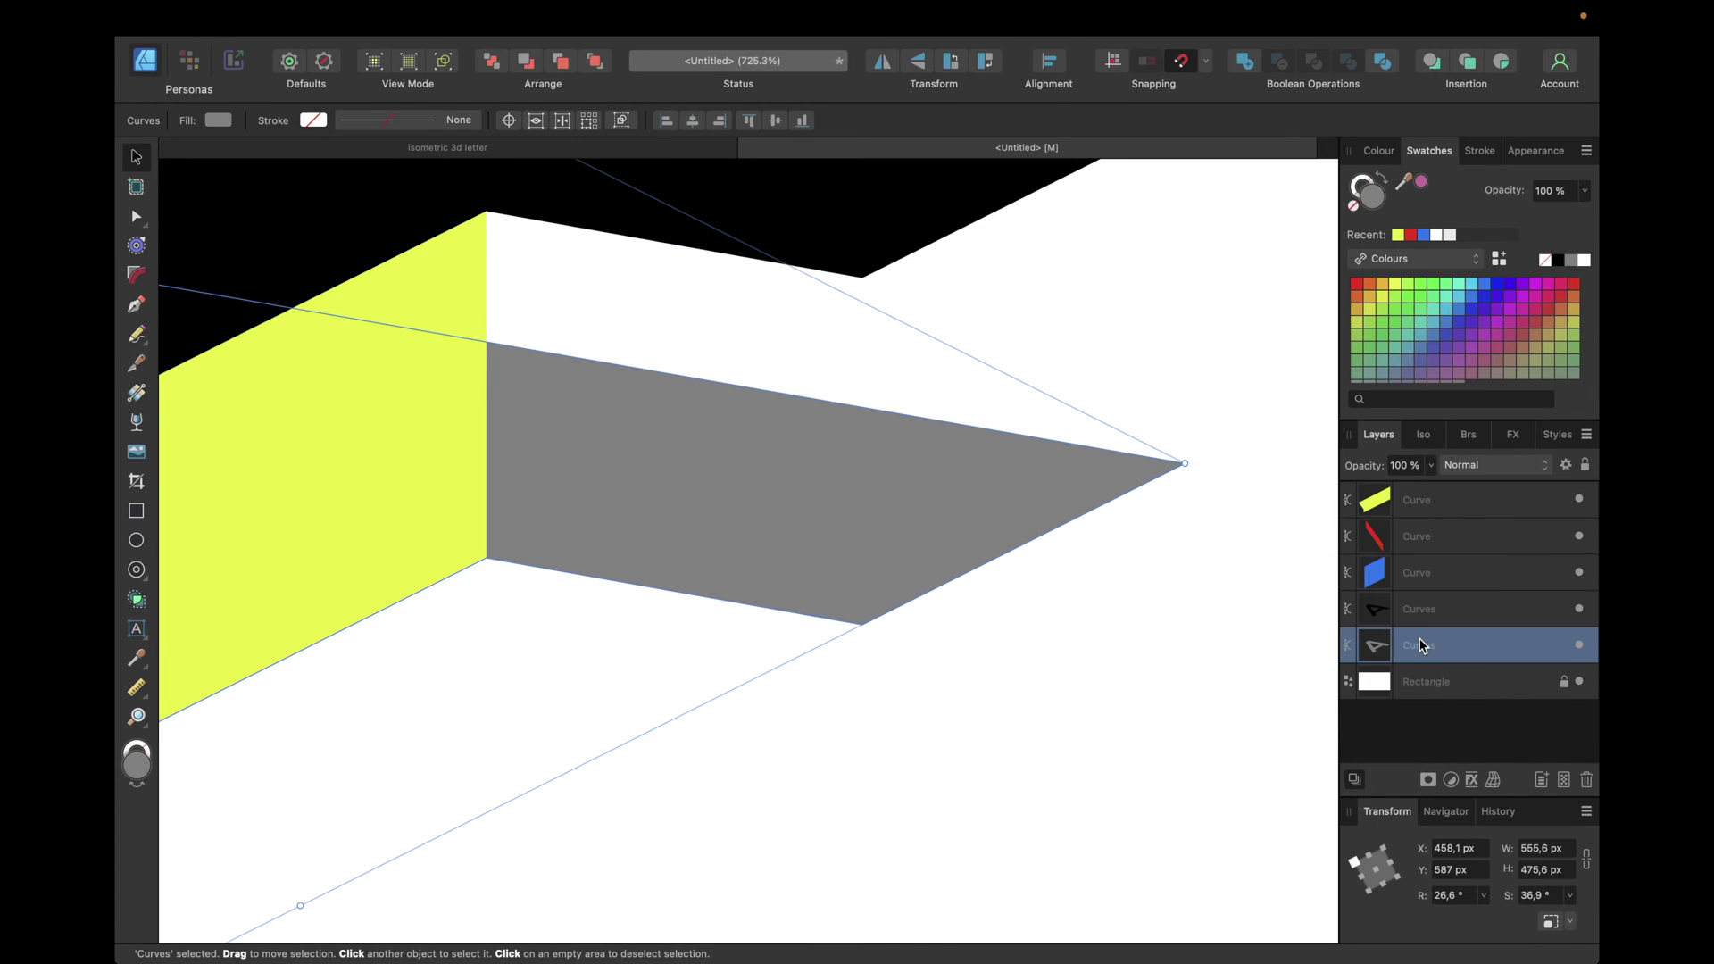
{"action": "left_click", "coordinate": [1444, 614]}
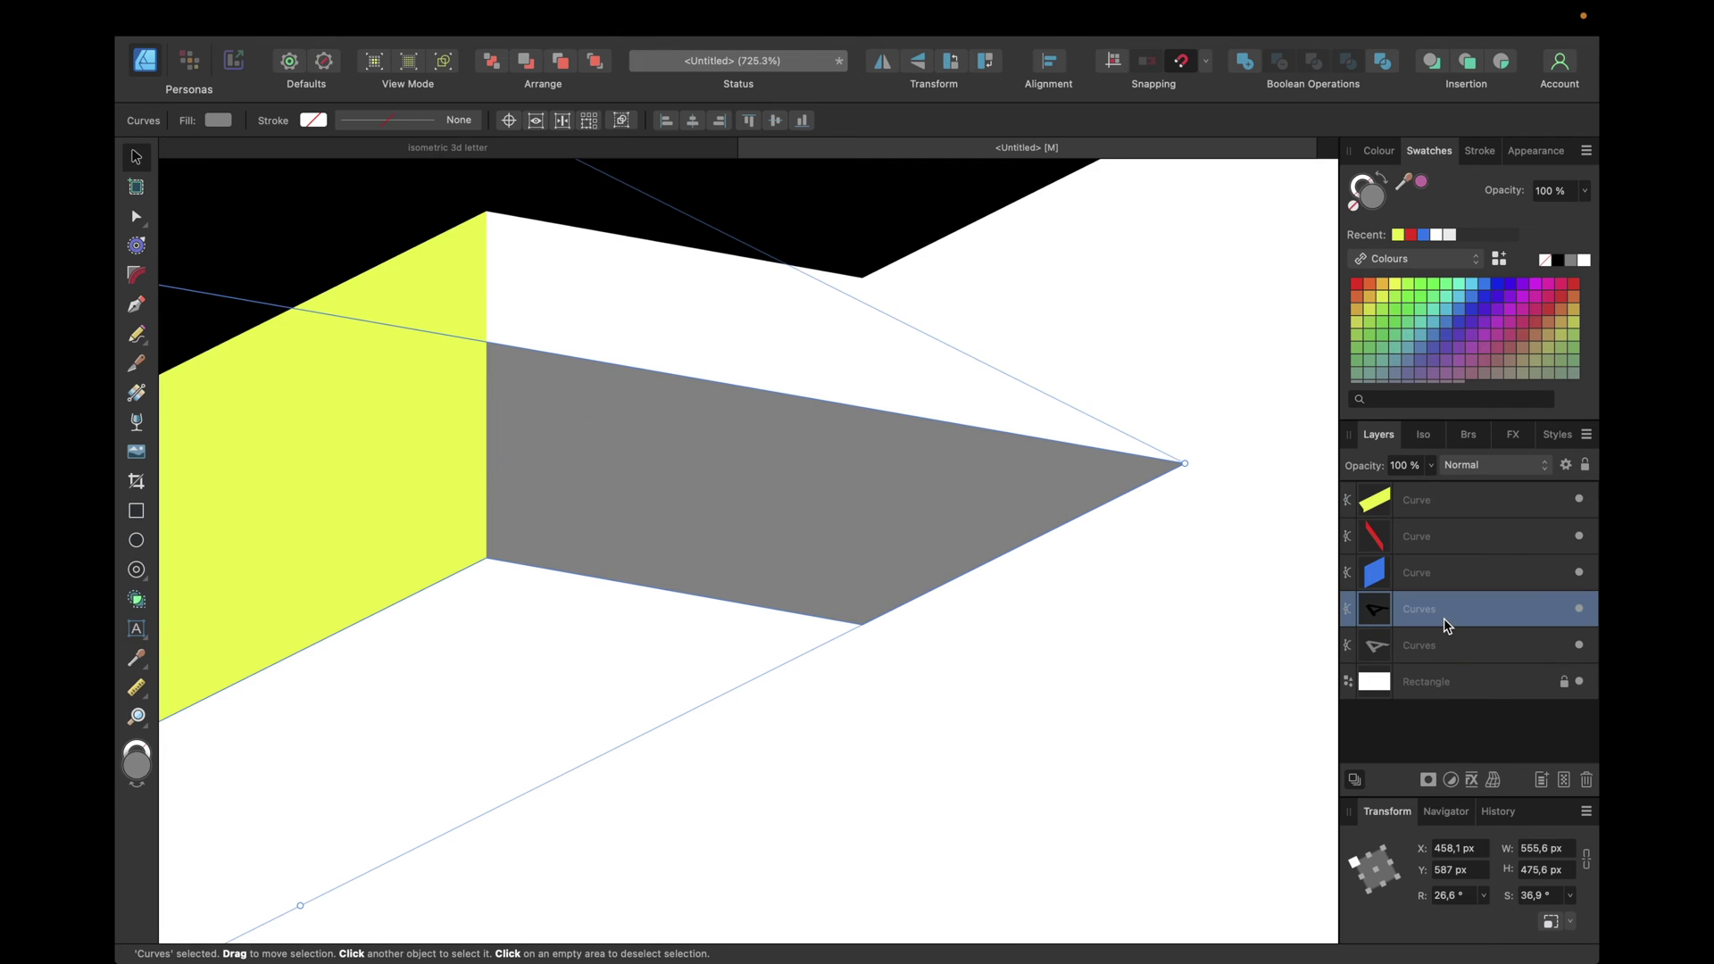
{"action": "left_click", "coordinate": [1079, 631]}
Draw a four-sided face from the yellow face's top corner down to the shadow and fill it orange
{"action": "key", "text": "p"}
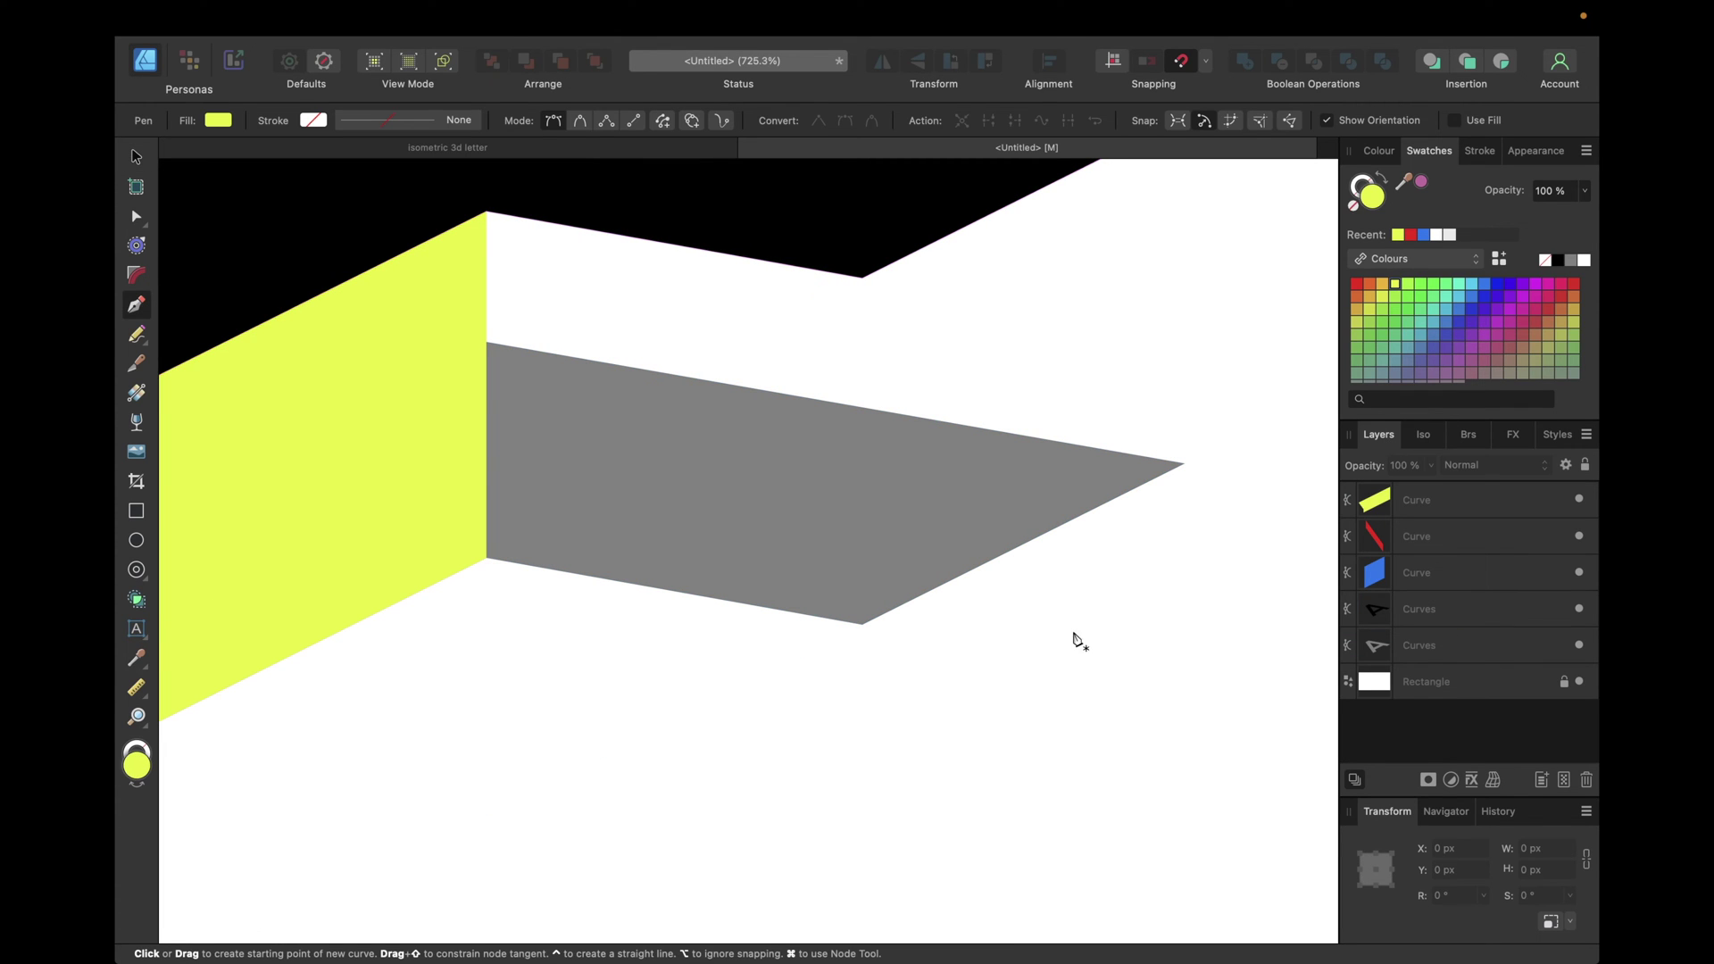
{"action": "left_click", "coordinate": [486, 211]}
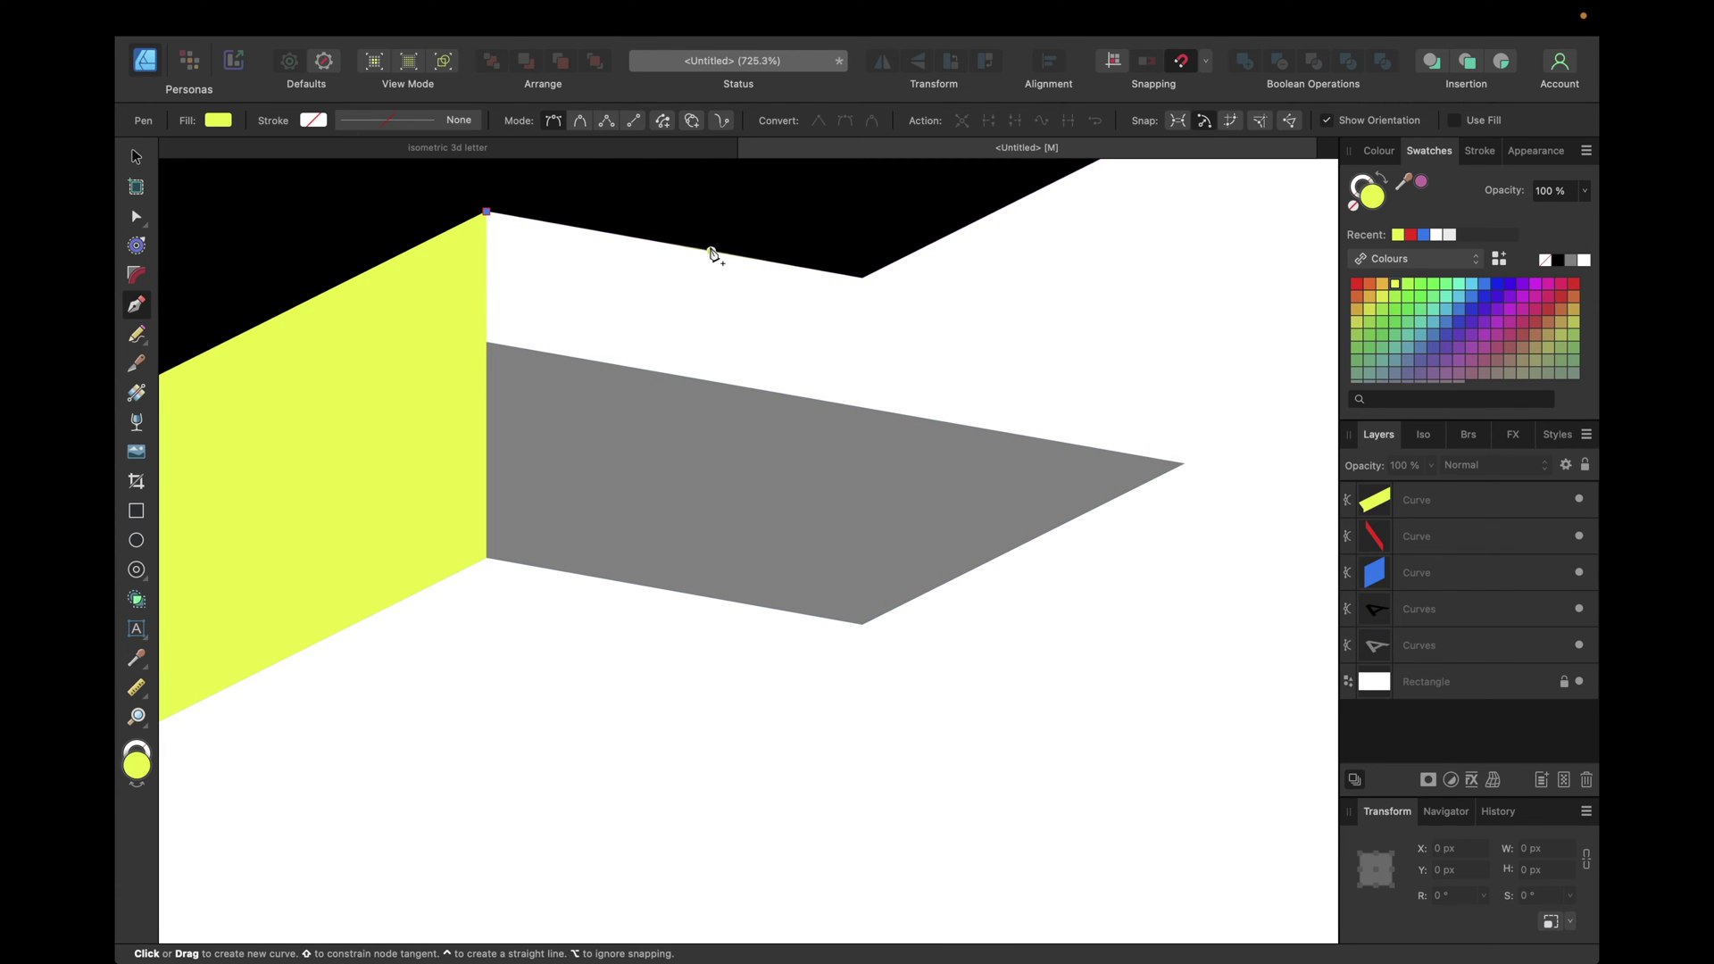
{"action": "left_click", "coordinate": [863, 278]}
{"action": "left_click", "coordinate": [862, 625]}
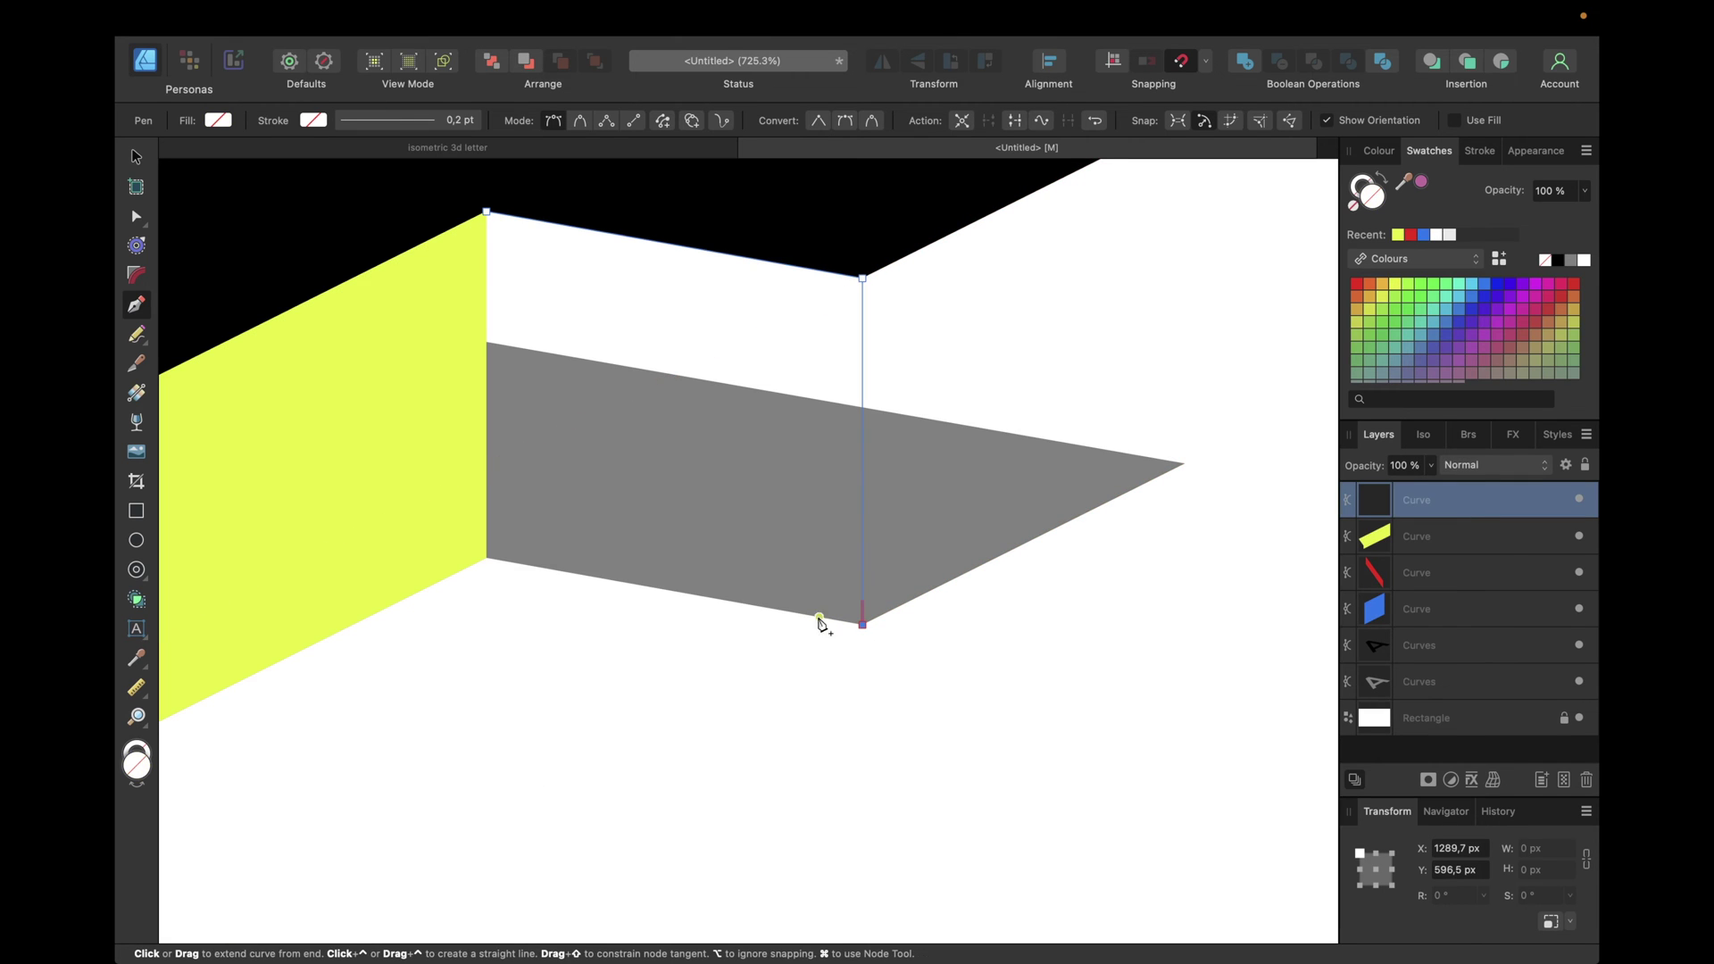
{"action": "left_click", "coordinate": [487, 559]}
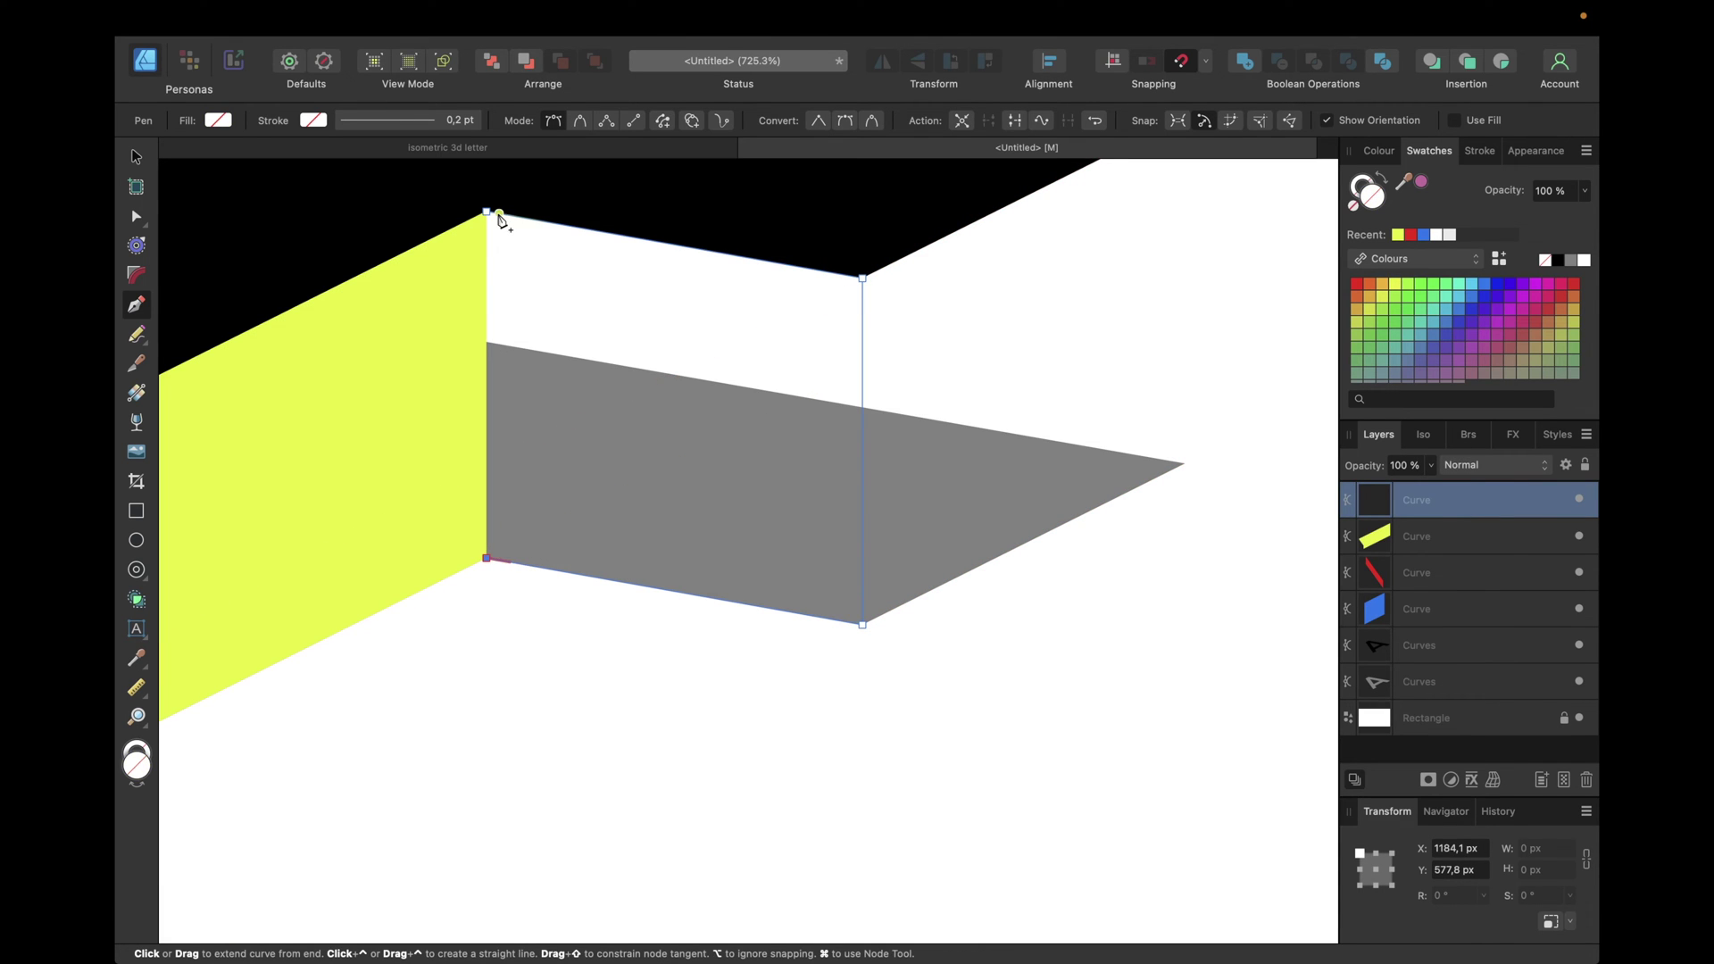
{"action": "left_click", "coordinate": [487, 213]}
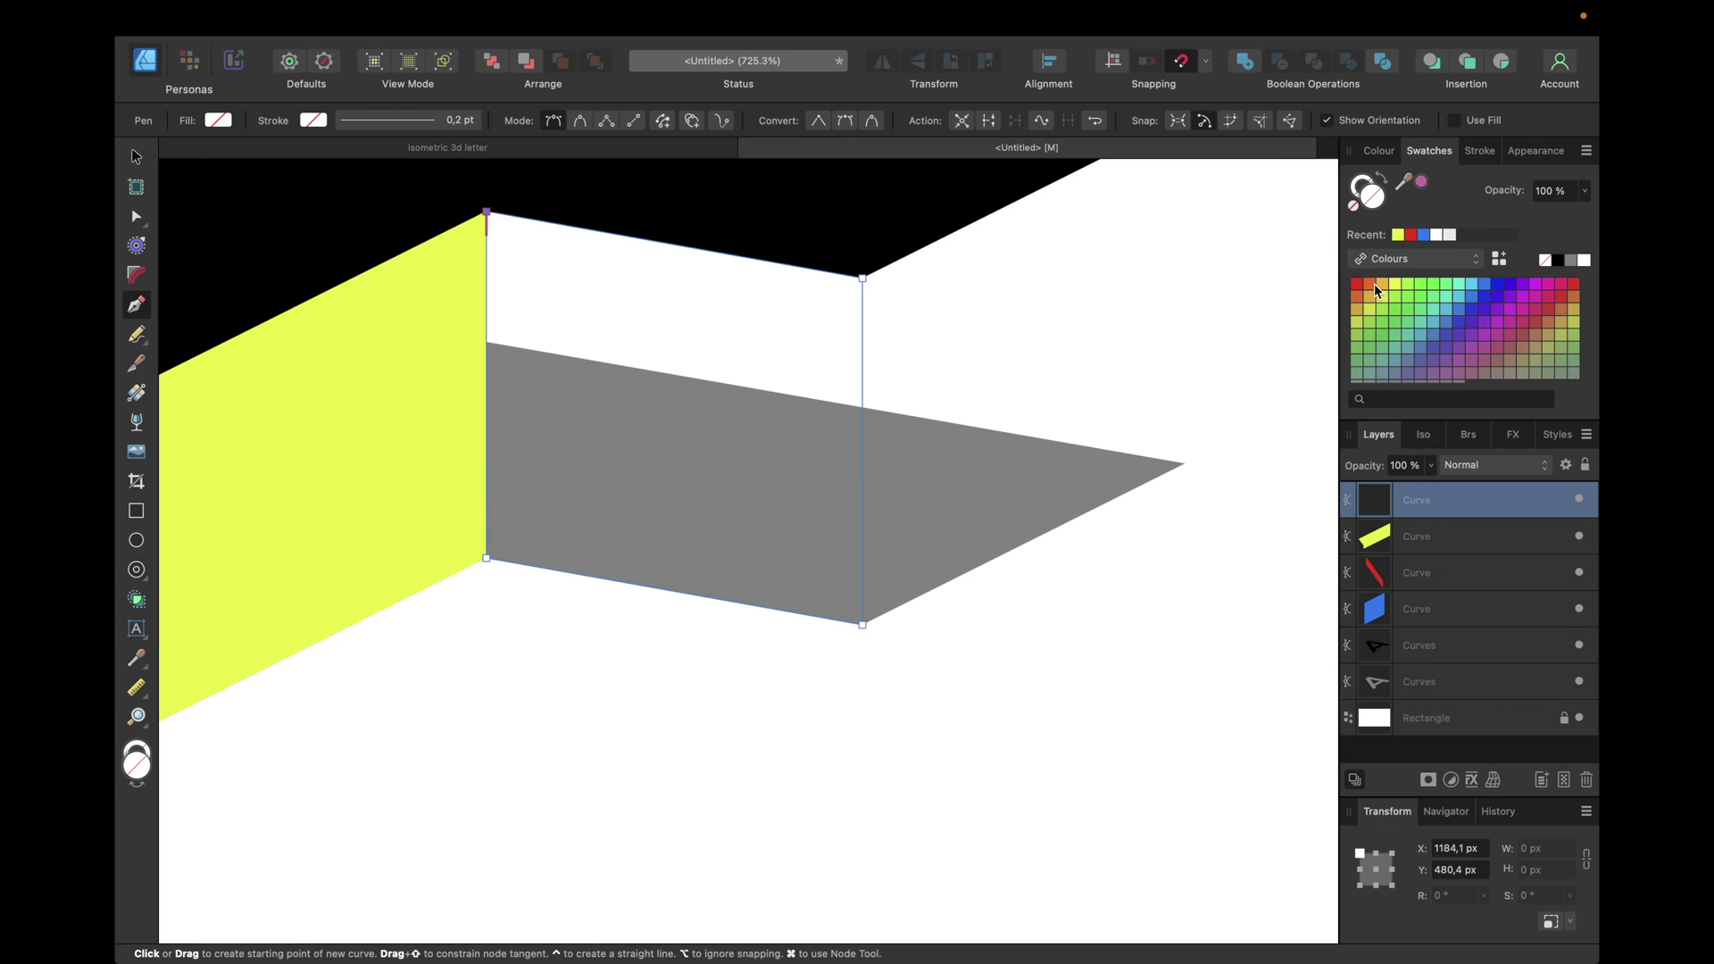
{"action": "left_click", "coordinate": [1370, 284]}
{"action": "left_click", "coordinate": [138, 164]}
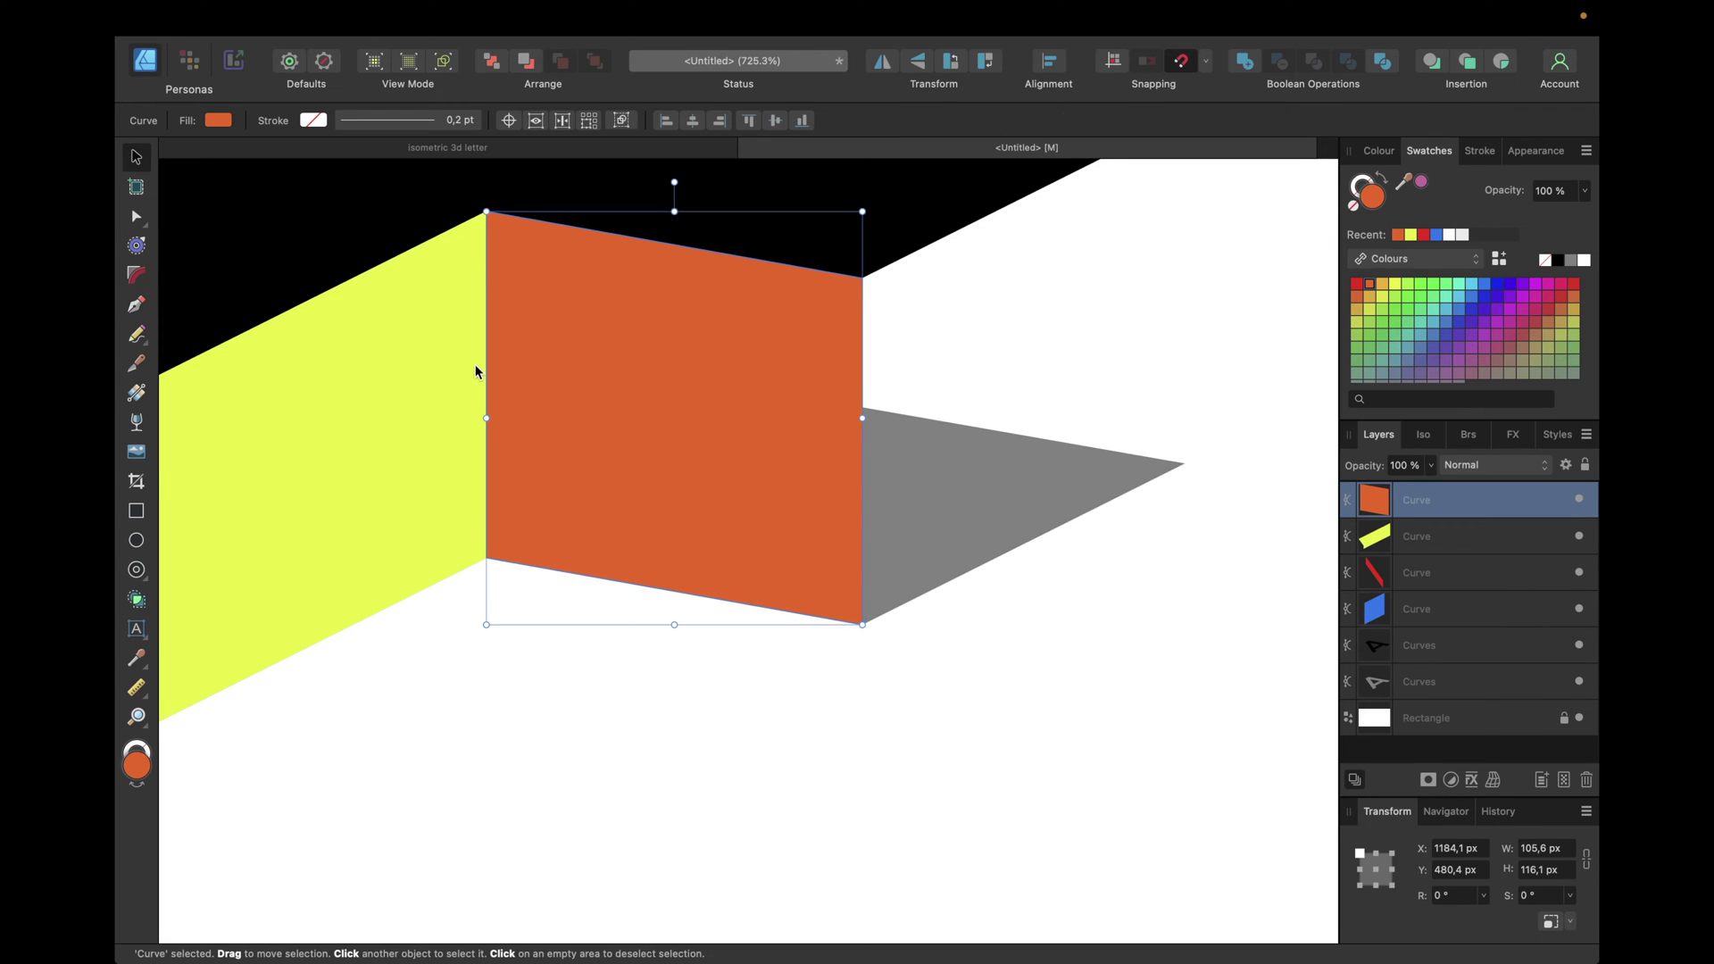
{"action": "scroll", "coordinate": [475, 365], "scroll_direction": "down", "scroll_amount": 3}
Draw a four-sided end face at the black top's right tip and fill it green
{"action": "left_click", "coordinate": [864, 450]}
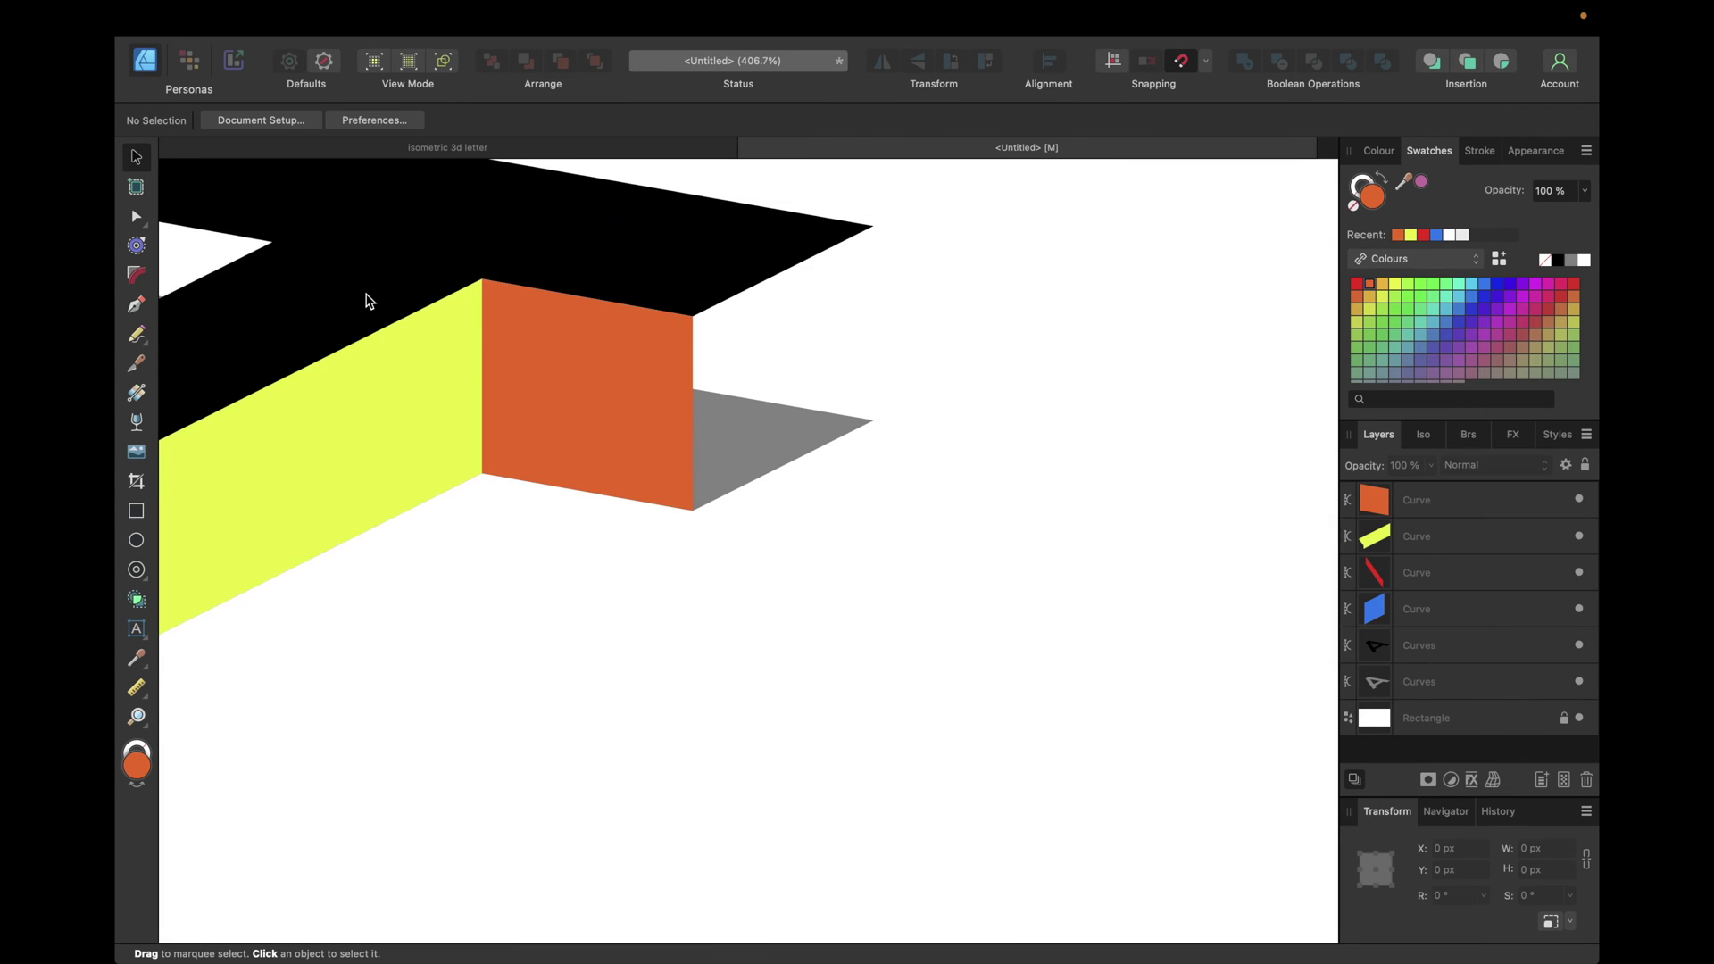
{"action": "left_click", "coordinate": [136, 304]}
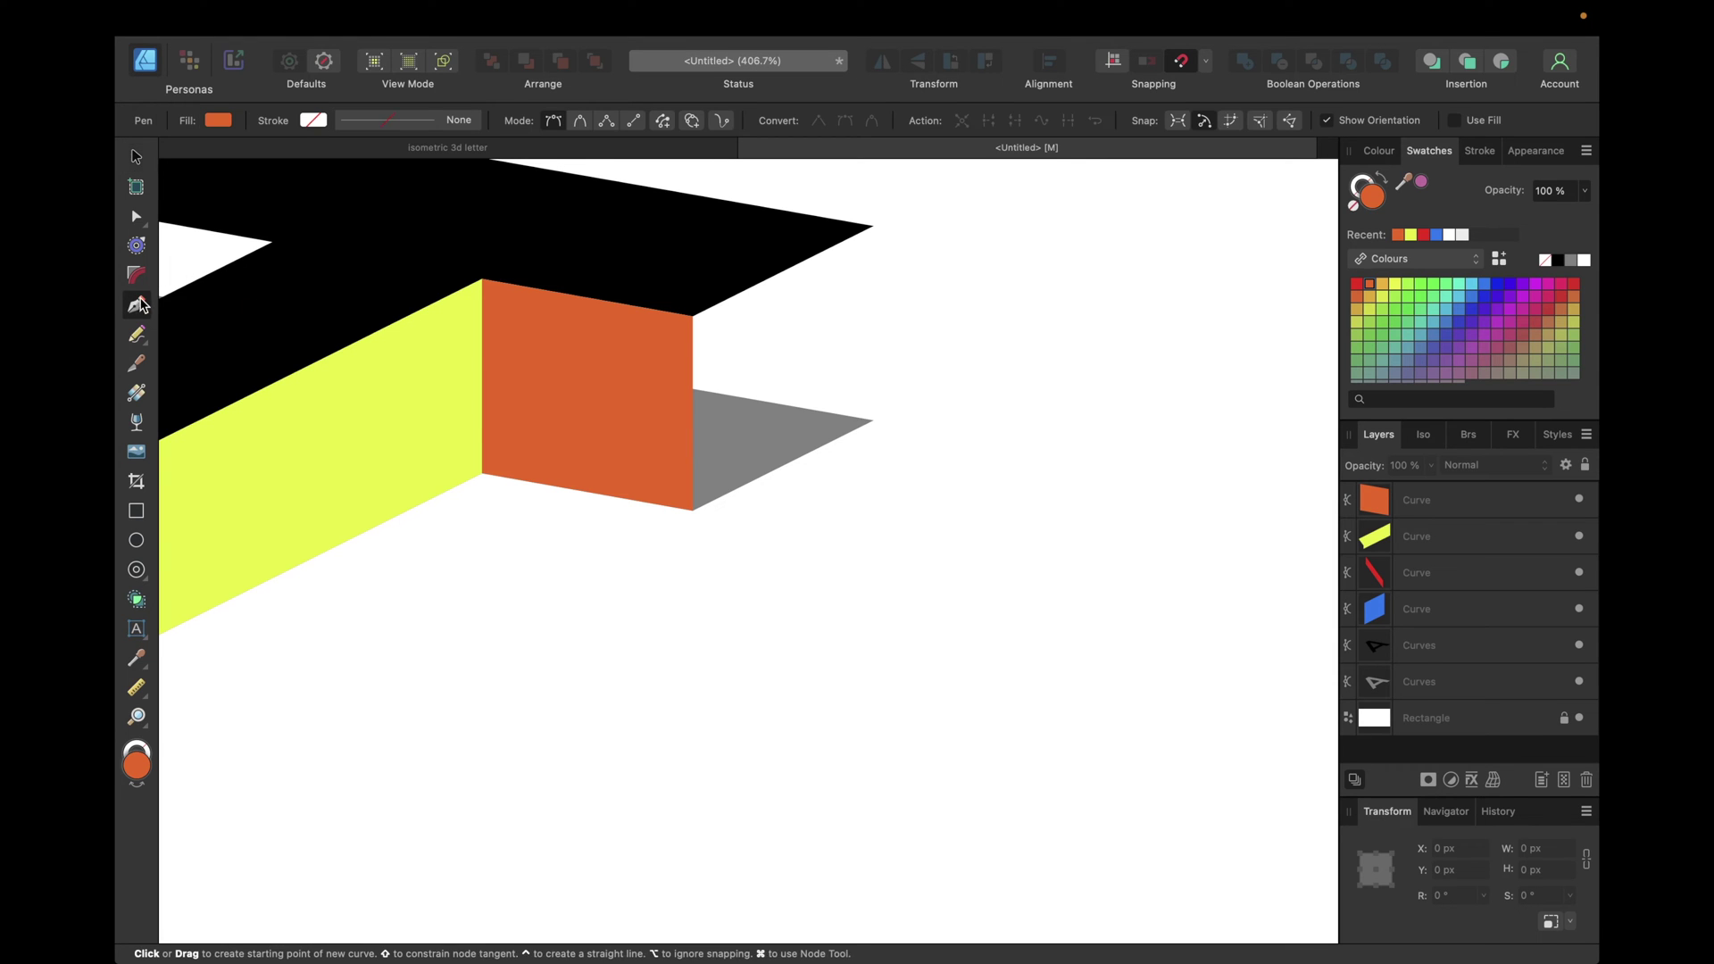
{"action": "left_click", "coordinate": [694, 316]}
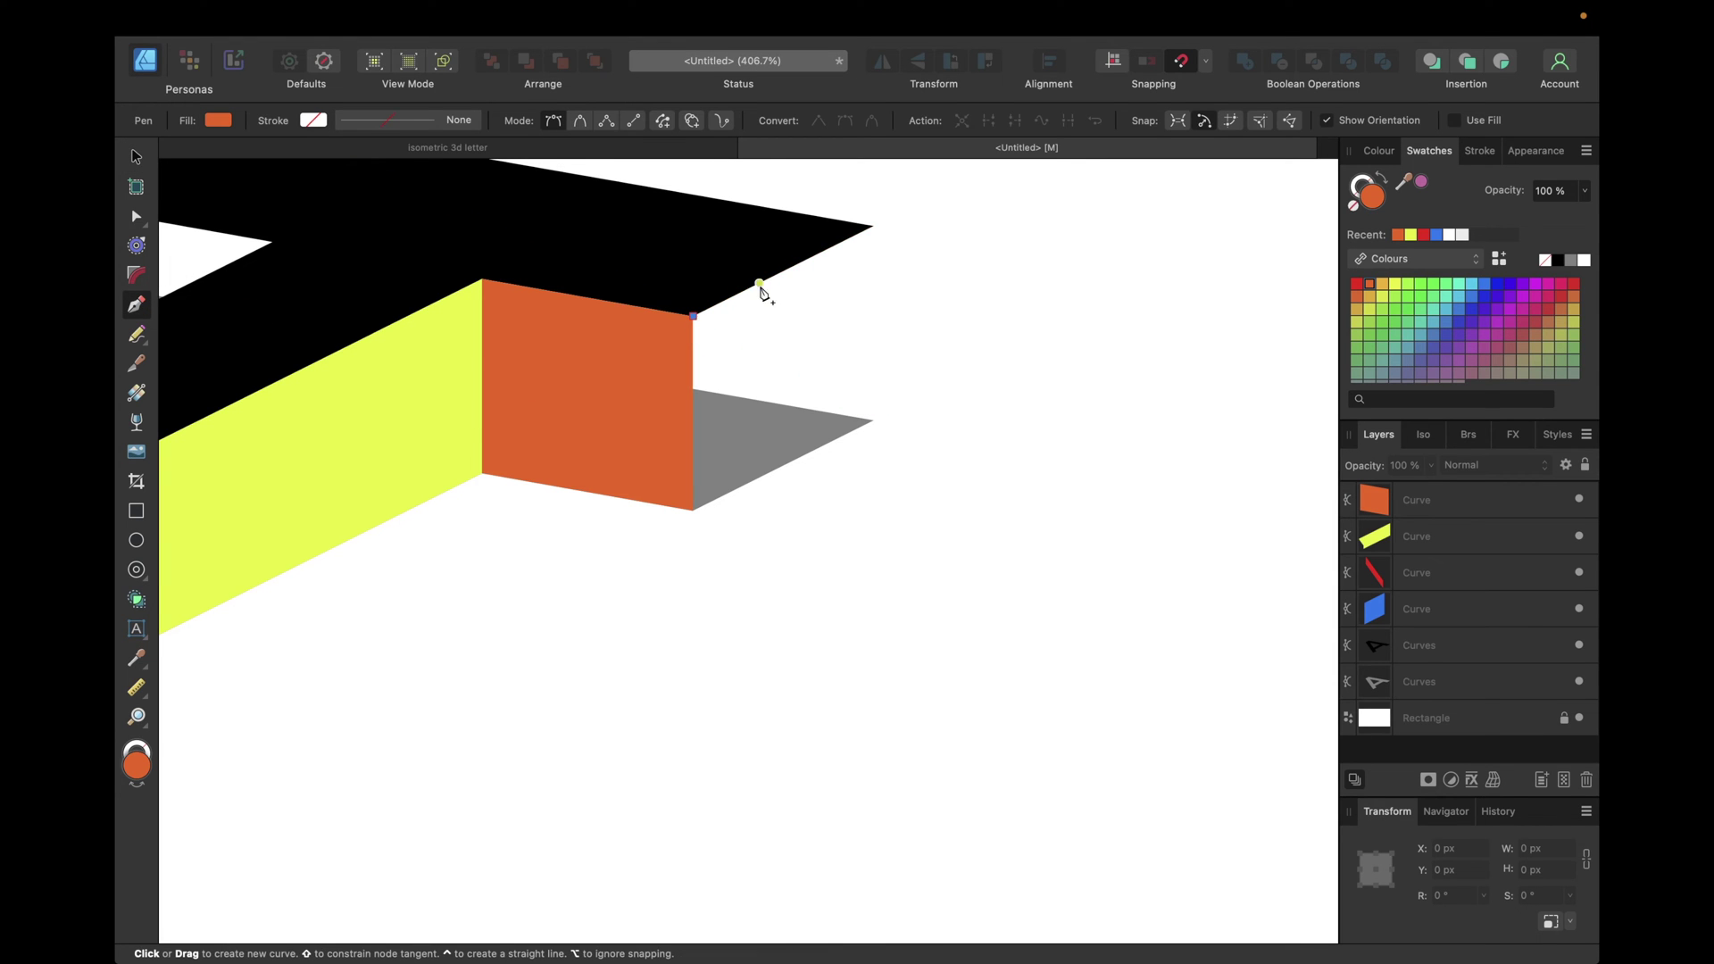
{"action": "left_click", "coordinate": [875, 226]}
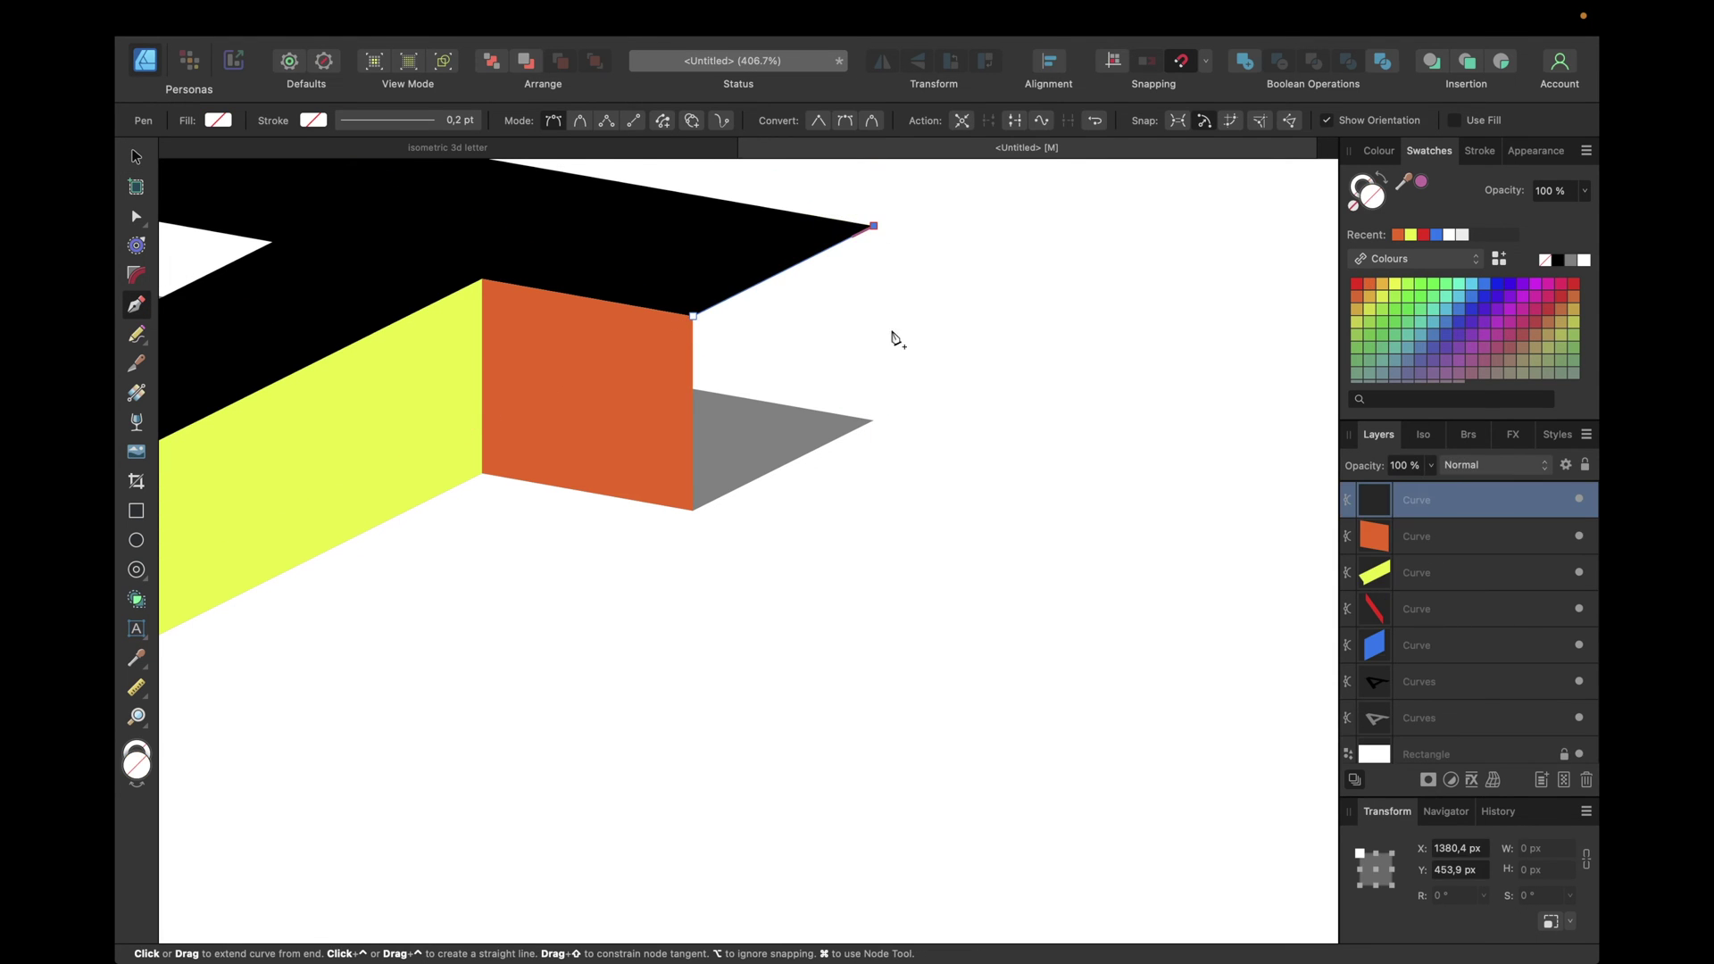
{"action": "left_click", "coordinate": [874, 419]}
{"action": "left_click", "coordinate": [693, 511]}
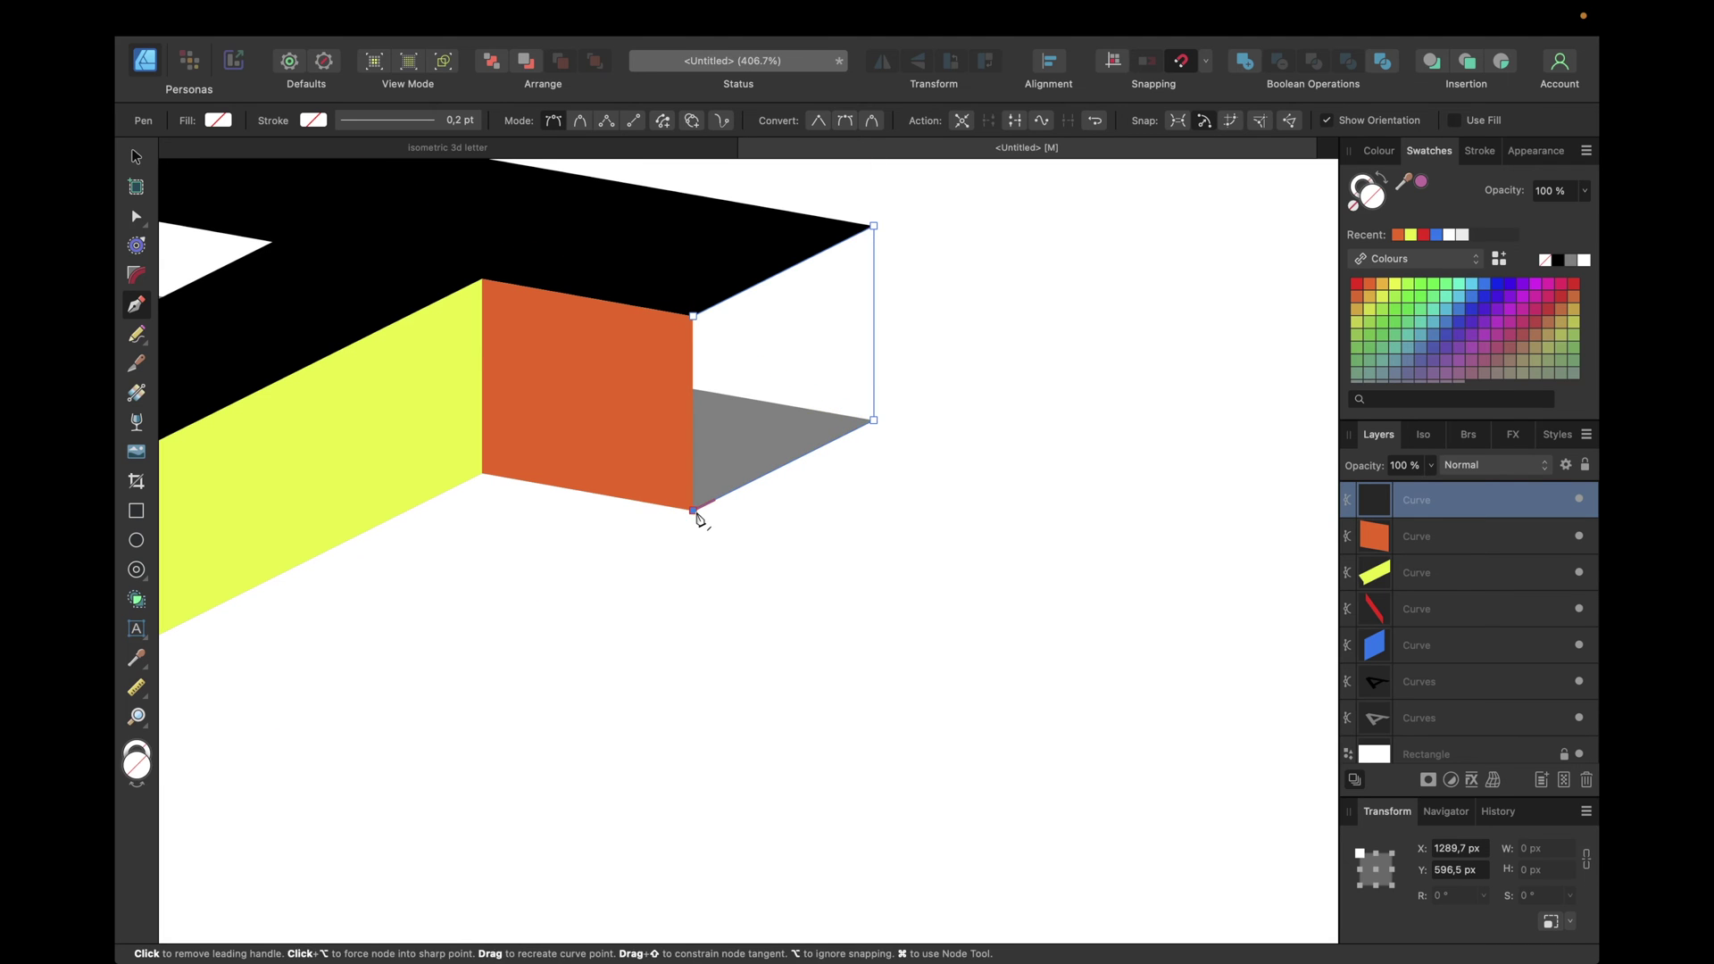
{"action": "left_click", "coordinate": [695, 319]}
{"action": "scroll", "coordinate": [607, 346], "scroll_direction": "up", "scroll_amount": 5}
{"action": "scroll", "coordinate": [607, 345], "scroll_direction": "left", "scroll_amount": 5}
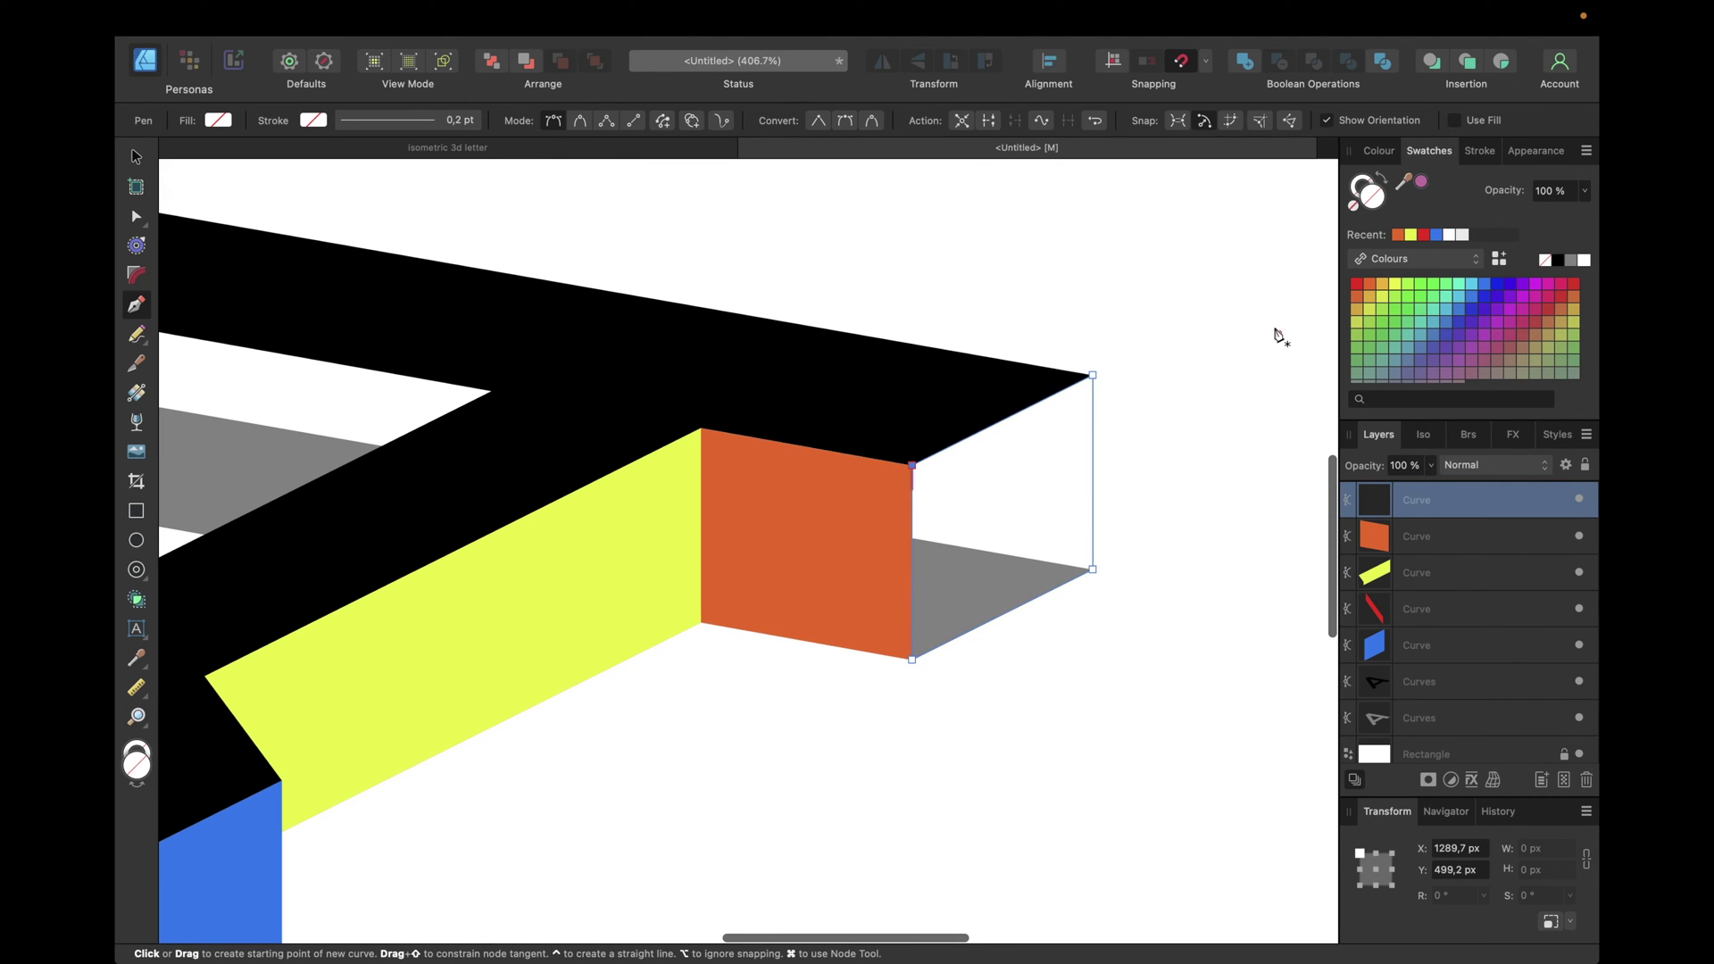
{"action": "left_click", "coordinate": [1383, 321]}
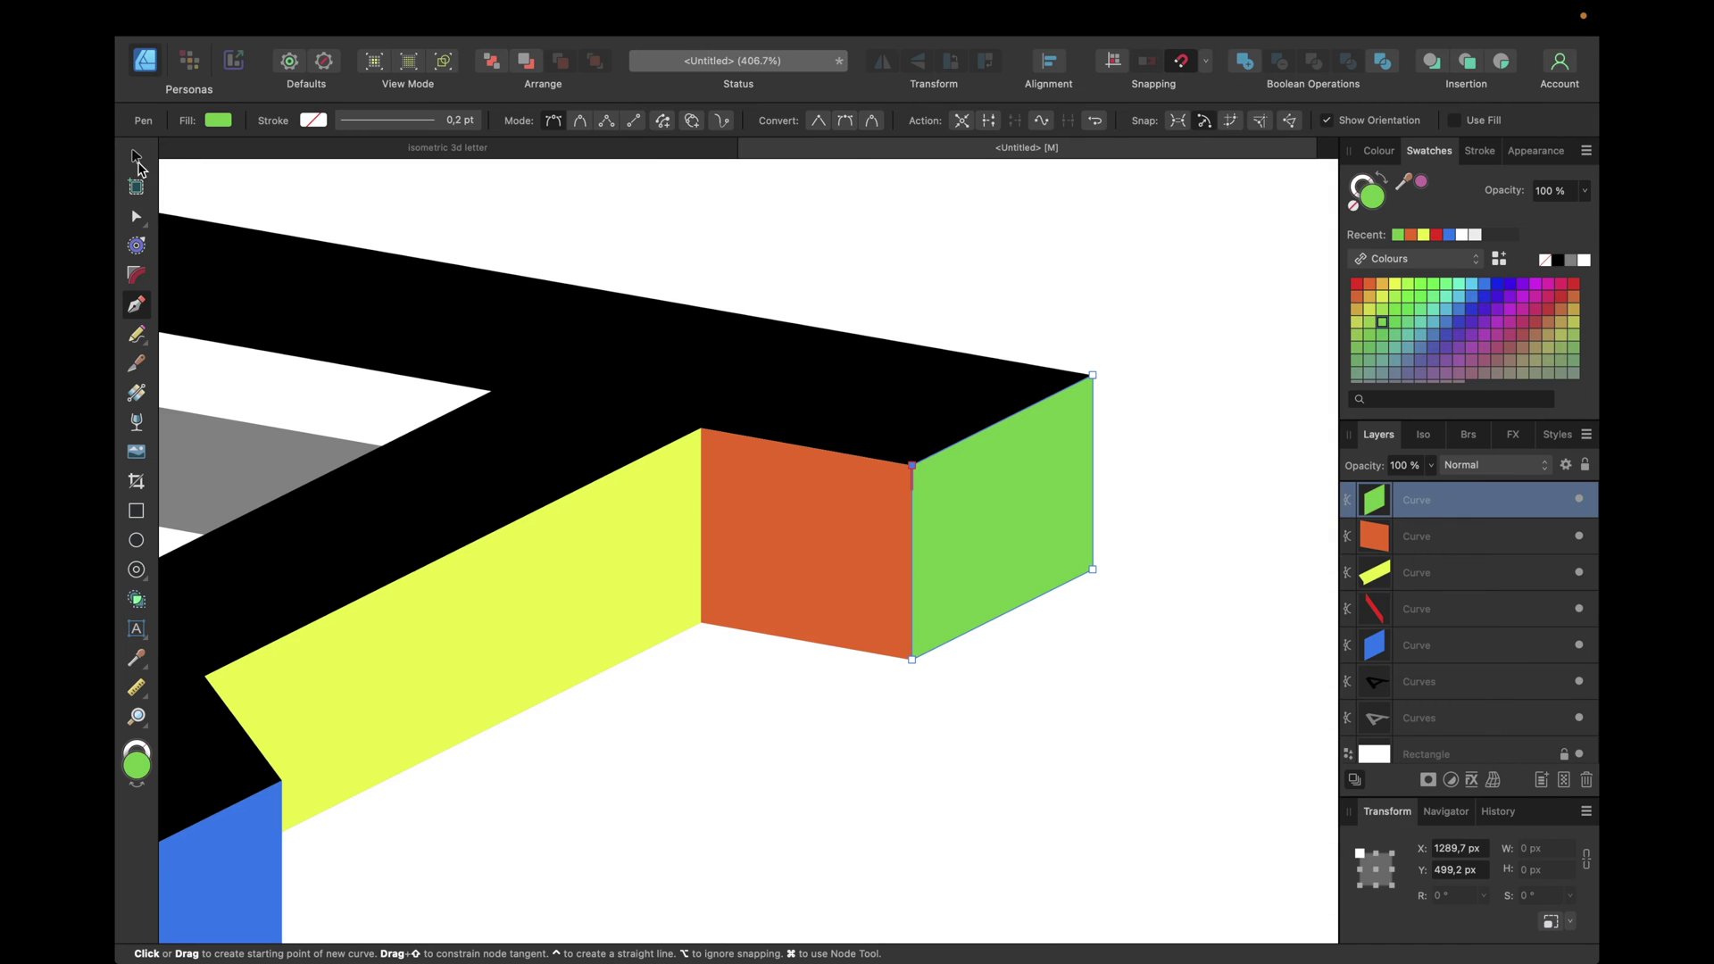
{"action": "left_click", "coordinate": [136, 162]}
{"action": "scroll", "coordinate": [340, 236], "scroll_direction": "left", "scroll_amount": 5}
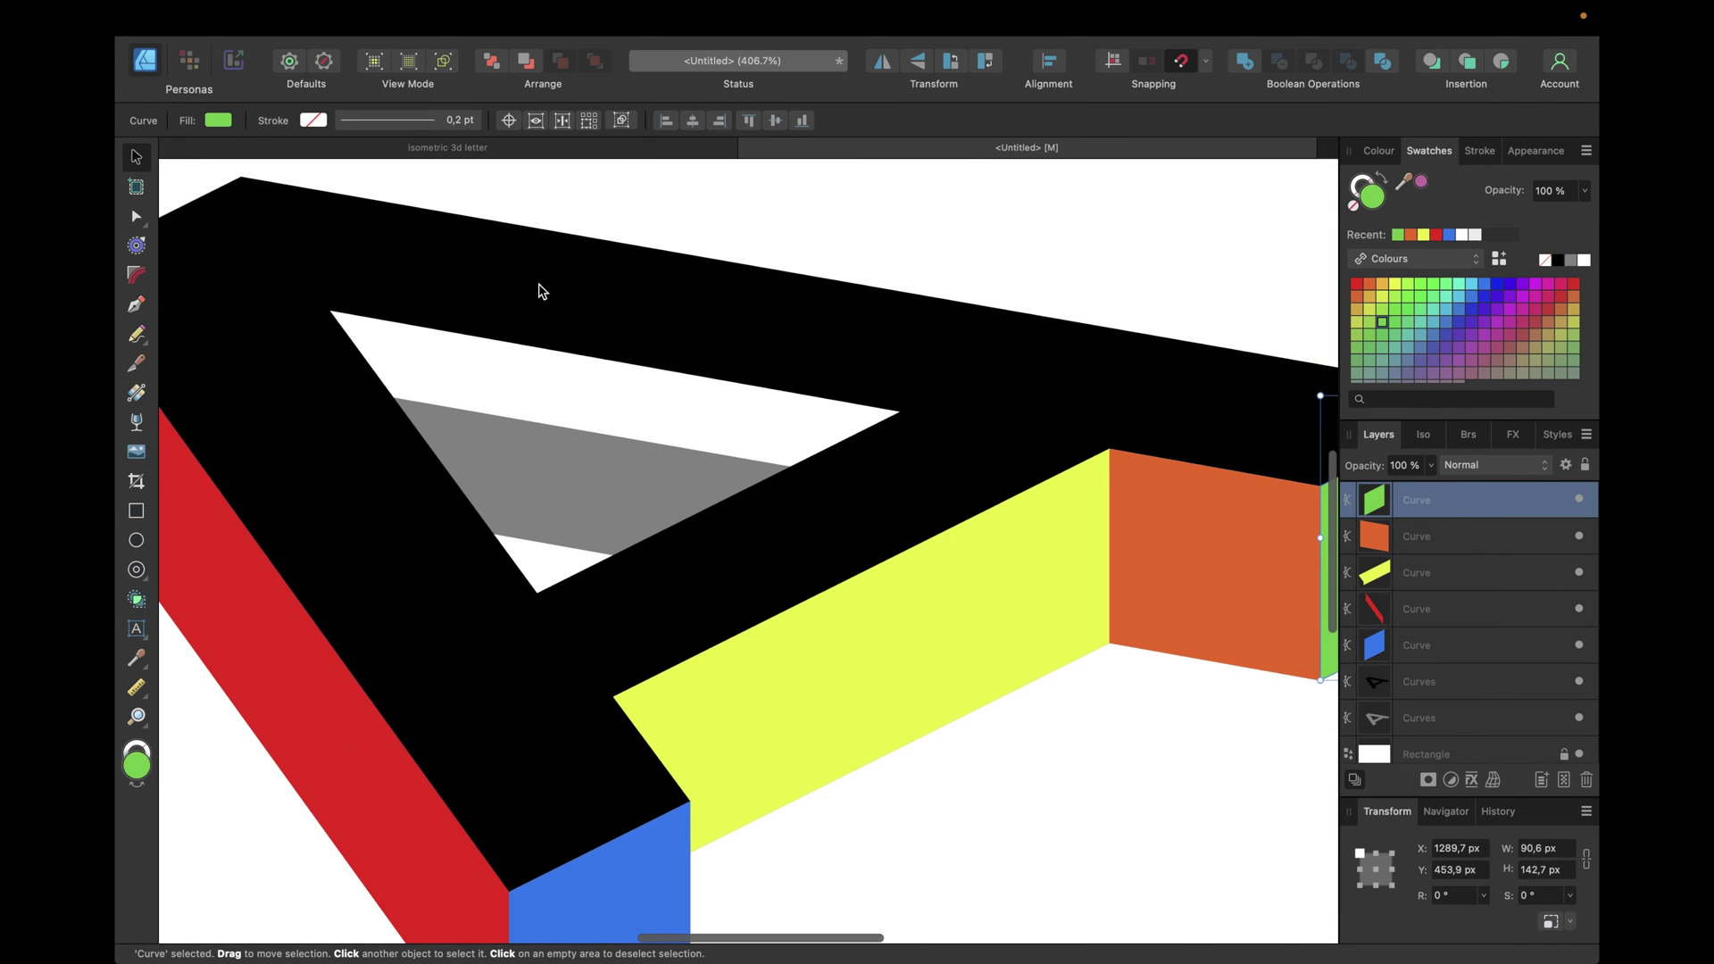
{"action": "left_click", "coordinate": [577, 448]}
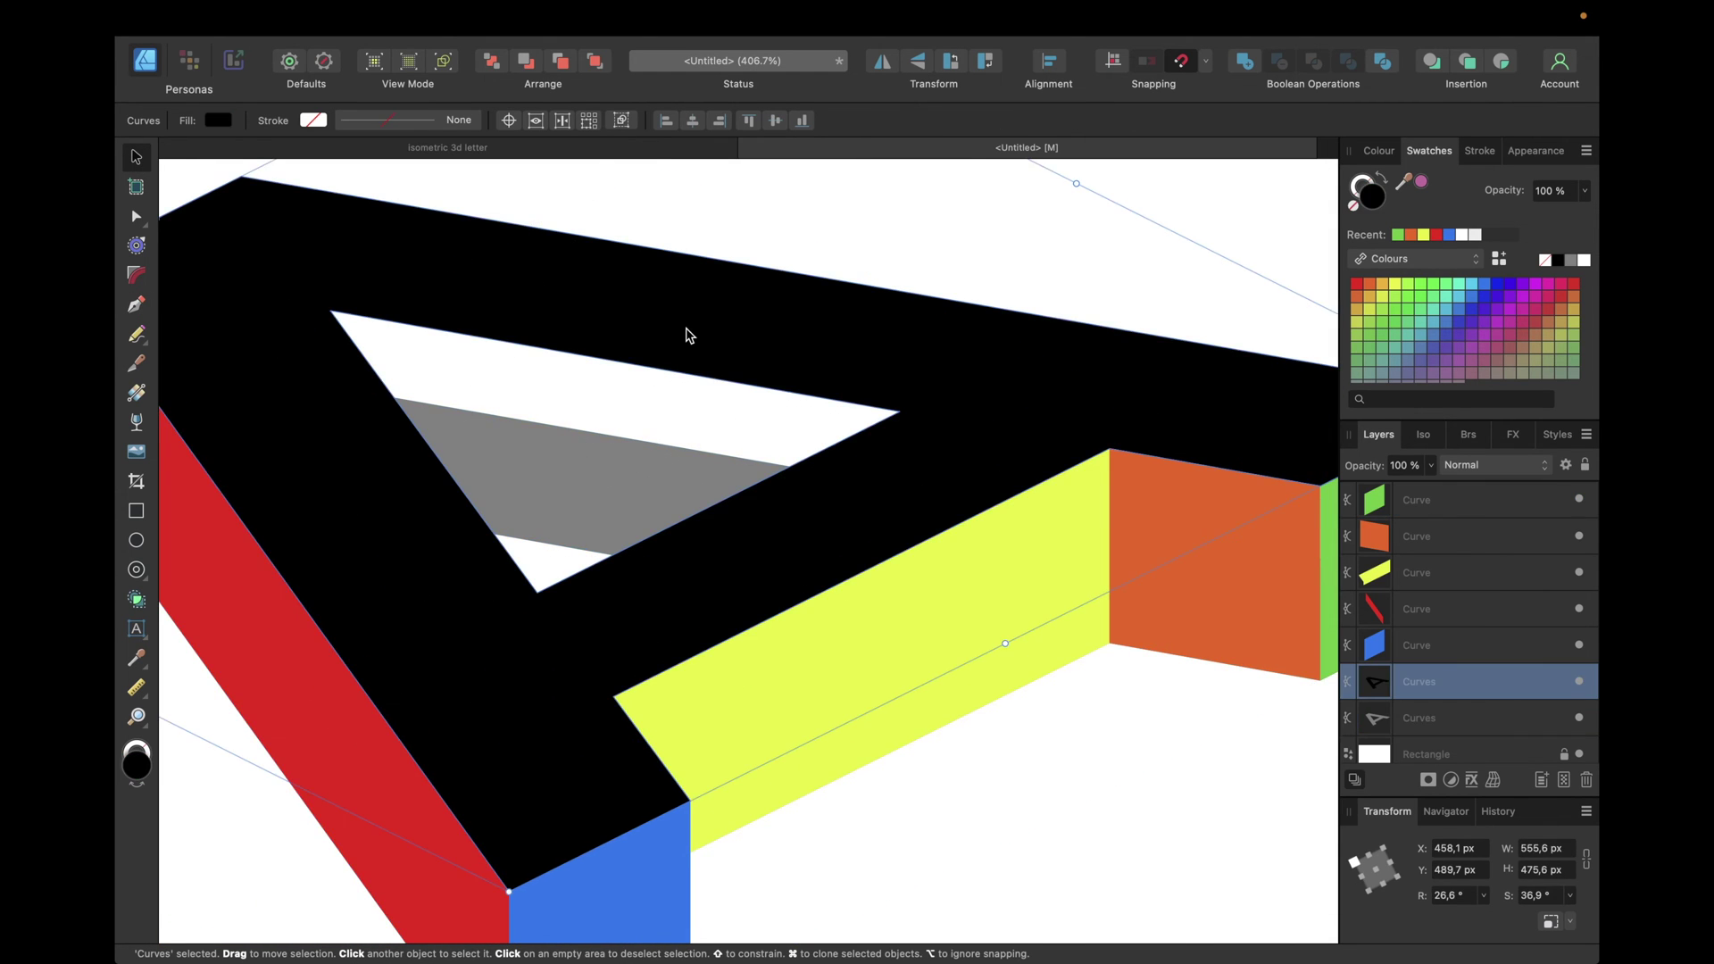
{"action": "key", "text": "Escape"}
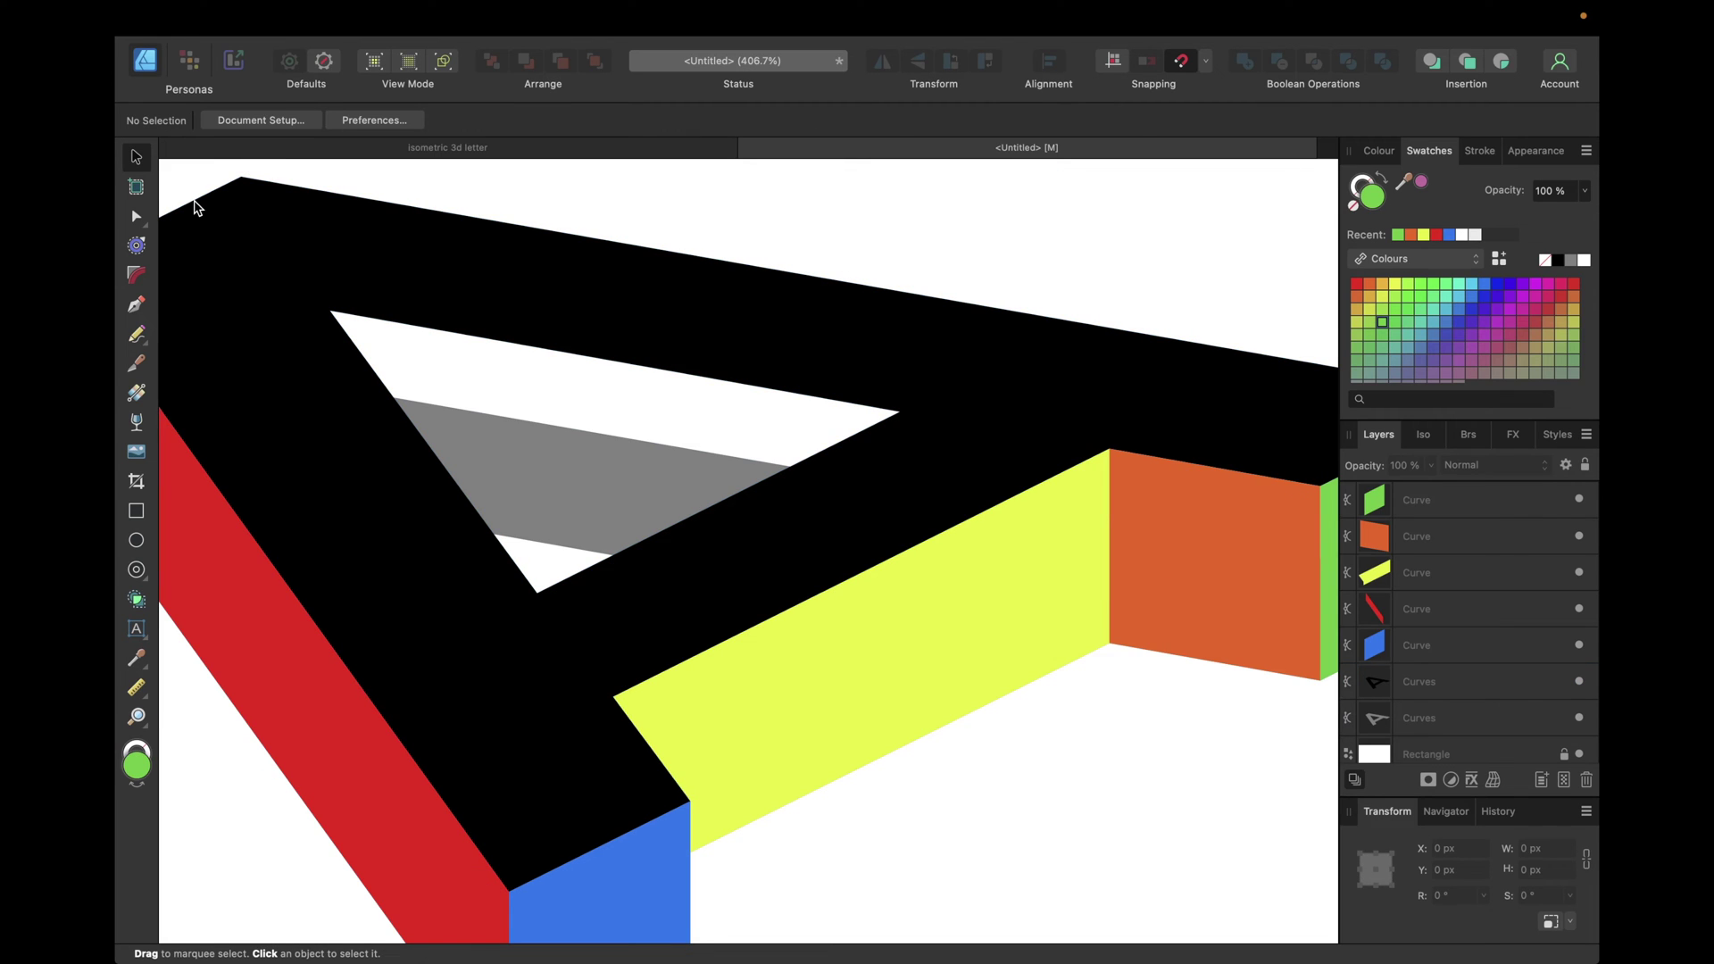
Cover the A's inner hole with a closed triangle filled light blue, then deselect it
{"action": "left_click", "coordinate": [136, 304]}
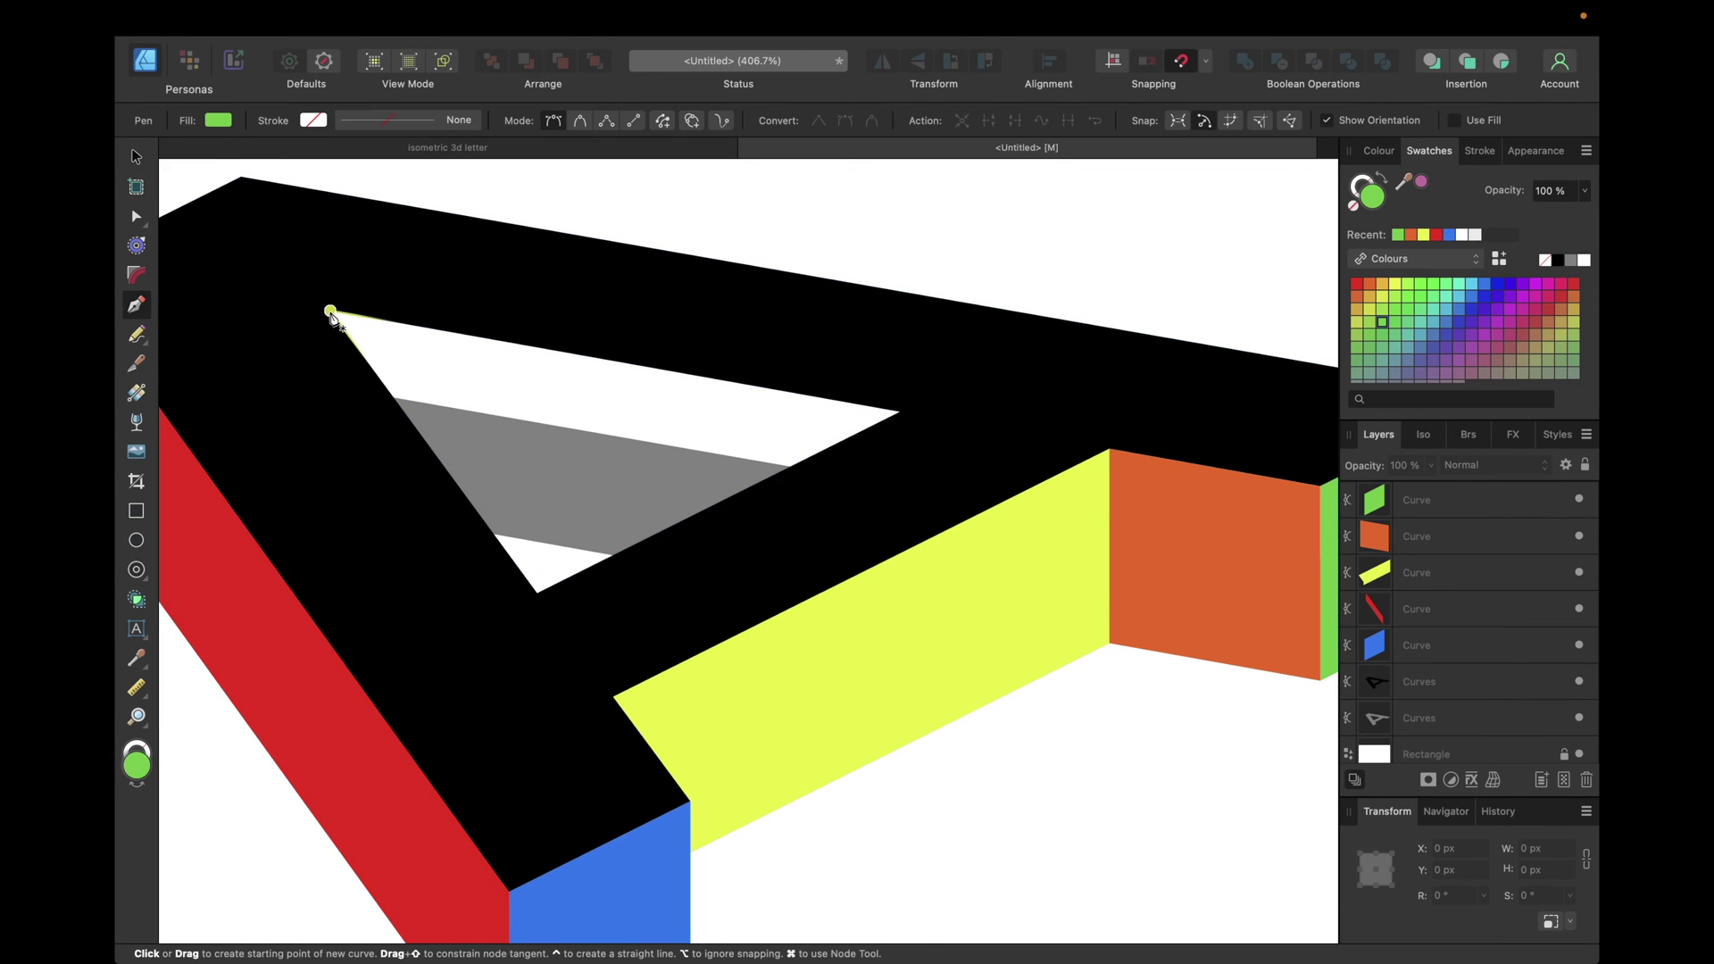
{"action": "left_click", "coordinate": [330, 312]}
{"action": "left_click", "coordinate": [493, 536]}
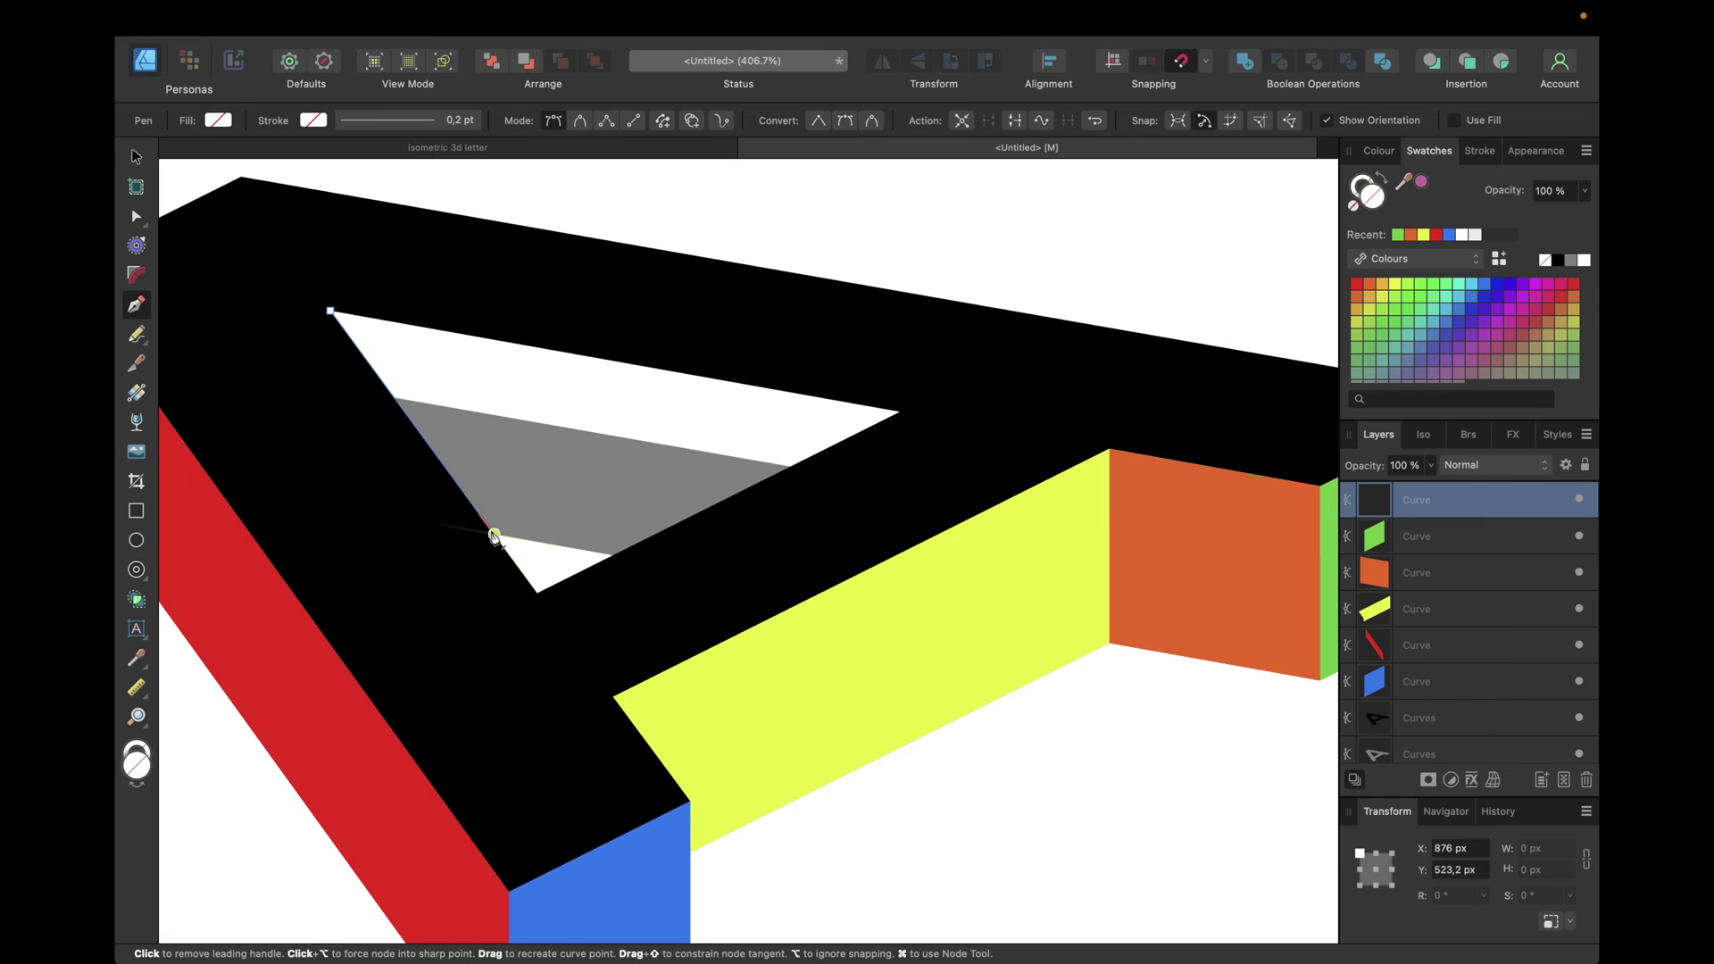
{"action": "left_click", "coordinate": [614, 555]}
{"action": "left_click", "coordinate": [901, 412]}
{"action": "left_click", "coordinate": [331, 311]}
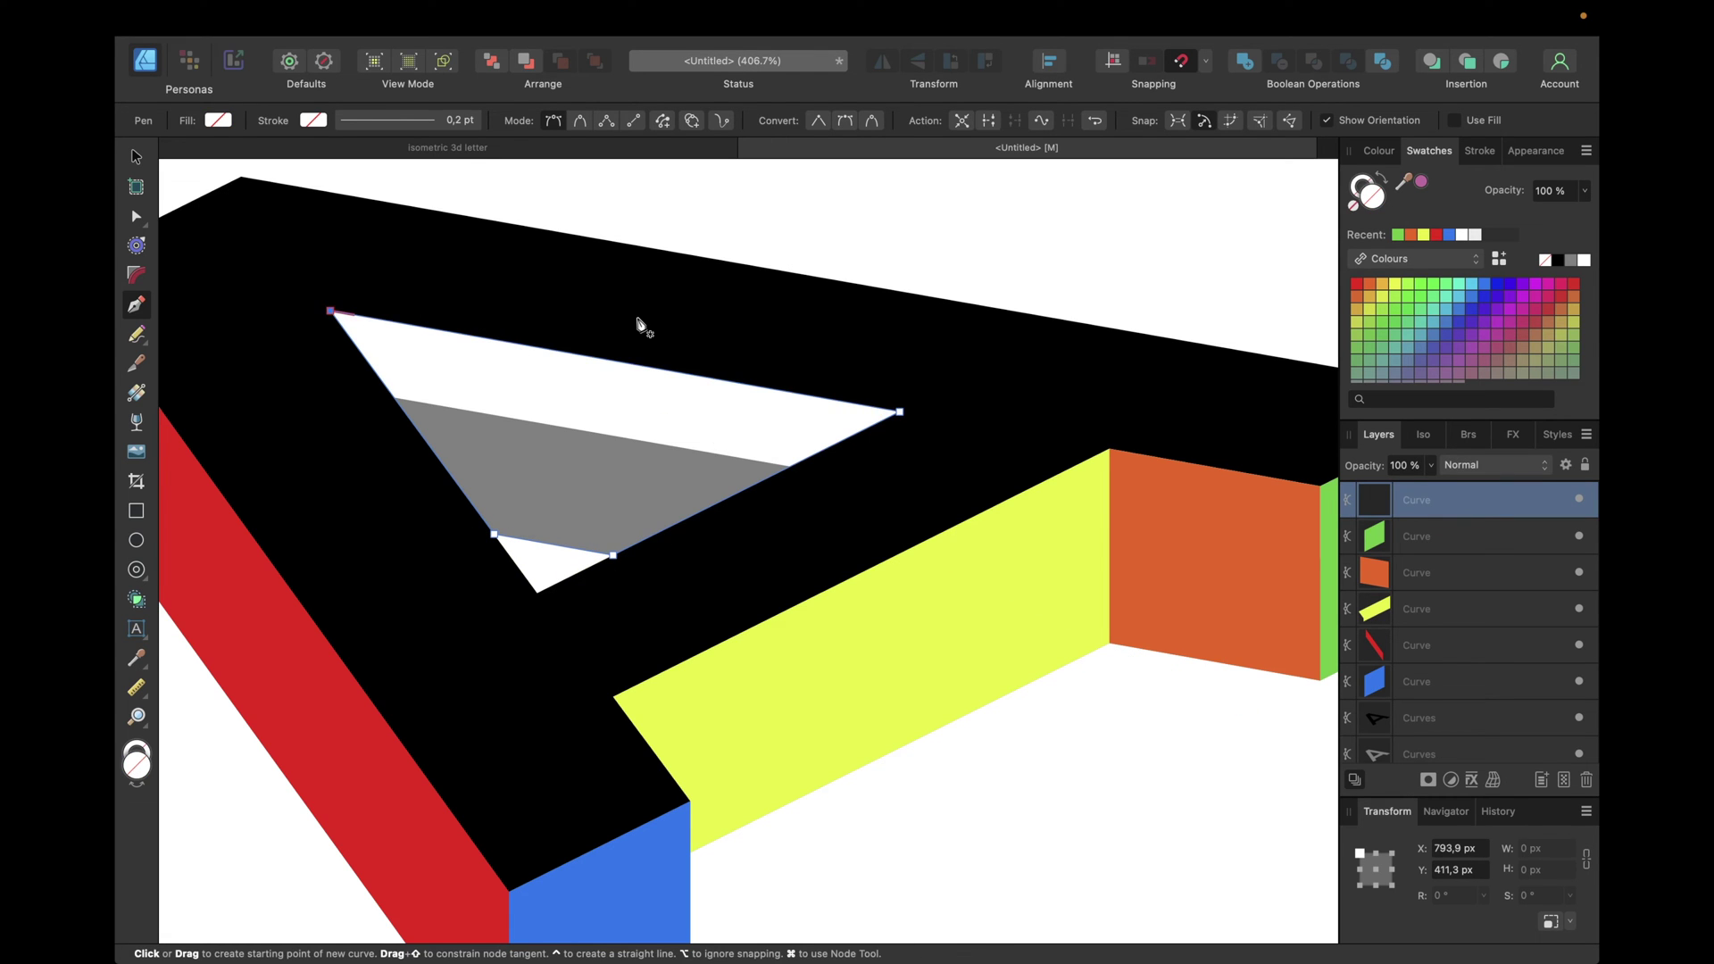
{"action": "scroll", "coordinate": [641, 326], "scroll_direction": "down", "scroll_amount": 3}
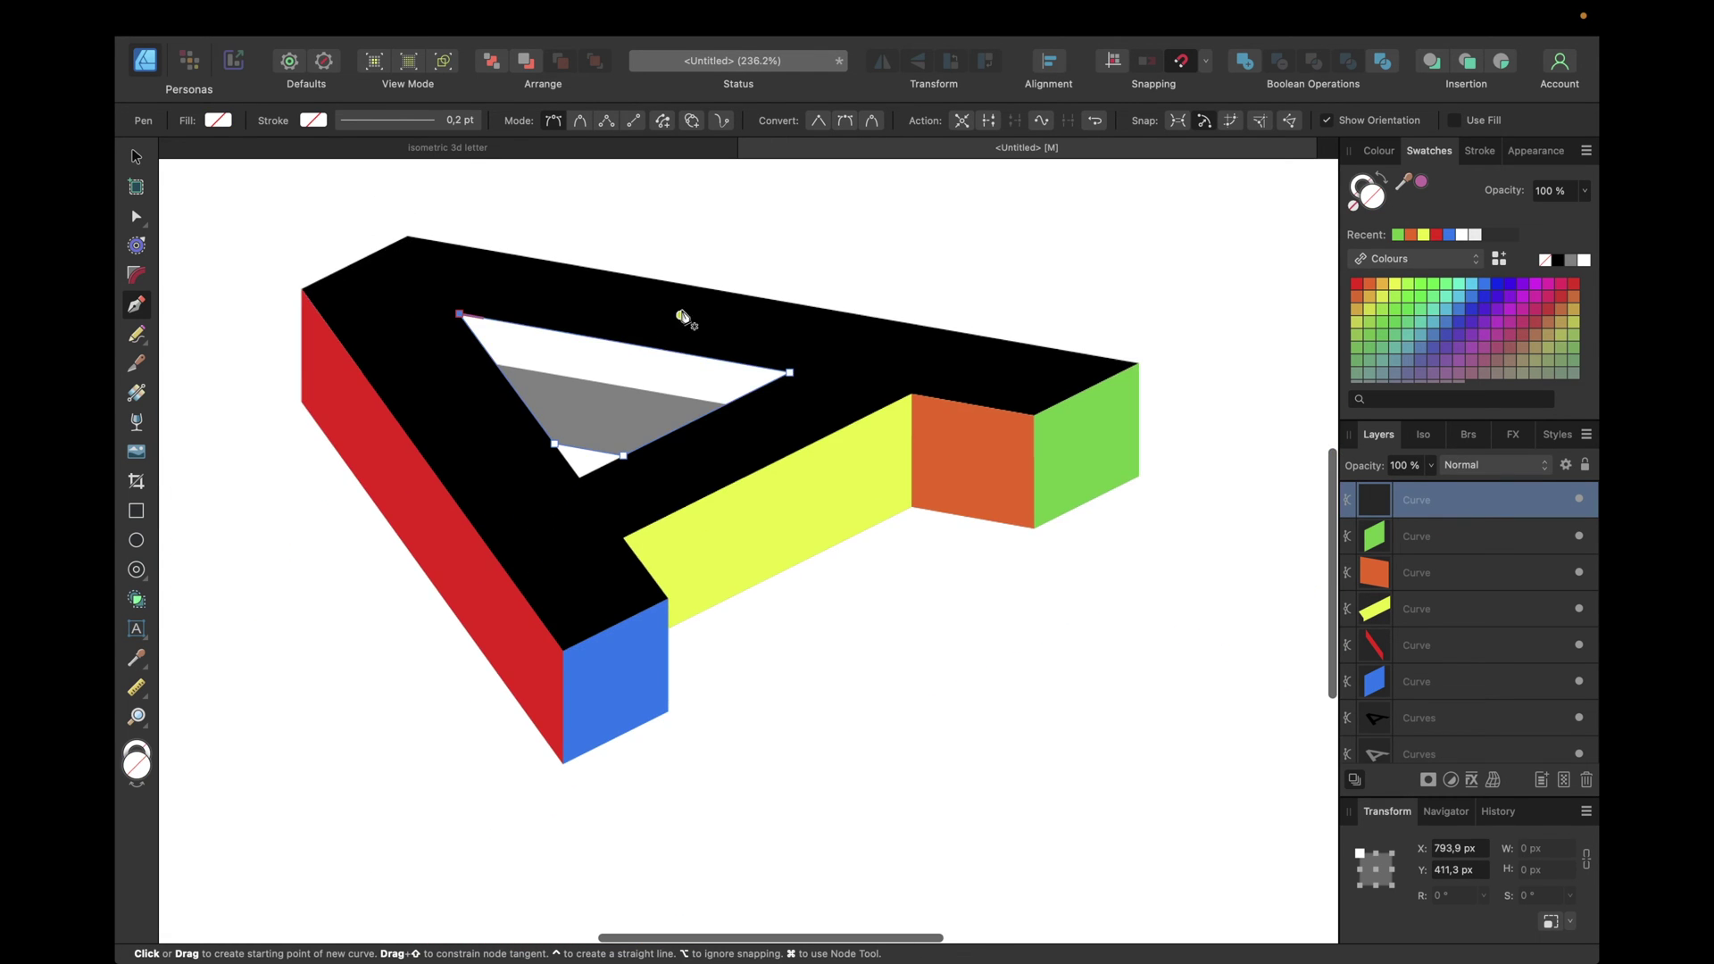
{"action": "left_click", "coordinate": [1448, 310]}
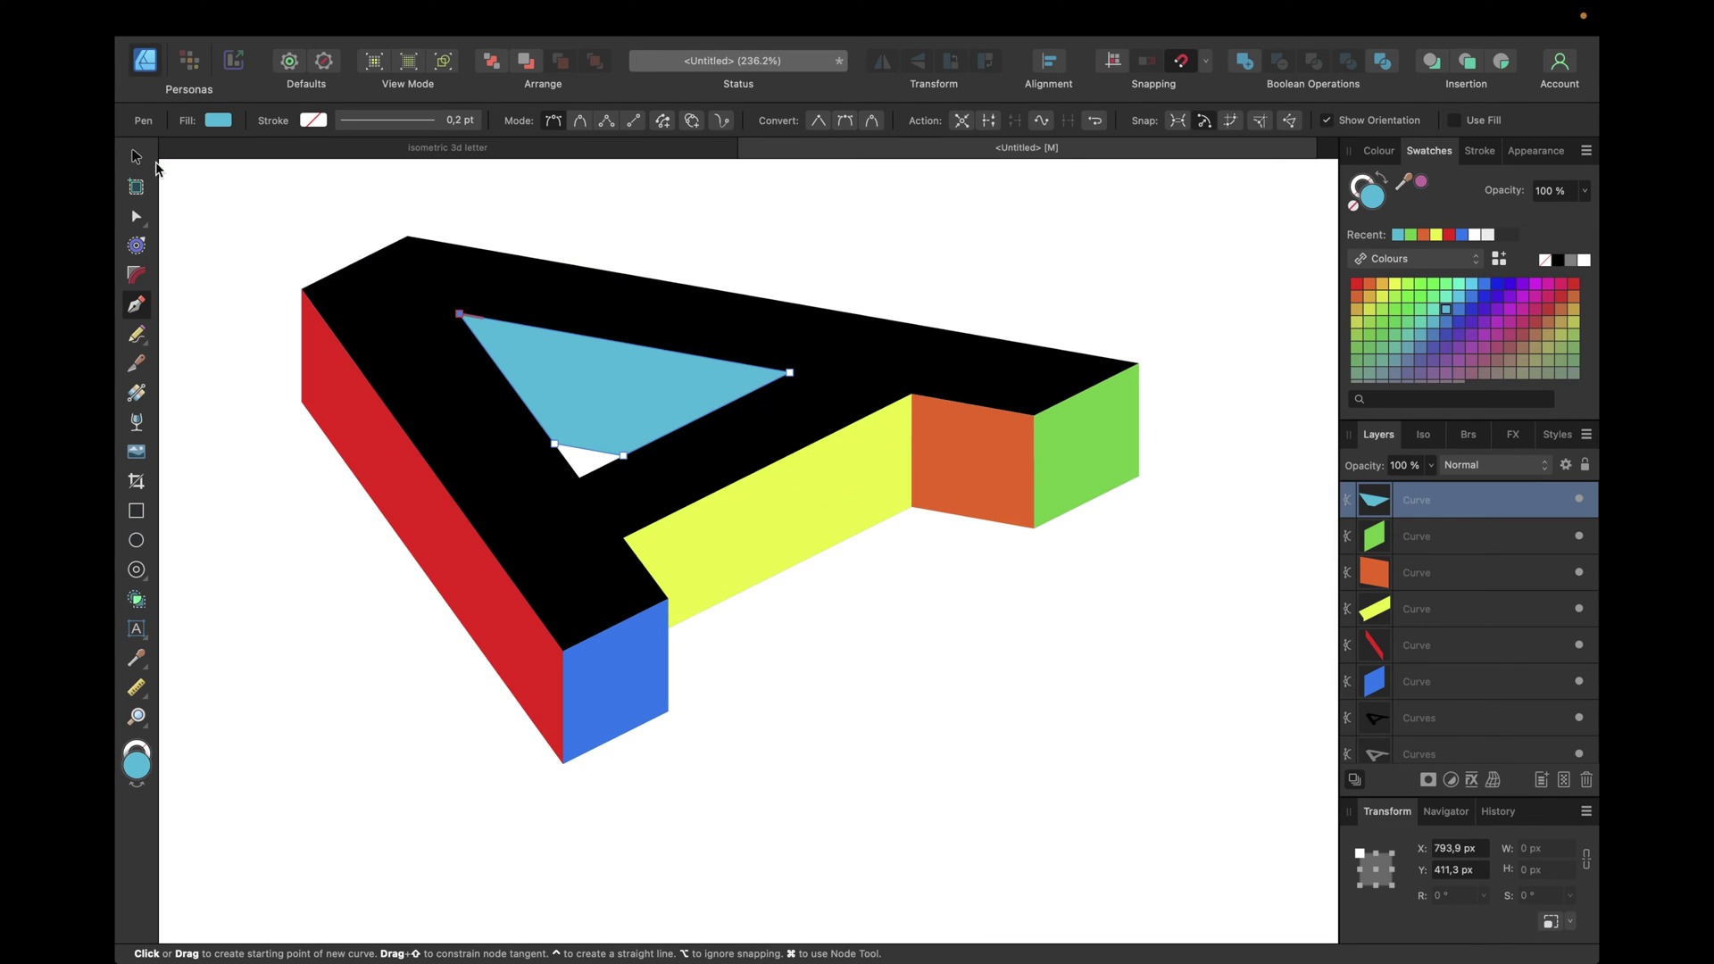
{"action": "left_click", "coordinate": [136, 157]}
{"action": "left_click", "coordinate": [835, 246]}
{"action": "scroll", "coordinate": [839, 246], "scroll_direction": "down", "scroll_amount": 3}
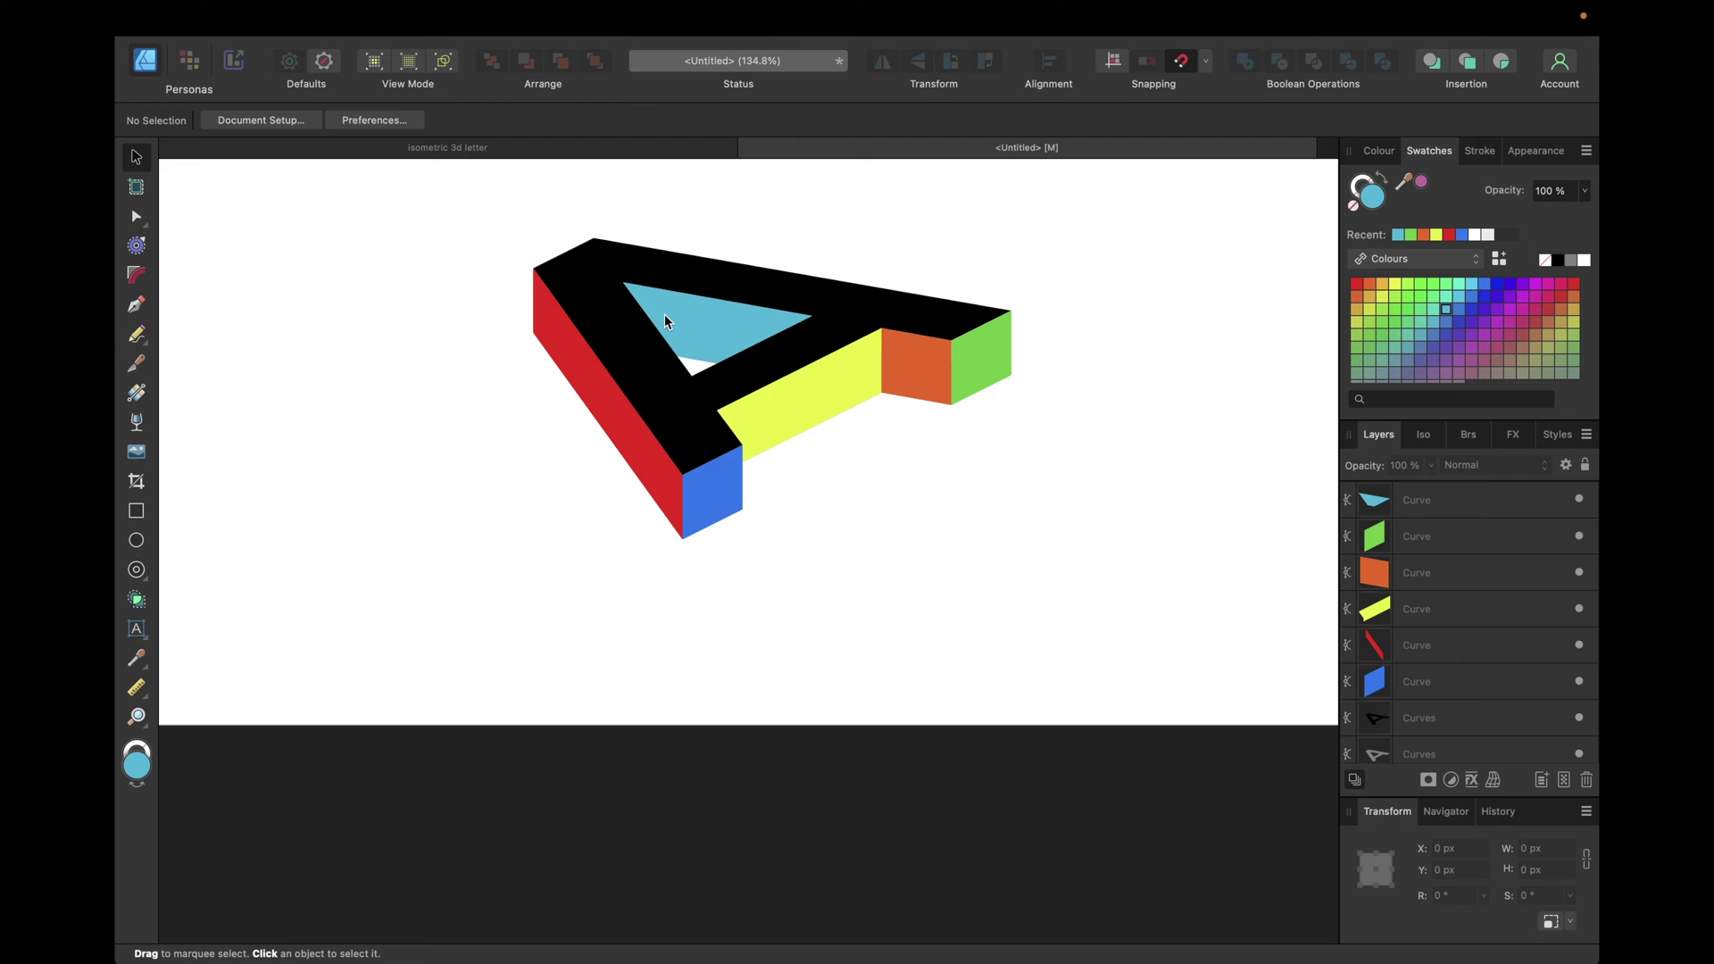
{"action": "scroll", "coordinate": [664, 314], "scroll_direction": "up", "scroll_amount": 4}
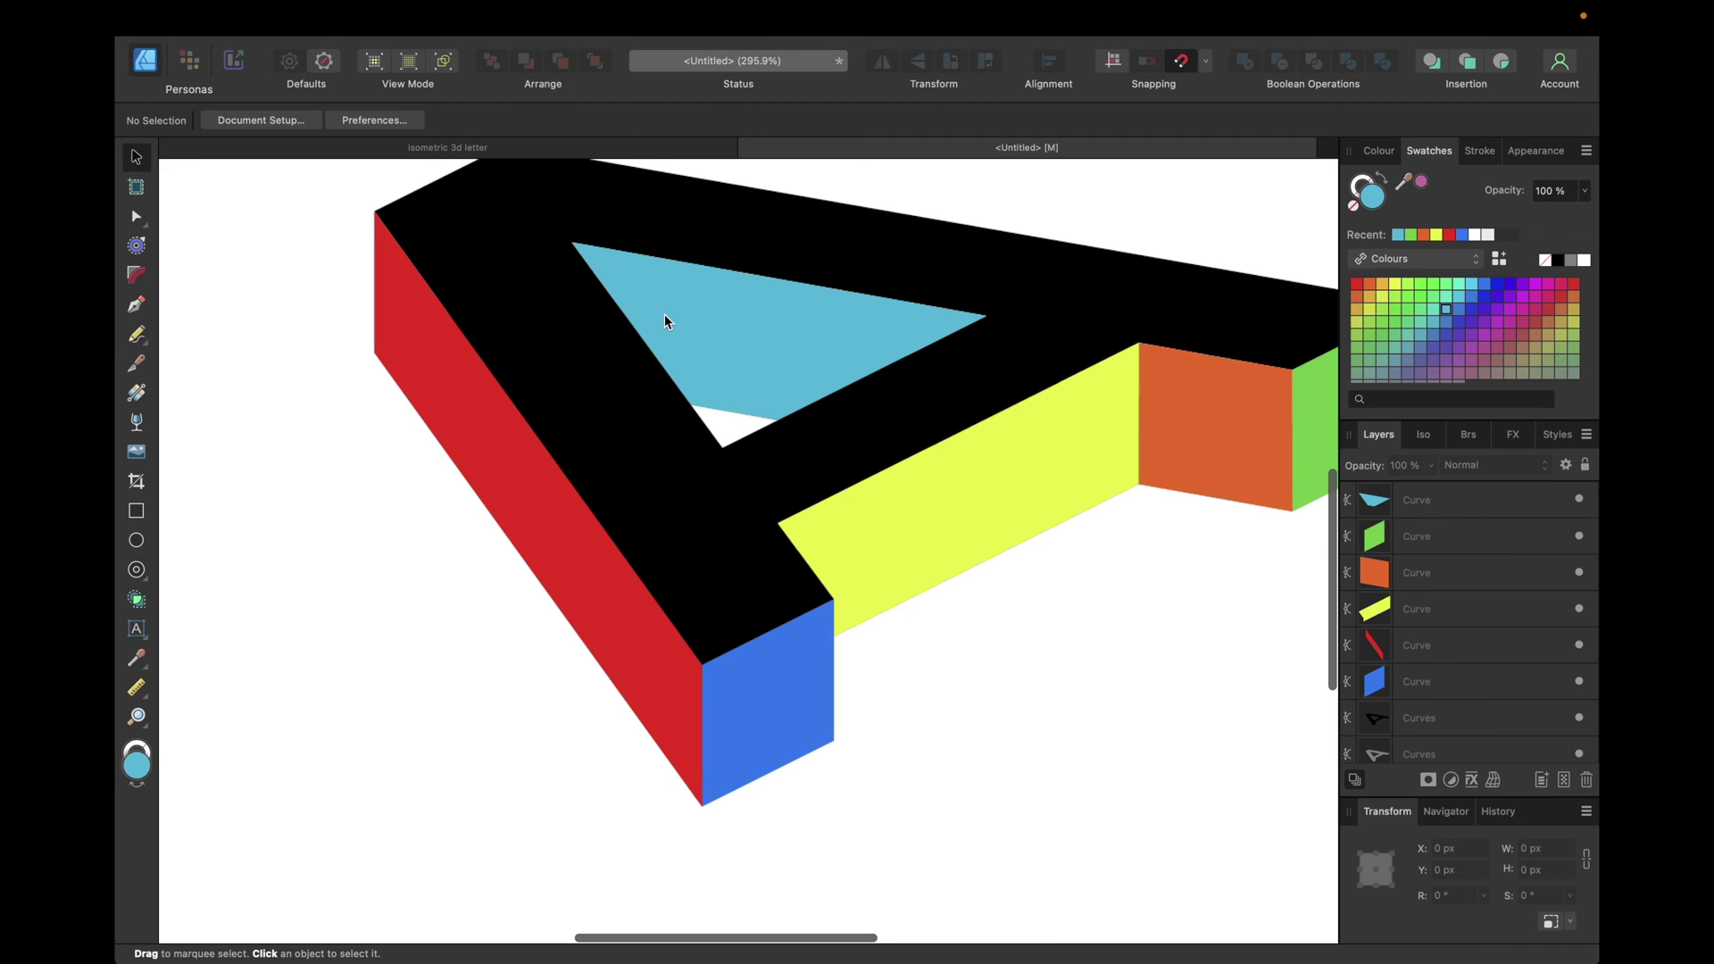
Give the red left face a reversed linear gradient, shading from light red to dark red
{"action": "left_click", "coordinate": [548, 510]}
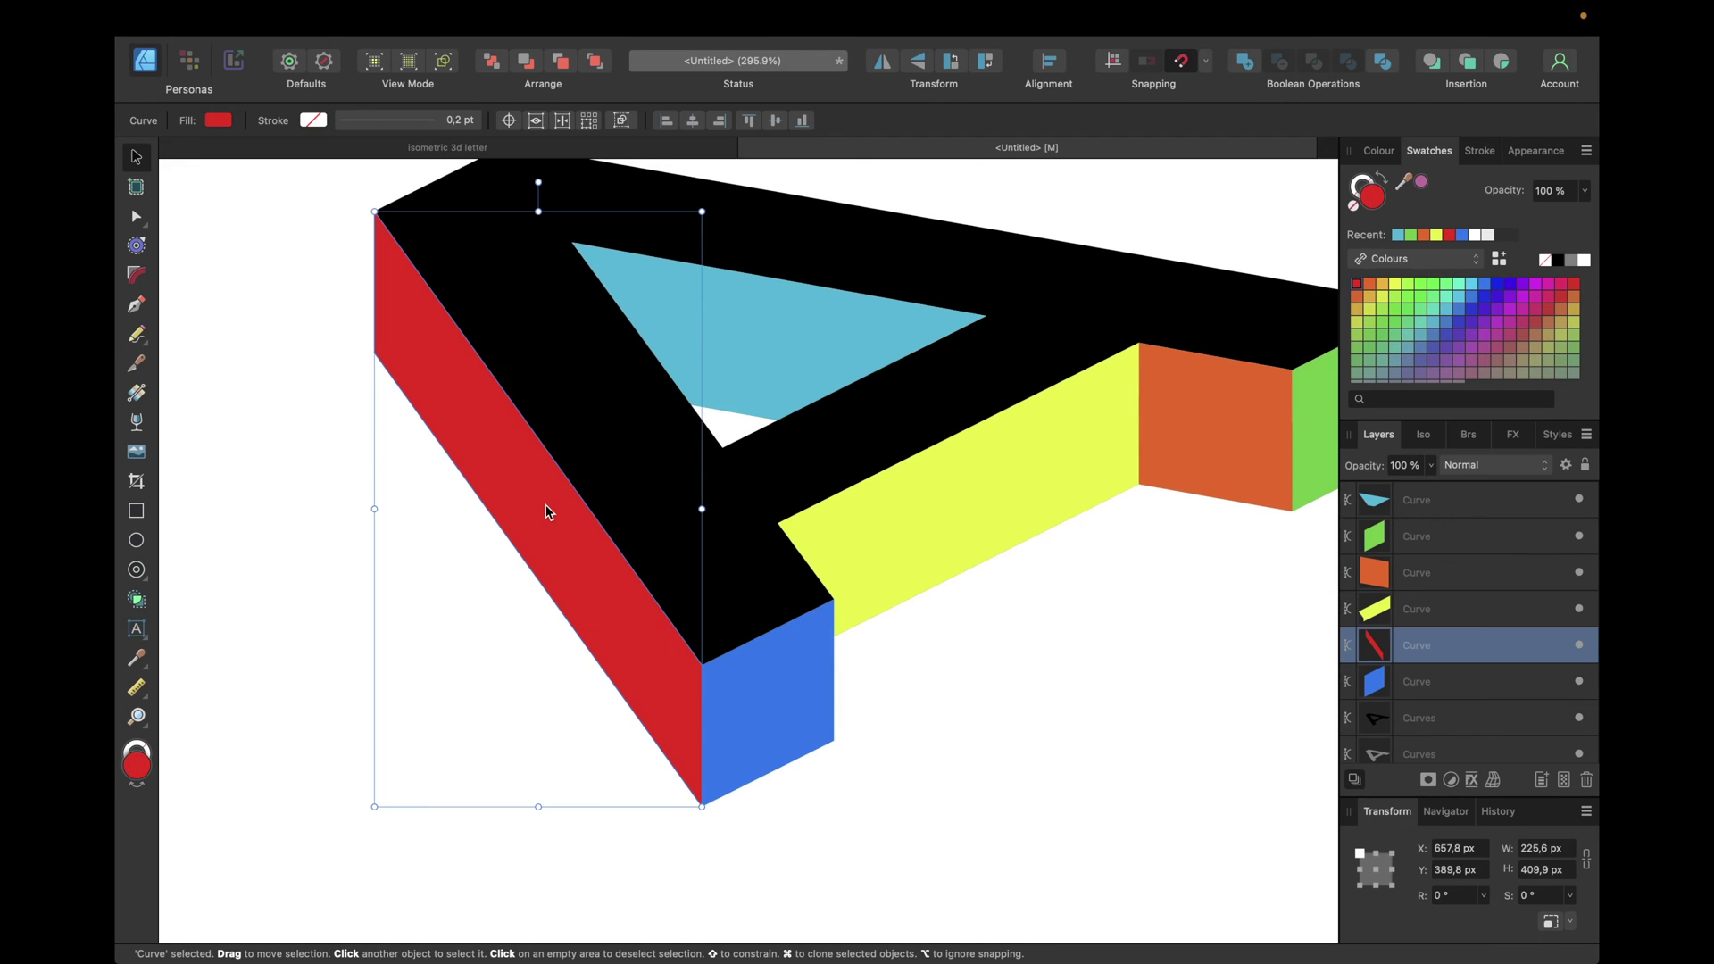
{"action": "left_click", "coordinate": [138, 394]}
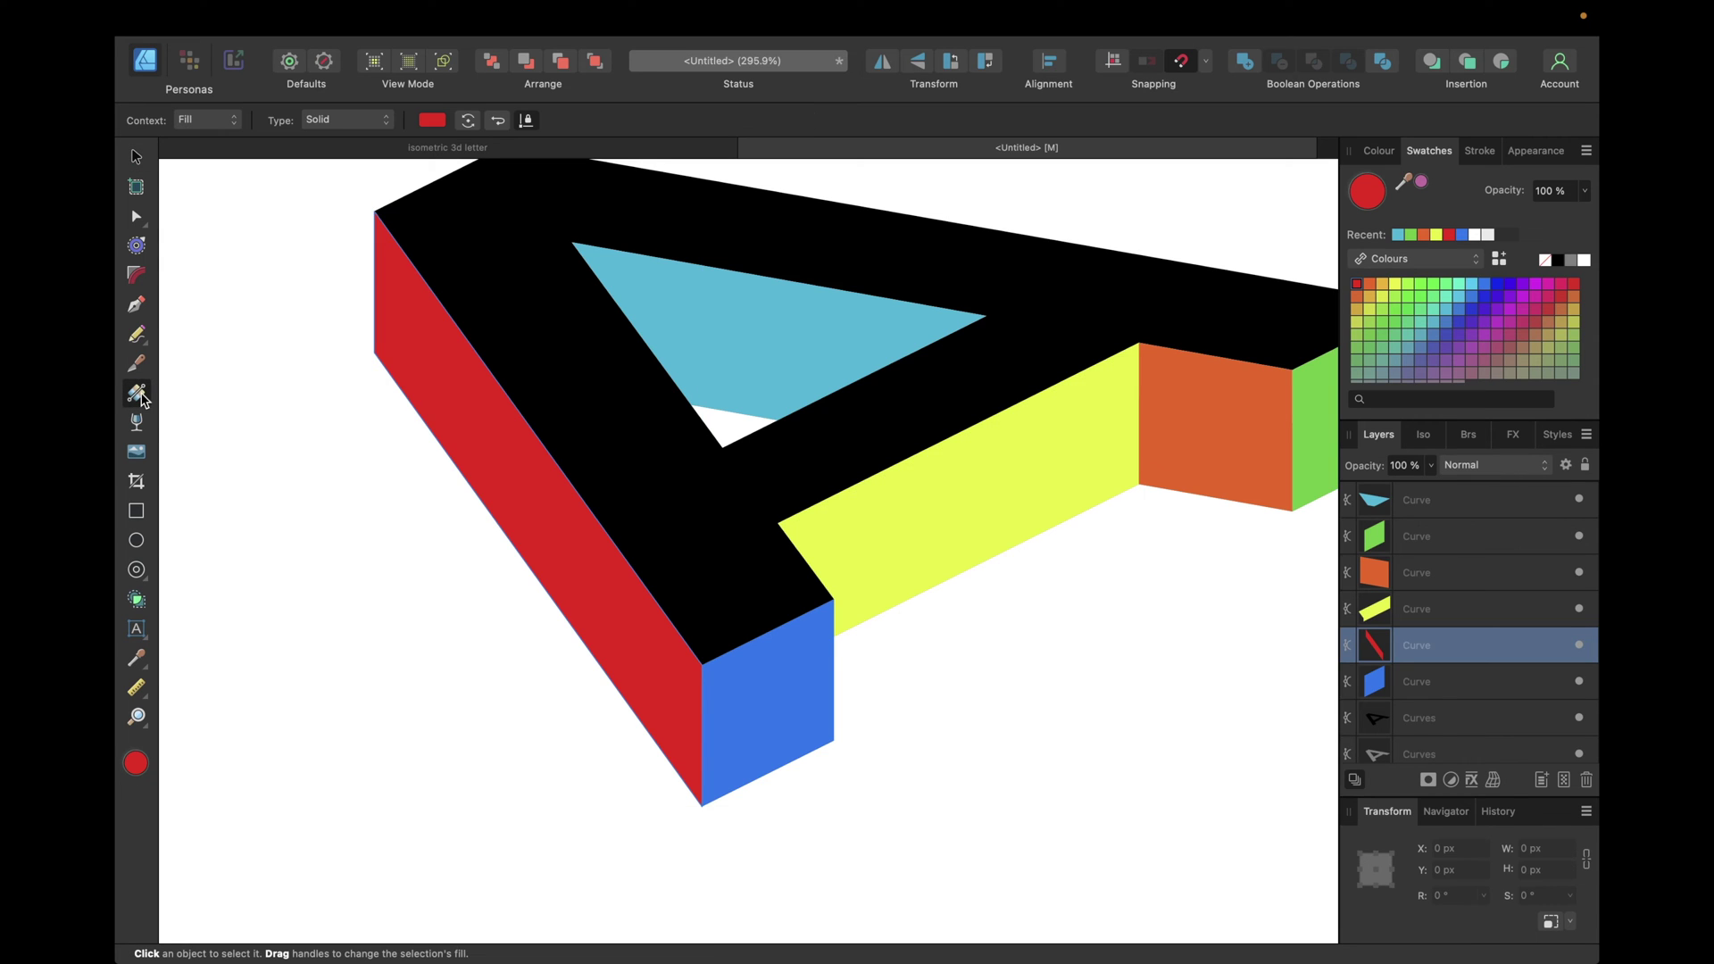
{"action": "left_click_drag", "start_coordinate": [505, 534], "coordinate": [560, 476]}
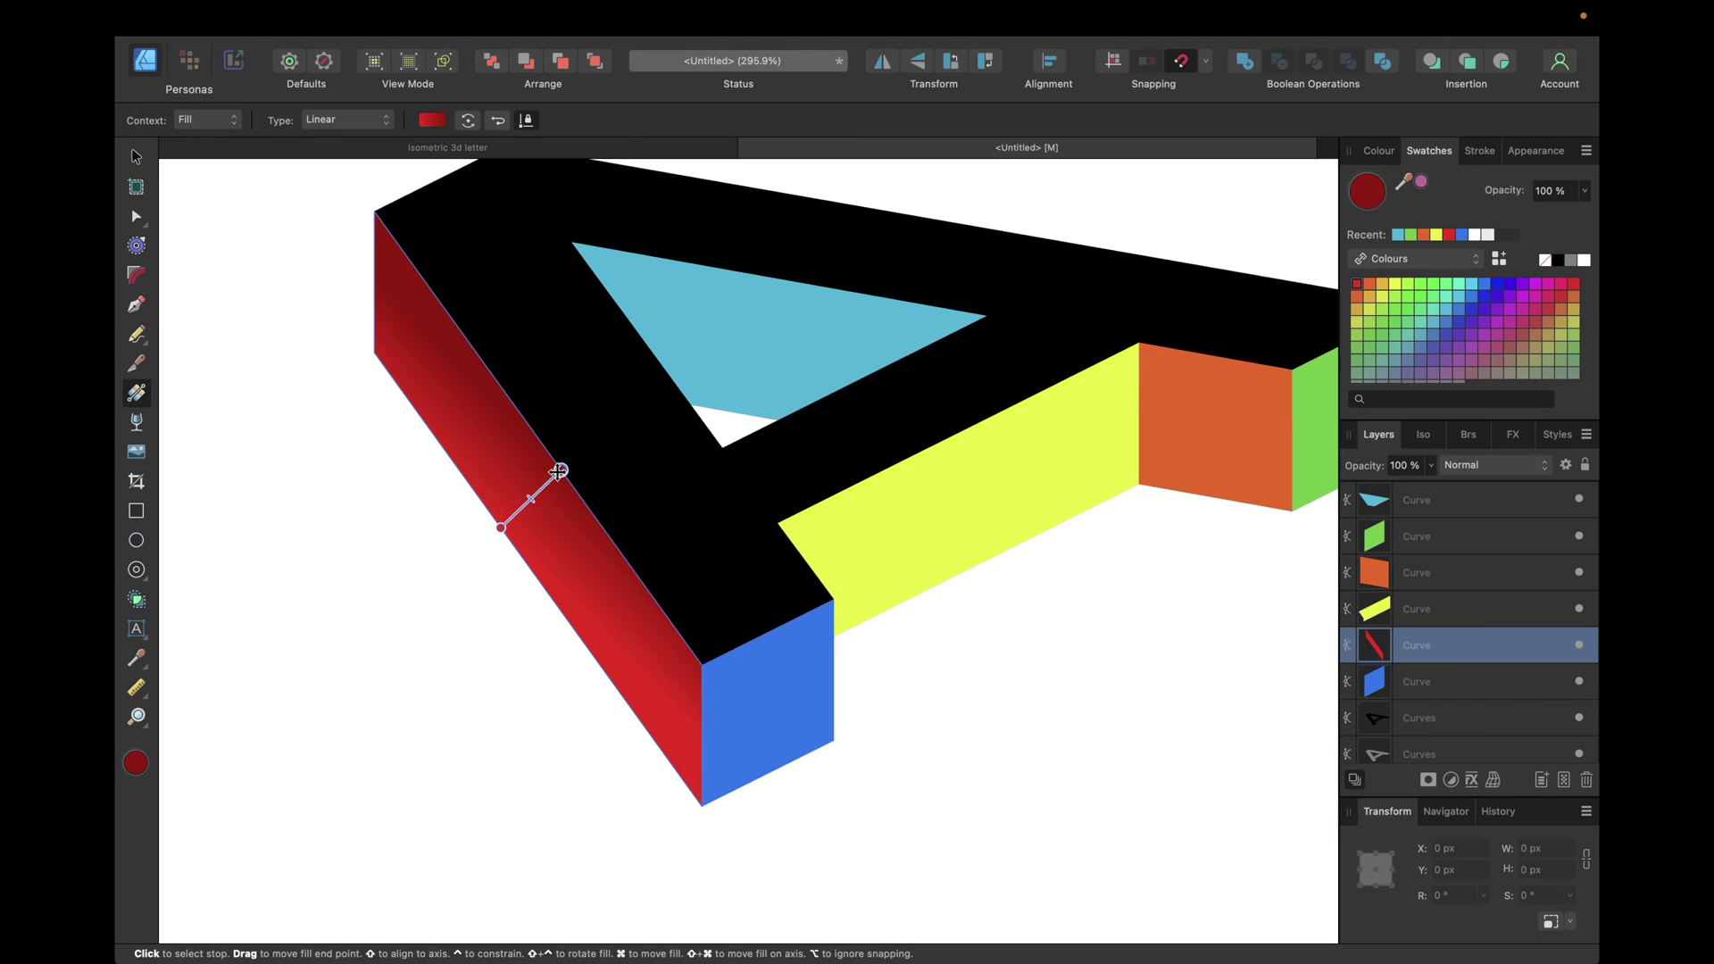
{"action": "left_click", "coordinate": [500, 122]}
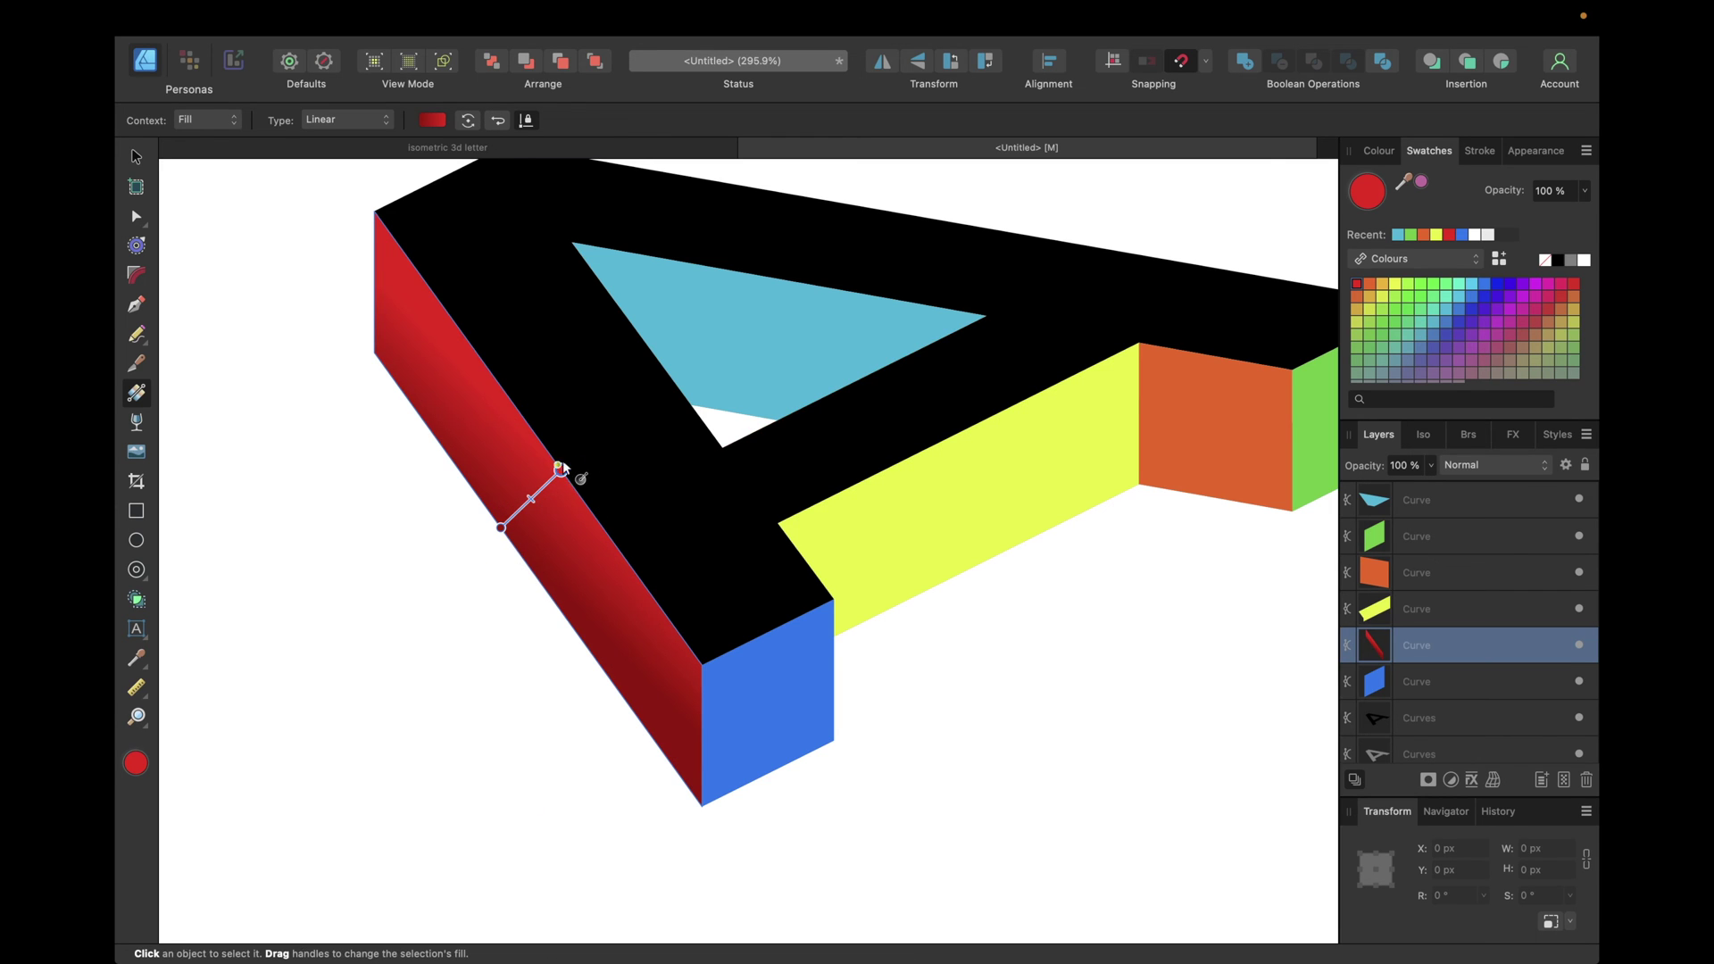
Set the gradient's right stop to bright magenta EF32EC with the hue picker
{"action": "left_click", "coordinate": [433, 120]}
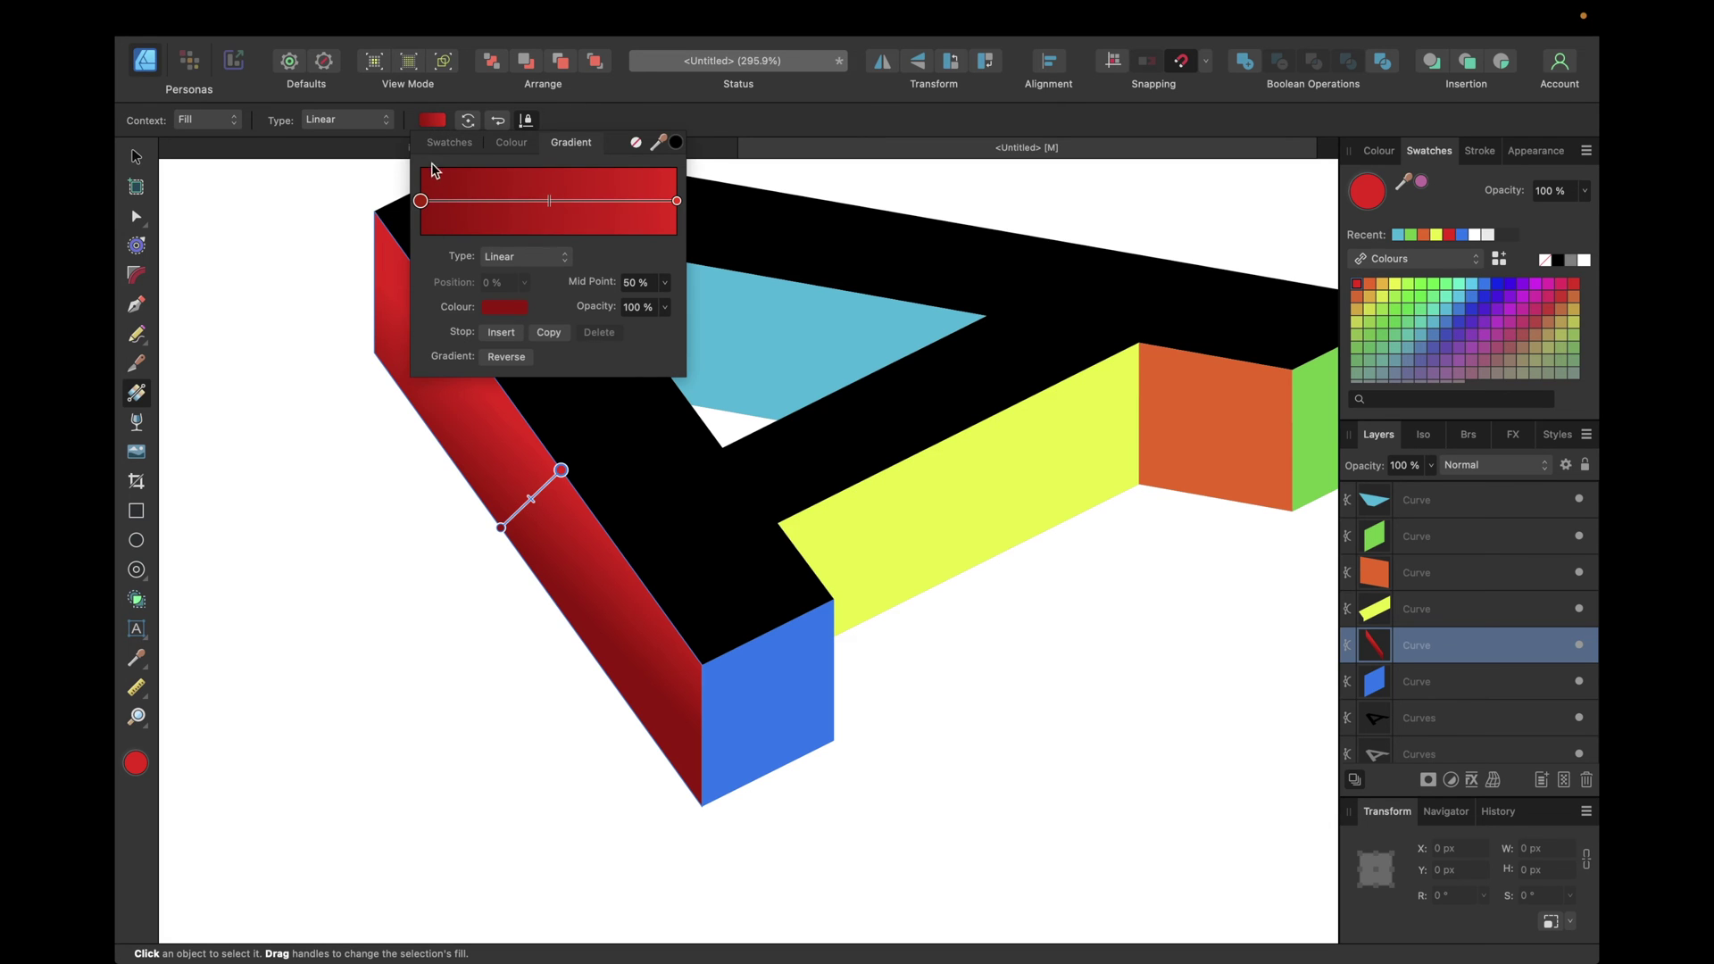
{"action": "left_click", "coordinate": [676, 202]}
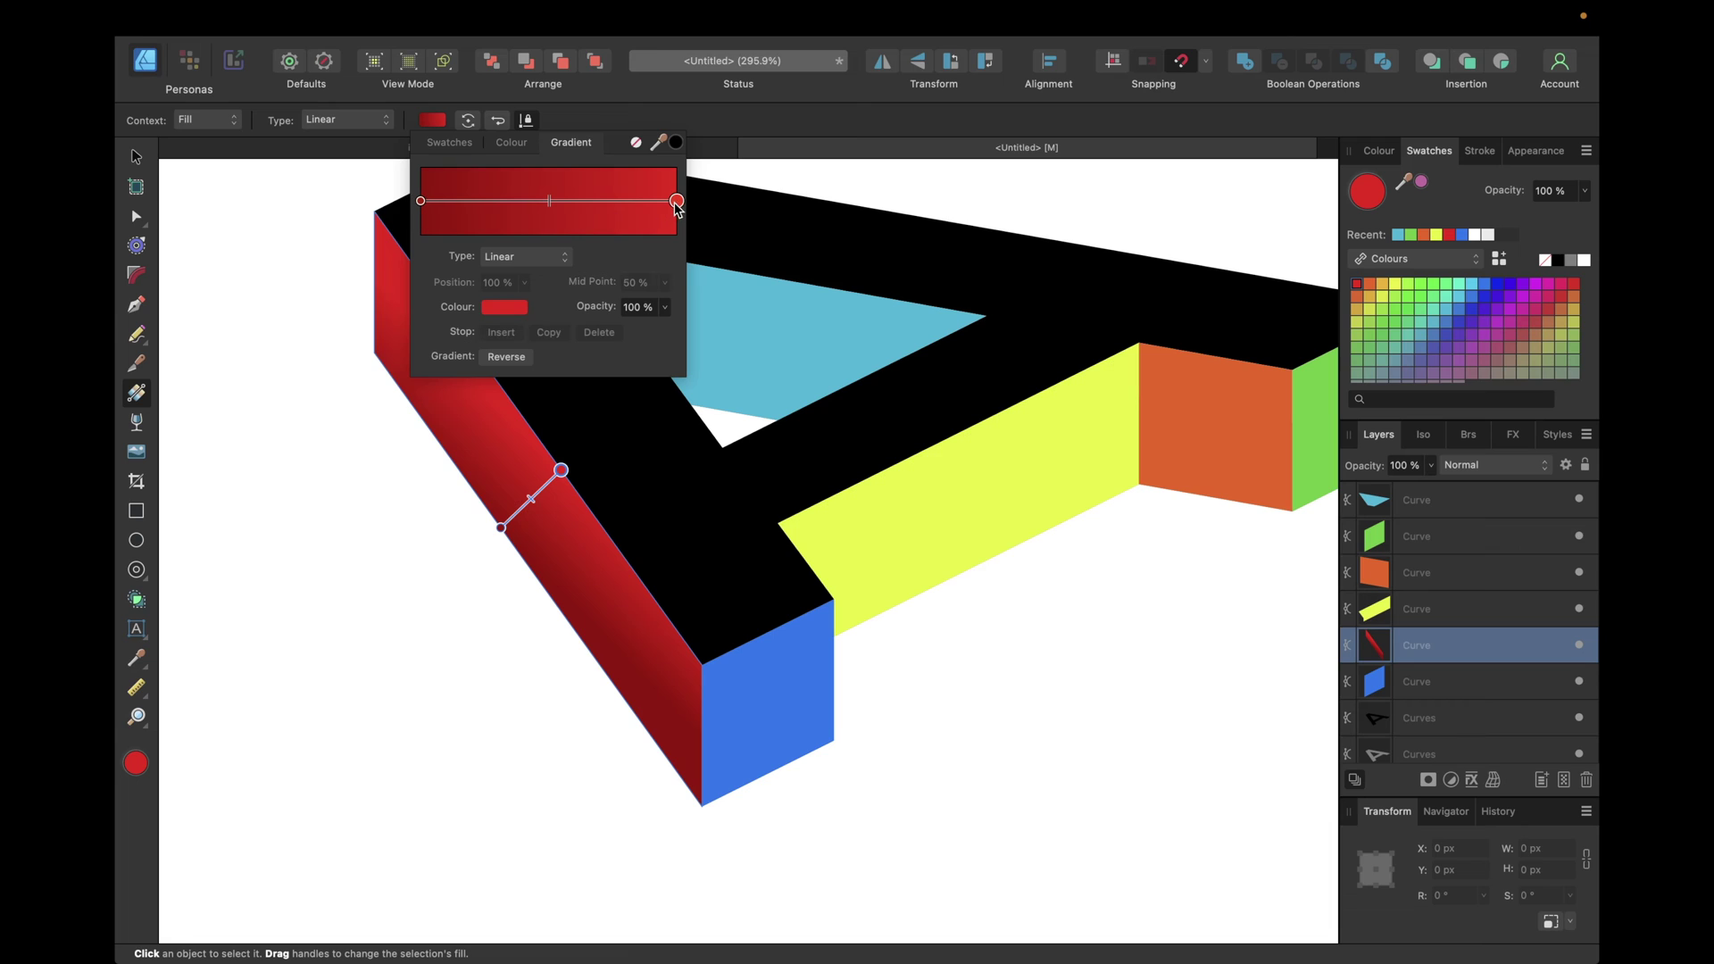
{"action": "left_click", "coordinate": [514, 311]}
{"action": "left_click", "coordinate": [540, 338]}
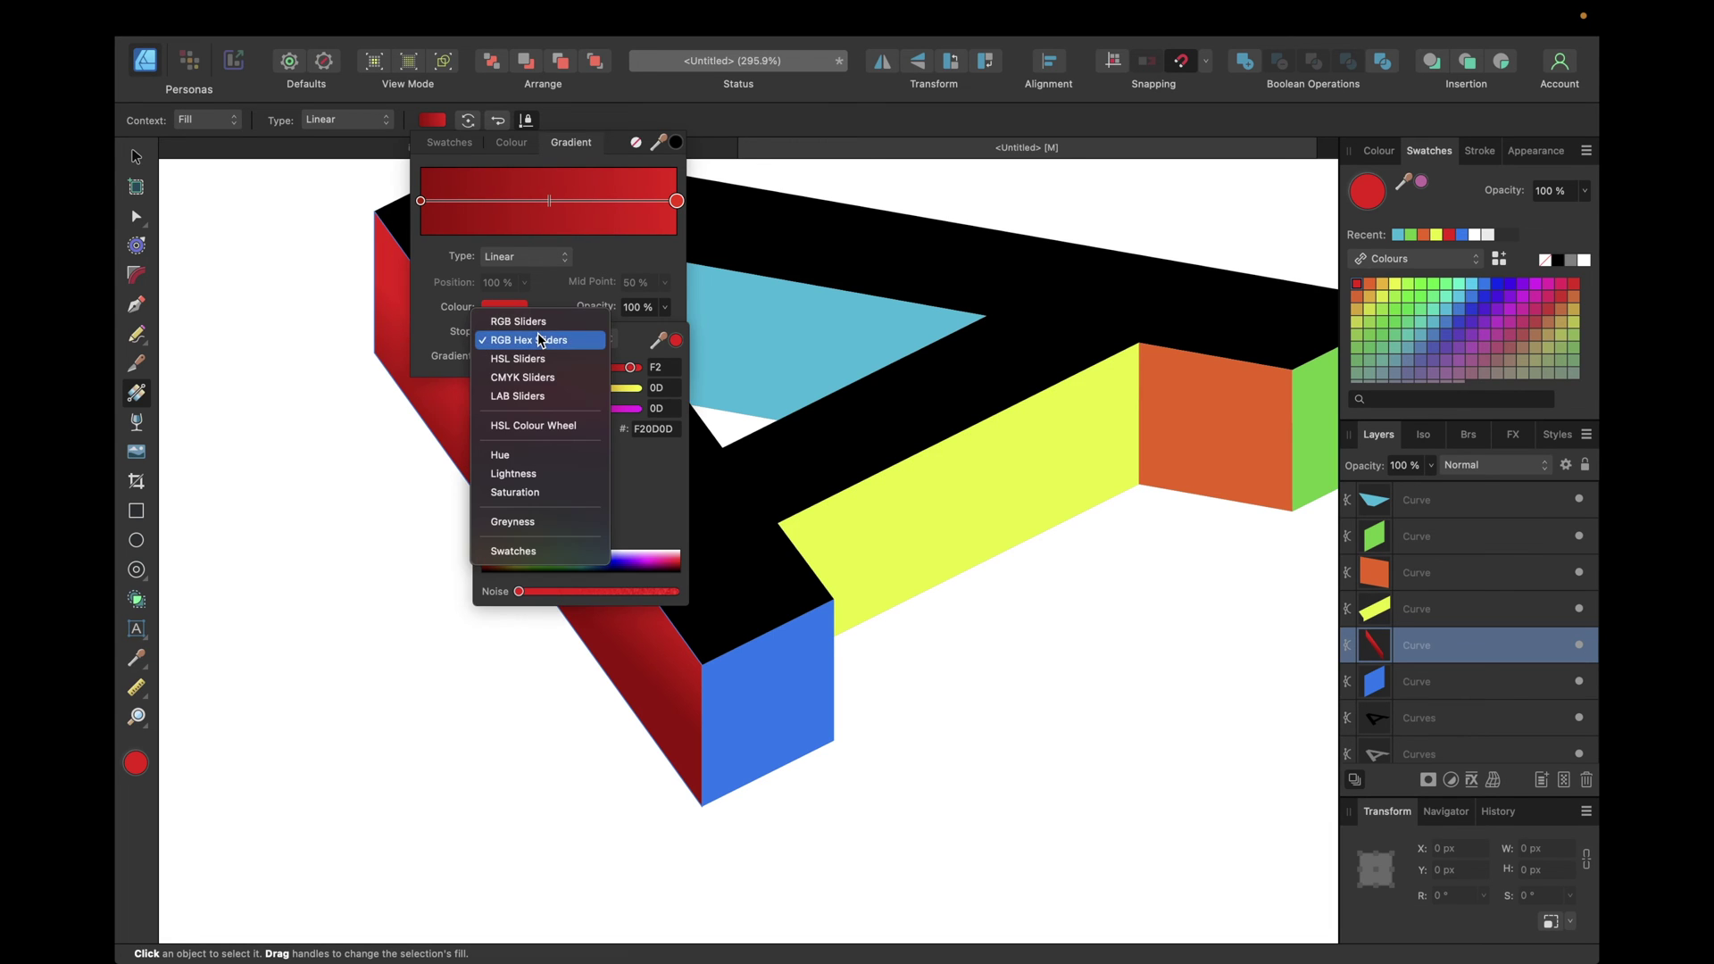
{"action": "left_click", "coordinate": [547, 454]}
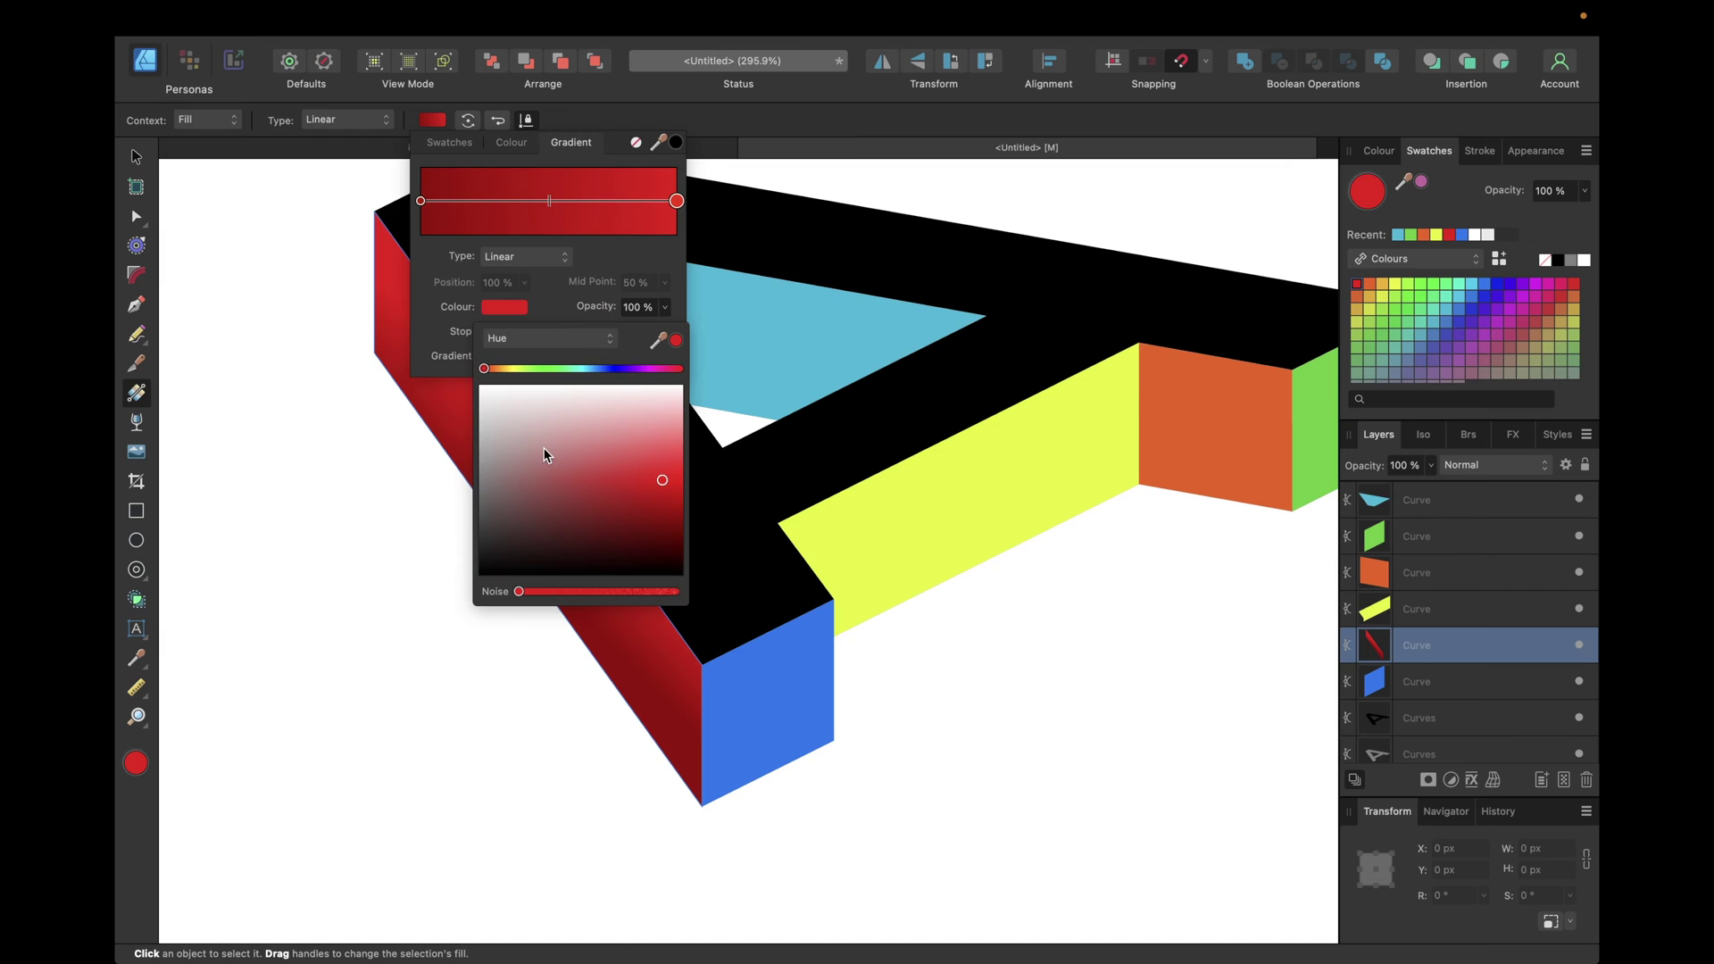
{"action": "left_click", "coordinate": [569, 341]}
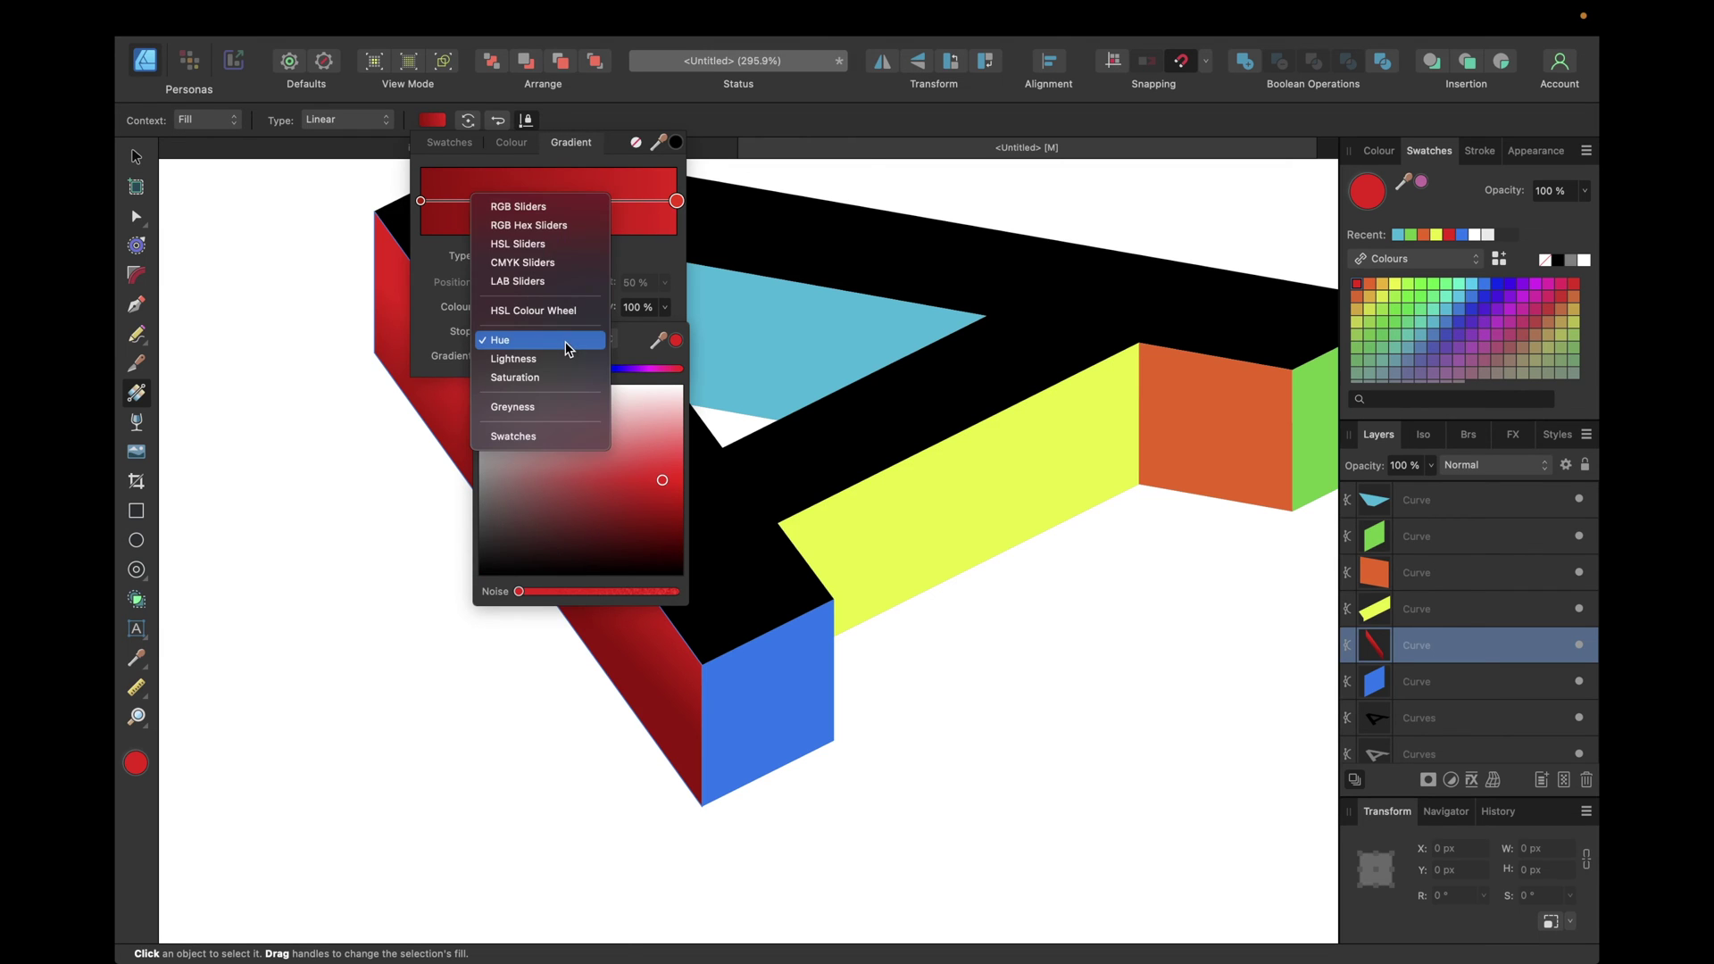
{"action": "left_click", "coordinate": [566, 229]}
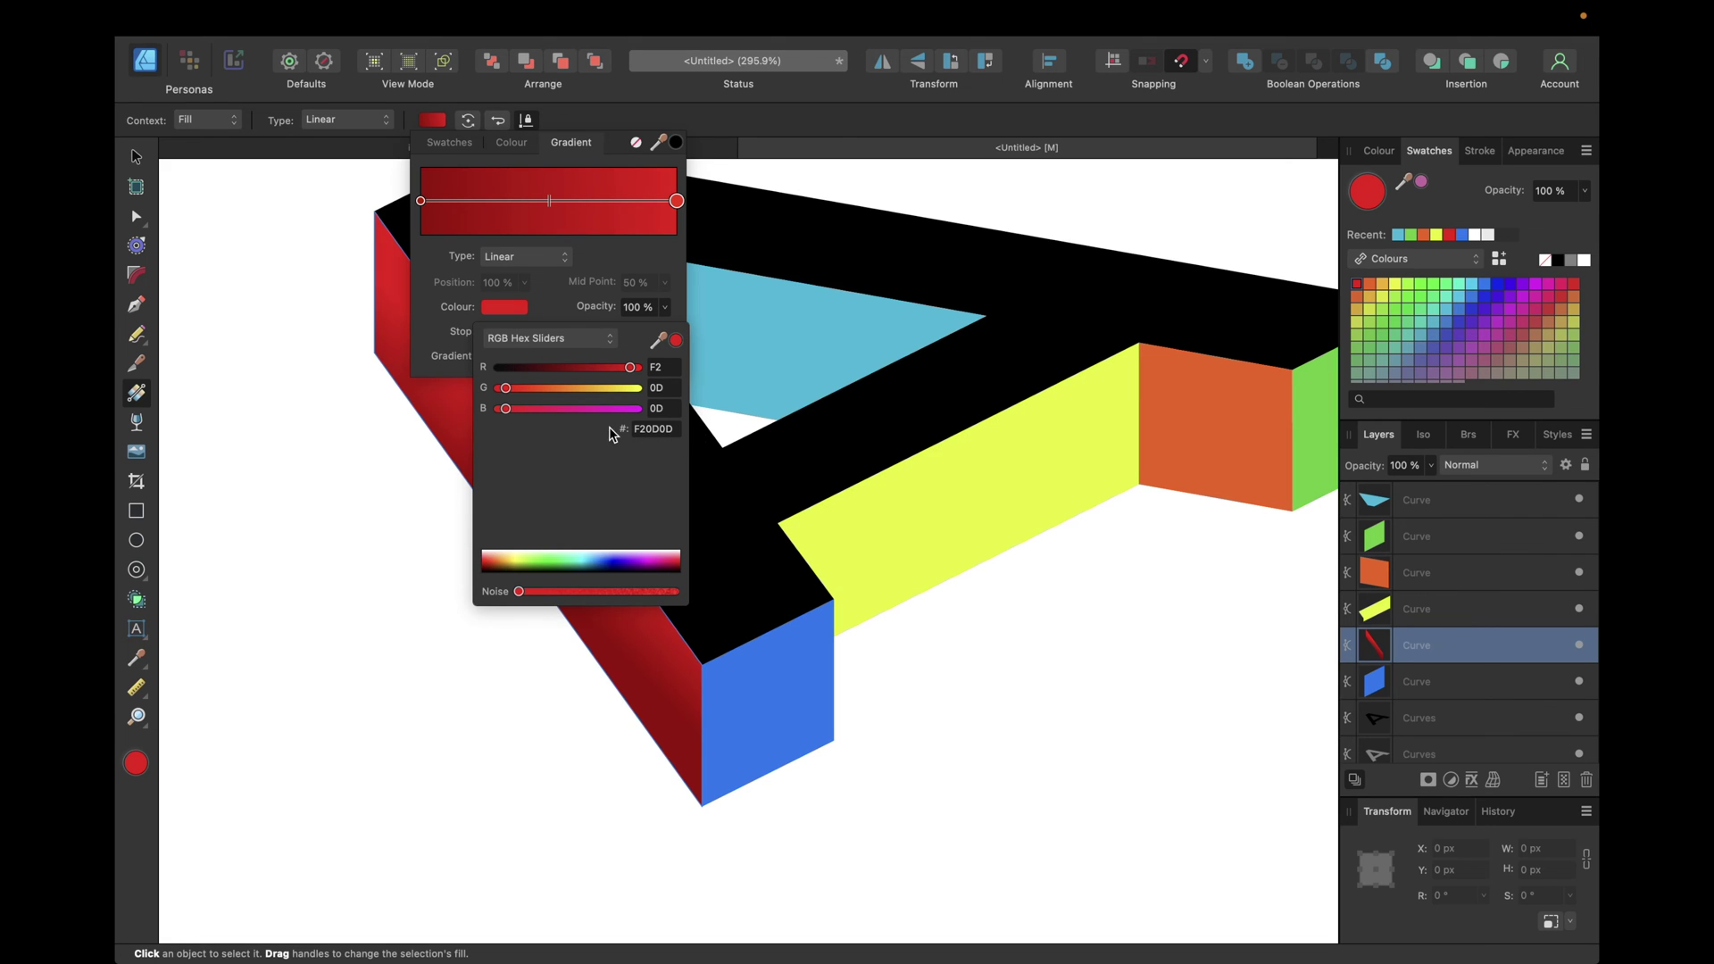
{"action": "left_click", "coordinate": [560, 339]}
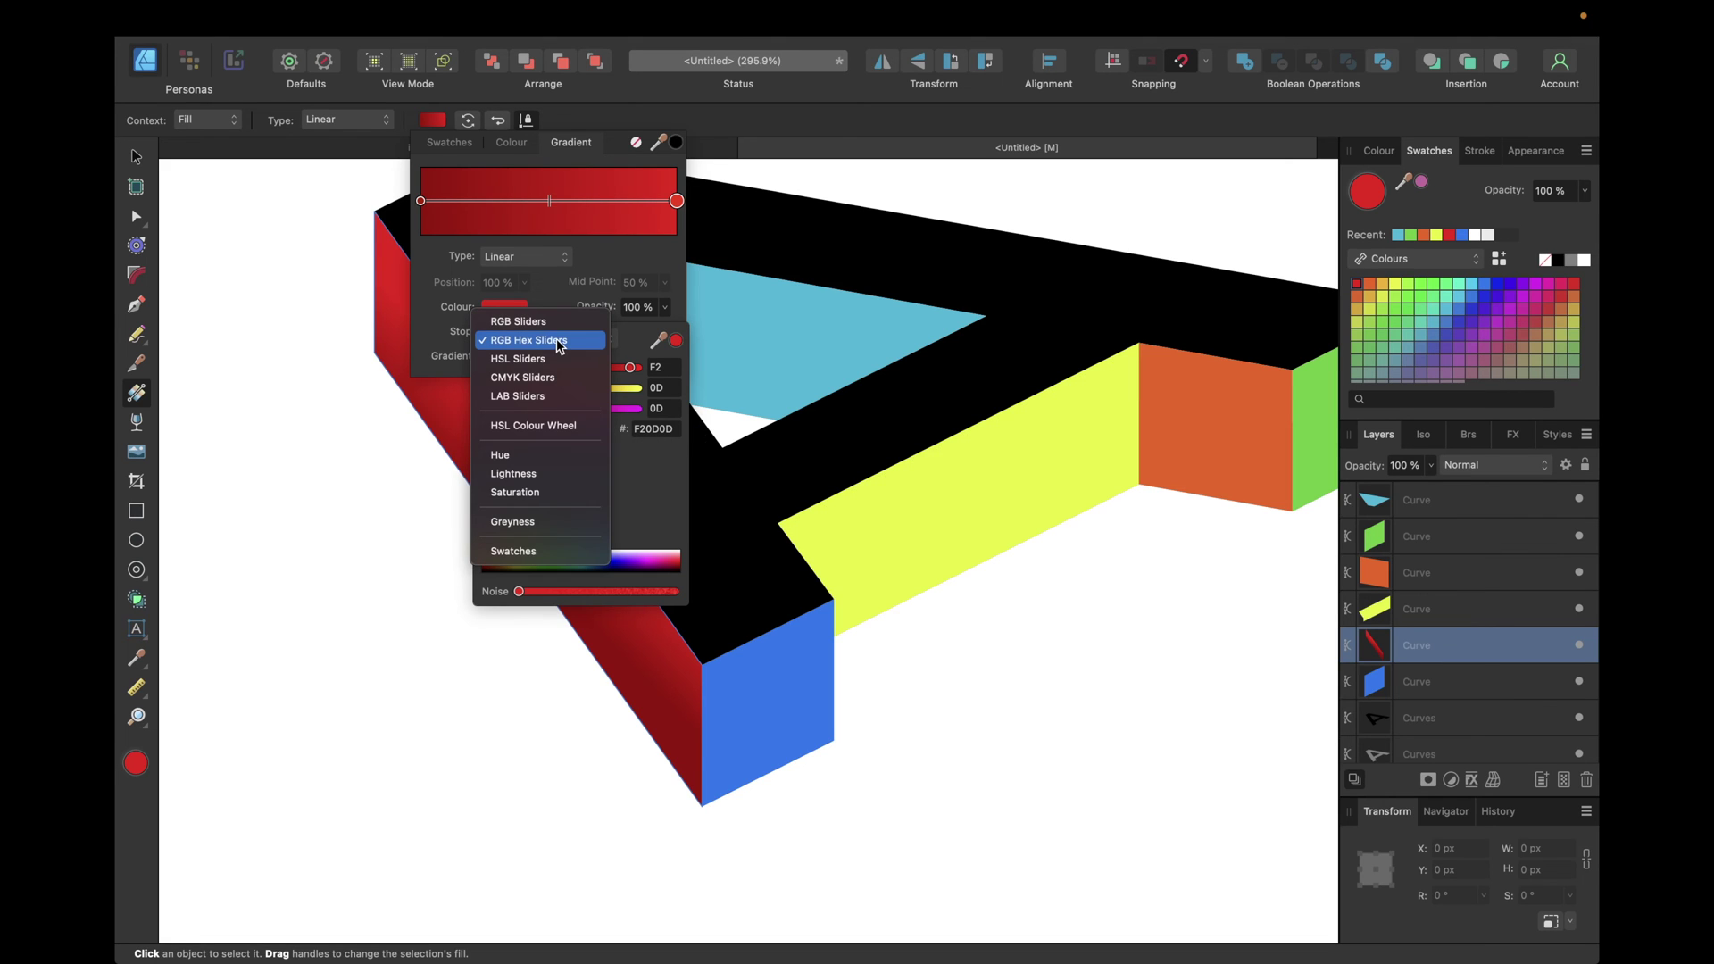
{"action": "left_click", "coordinate": [560, 454]}
{"action": "left_click", "coordinate": [647, 369]}
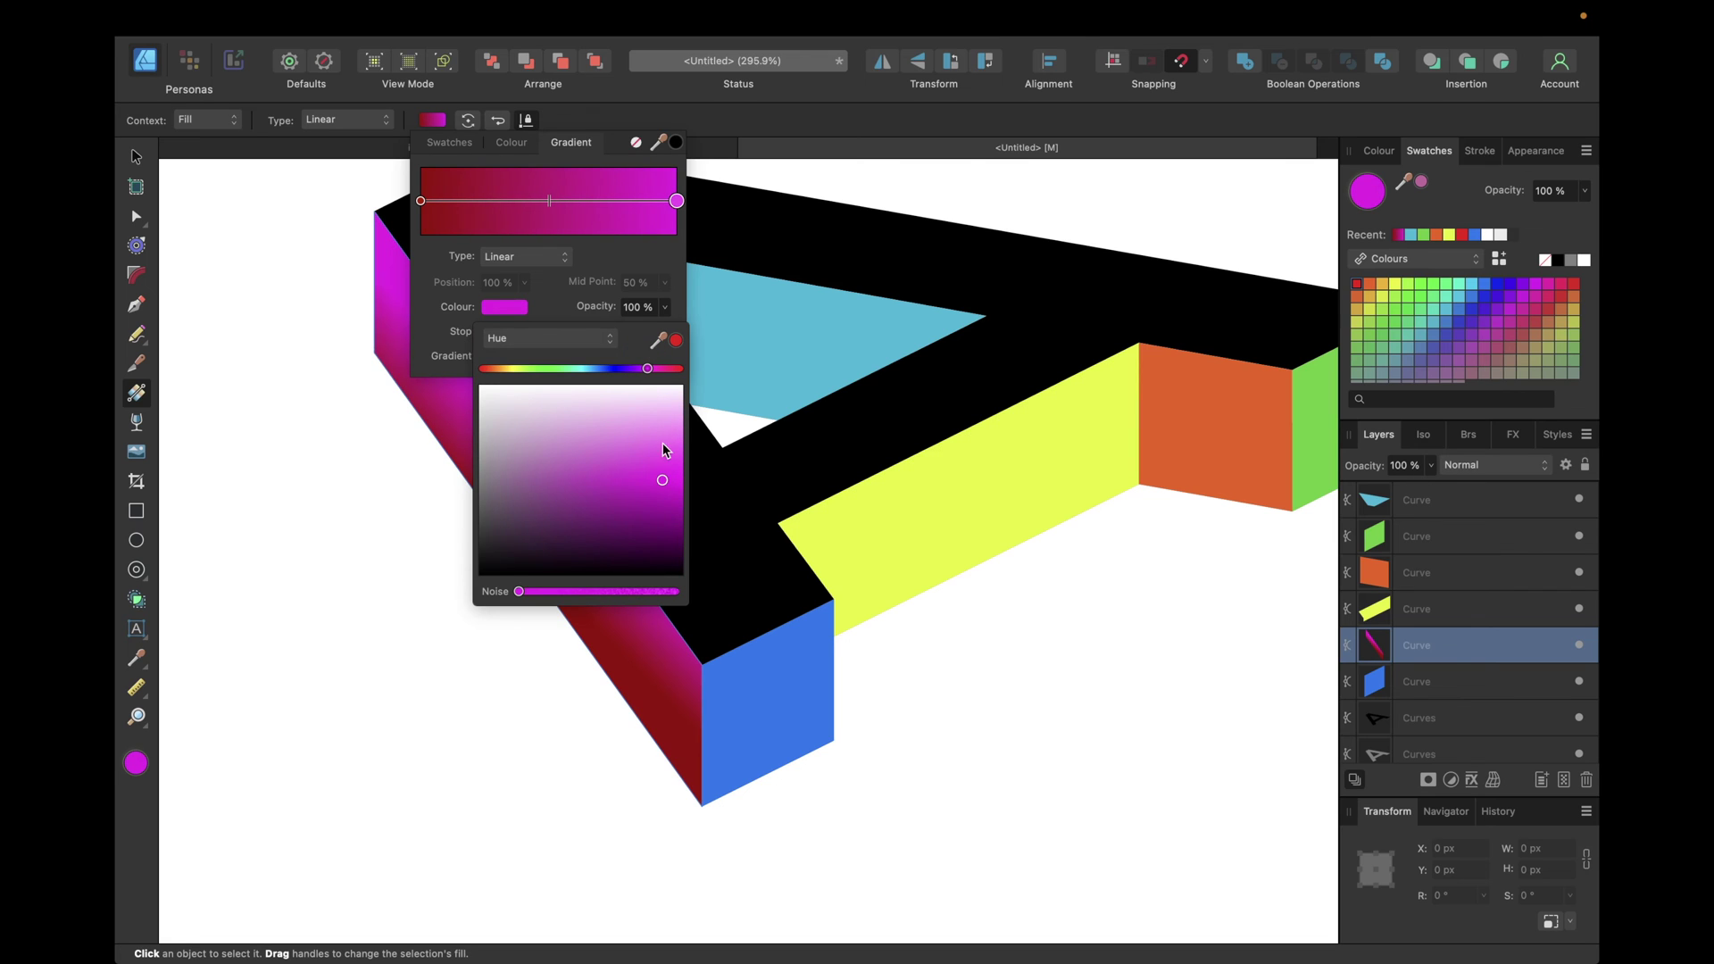
{"action": "left_click_drag", "start_coordinate": [662, 479], "coordinate": [656, 458]}
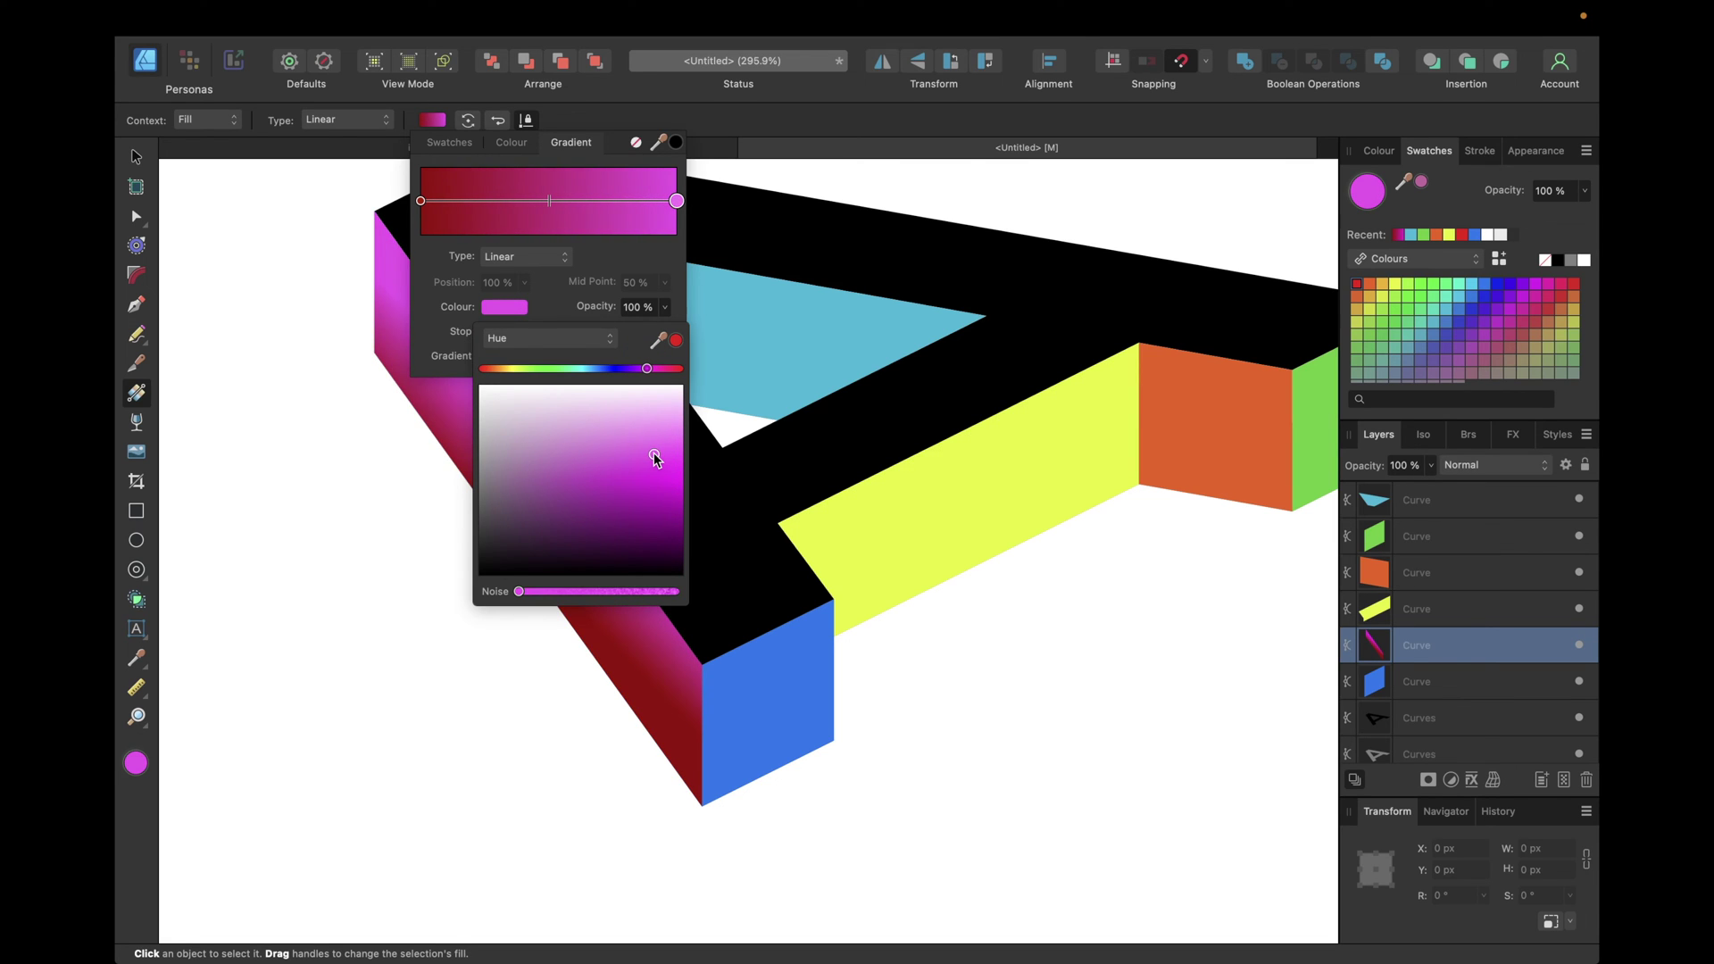
{"action": "left_click_drag", "start_coordinate": [653, 458], "coordinate": [654, 470]}
{"action": "left_click", "coordinate": [566, 339]}
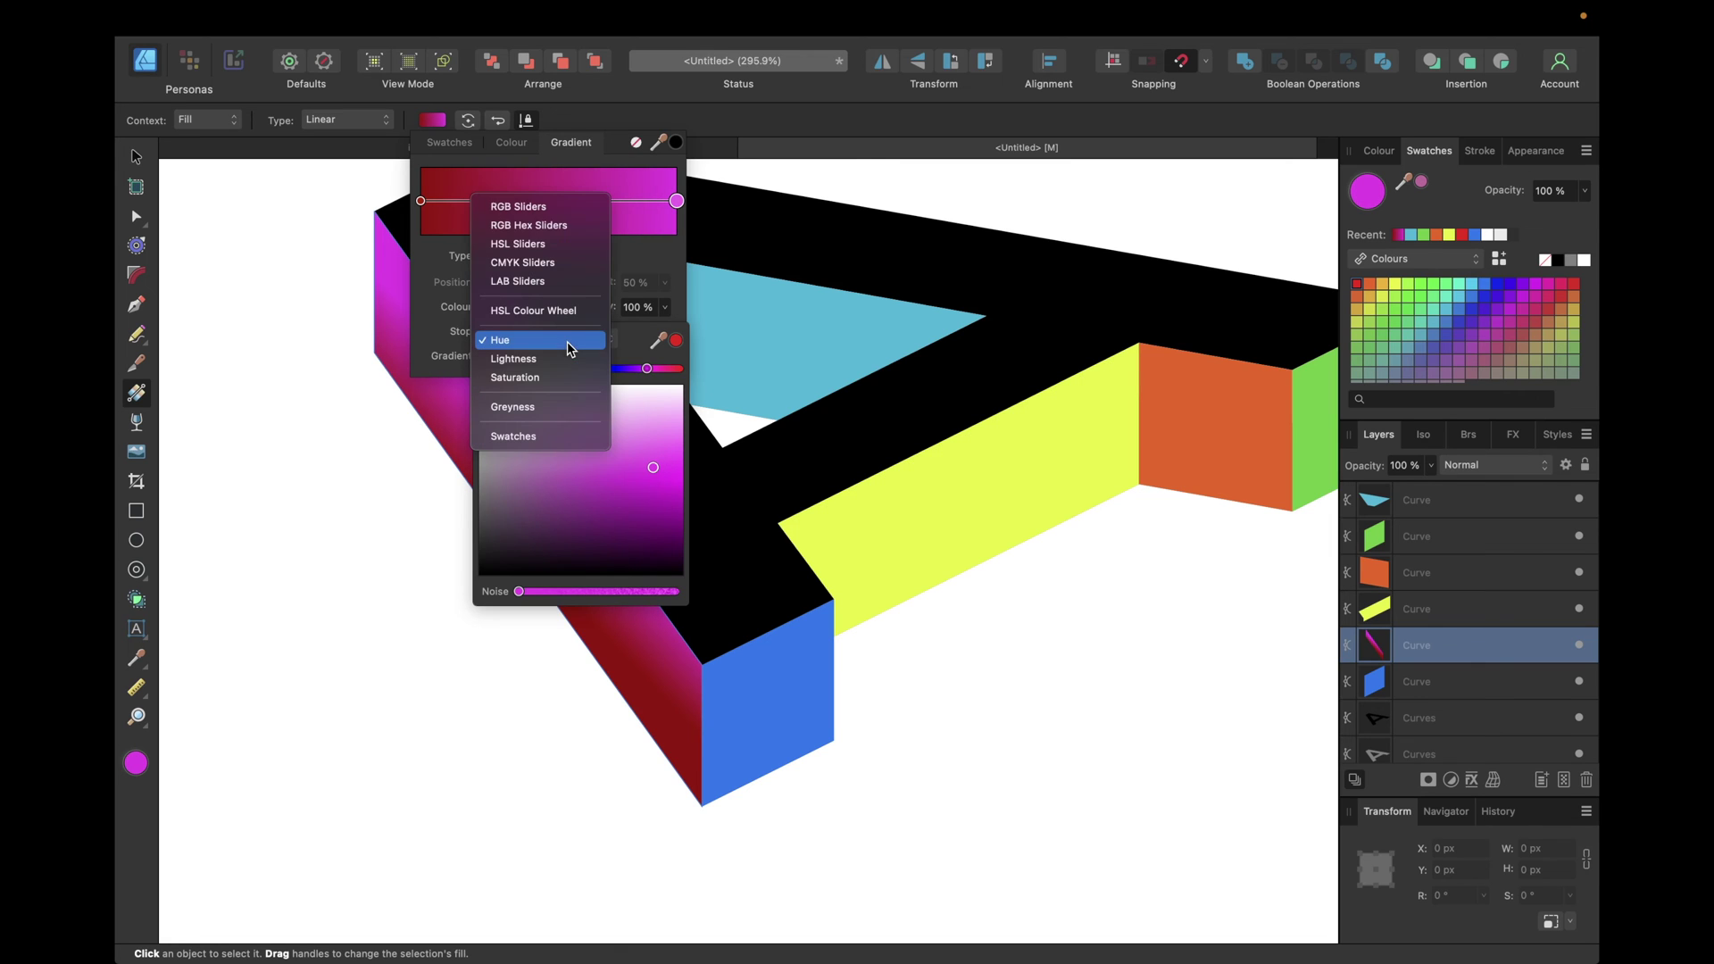
{"action": "left_click", "coordinate": [566, 227]}
{"action": "left_click", "coordinate": [658, 429]}
{"action": "key", "text": "super+c"}
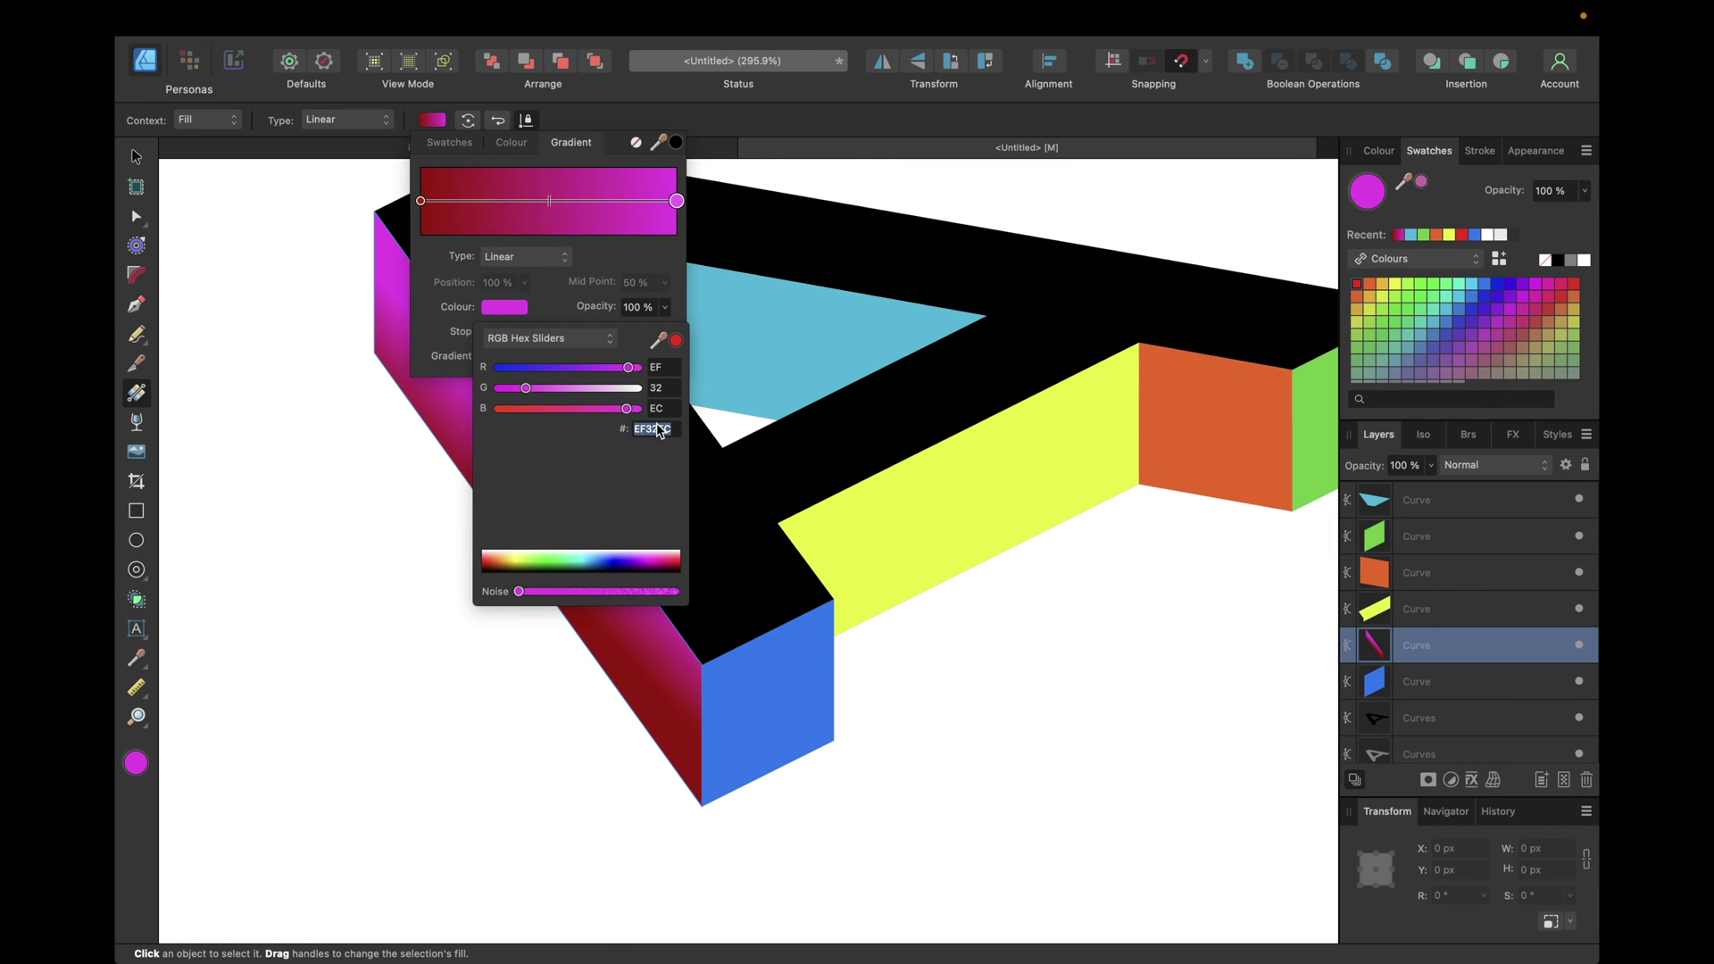
Paste EF32EC into the left stop and darken it to a deep purple-magenta
{"action": "left_click", "coordinate": [421, 202]}
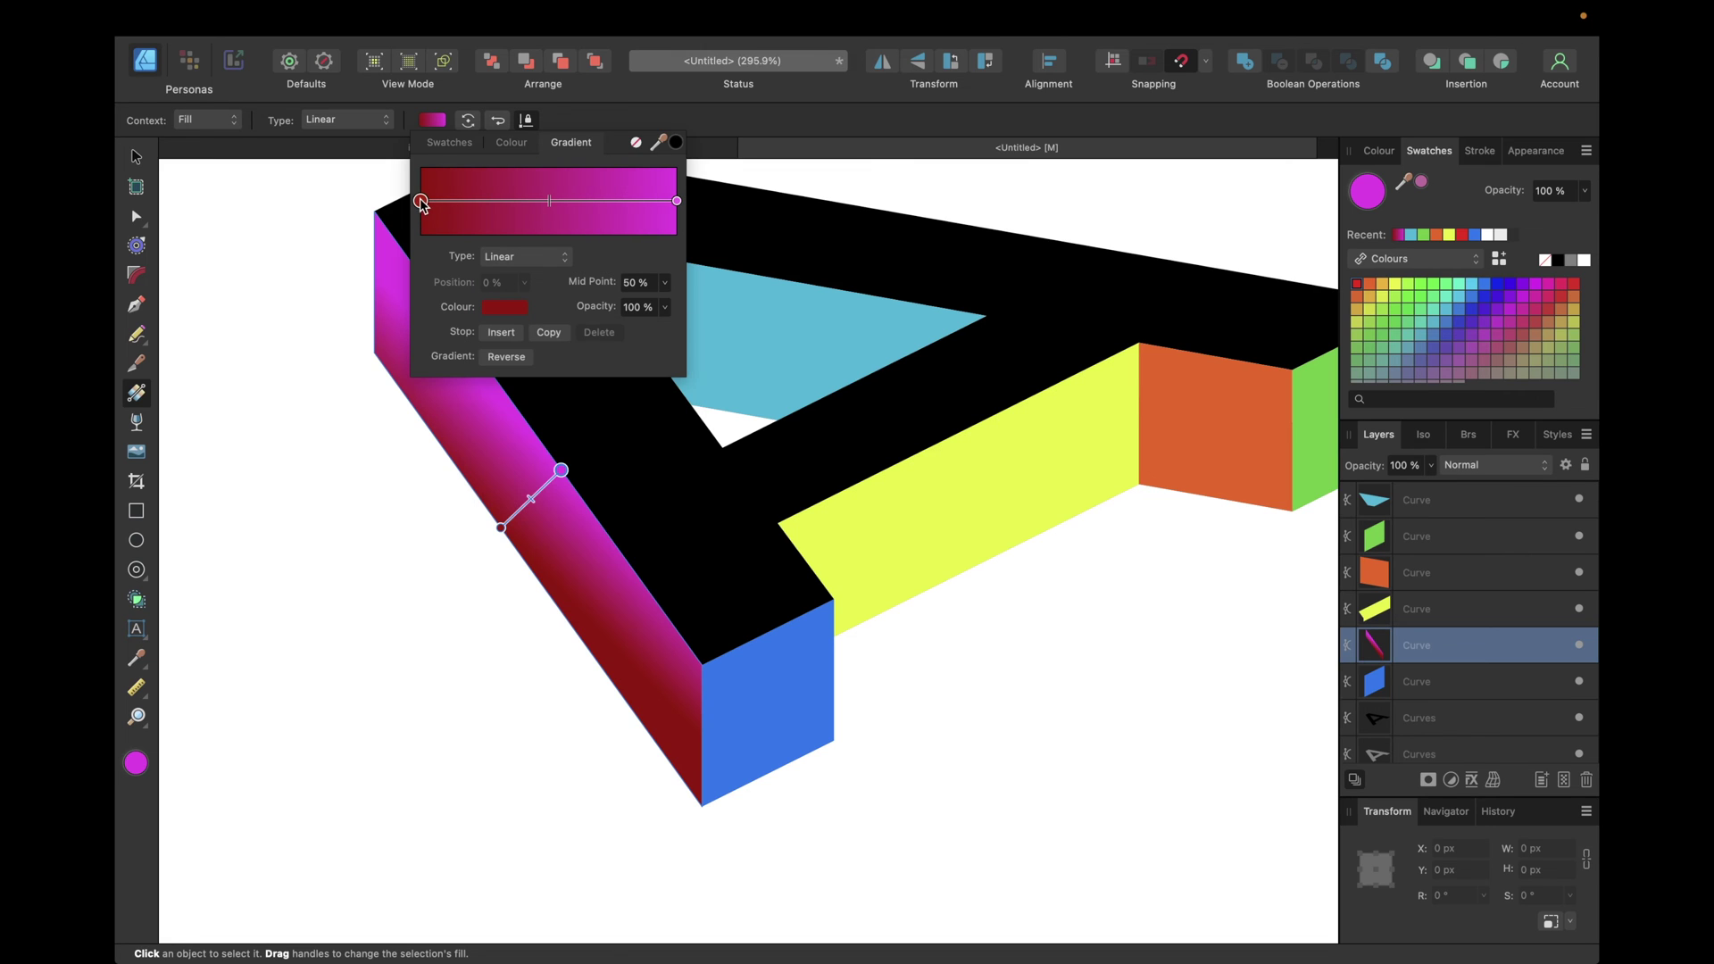
{"action": "left_click", "coordinate": [518, 309]}
{"action": "left_click", "coordinate": [652, 430]}
{"action": "key", "text": "super+v"}
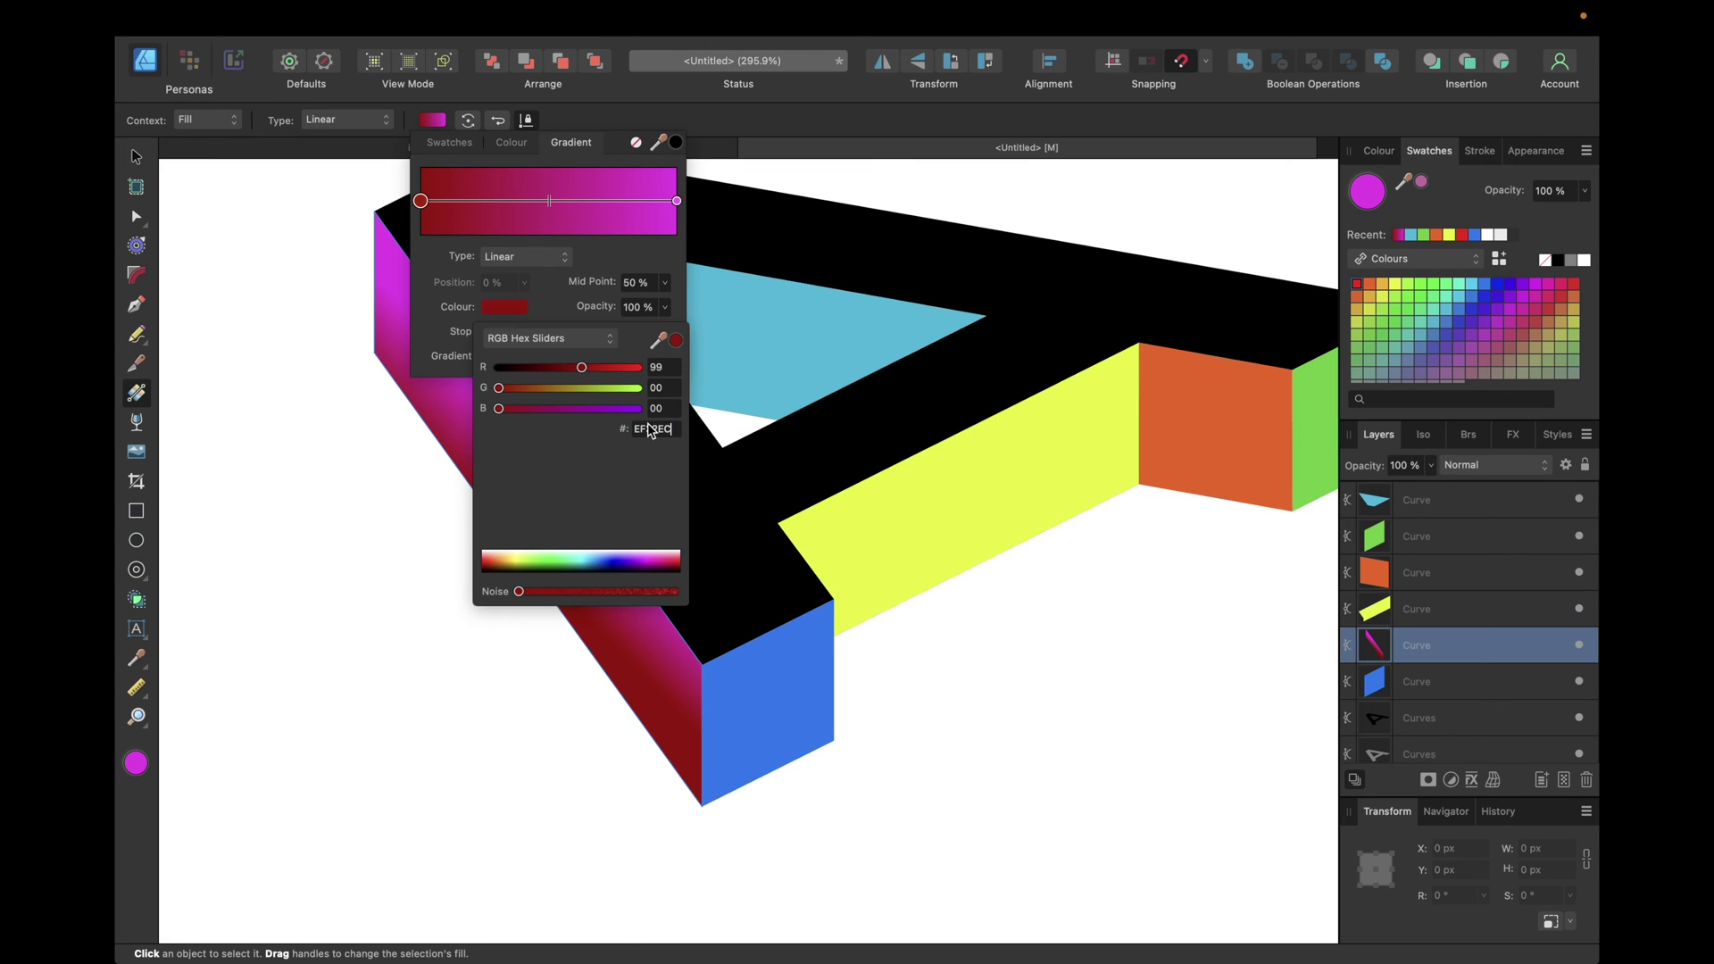
{"action": "key", "text": "Return"}
{"action": "left_click", "coordinate": [538, 339]}
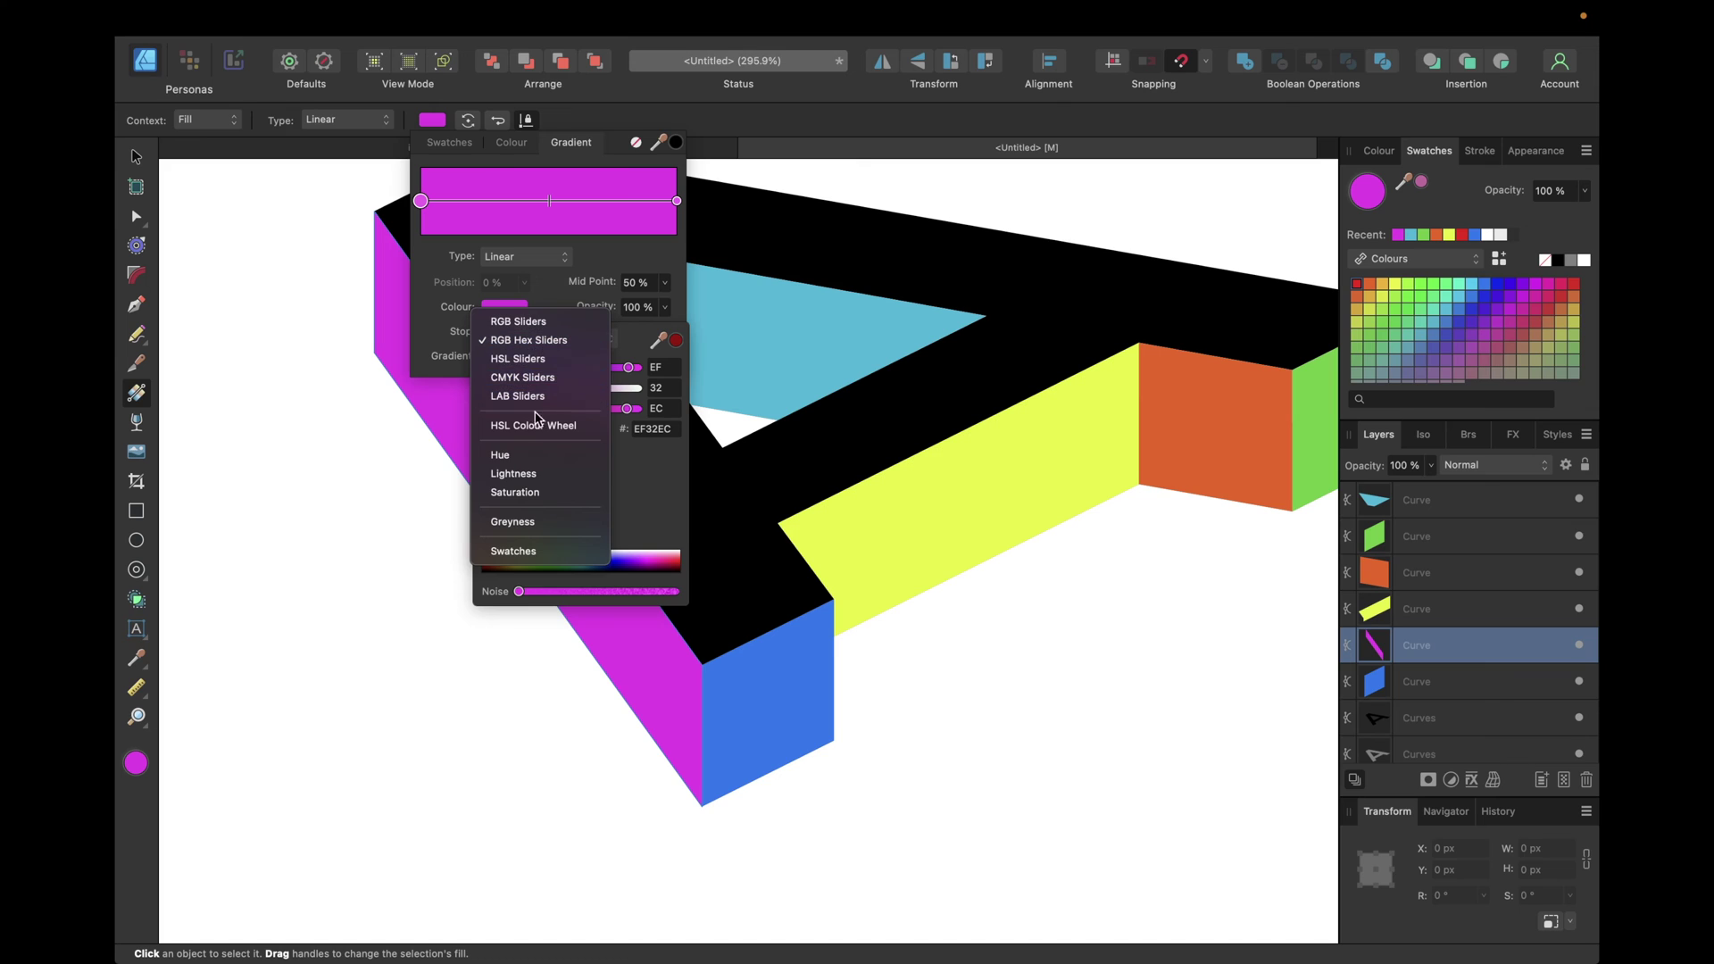
{"action": "left_click", "coordinate": [527, 455]}
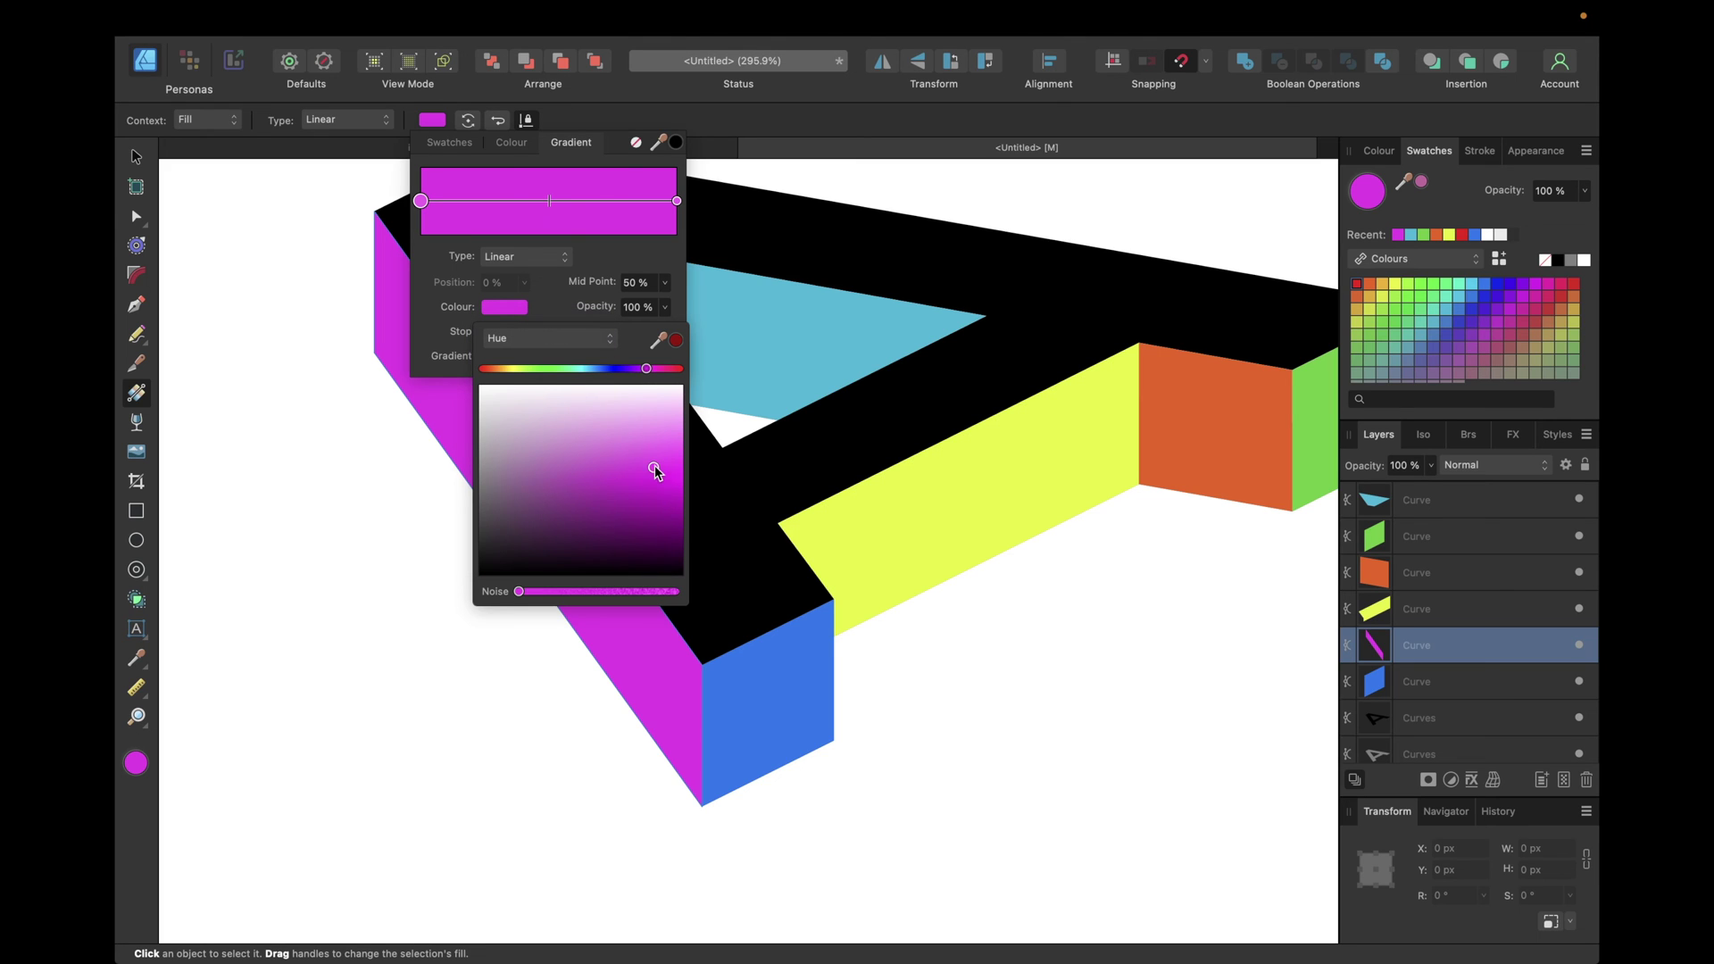
{"action": "left_click_drag", "start_coordinate": [655, 467], "coordinate": [650, 518]}
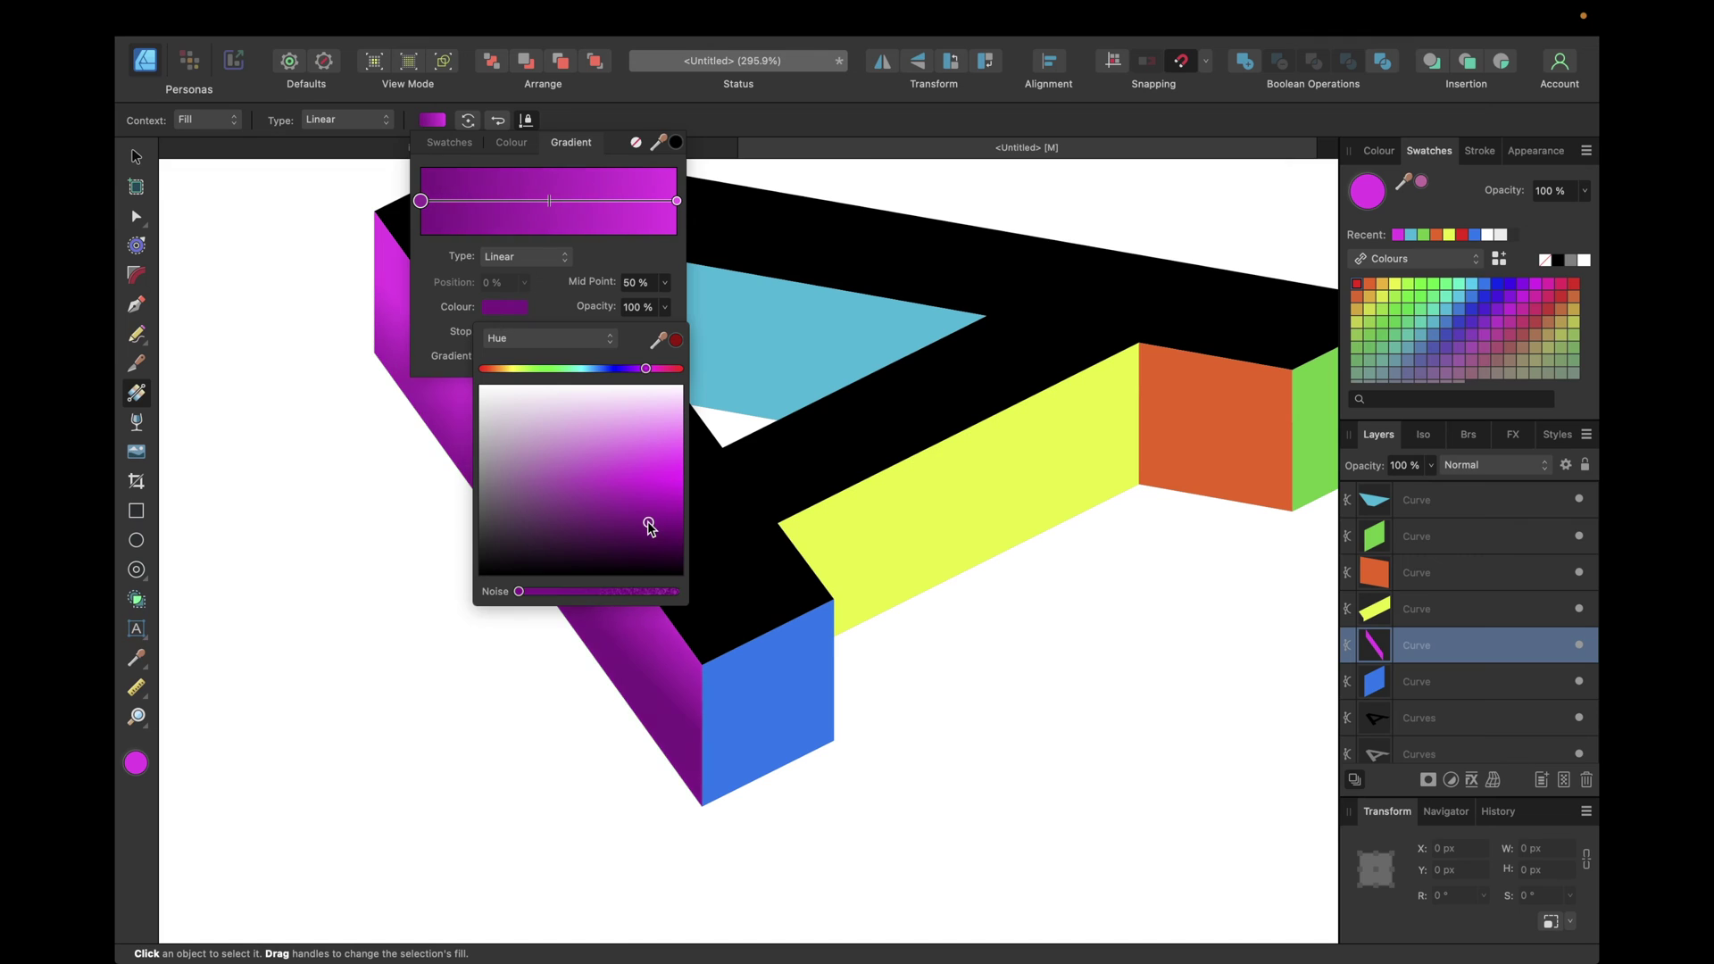
{"action": "left_click_drag", "start_coordinate": [649, 529], "coordinate": [649, 523]}
Apply the recent magenta gradient to the small front face, running bottom corner to top corner
{"action": "left_click", "coordinate": [366, 356]}
{"action": "scroll", "coordinate": [571, 479], "scroll_direction": "down", "scroll_amount": 3}
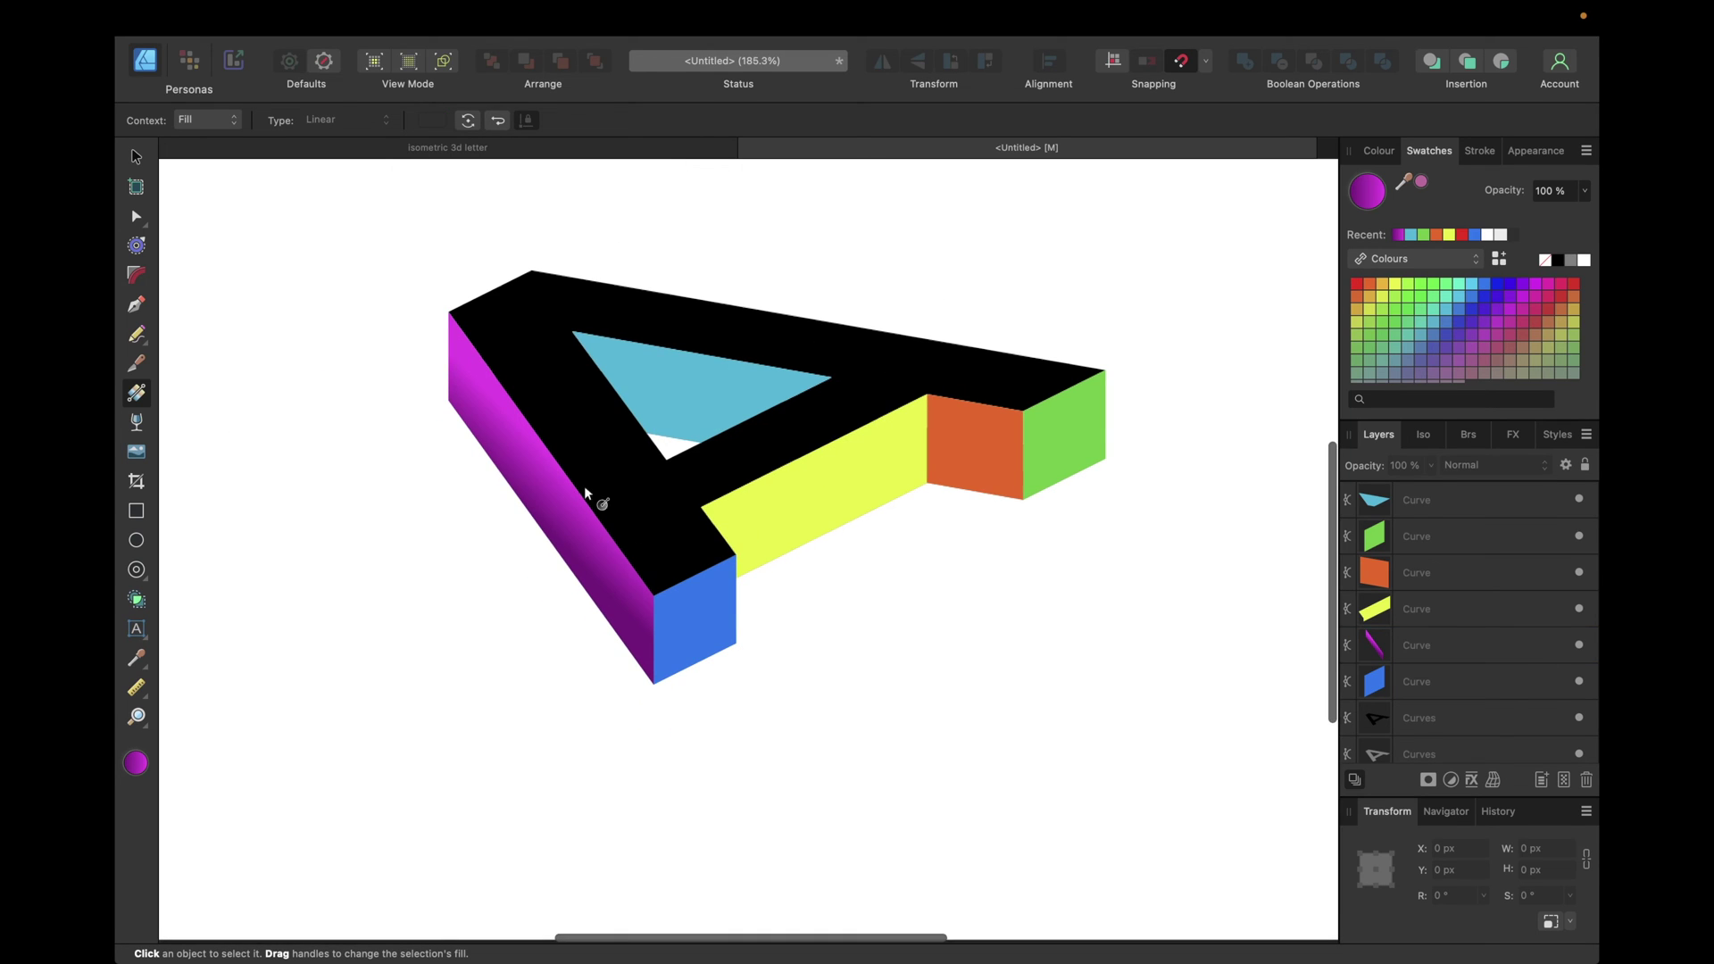
{"action": "left_click", "coordinate": [688, 615]}
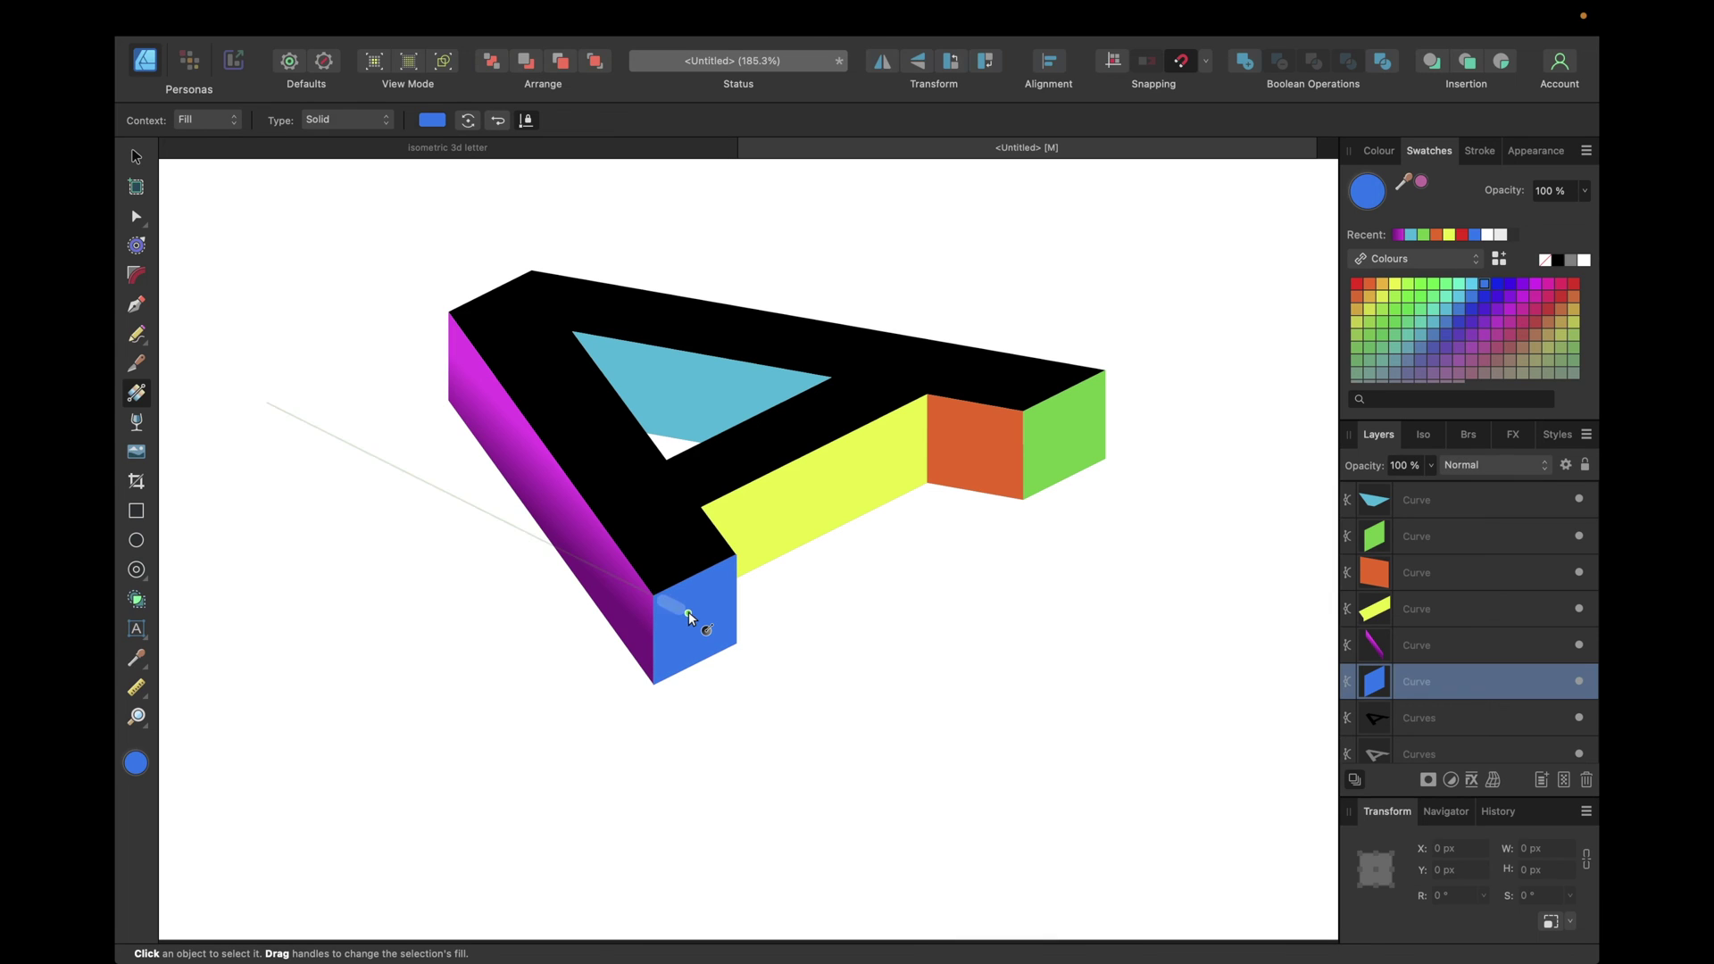
{"action": "left_click", "coordinate": [1399, 237]}
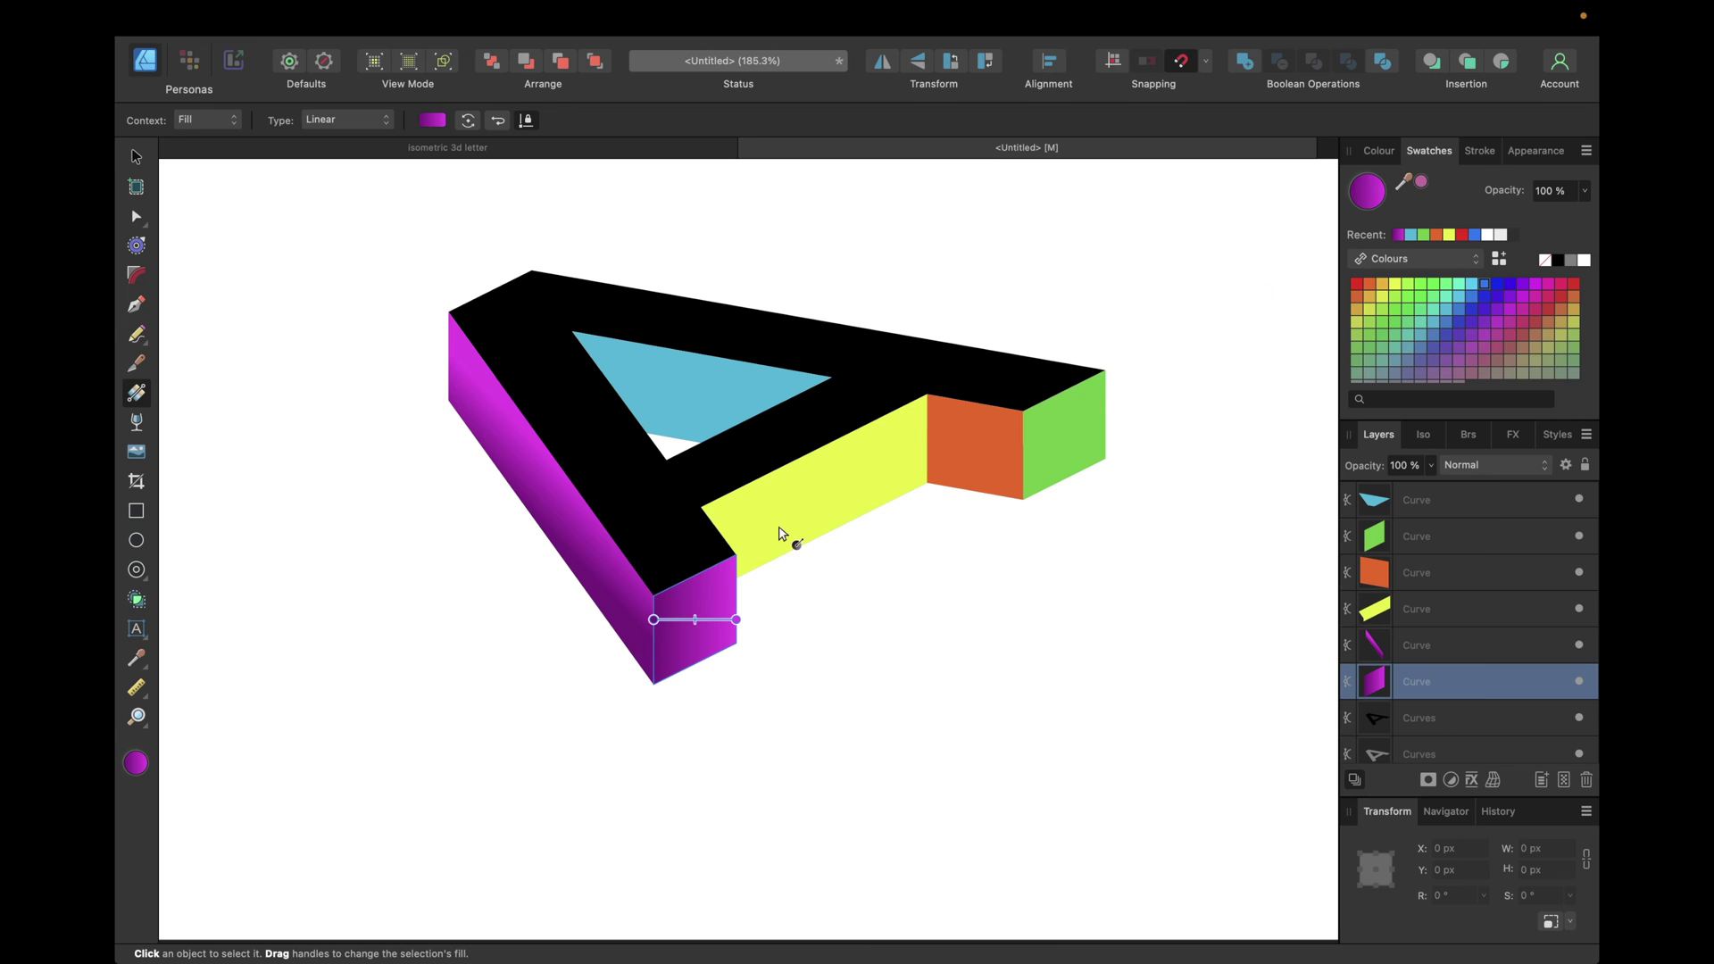
{"action": "left_click_drag", "start_coordinate": [654, 619], "coordinate": [681, 669]}
{"action": "left_click_drag", "start_coordinate": [735, 619], "coordinate": [702, 572]}
Select the yellow inner side face of the letter
{"action": "scroll", "coordinate": [683, 612], "scroll_direction": "up", "scroll_amount": 5}
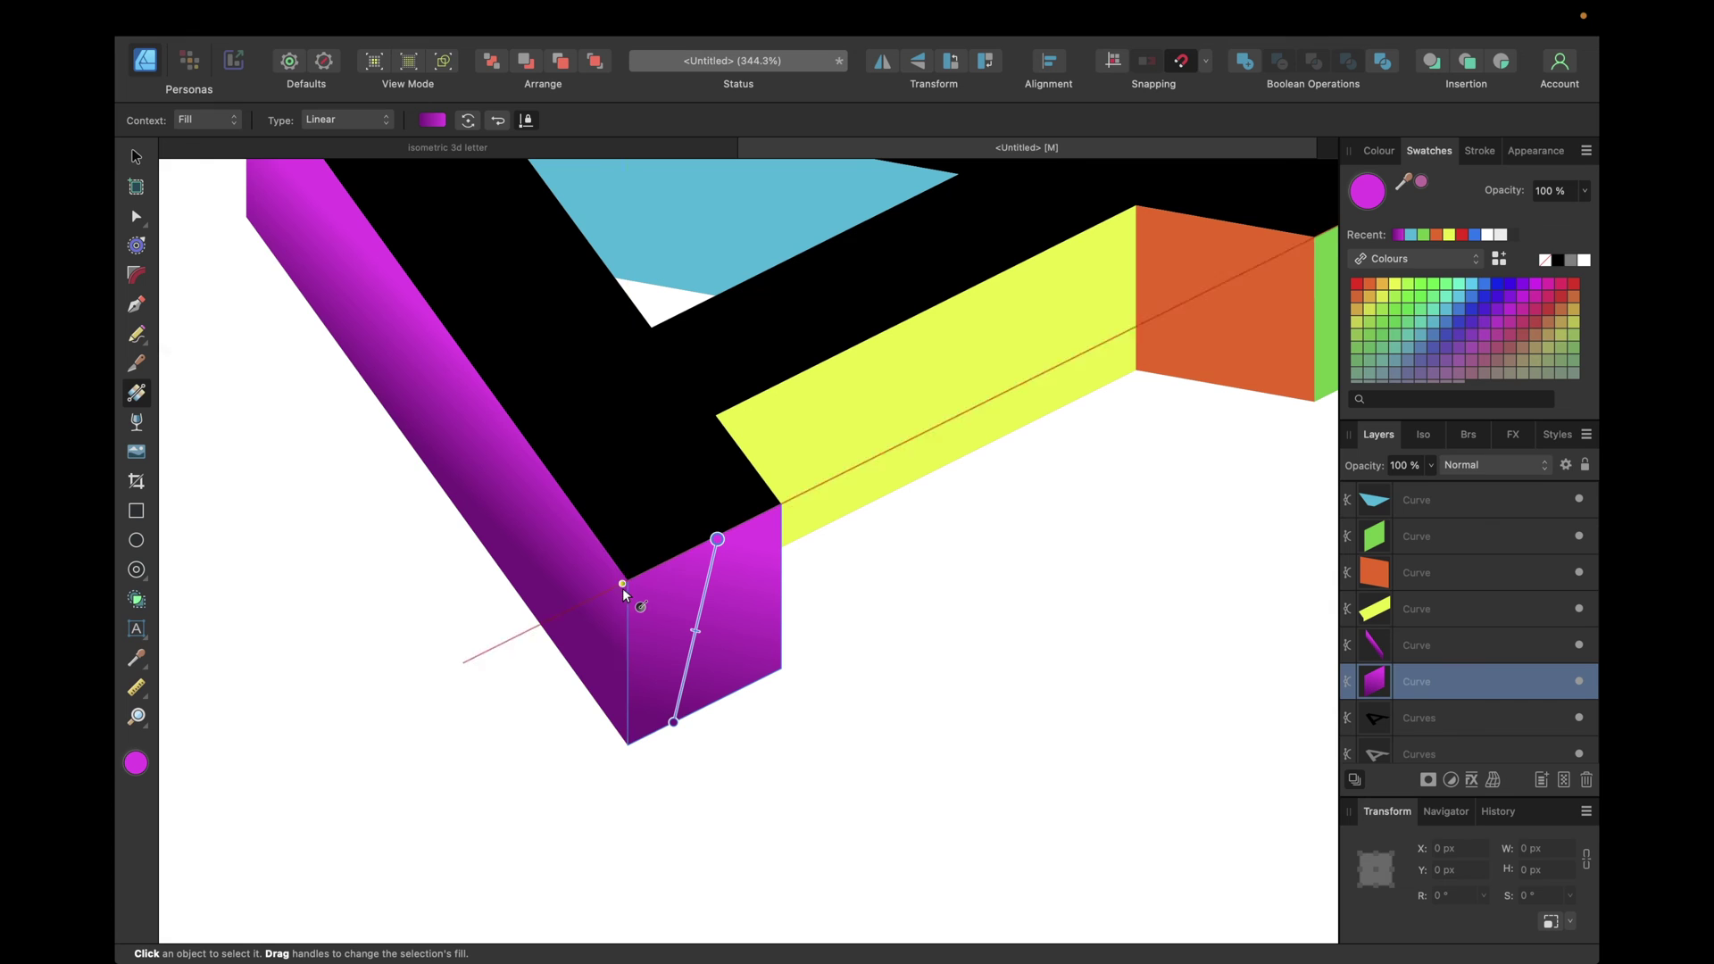
{"action": "scroll", "coordinate": [758, 545], "scroll_direction": "right", "scroll_amount": 5}
{"action": "scroll", "coordinate": [758, 544], "scroll_direction": "up", "scroll_amount": 2}
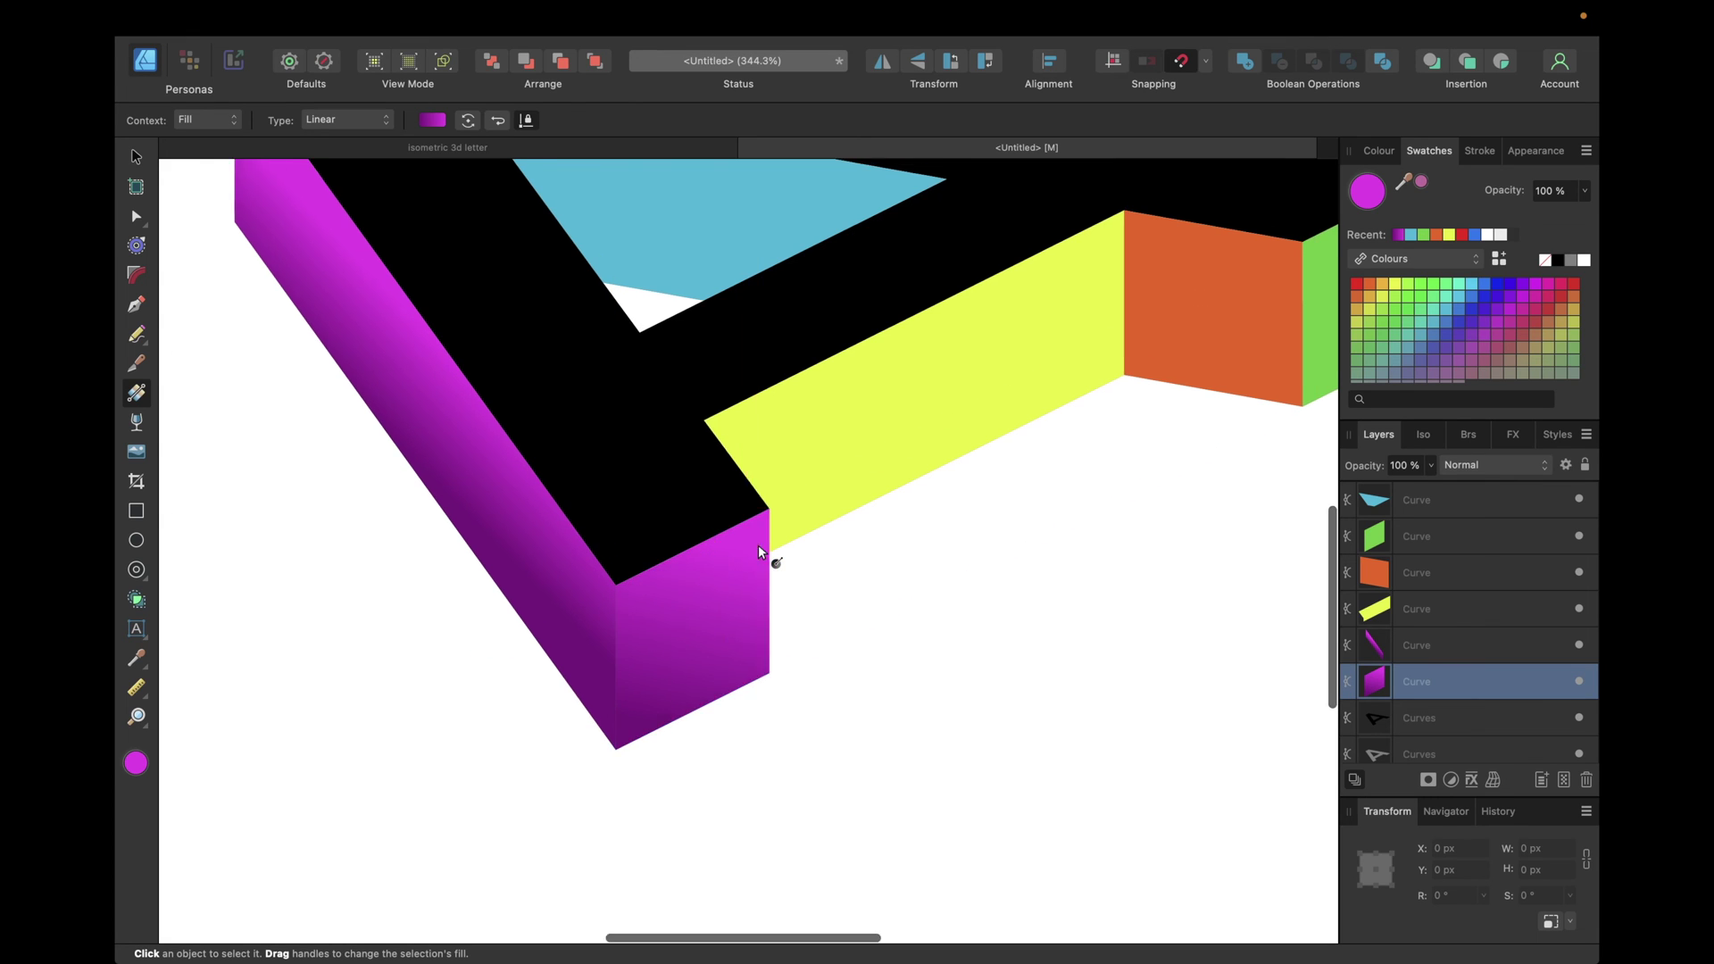
{"action": "left_click", "coordinate": [842, 437]}
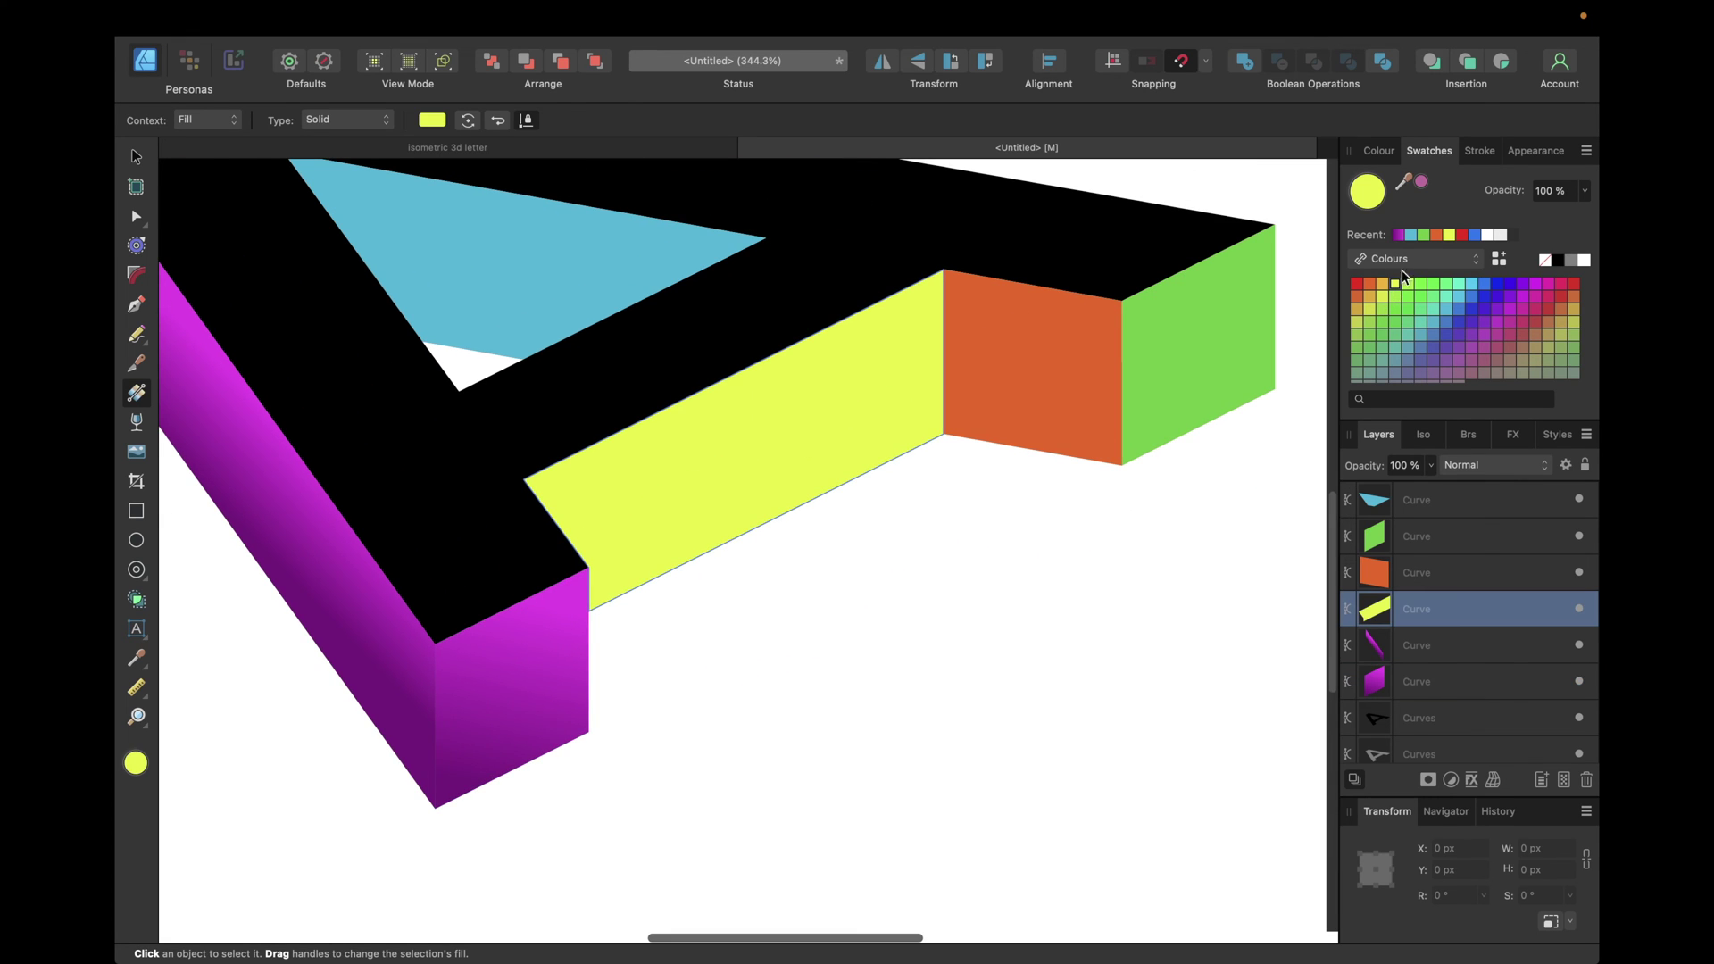
Fill the yellow face with the magenta gradient, angled from bottom edge to top edge
{"action": "left_click_drag", "start_coordinate": [523, 440], "coordinate": [944, 440]}
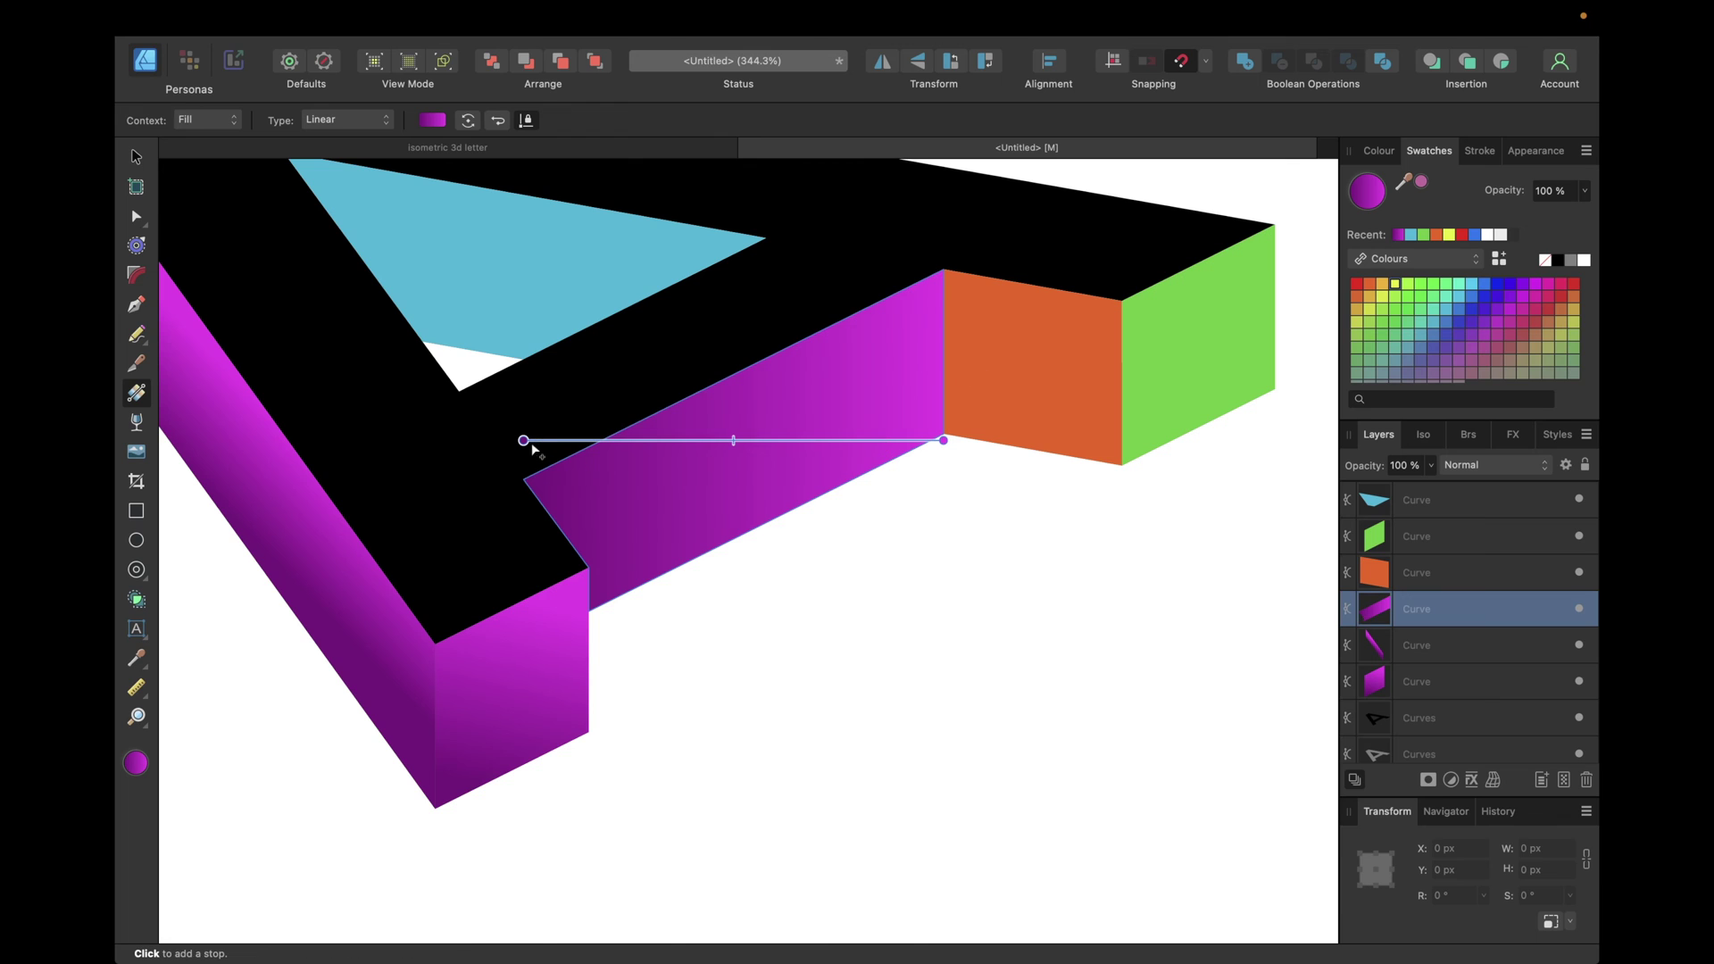
{"action": "left_click_drag", "start_coordinate": [523, 440], "coordinate": [753, 529]}
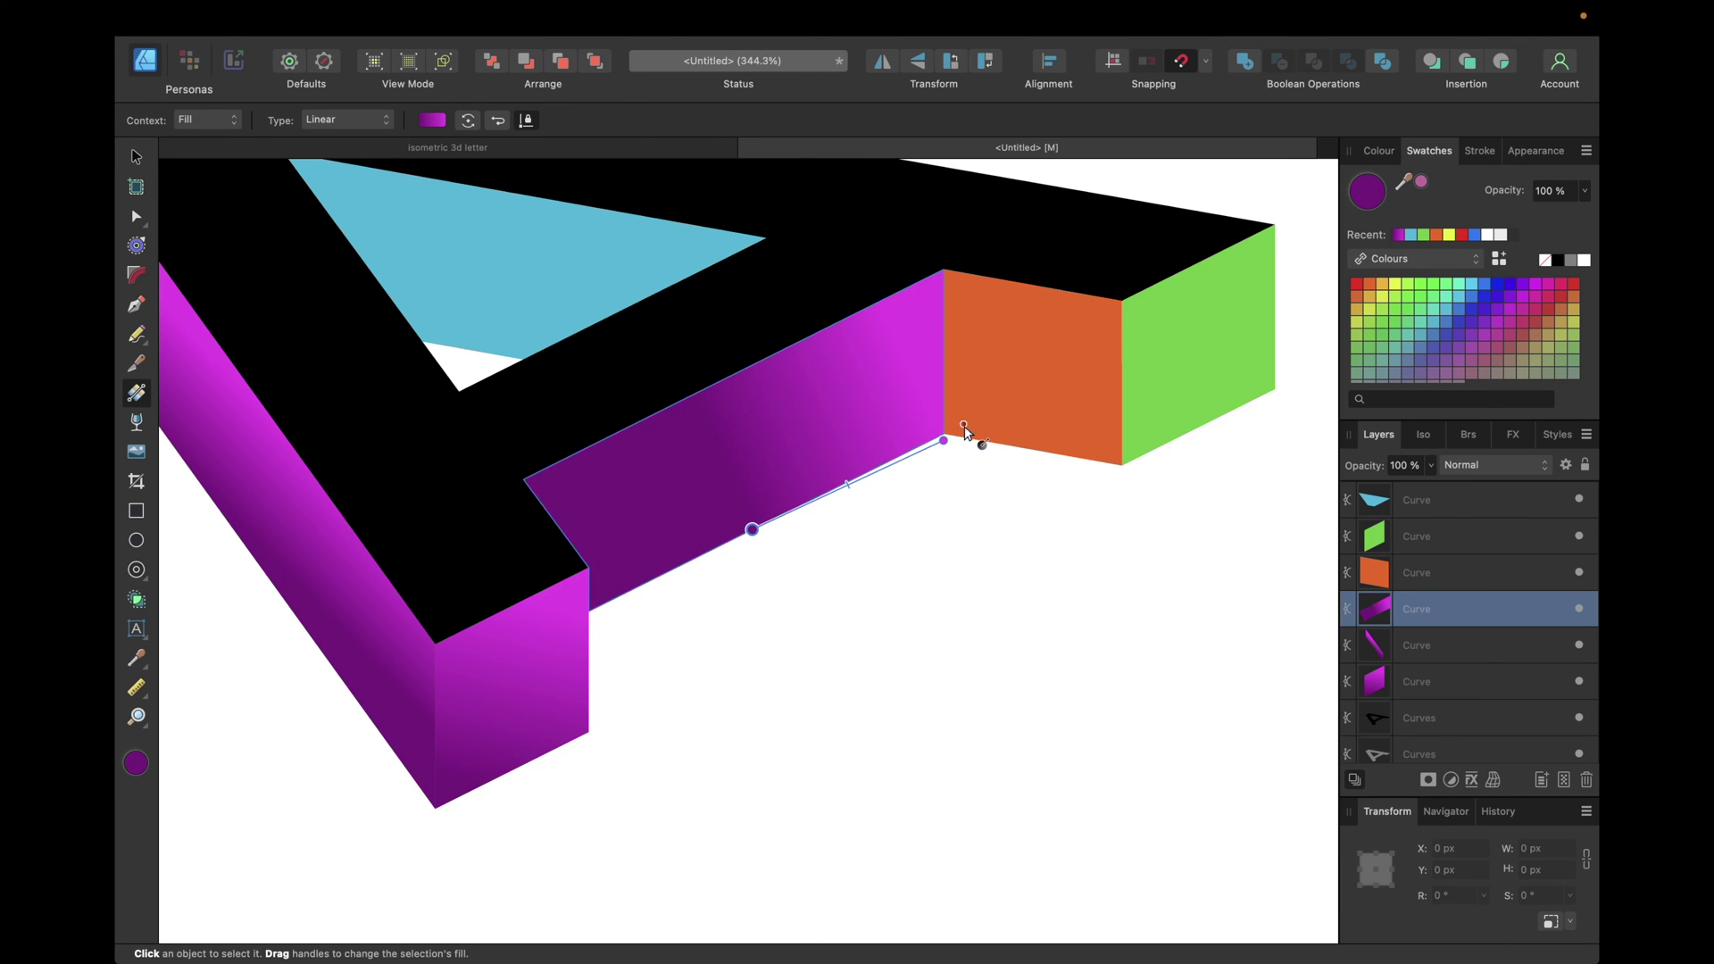
{"action": "left_click_drag", "start_coordinate": [944, 441], "coordinate": [740, 370]}
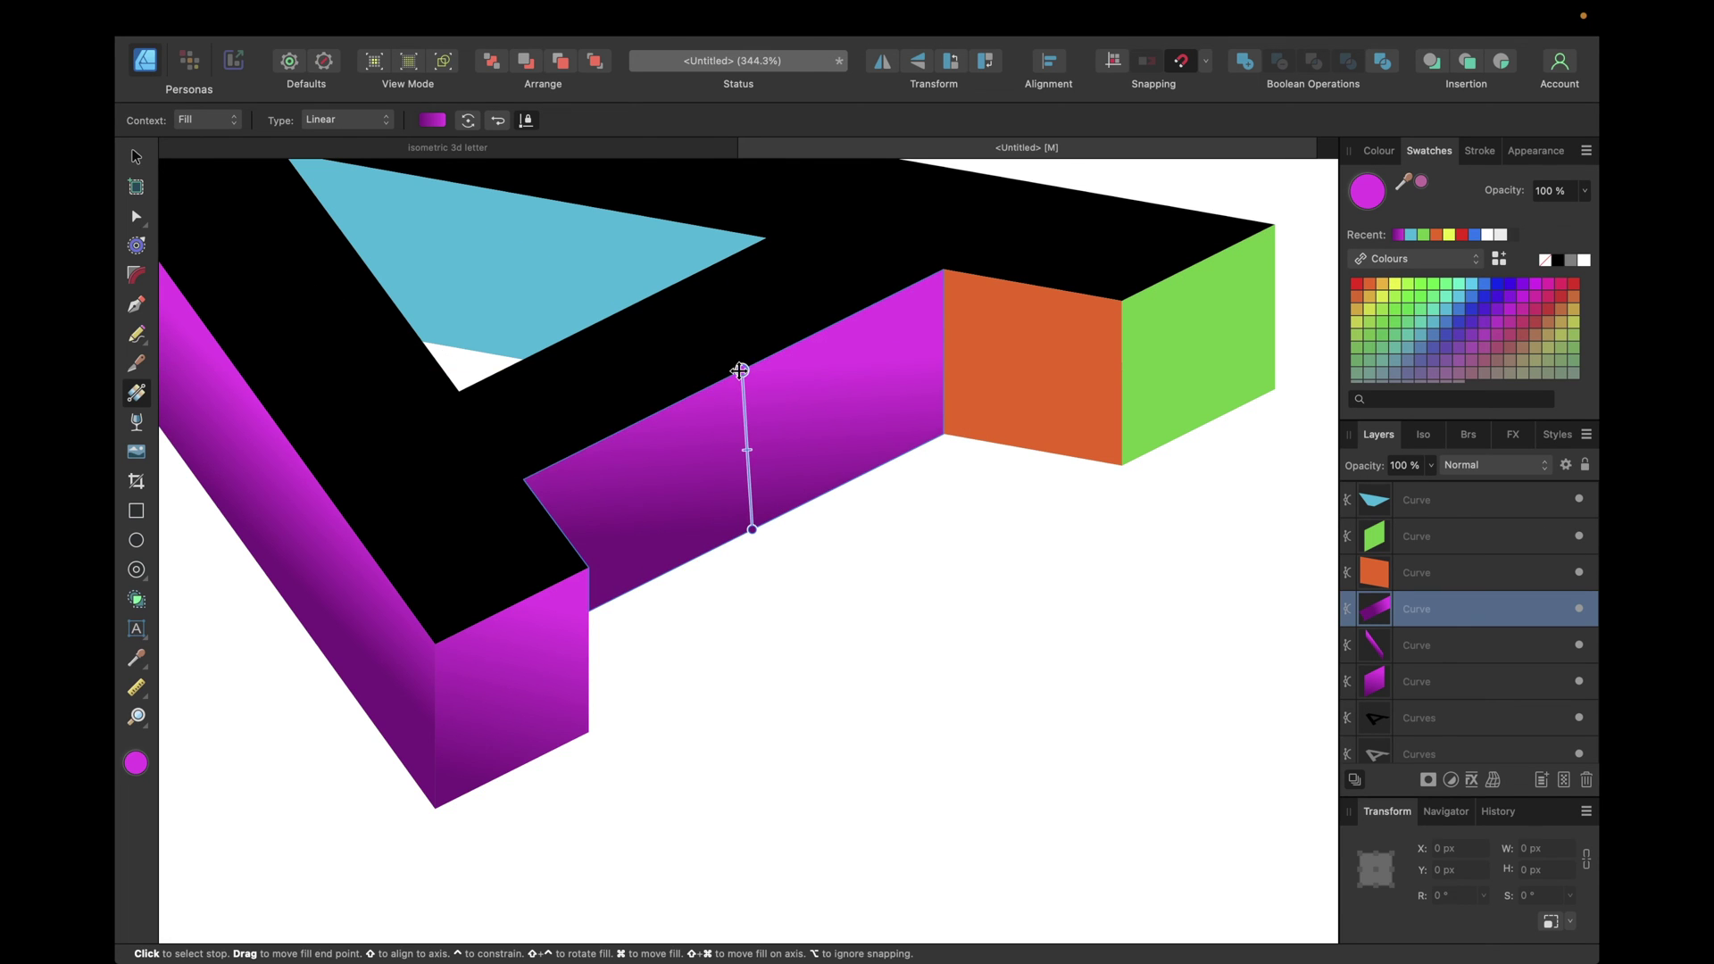
{"action": "scroll", "coordinate": [995, 318], "scroll_direction": "up", "scroll_amount": 3}
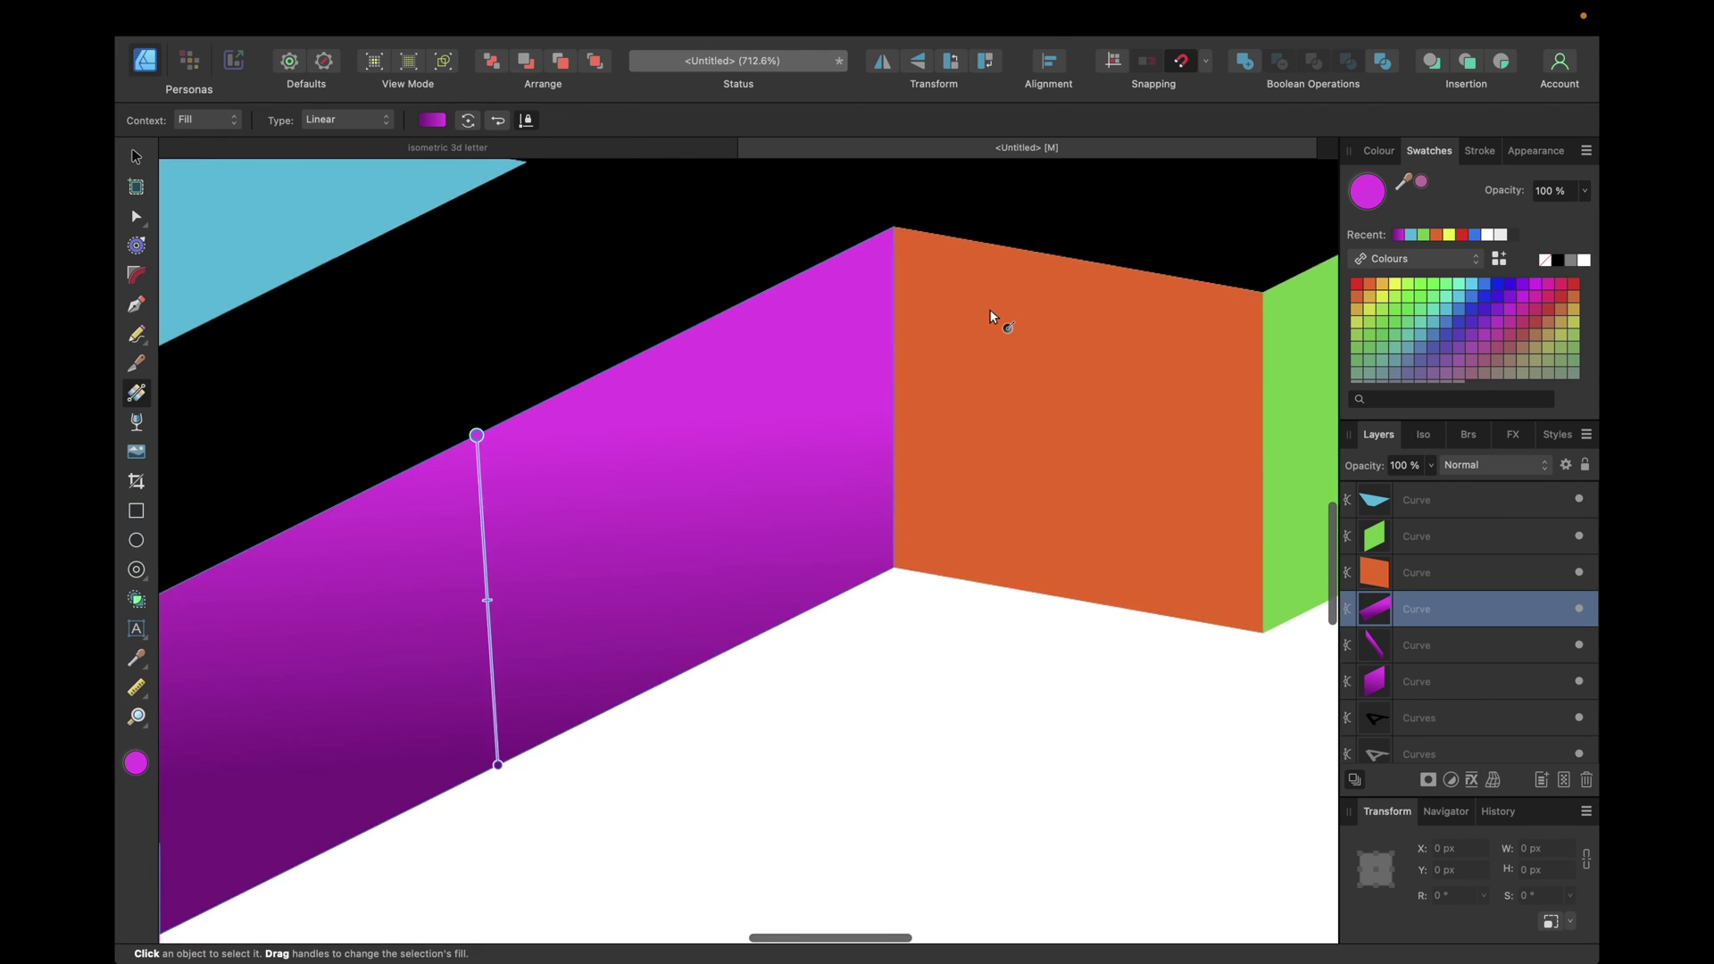
{"action": "scroll", "coordinate": [993, 318], "scroll_direction": "up", "scroll_amount": 3}
{"action": "scroll", "coordinate": [842, 306], "scroll_direction": "up", "scroll_amount": 3}
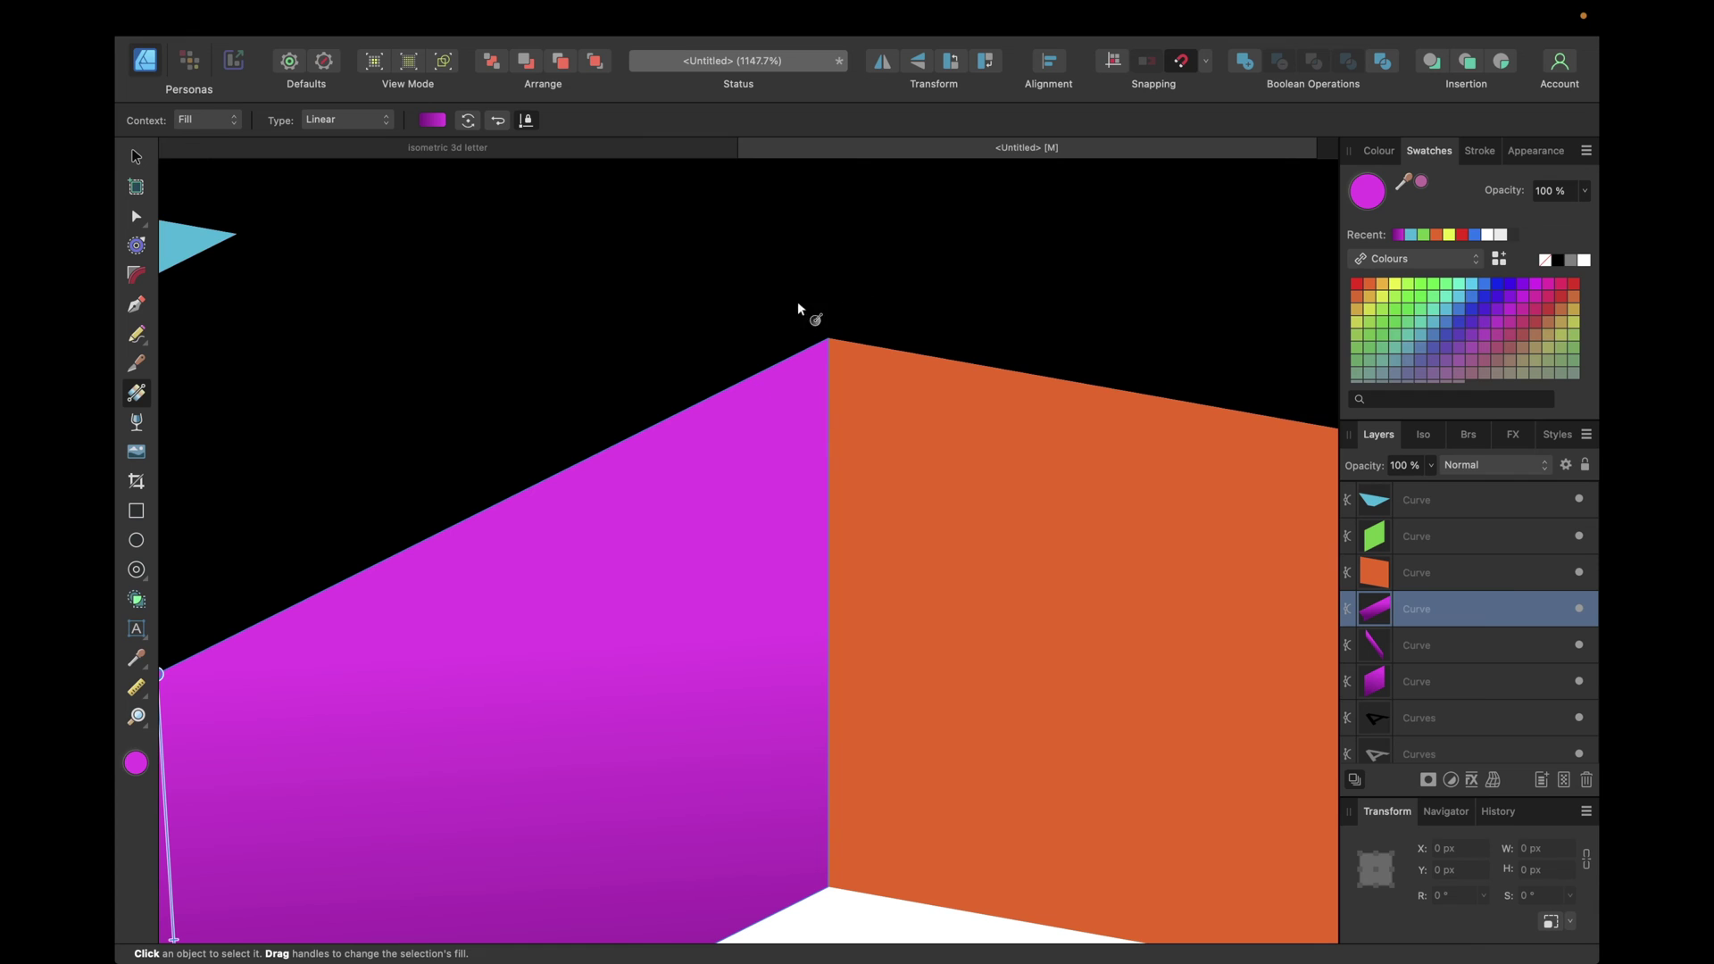
{"action": "scroll", "coordinate": [884, 306], "scroll_direction": "up", "scroll_amount": 3}
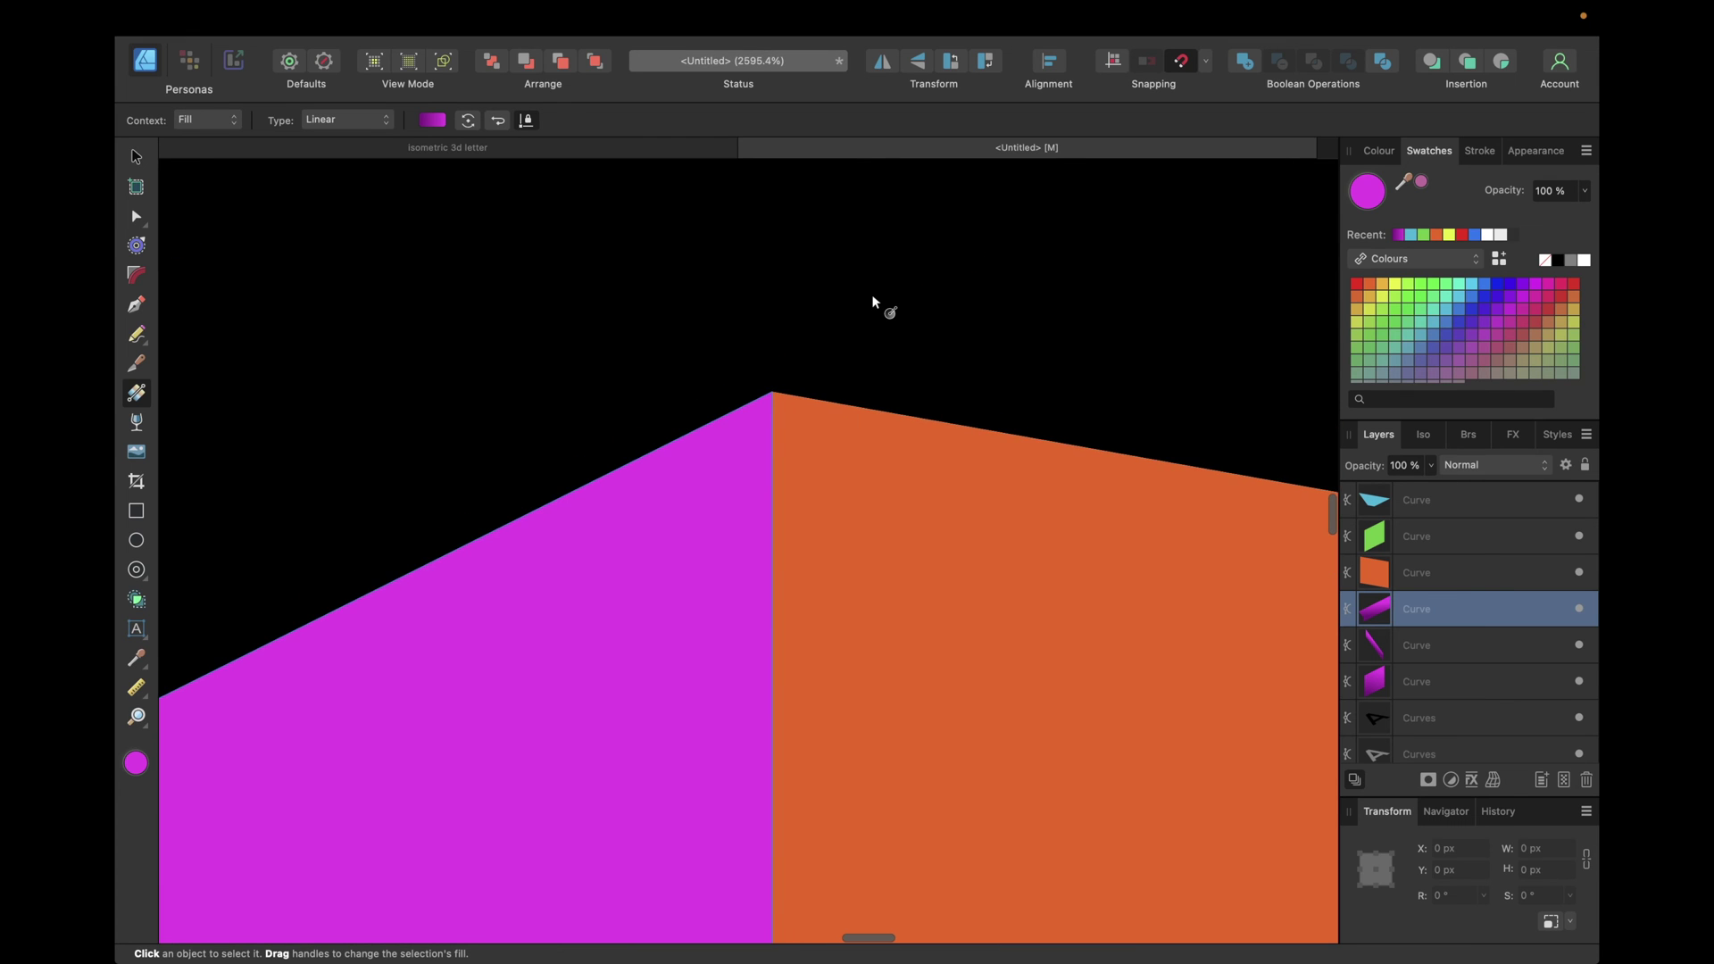
{"action": "scroll", "coordinate": [737, 357], "scroll_direction": "down", "scroll_amount": 7}
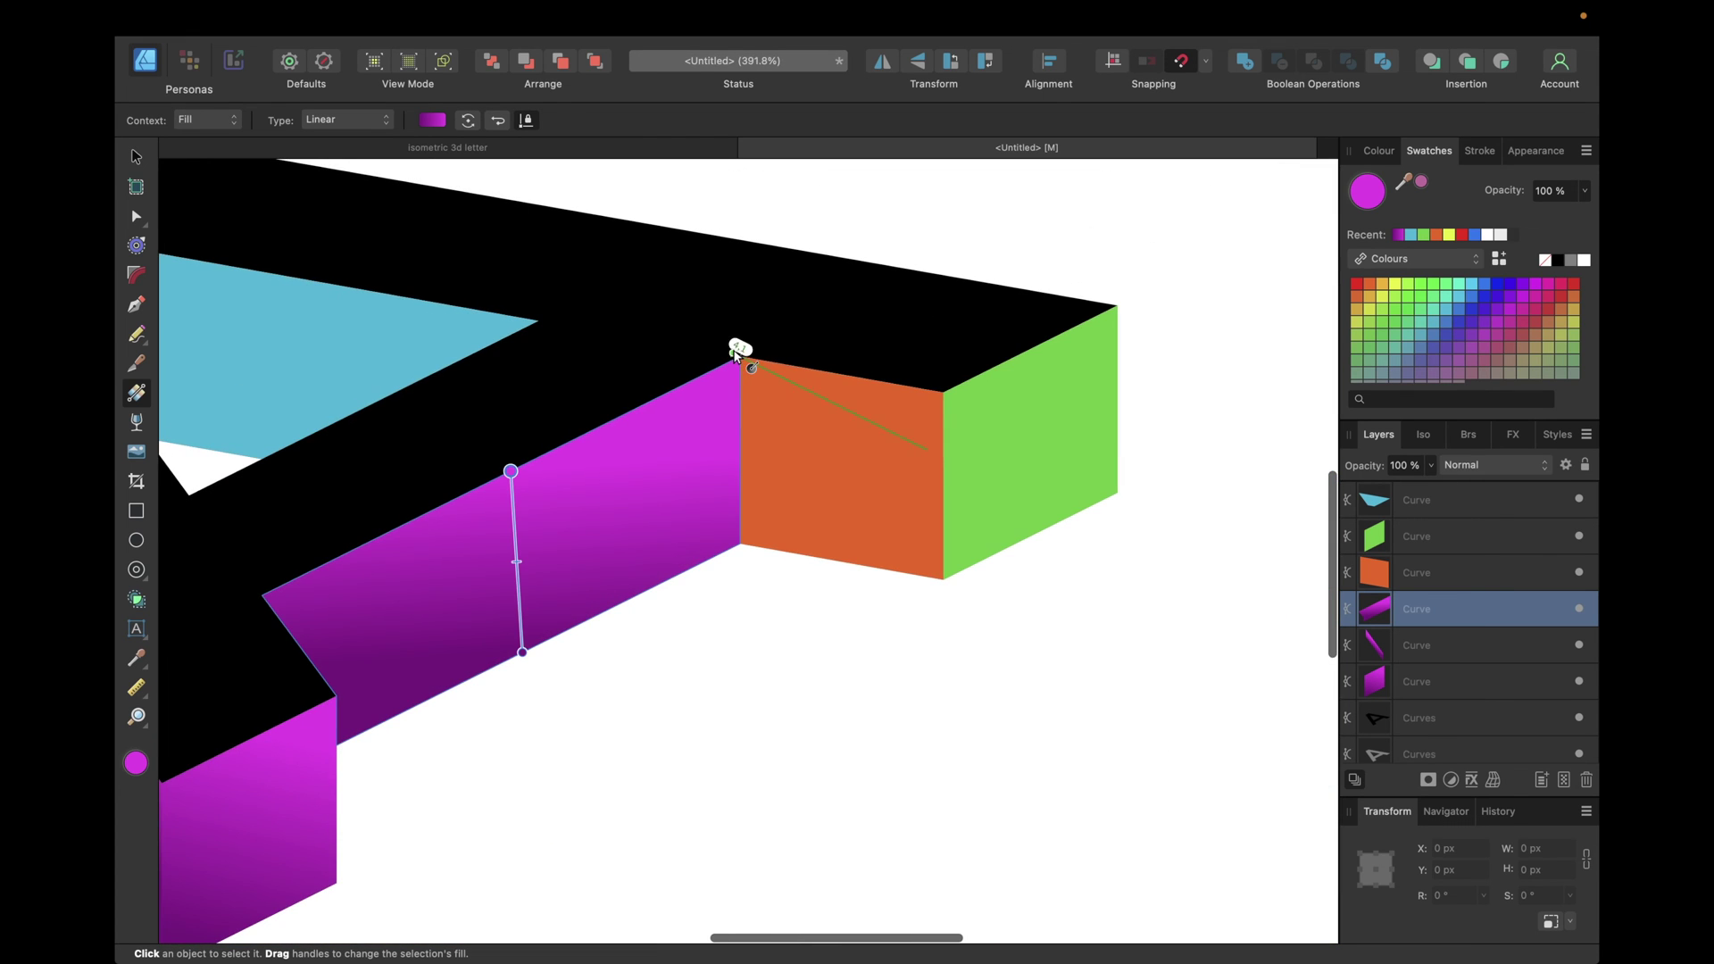
Apply the angled bottom-to-top magenta gradient to the orange and green side faces
{"action": "left_click", "coordinate": [1471, 572]}
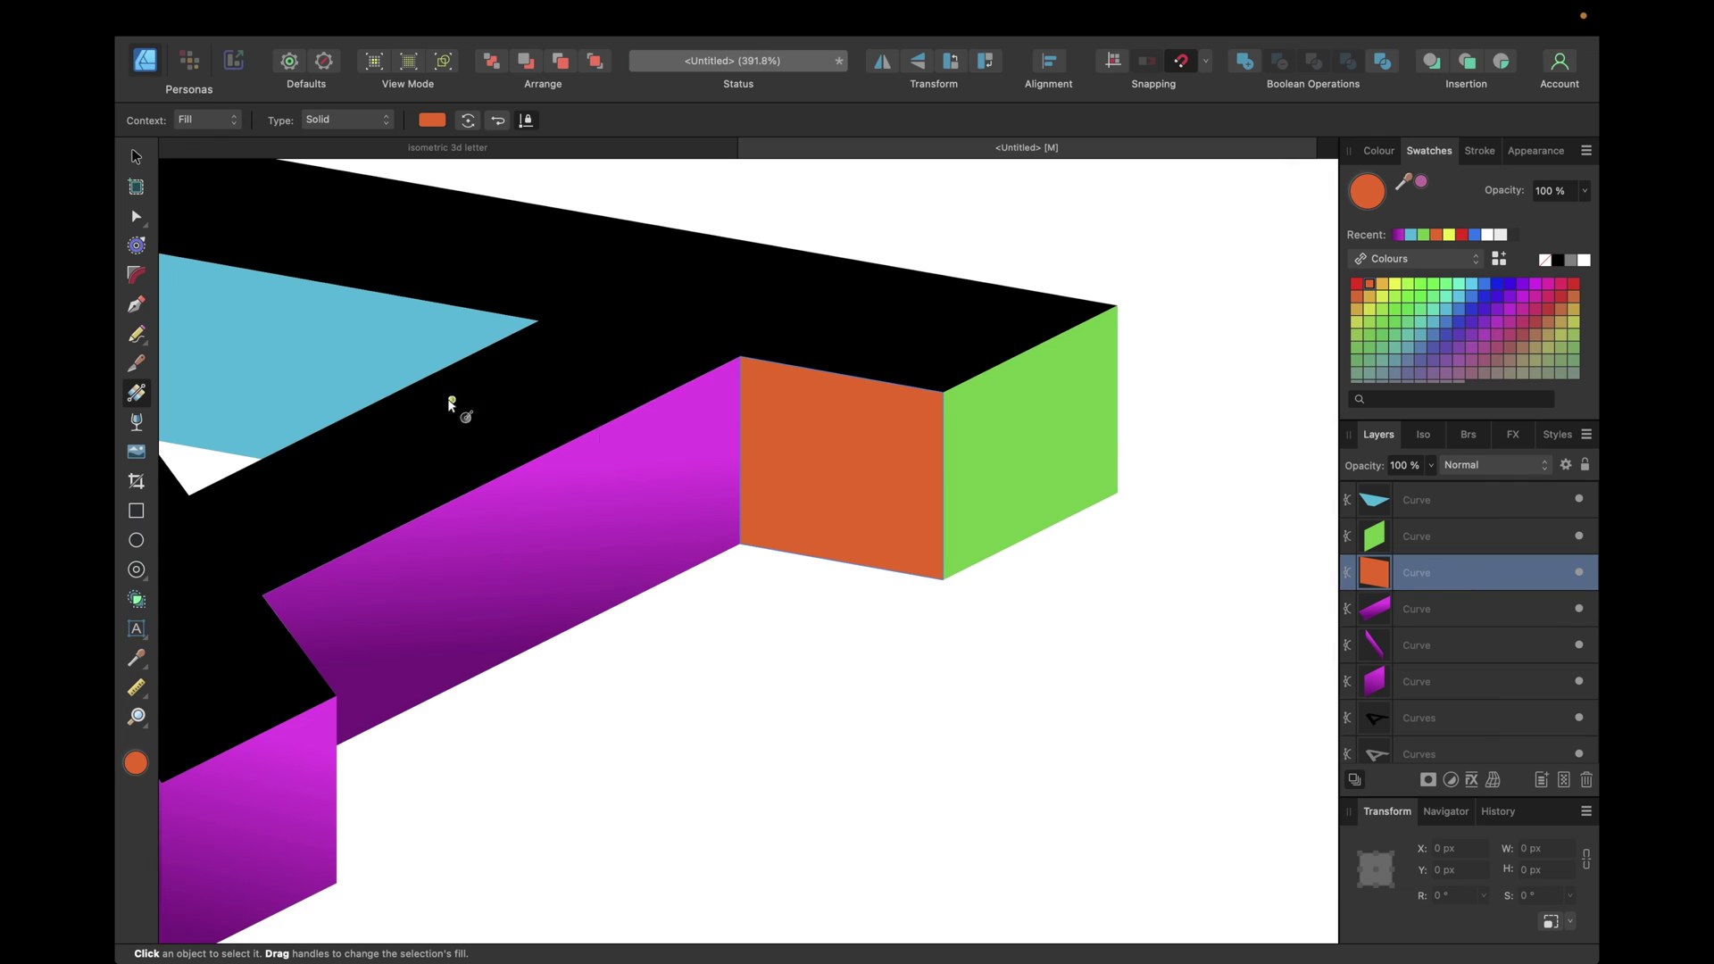
{"action": "left_click", "coordinate": [1398, 234]}
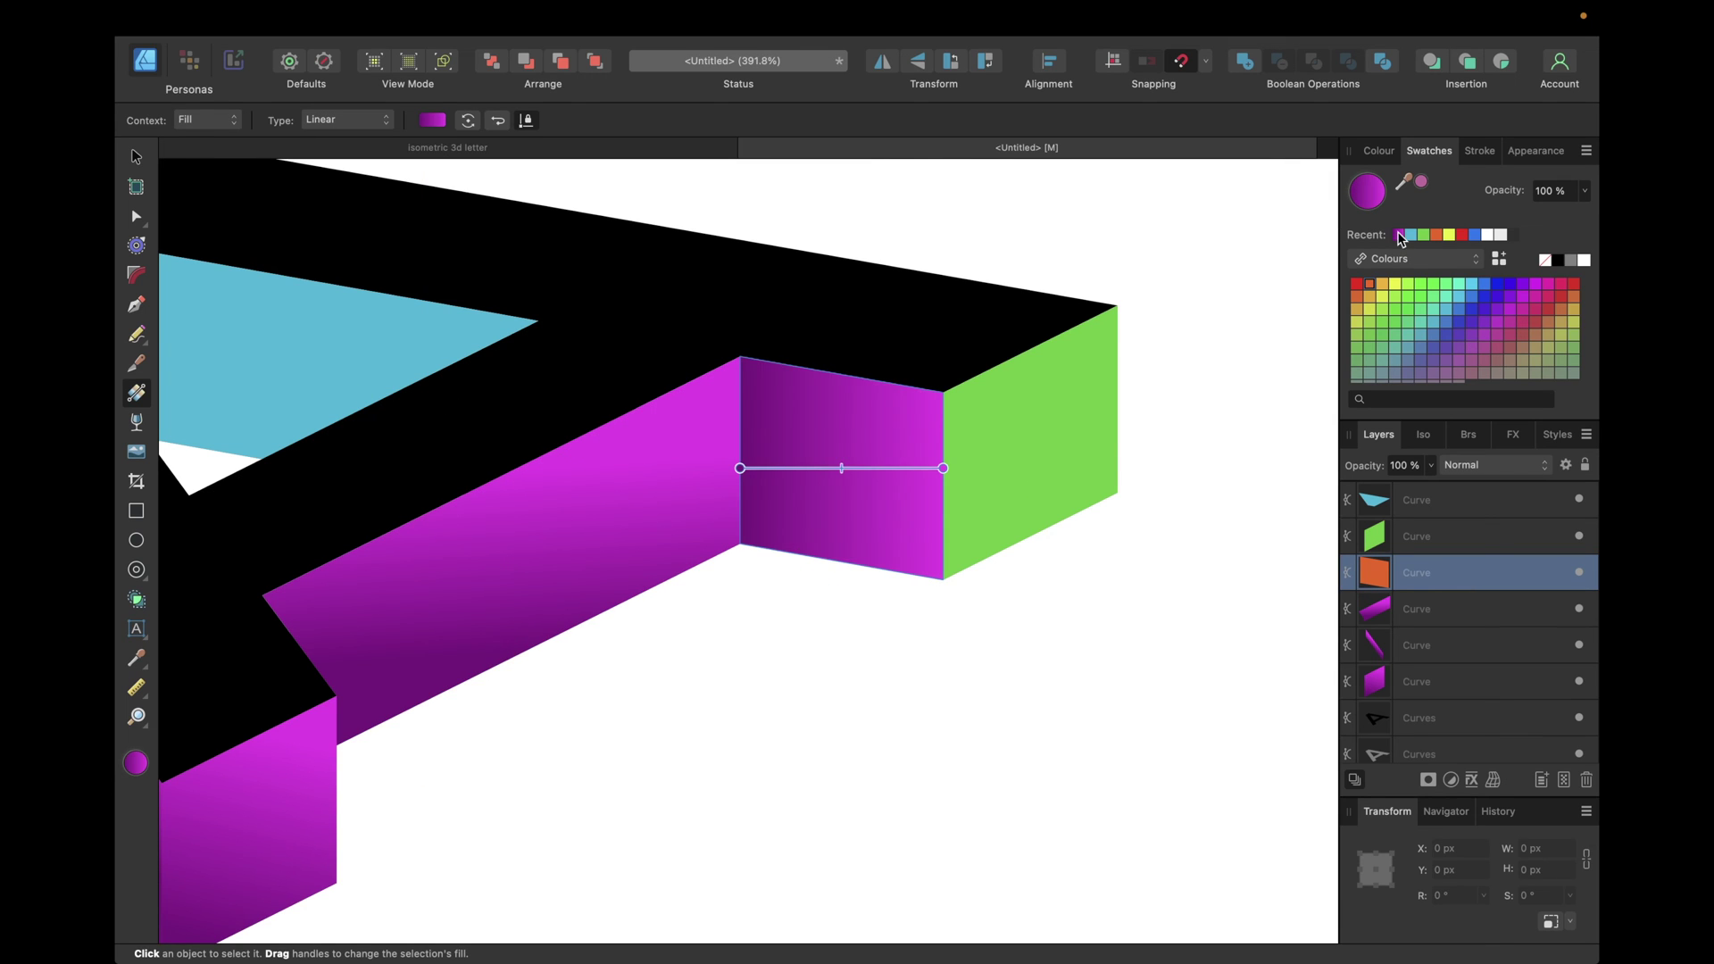
{"action": "left_click_drag", "start_coordinate": [740, 468], "coordinate": [785, 551]}
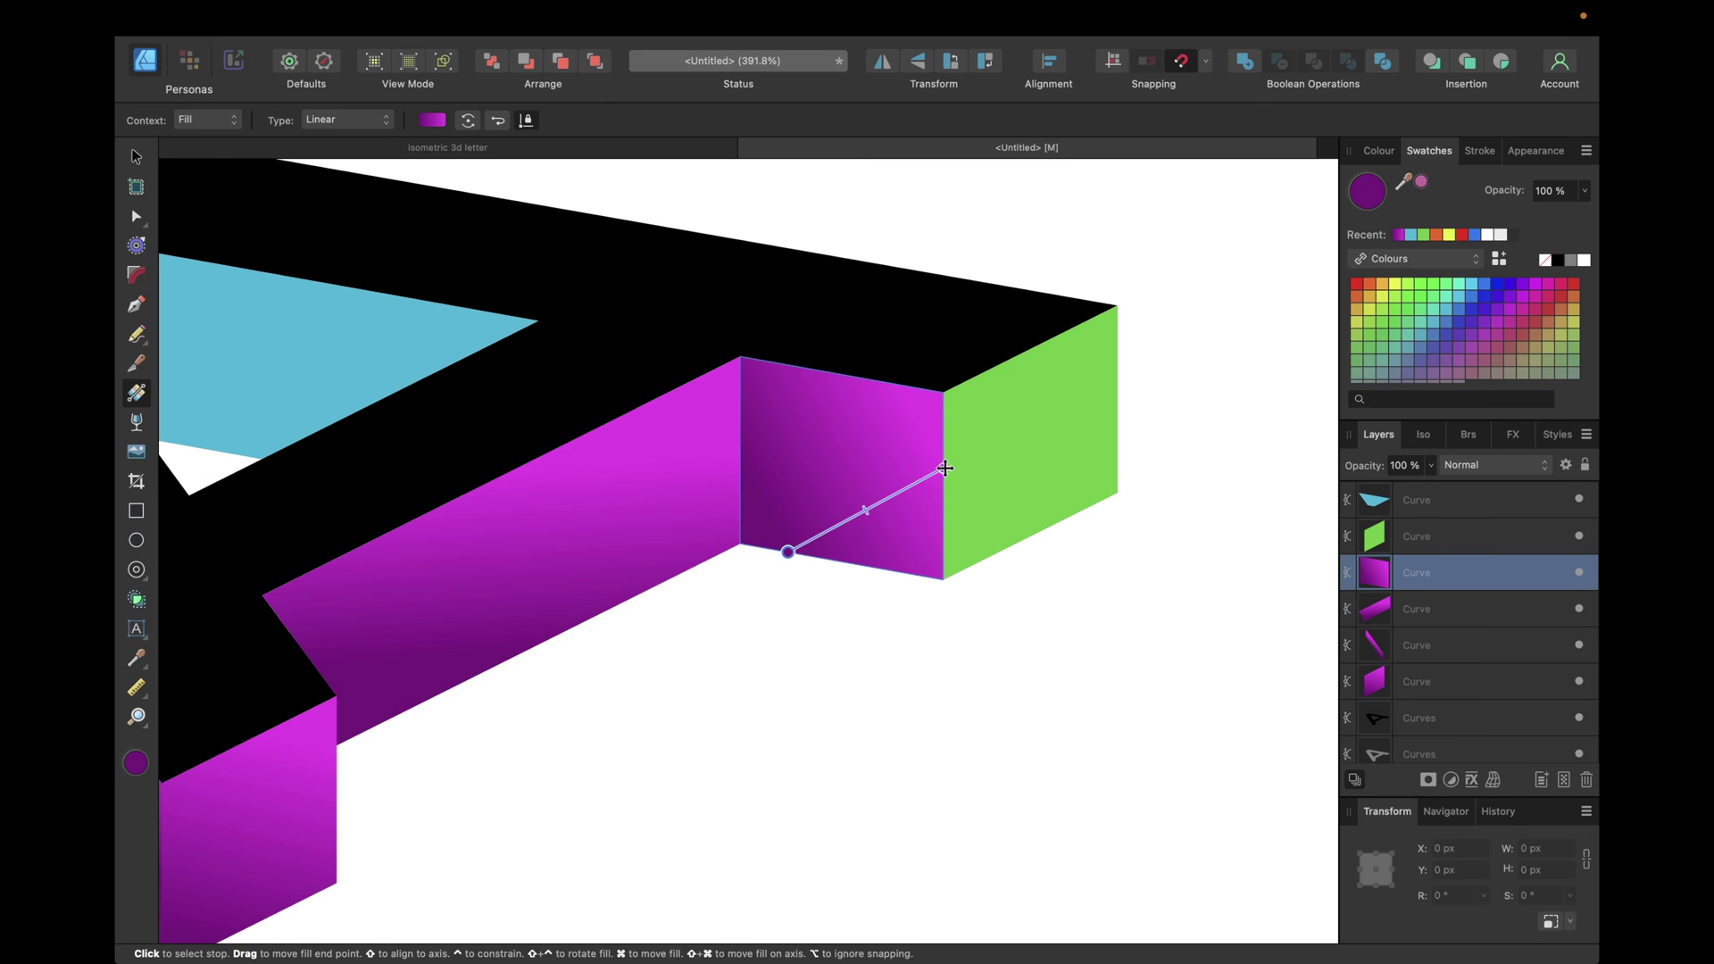
{"action": "left_click_drag", "start_coordinate": [943, 468], "coordinate": [879, 380]}
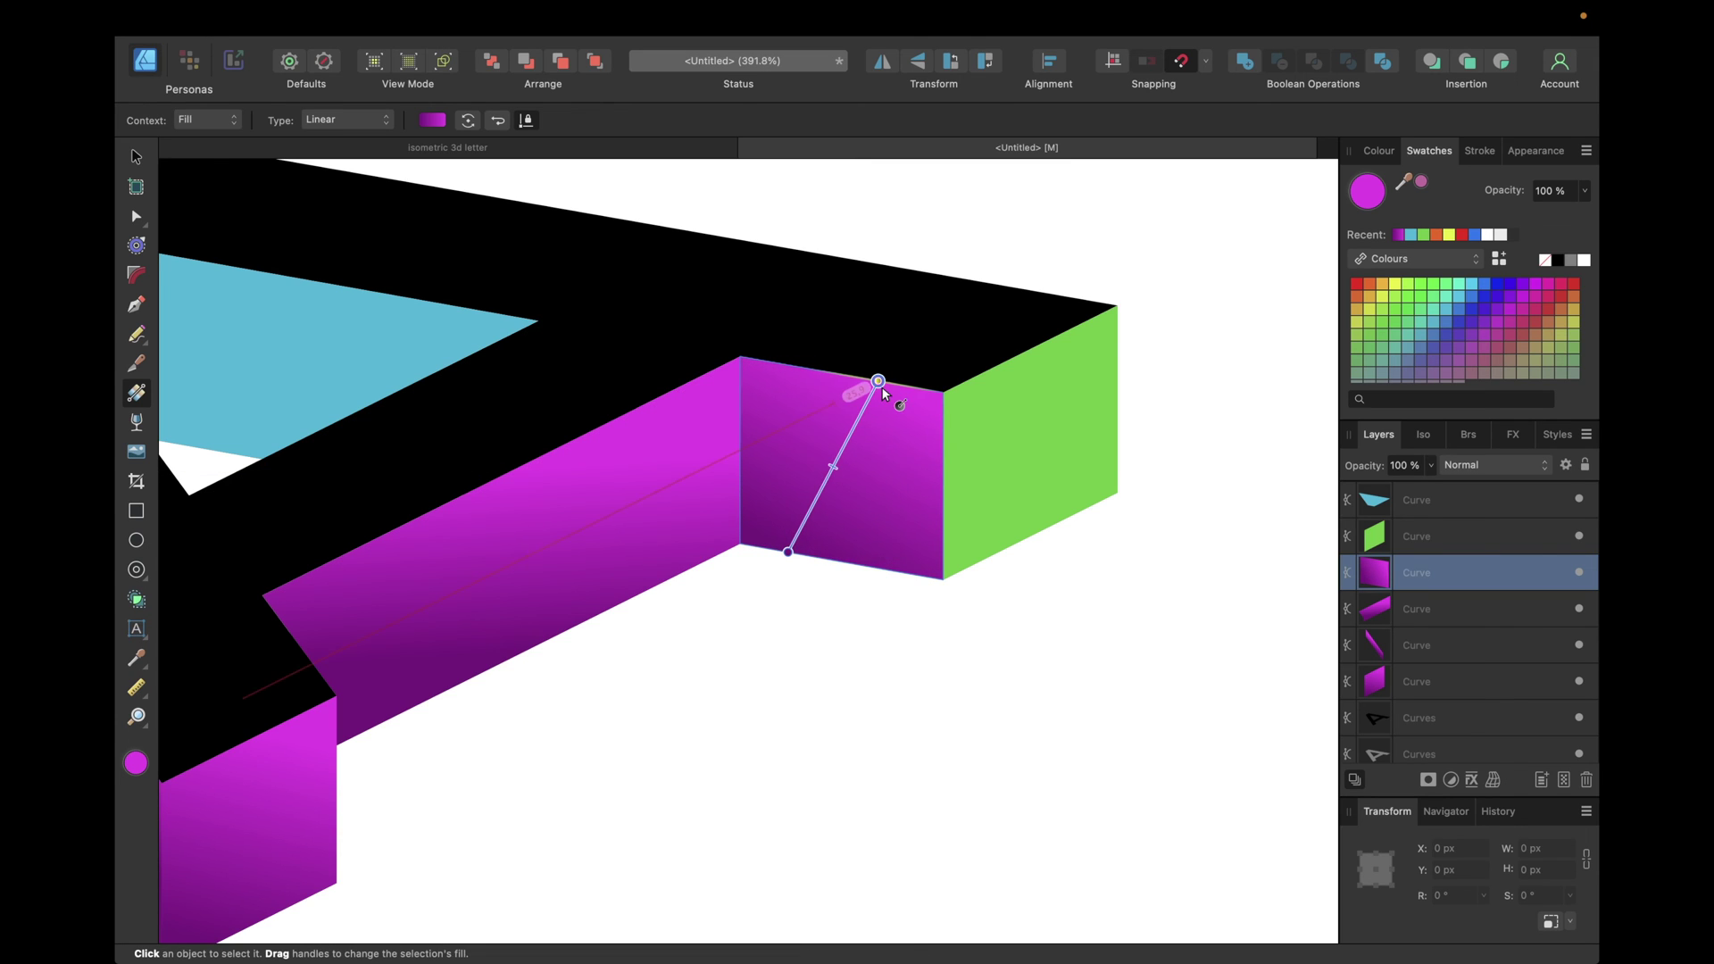
{"action": "left_click", "coordinate": [977, 450]}
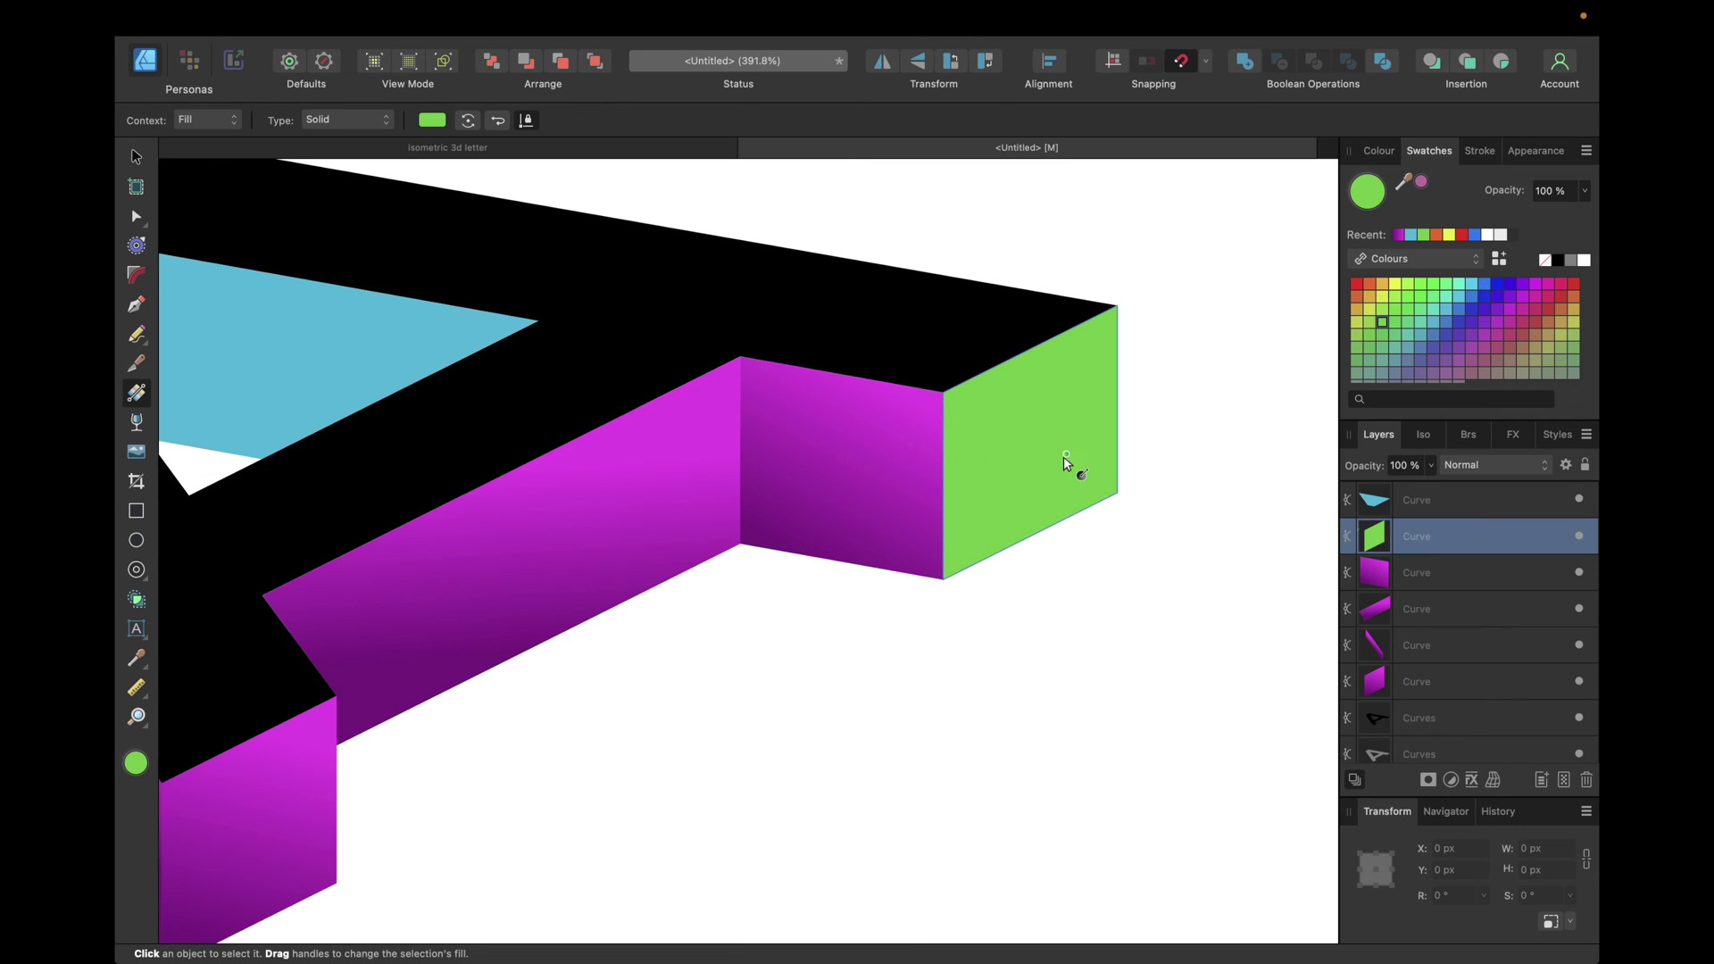
{"action": "left_click", "coordinate": [1400, 234]}
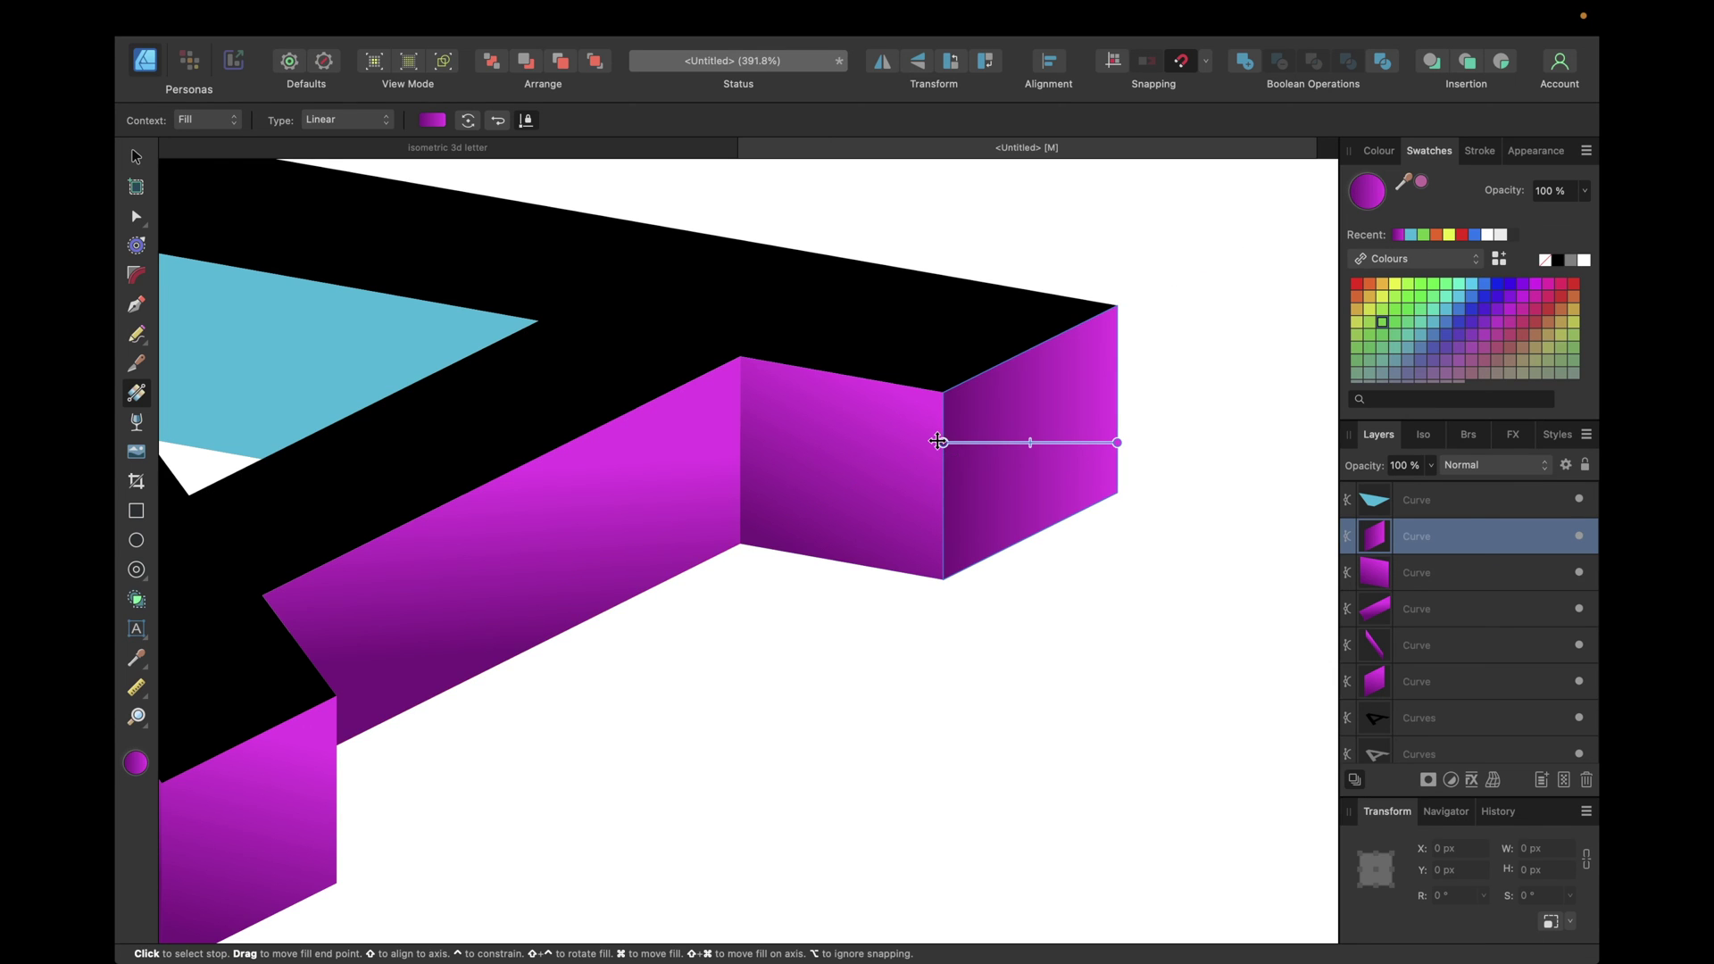
{"action": "left_click_drag", "start_coordinate": [942, 441], "coordinate": [1004, 549]}
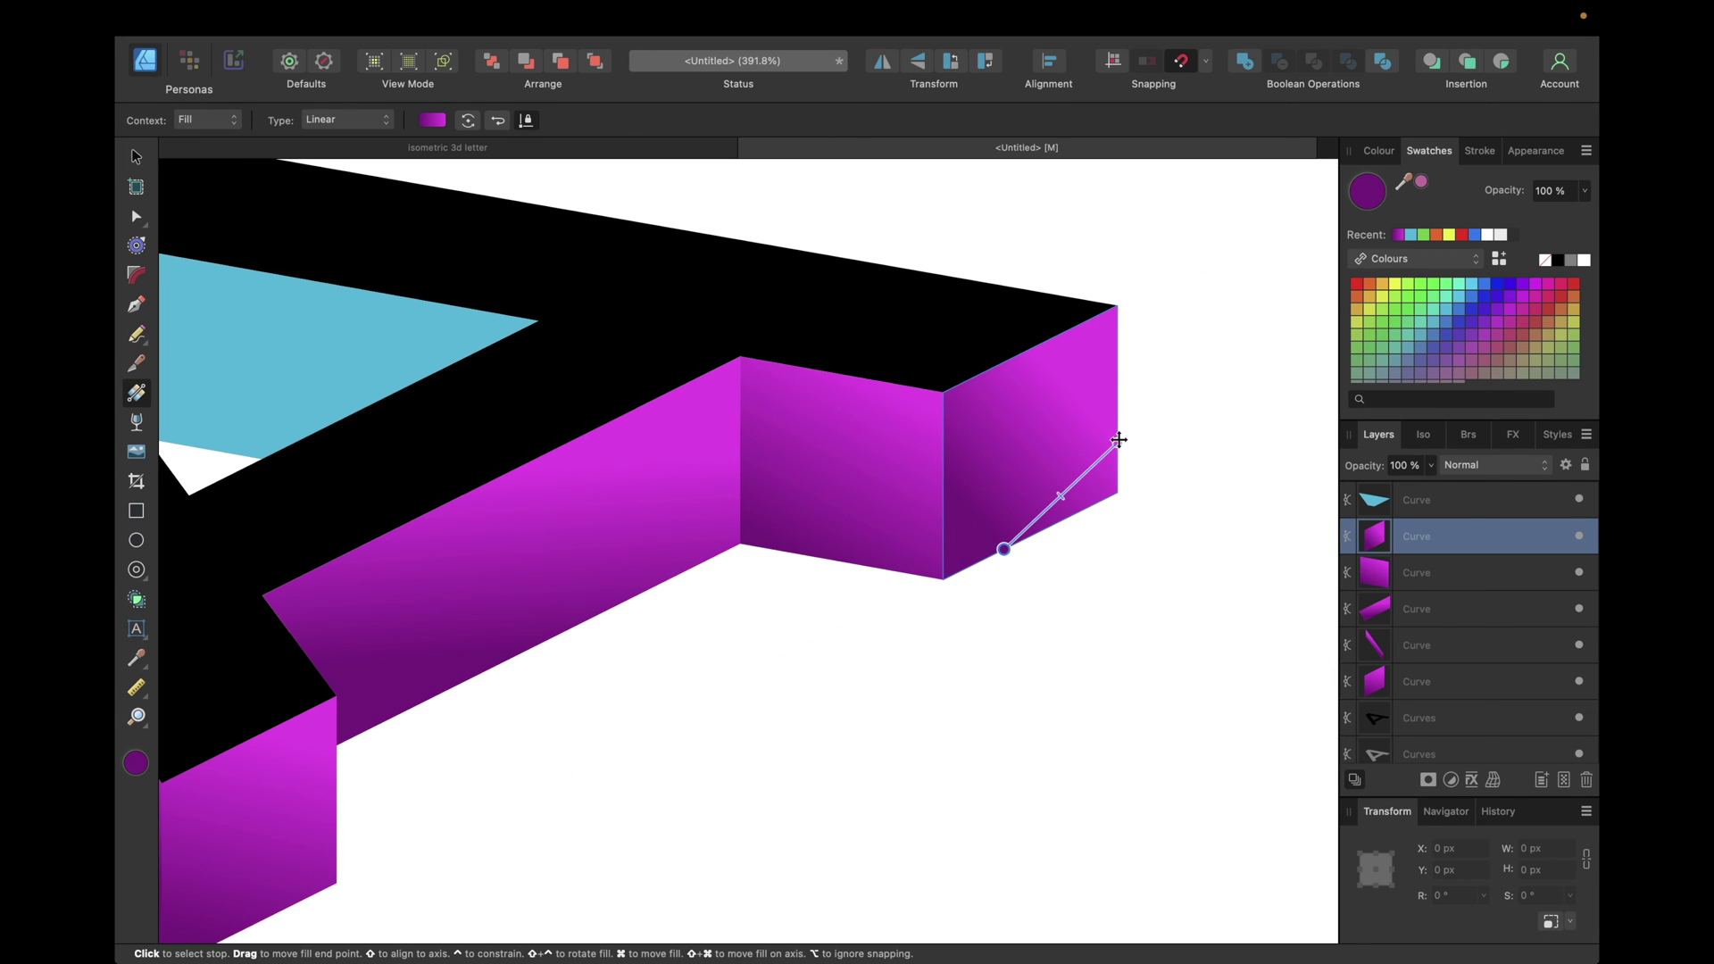
{"action": "left_click_drag", "start_coordinate": [1117, 443], "coordinate": [1047, 359]}
Give the blue inner triangle the magenta gradient, angled from its bottom to top edge
{"action": "scroll", "coordinate": [816, 320], "scroll_direction": "up", "scroll_amount": 5}
{"action": "scroll", "coordinate": [816, 319], "scroll_direction": "left", "scroll_amount": 5}
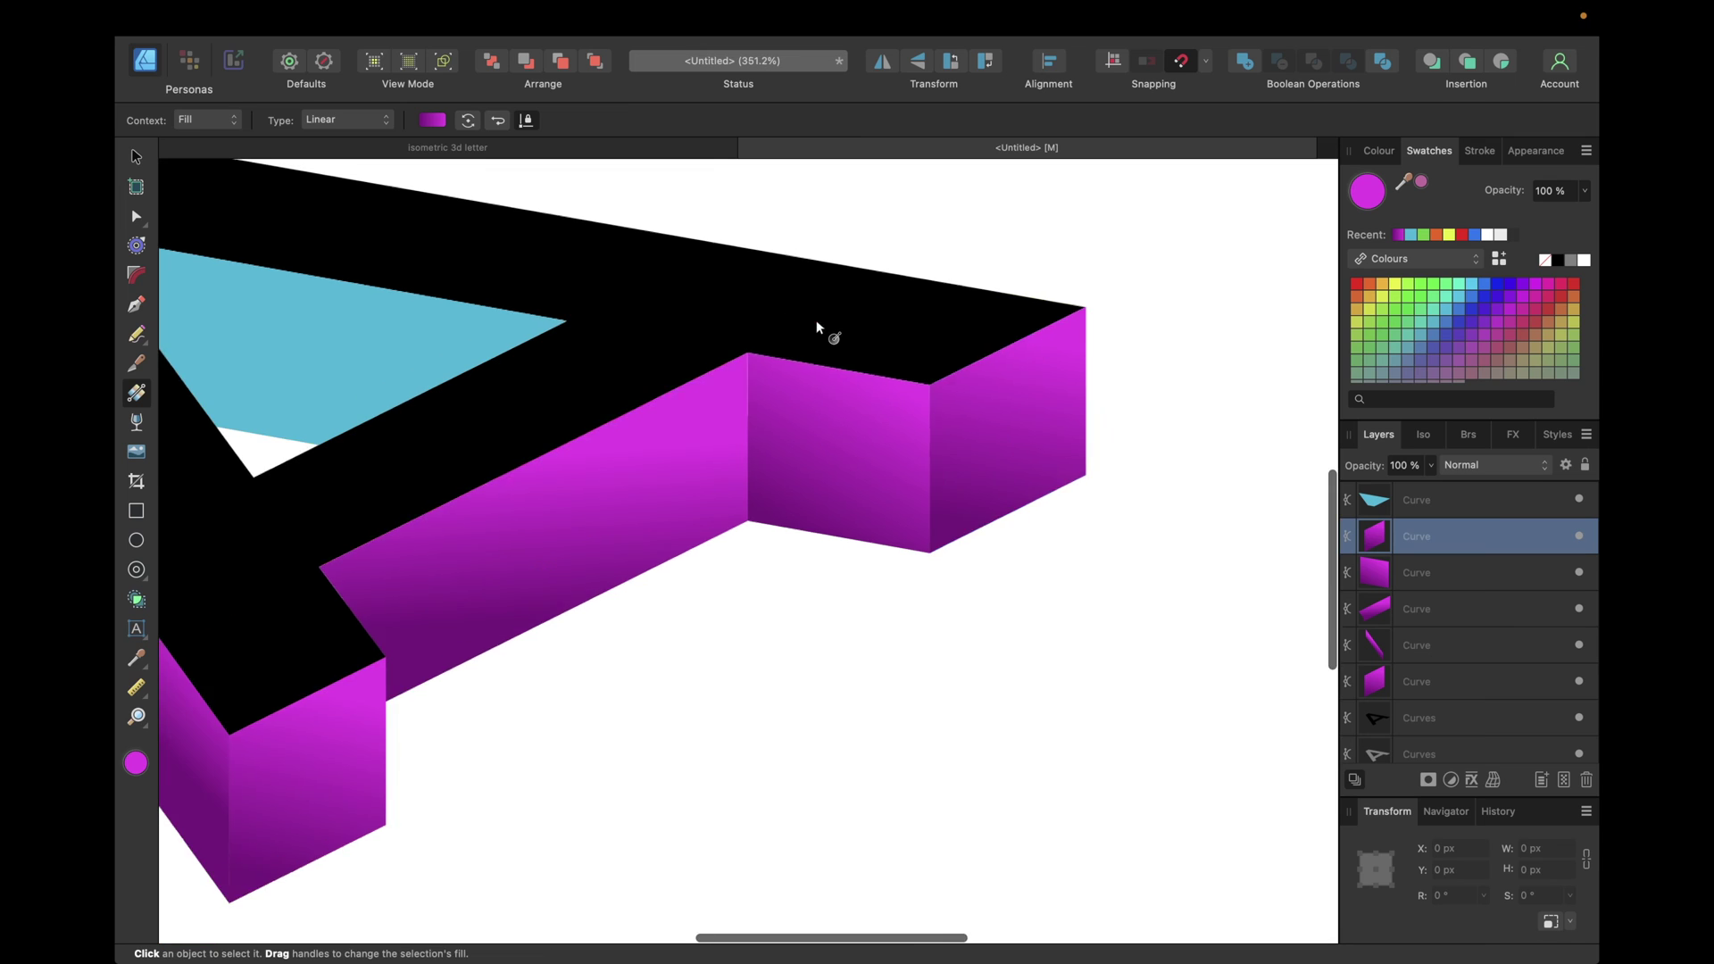
{"action": "left_click", "coordinate": [703, 431]}
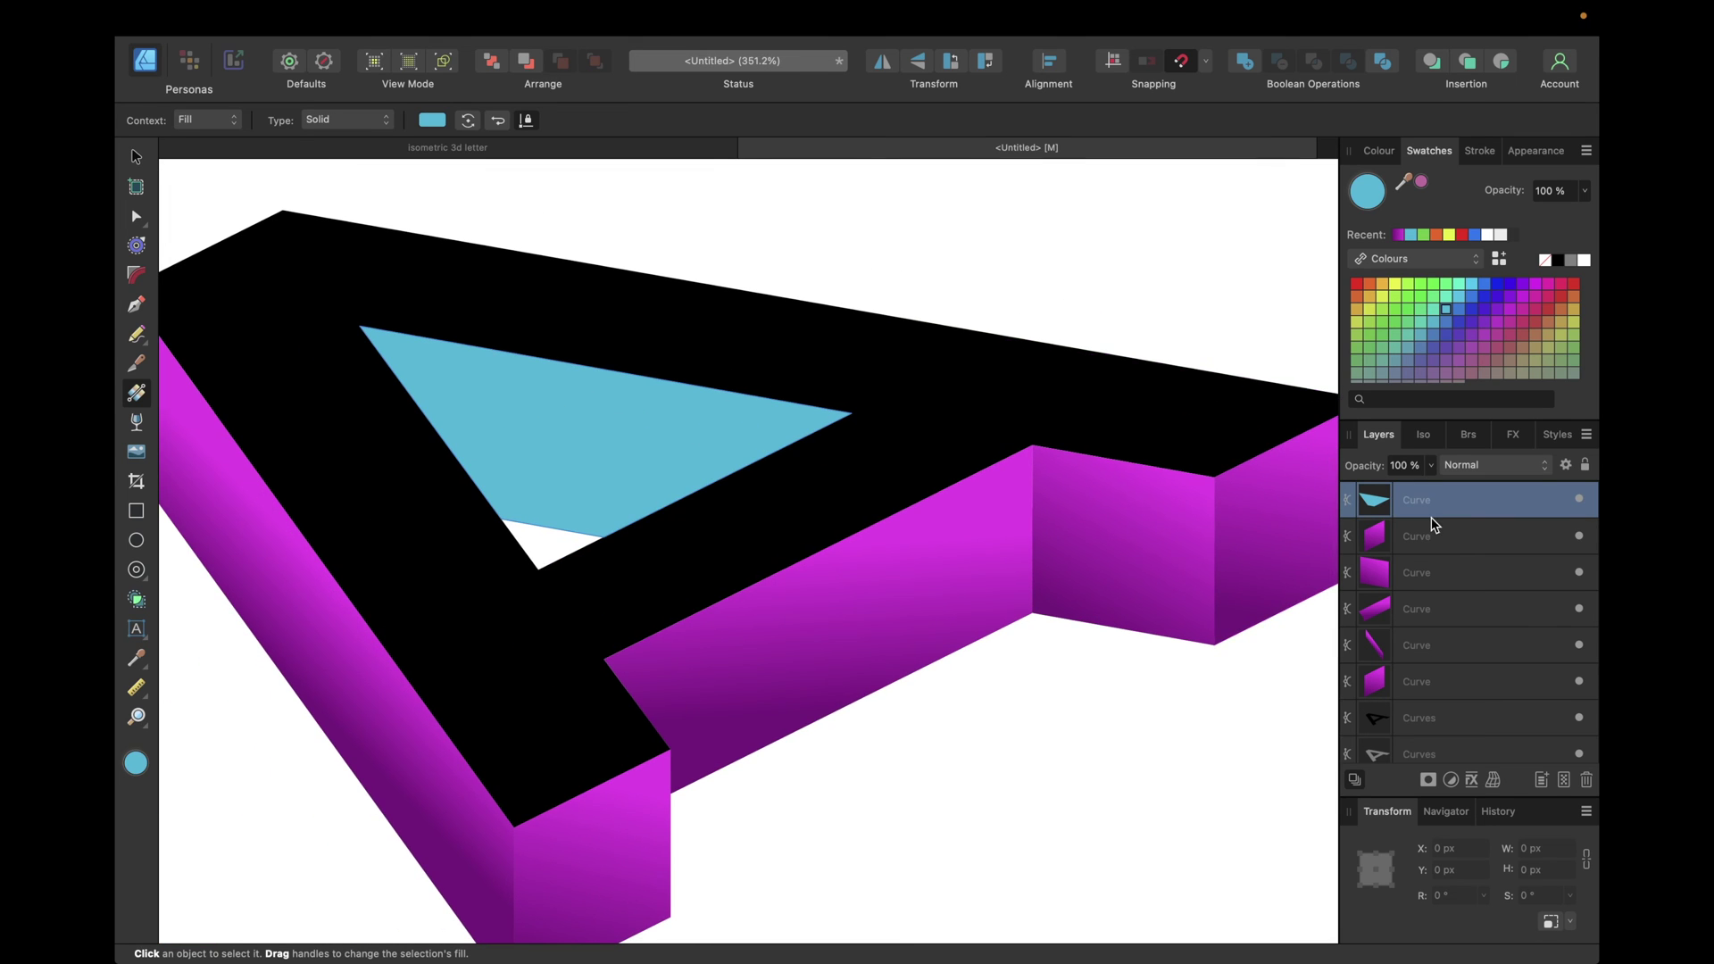
{"action": "left_click", "coordinate": [1400, 235]}
{"action": "left_click_drag", "start_coordinate": [360, 428], "coordinate": [551, 526]}
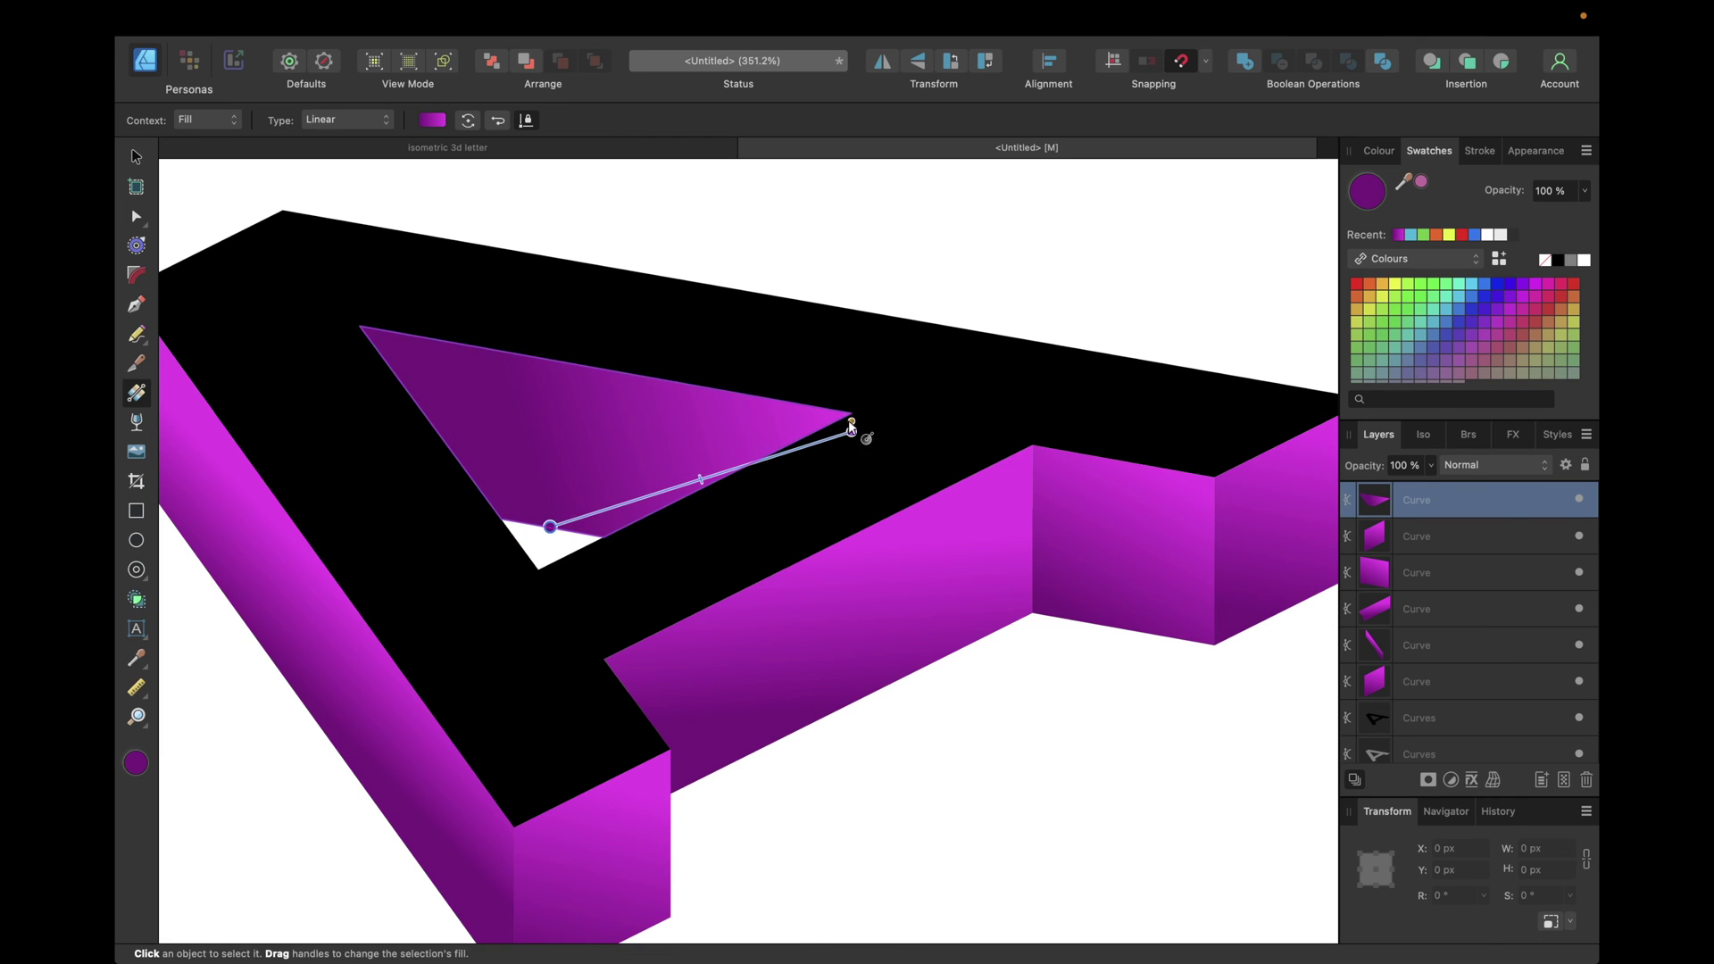
{"action": "left_click_drag", "start_coordinate": [851, 427], "coordinate": [610, 371]}
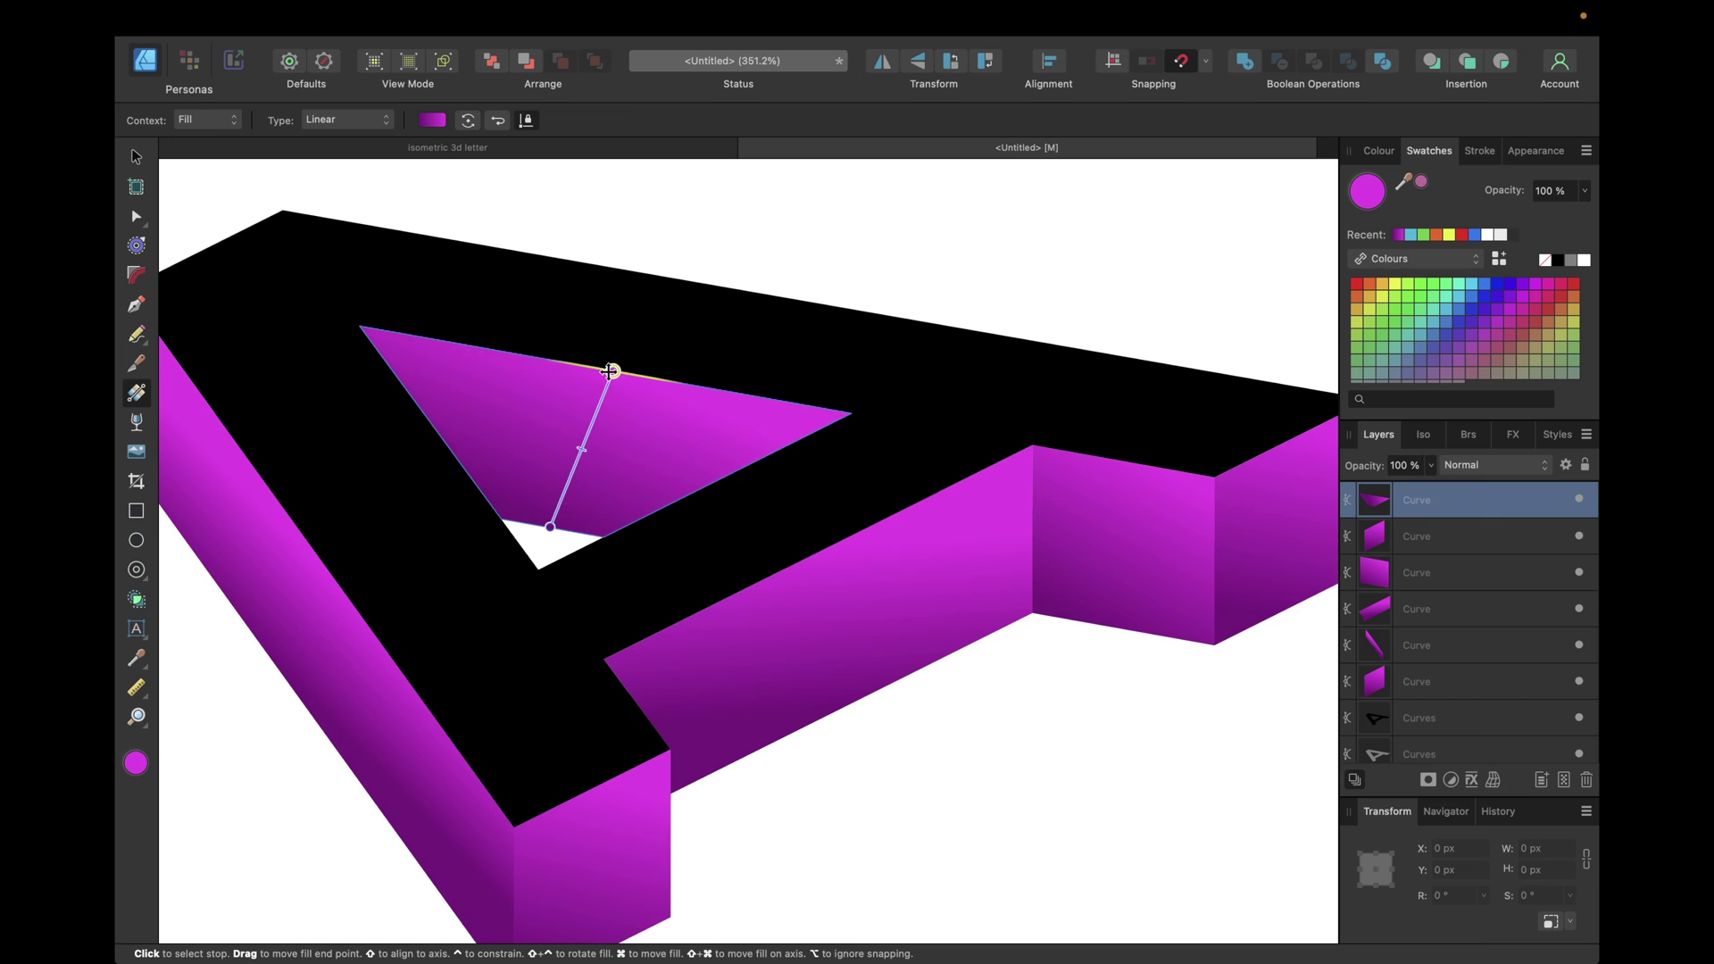
{"action": "scroll", "coordinate": [610, 370], "scroll_direction": "down", "scroll_amount": 10}
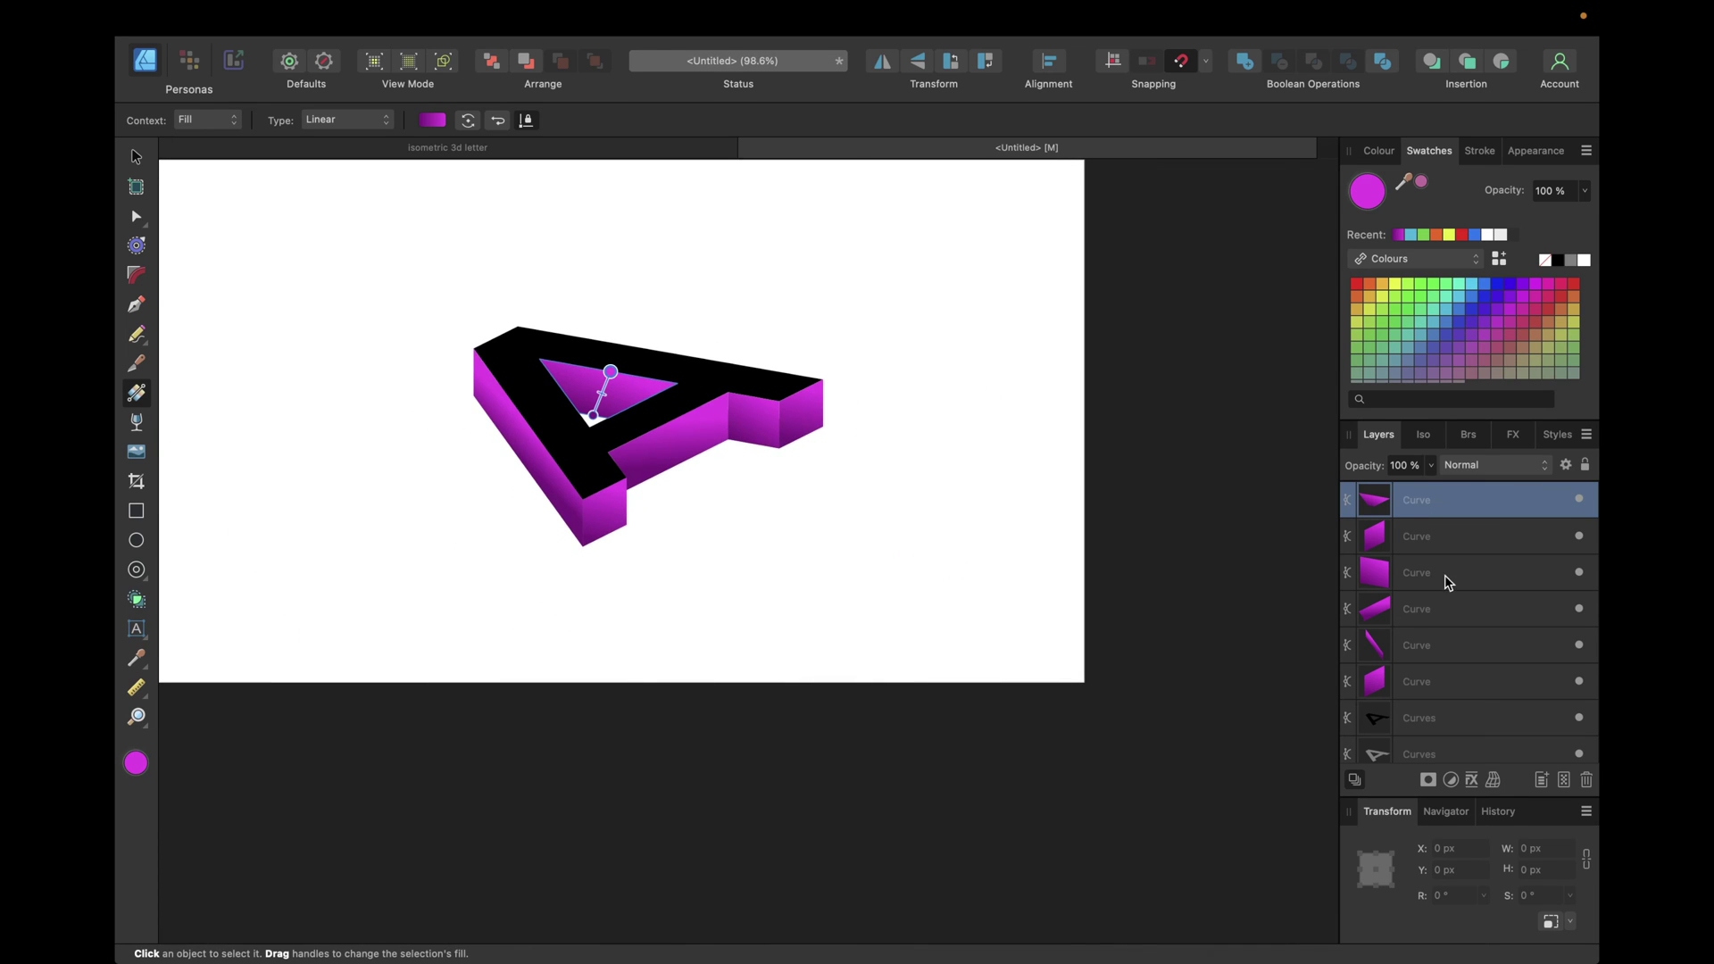
{"action": "scroll", "coordinate": [1455, 714], "scroll_direction": "down", "scroll_amount": 2}
Redraw the inner face's gradient vertically and copy its EF32EC hex value
{"action": "left_click", "coordinate": [1430, 675]}
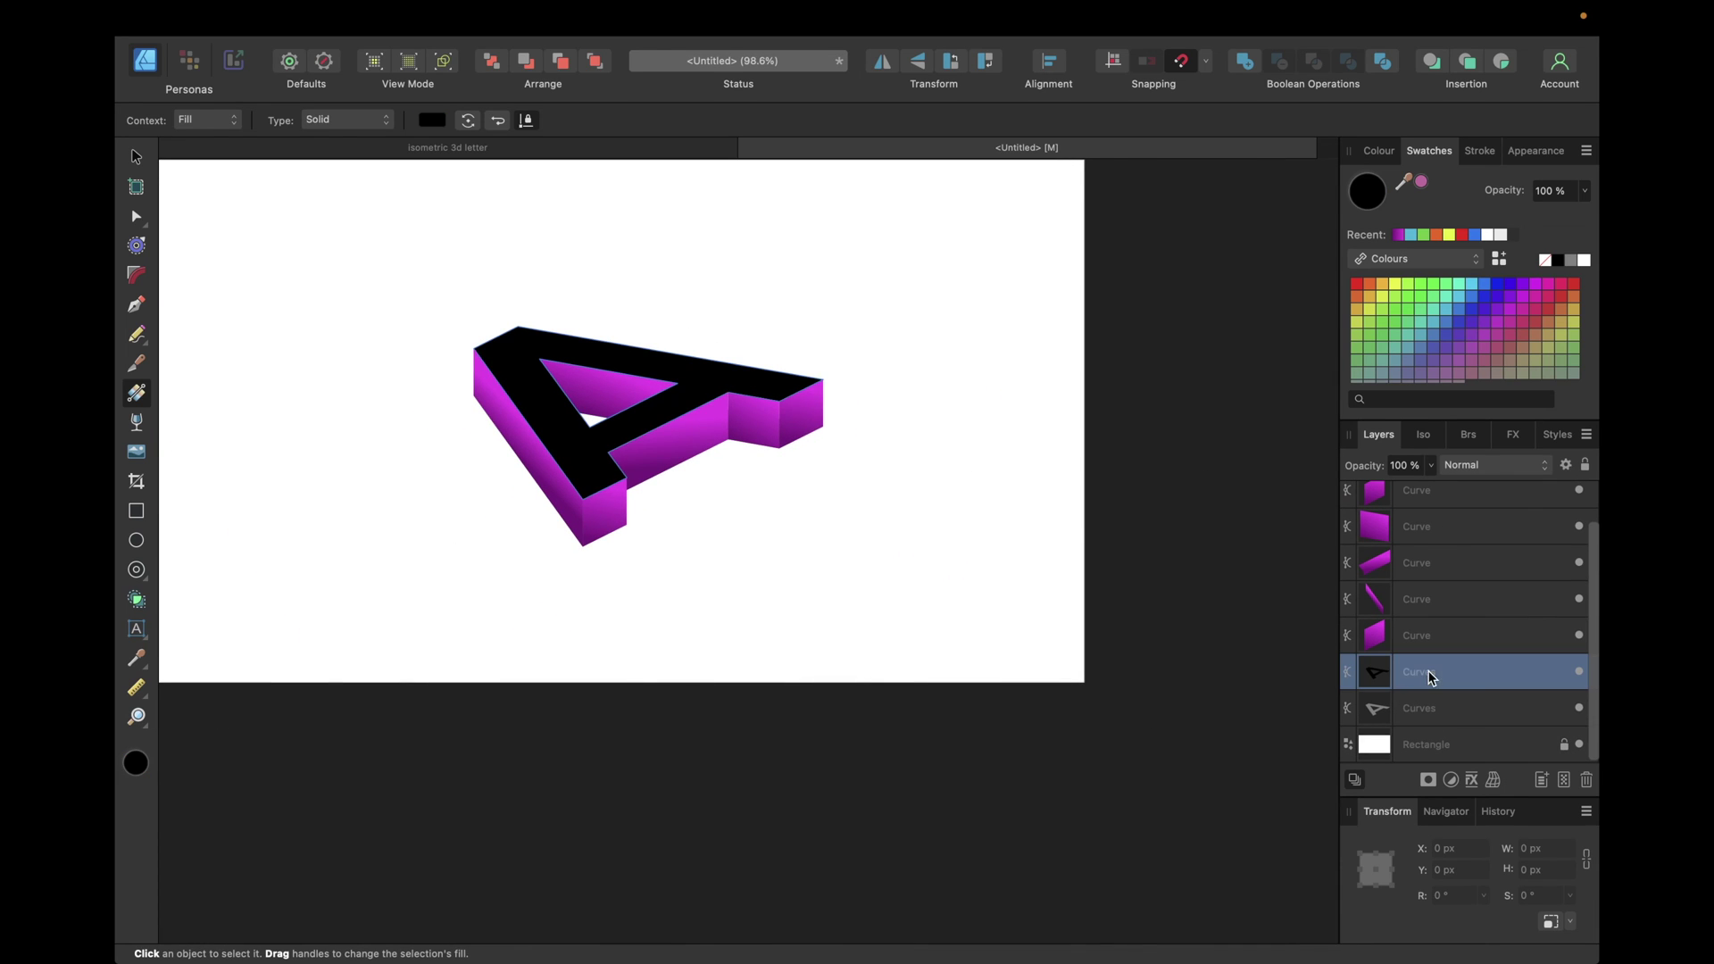
{"action": "scroll", "coordinate": [700, 386], "scroll_direction": "up", "scroll_amount": 6}
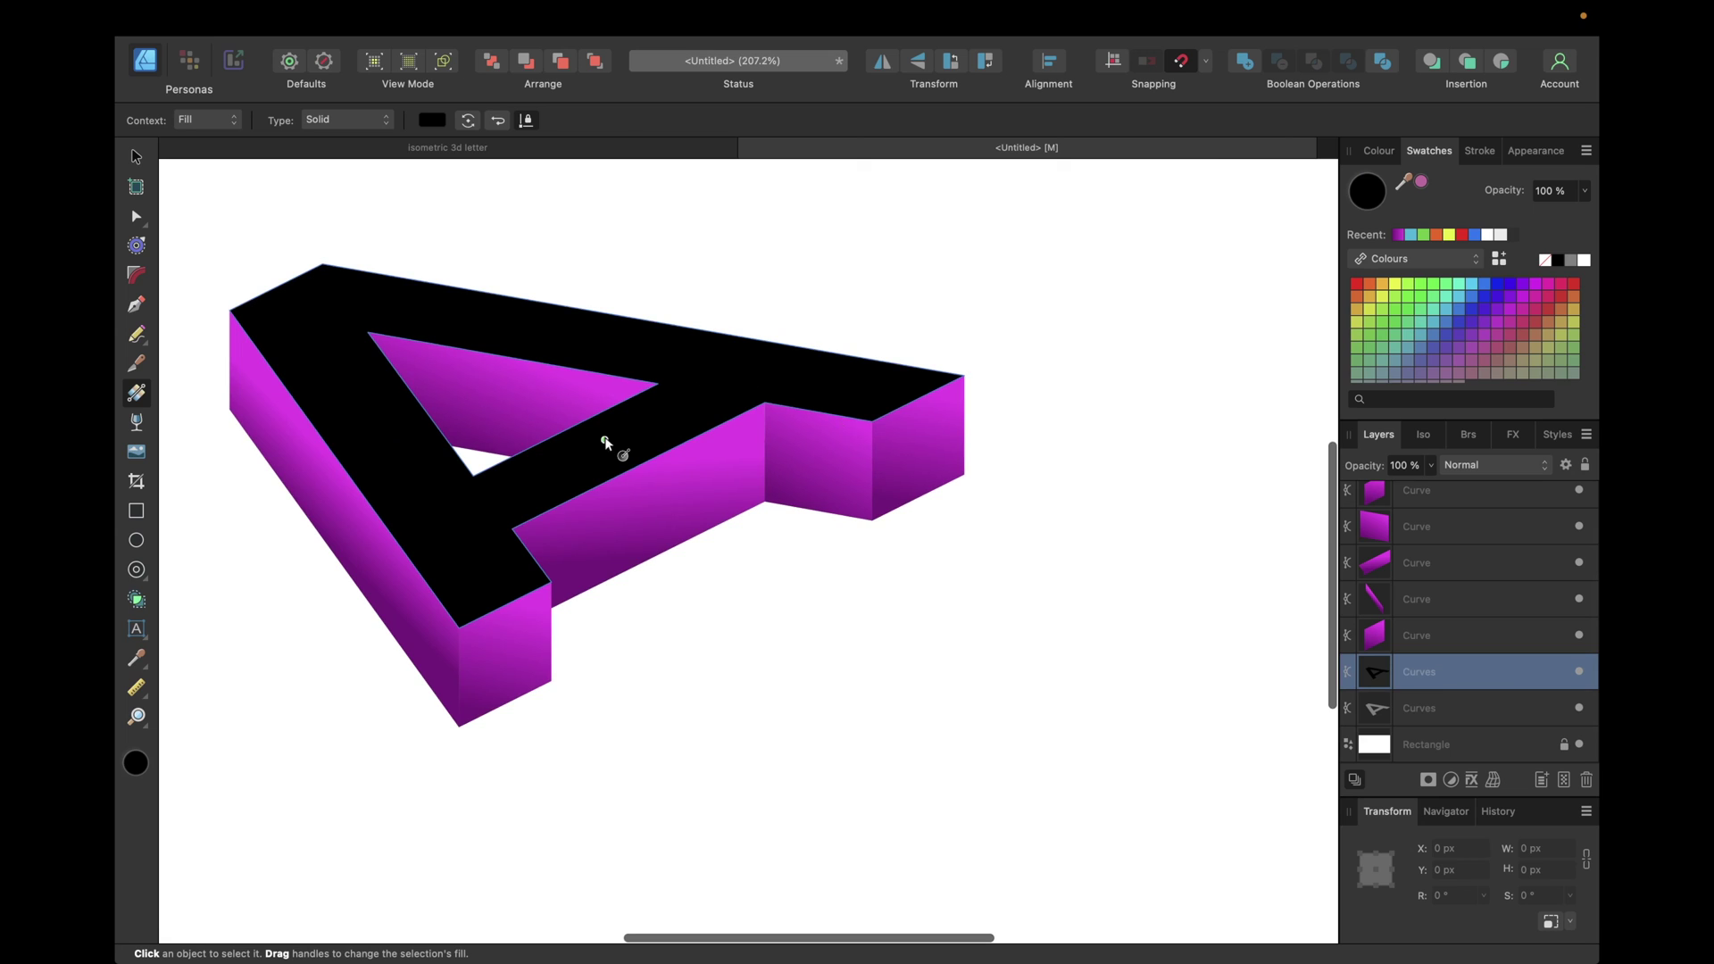
{"action": "left_click_drag", "start_coordinate": [650, 560], "coordinate": [644, 463]}
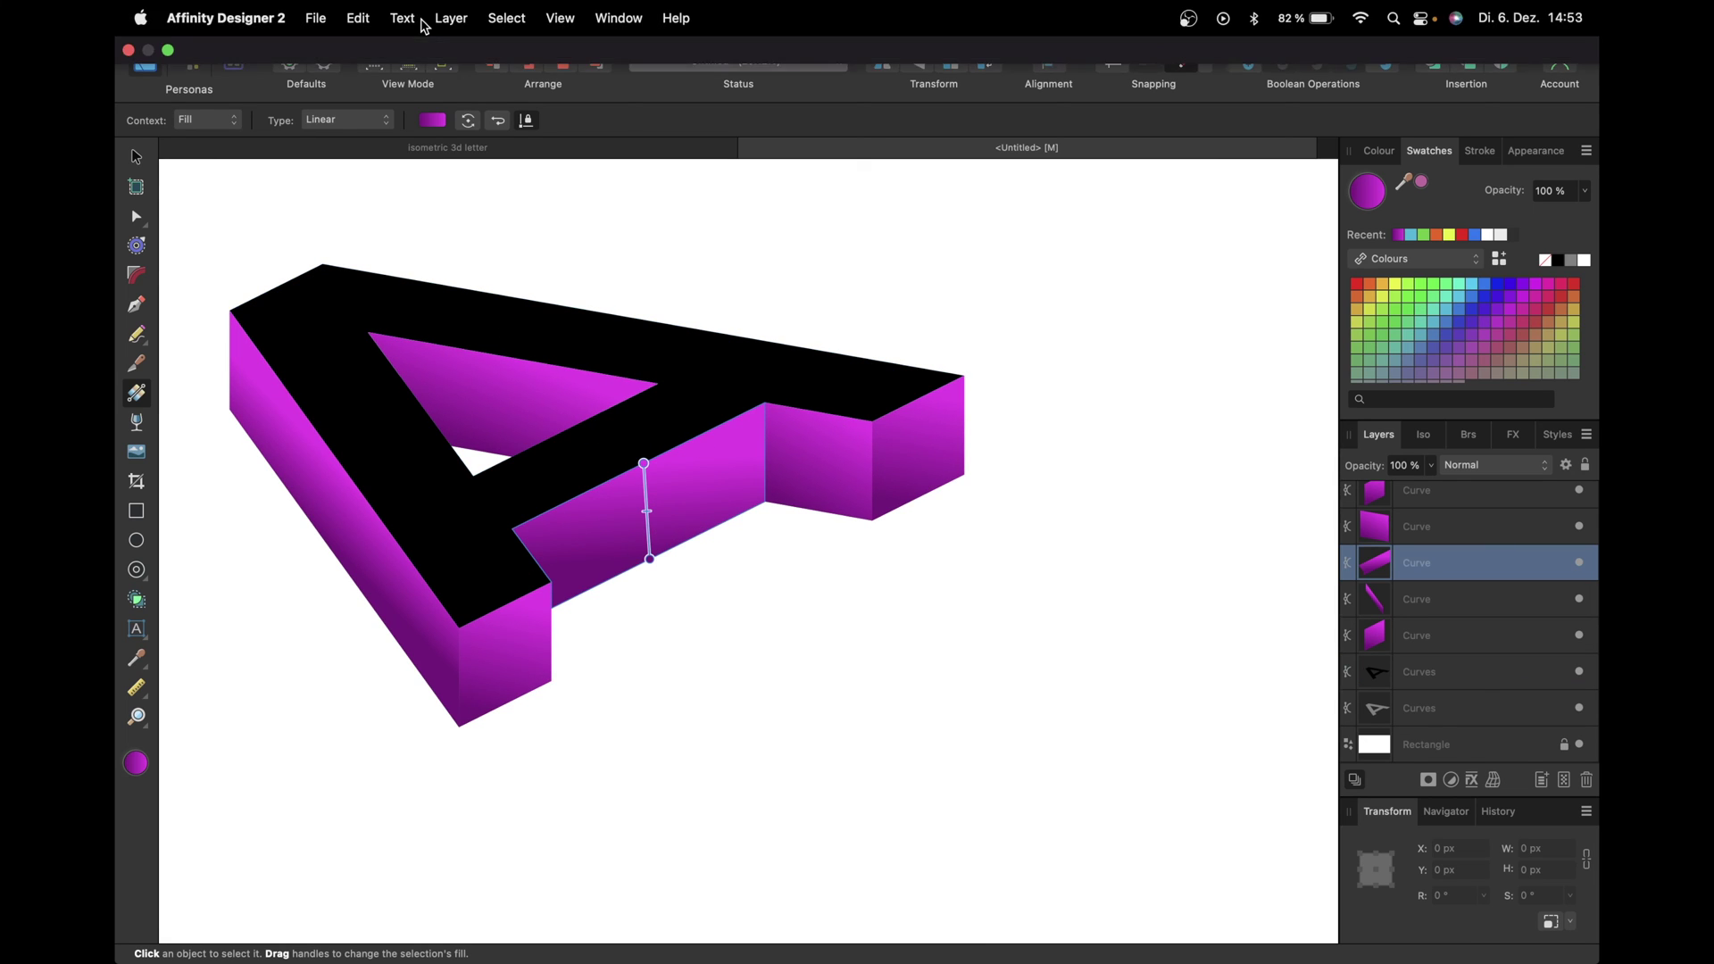
{"action": "left_click", "coordinate": [433, 120]}
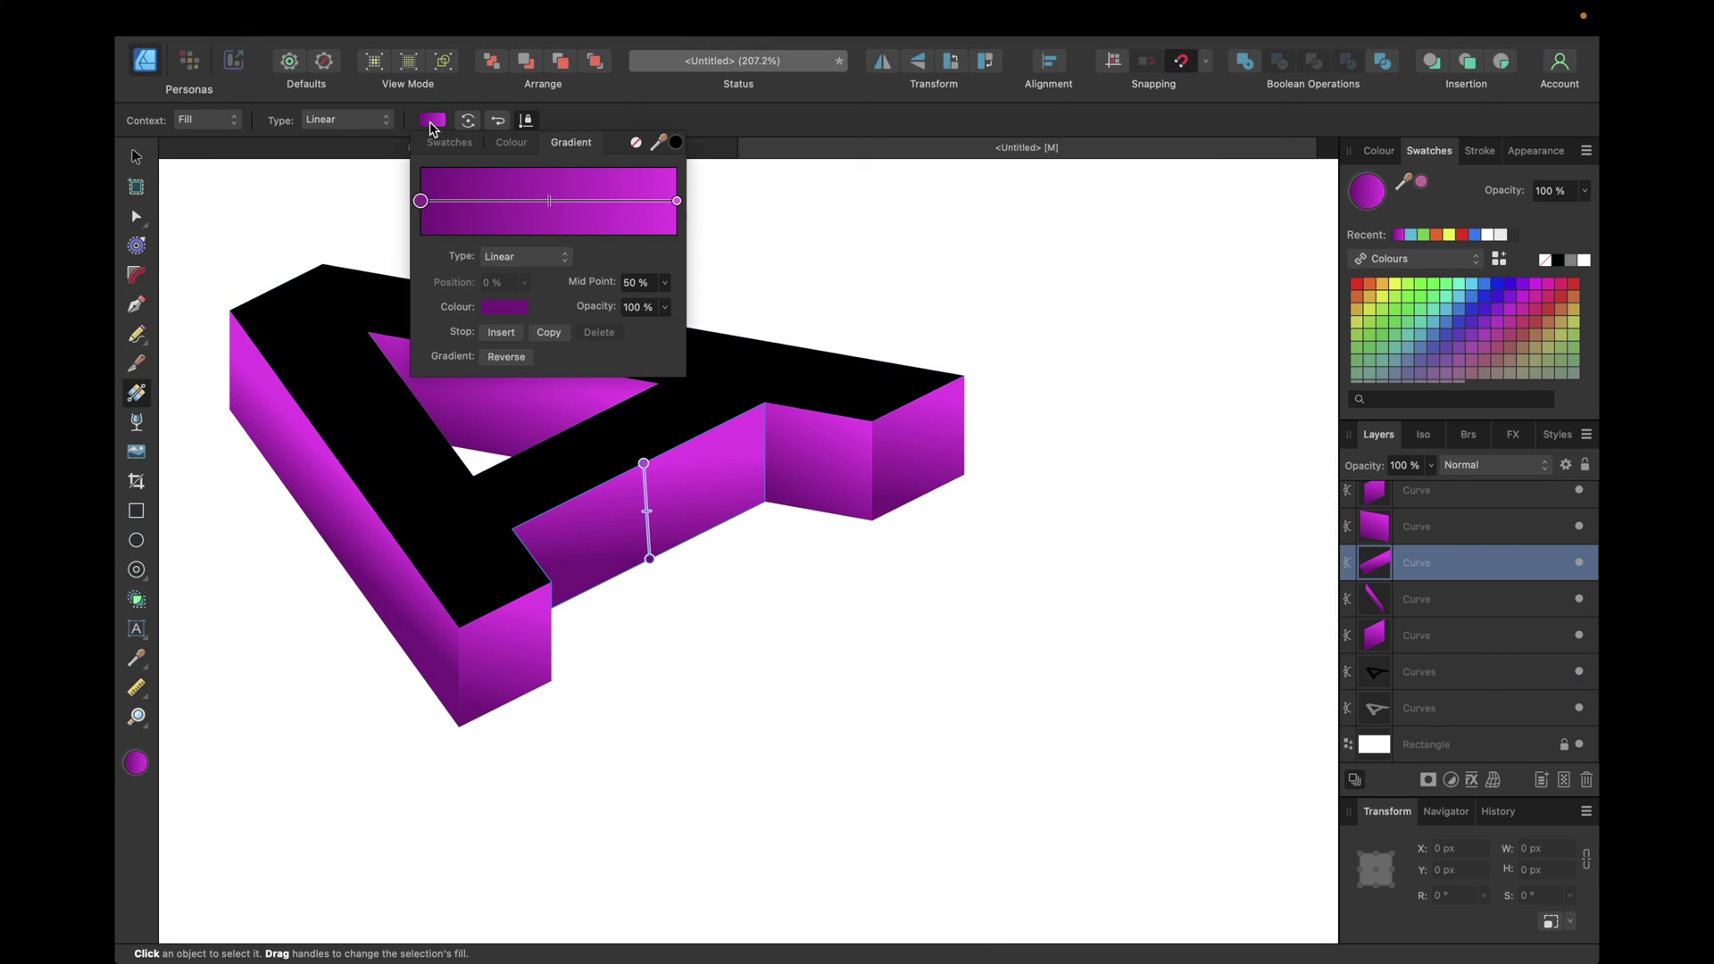
{"action": "left_click", "coordinate": [678, 202]}
{"action": "left_click", "coordinate": [514, 306]}
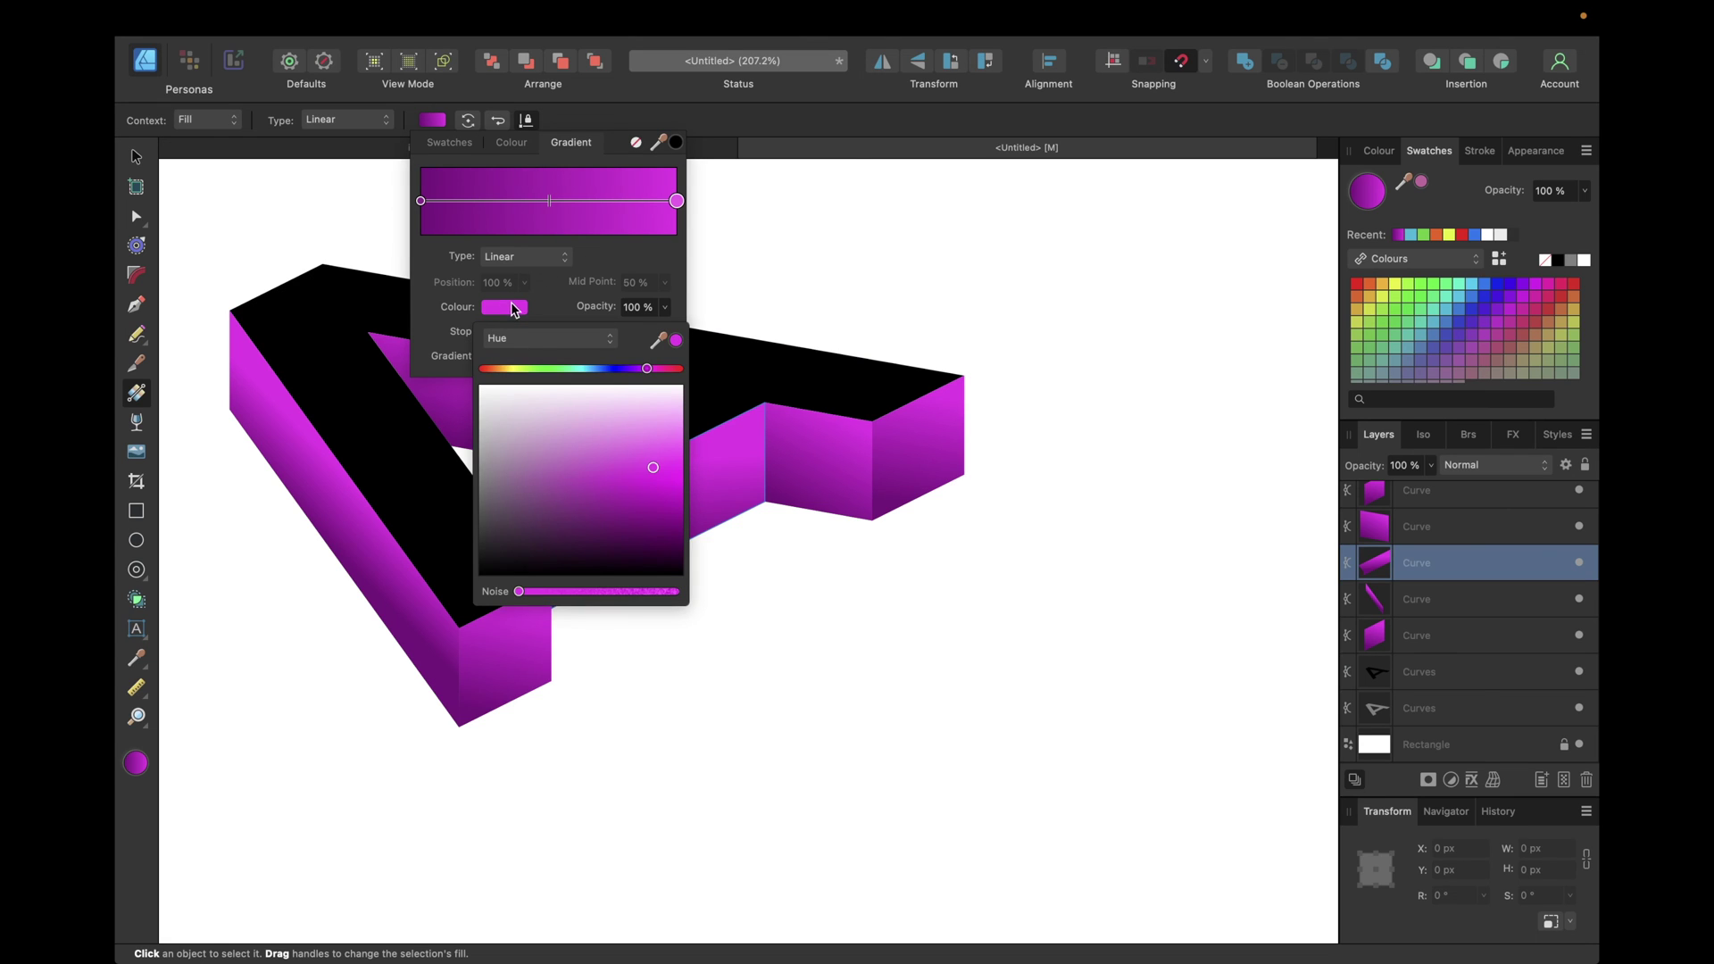
{"action": "left_click", "coordinate": [547, 337]}
{"action": "left_click", "coordinate": [549, 230]}
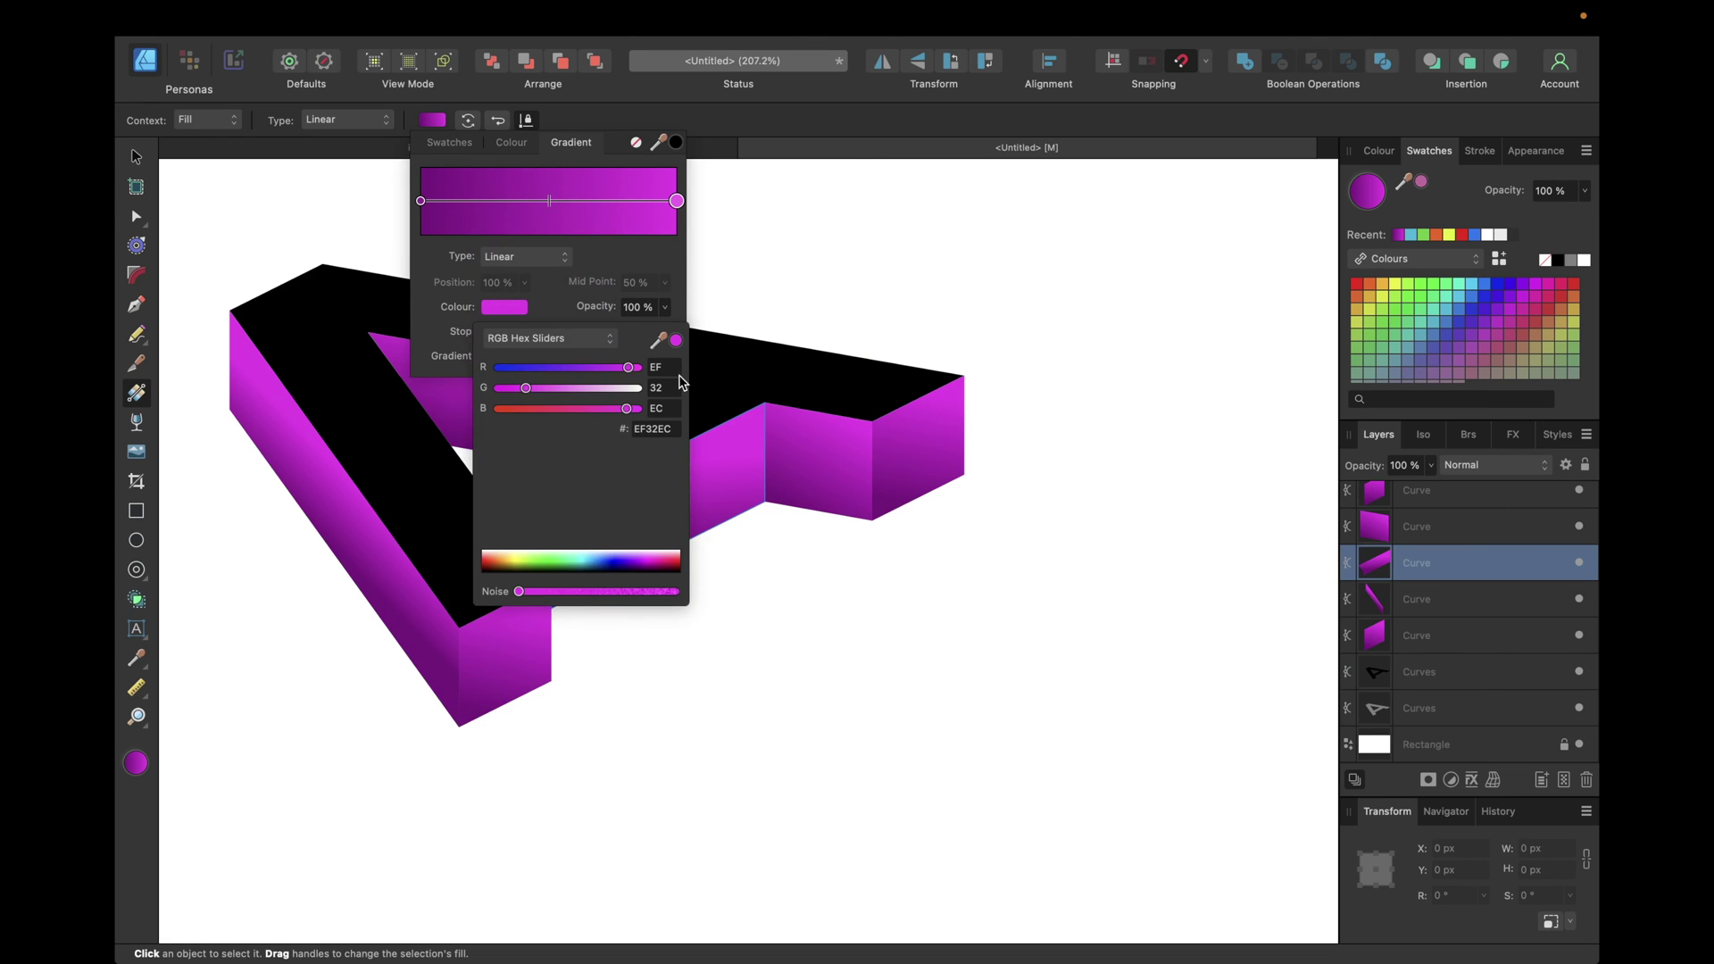
{"action": "double_click", "coordinate": [663, 430]}
Fill the black top face with EF32EC, then lighten it to pale pink F275F4
{"action": "left_click", "coordinate": [1429, 671]}
{"action": "double_click", "coordinate": [1368, 189]}
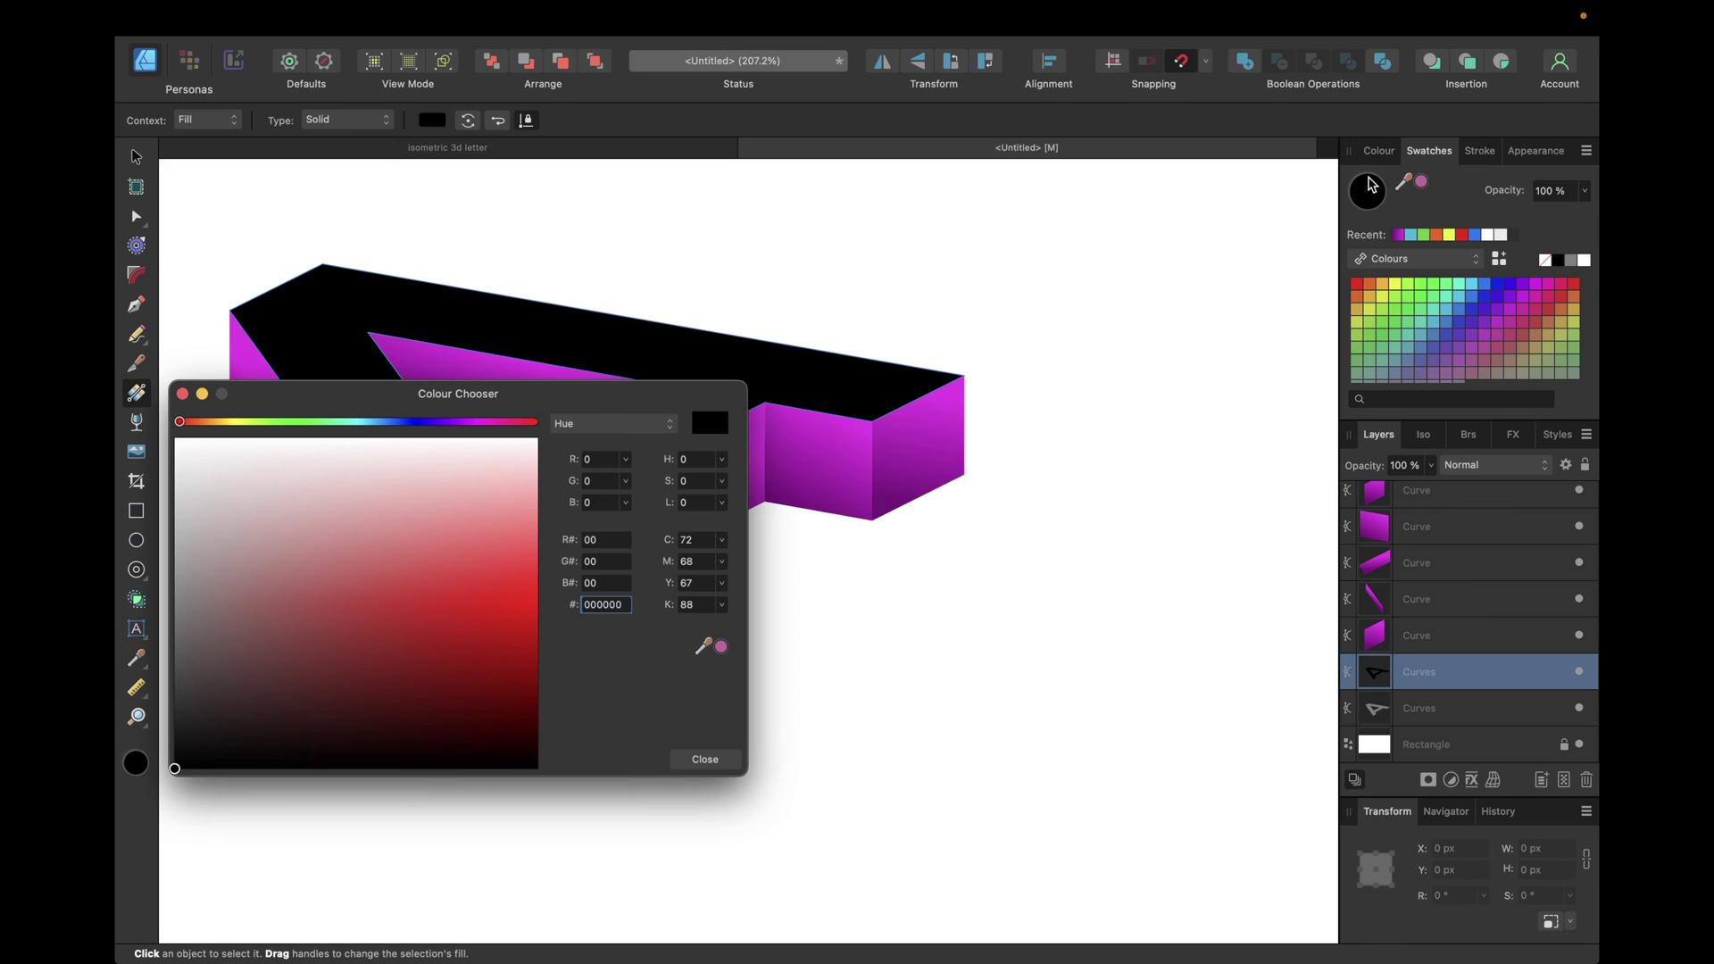
{"action": "double_click", "coordinate": [616, 604]}
{"action": "type", "text": "EF32EC"}
{"action": "key", "text": "Return"}
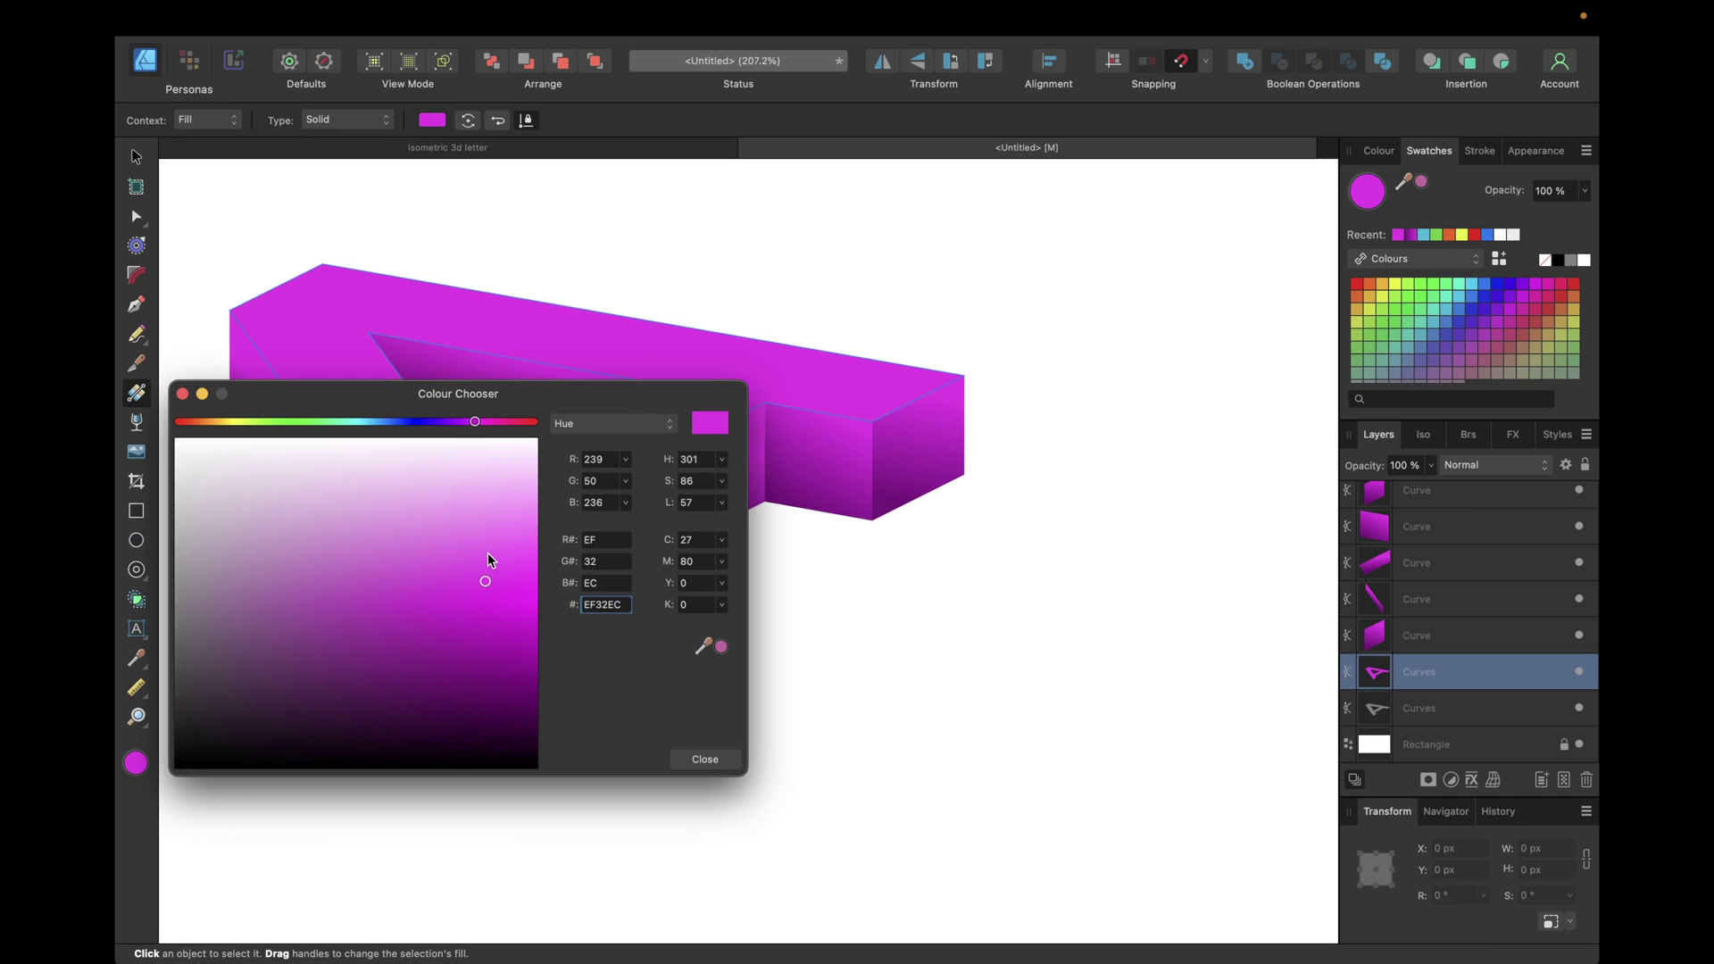
{"action": "left_click", "coordinate": [485, 559]}
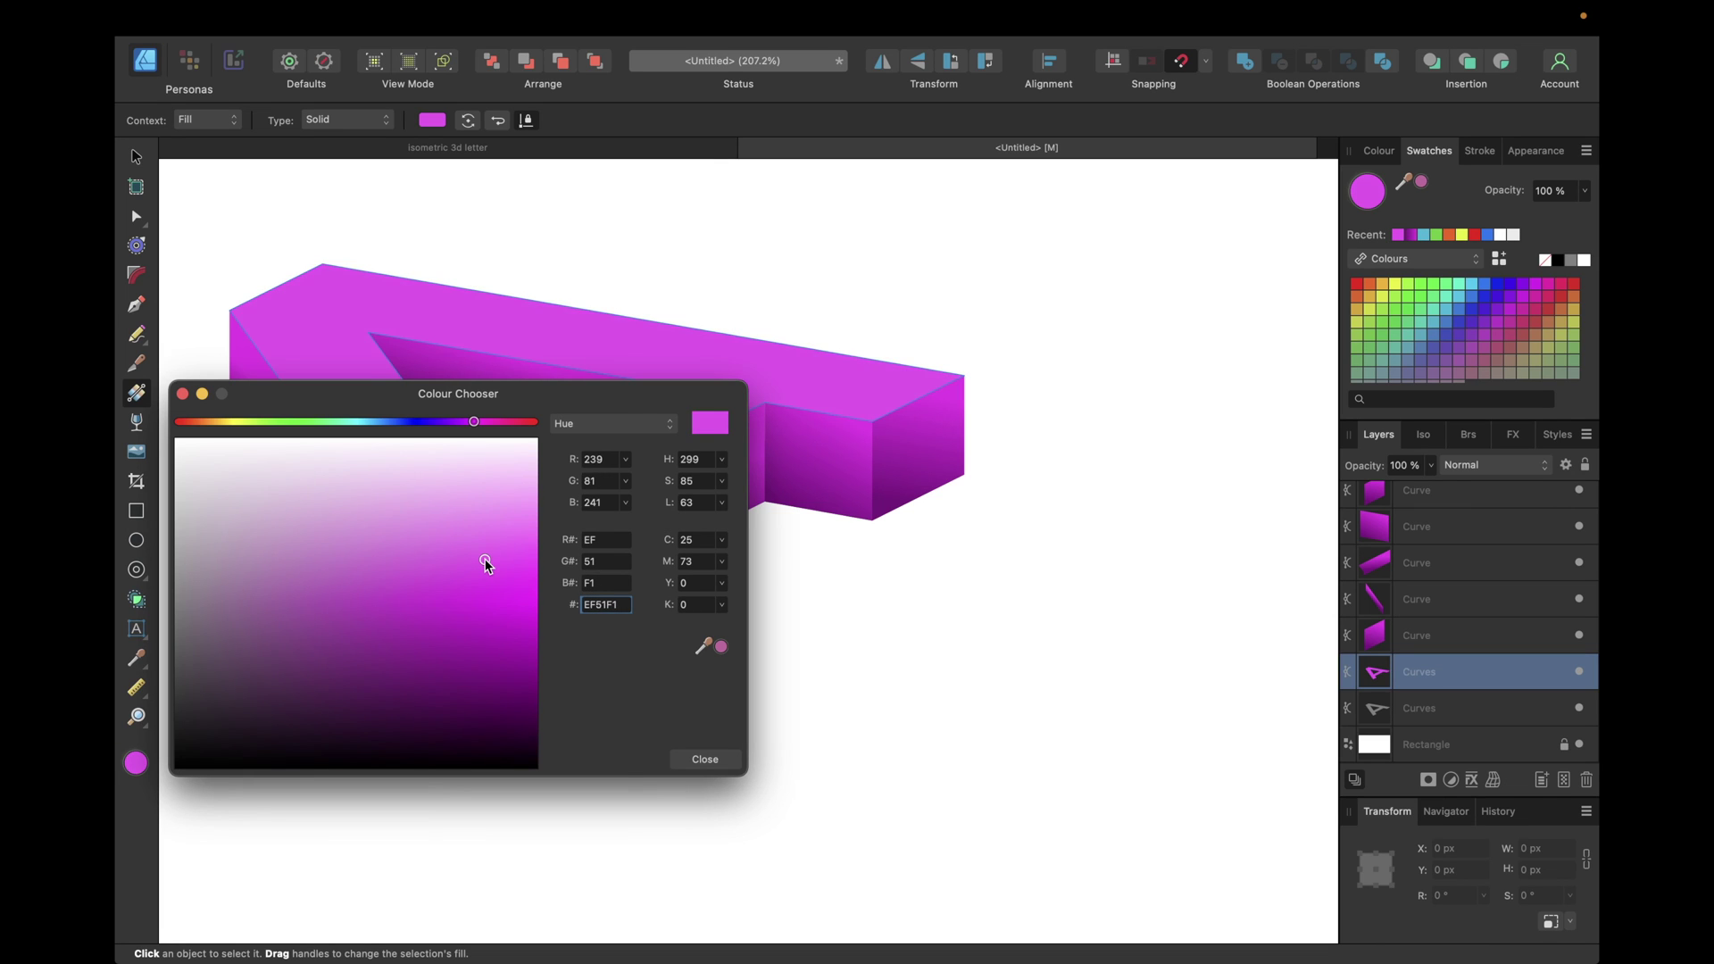
{"action": "left_click_drag", "start_coordinate": [486, 559], "coordinate": [486, 534]}
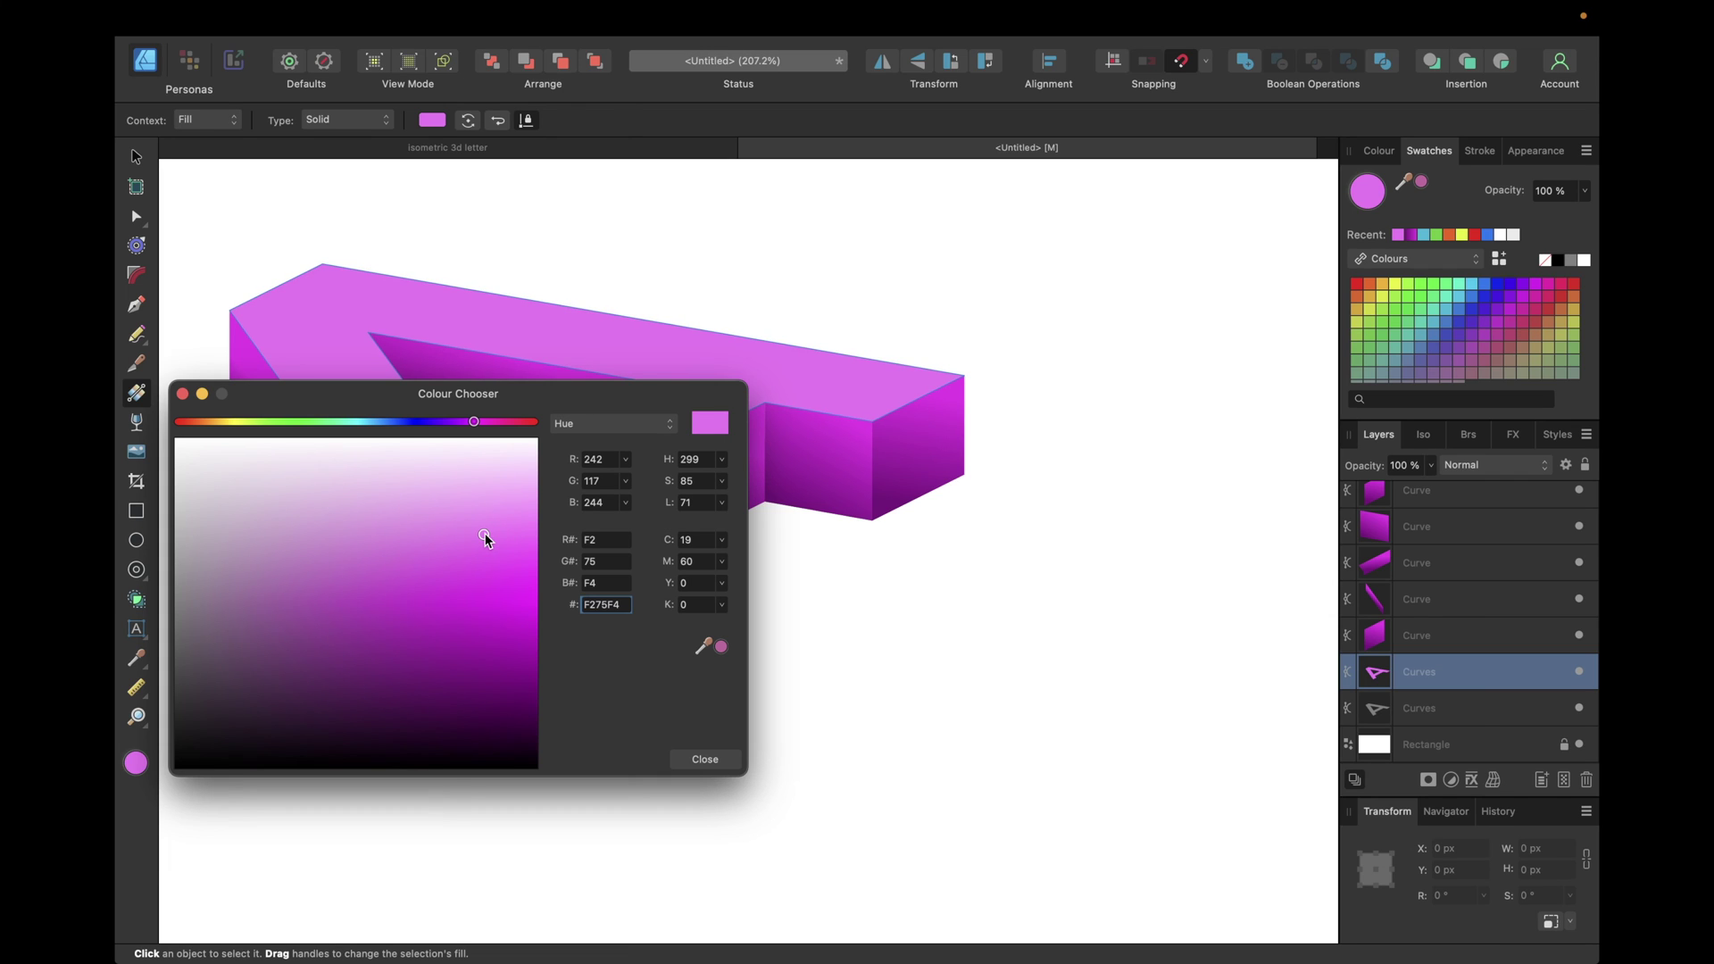
{"action": "left_click", "coordinate": [183, 393]}
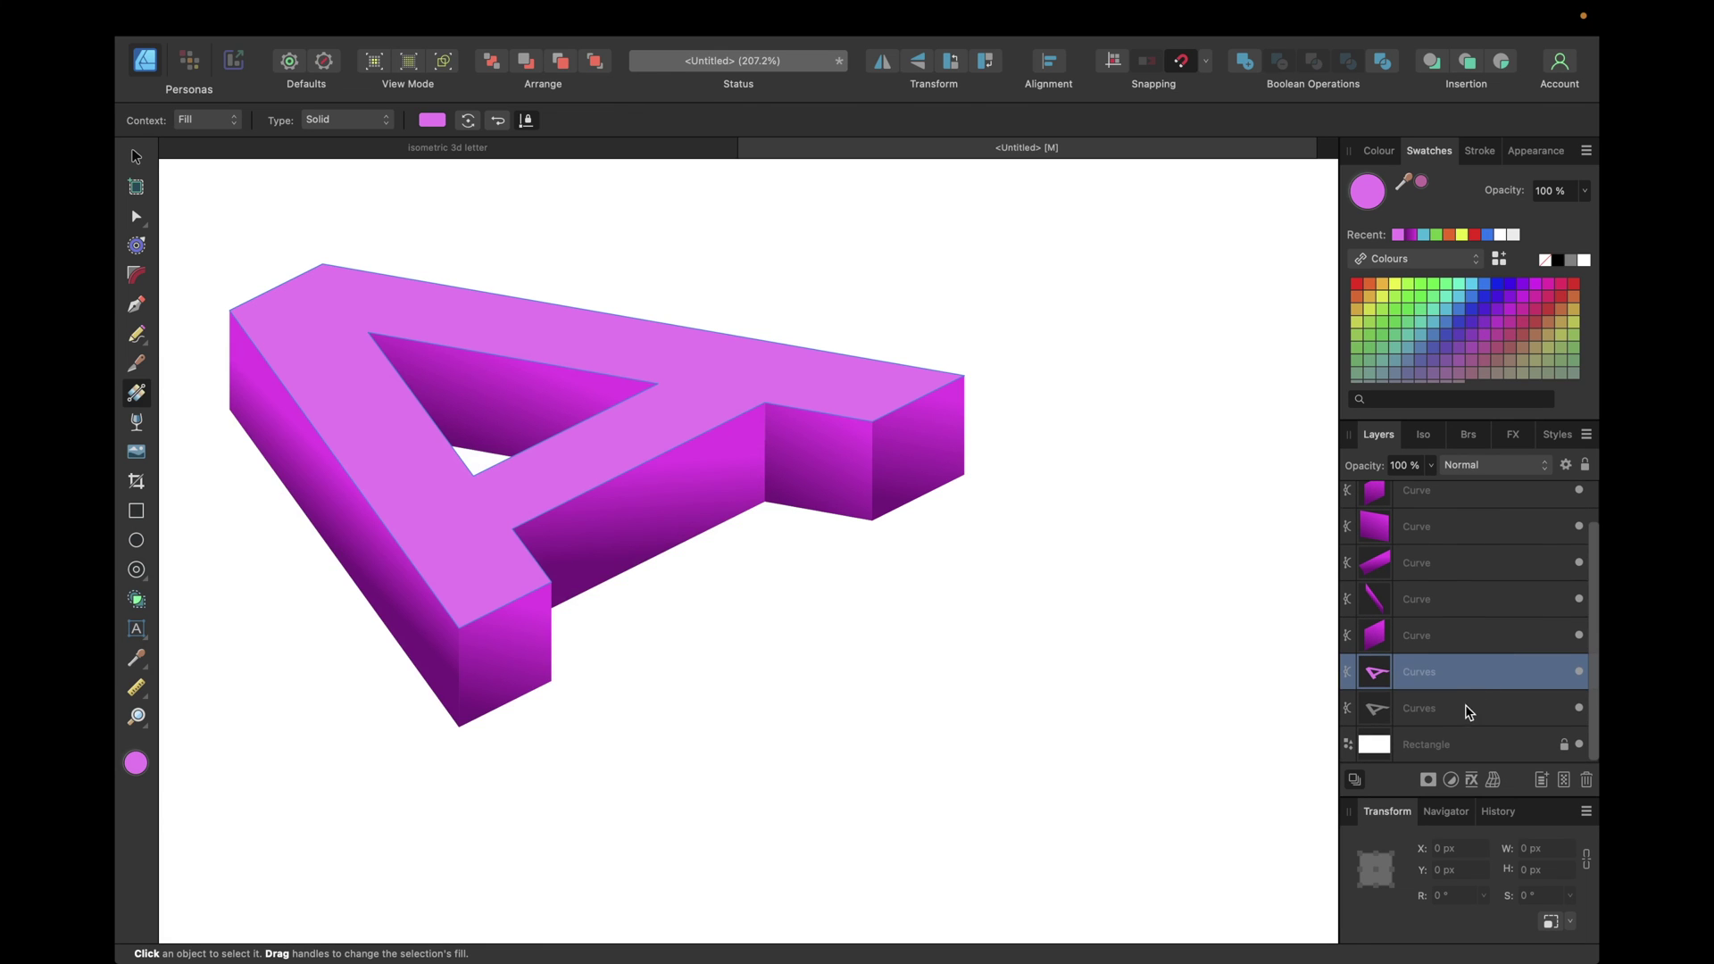
Enable an Outer Shadow on the lower Curves shape at 40% opacity, angled 270°
{"action": "left_click", "coordinate": [1422, 712]}
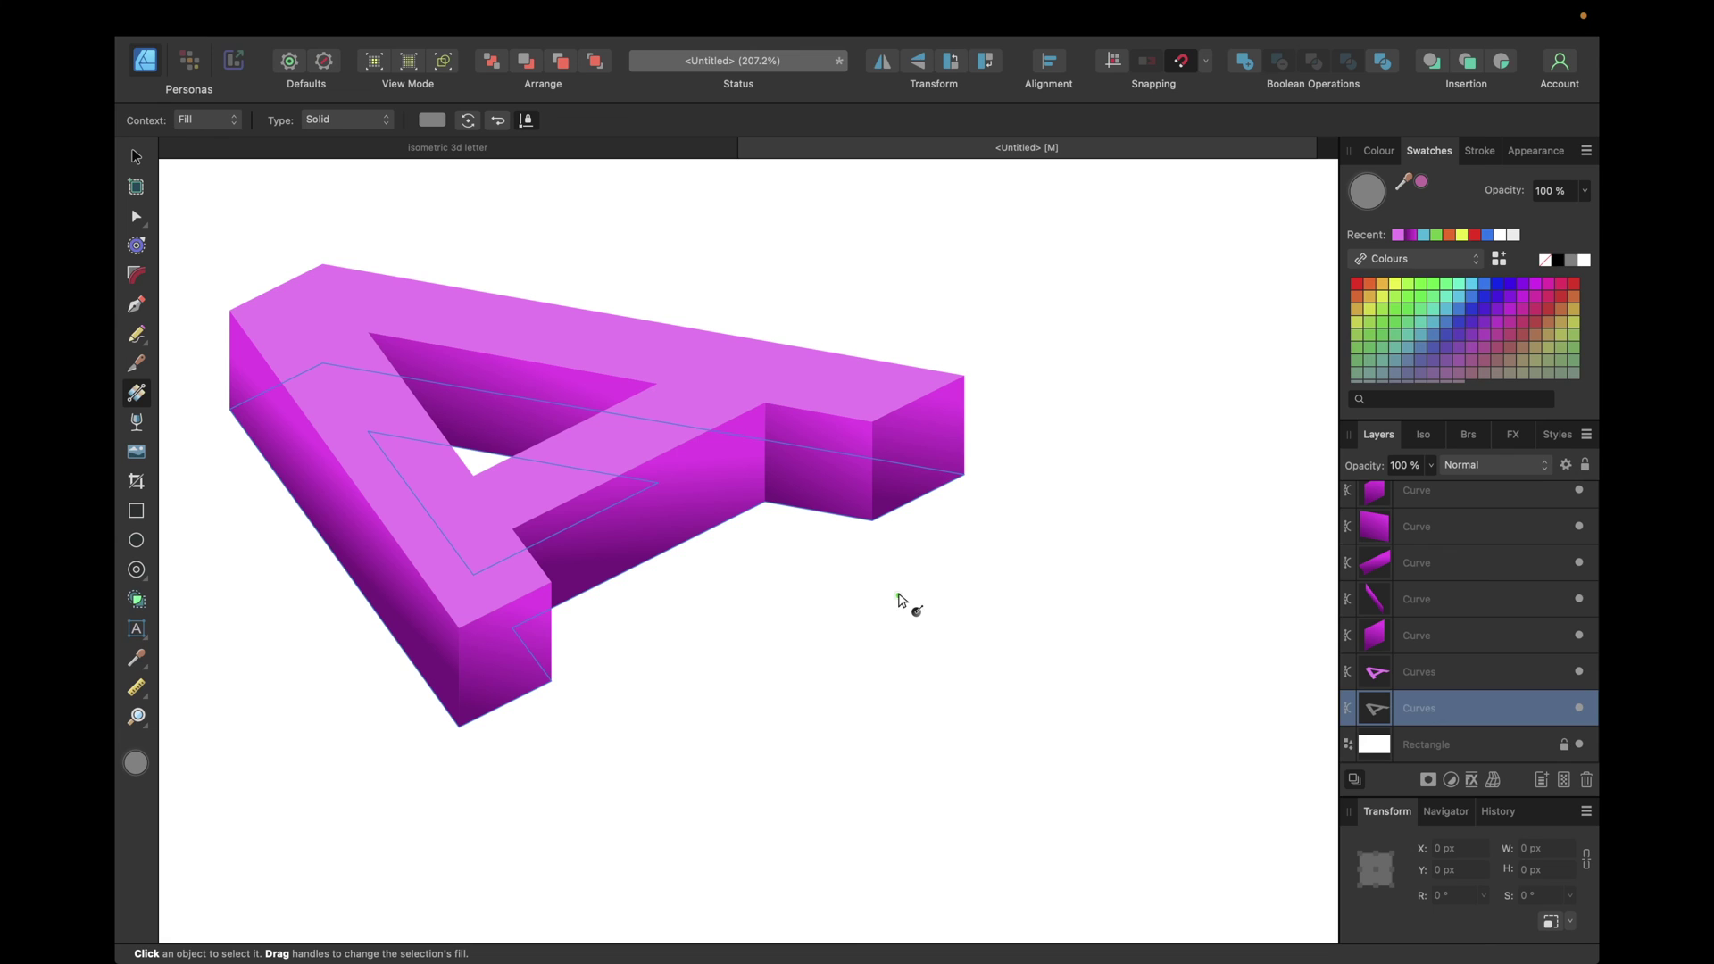
{"action": "left_click", "coordinate": [1518, 442]}
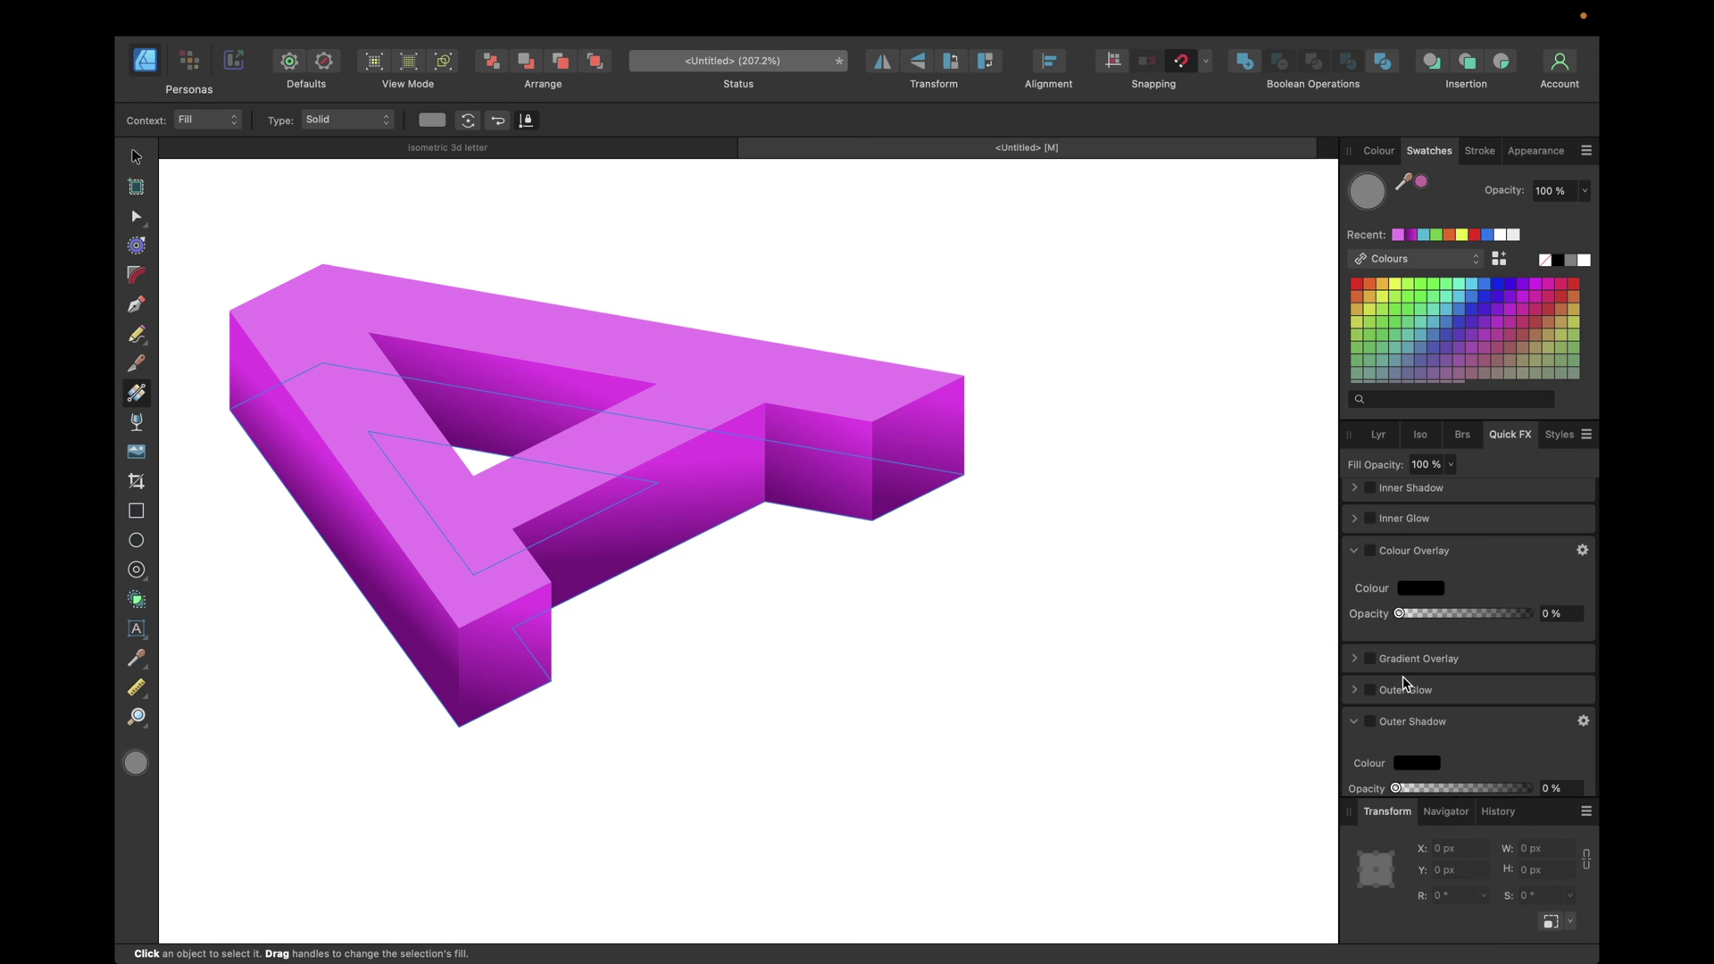
{"action": "scroll", "coordinate": [1404, 684], "scroll_direction": "down", "scroll_amount": 4}
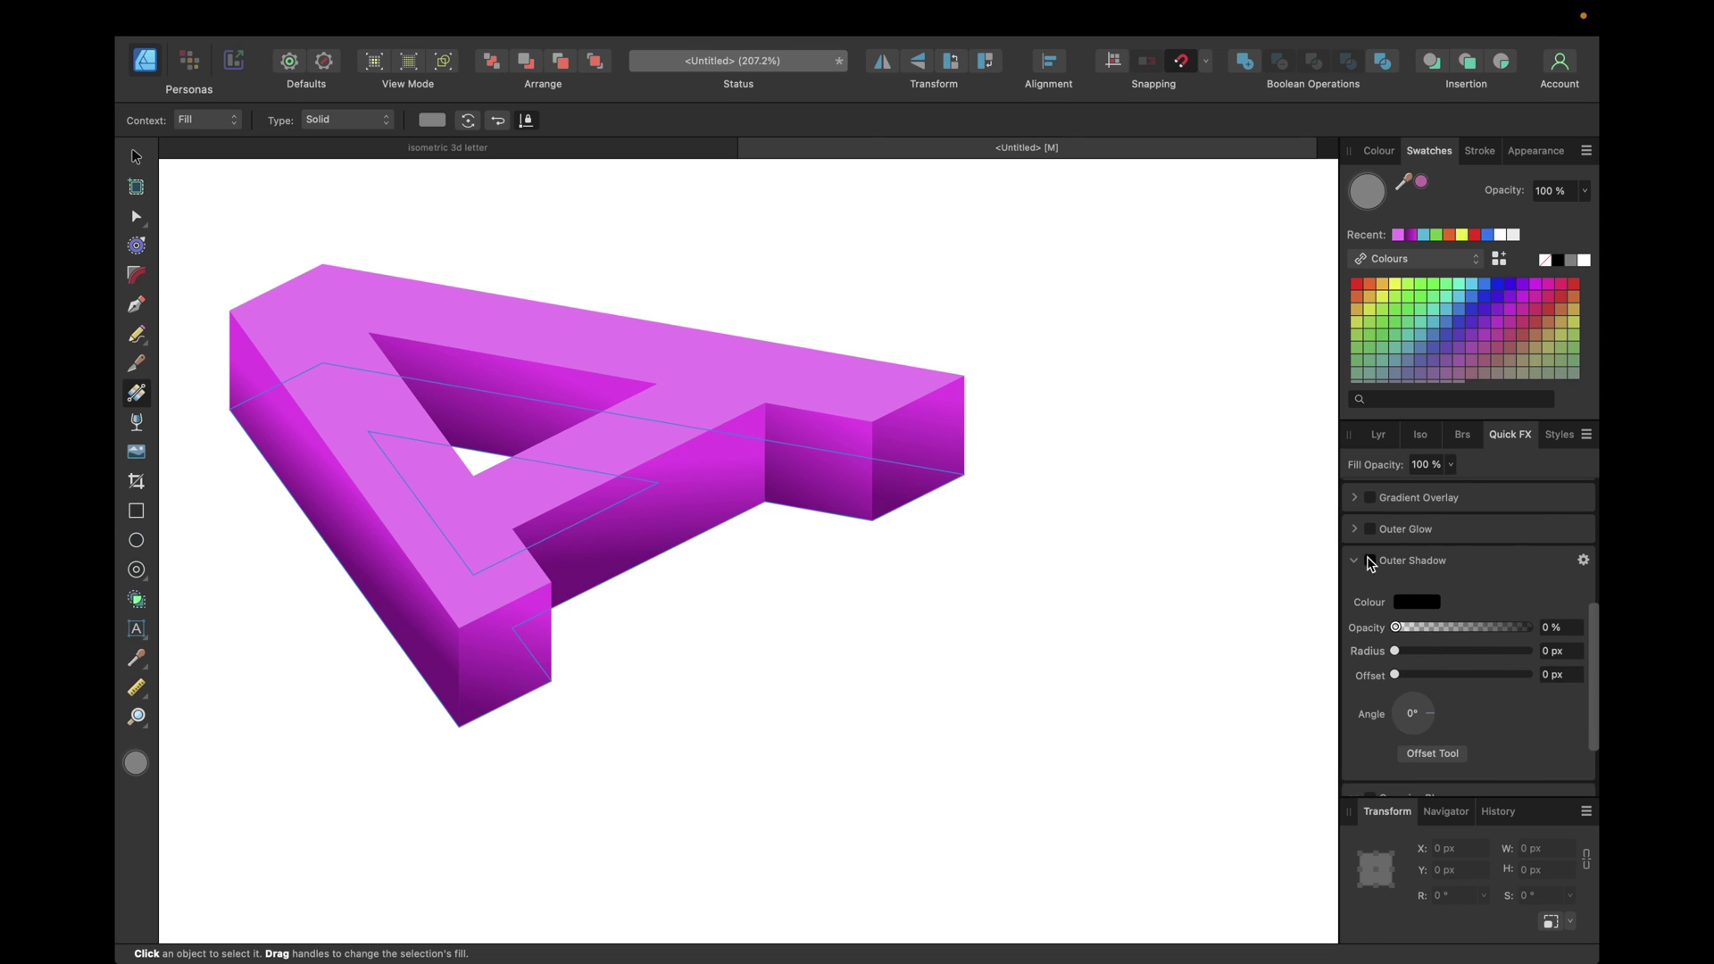
{"action": "left_click", "coordinate": [1370, 560]}
{"action": "left_click", "coordinate": [1547, 629]}
{"action": "type", "text": "40"}
{"action": "key", "text": "Return"}
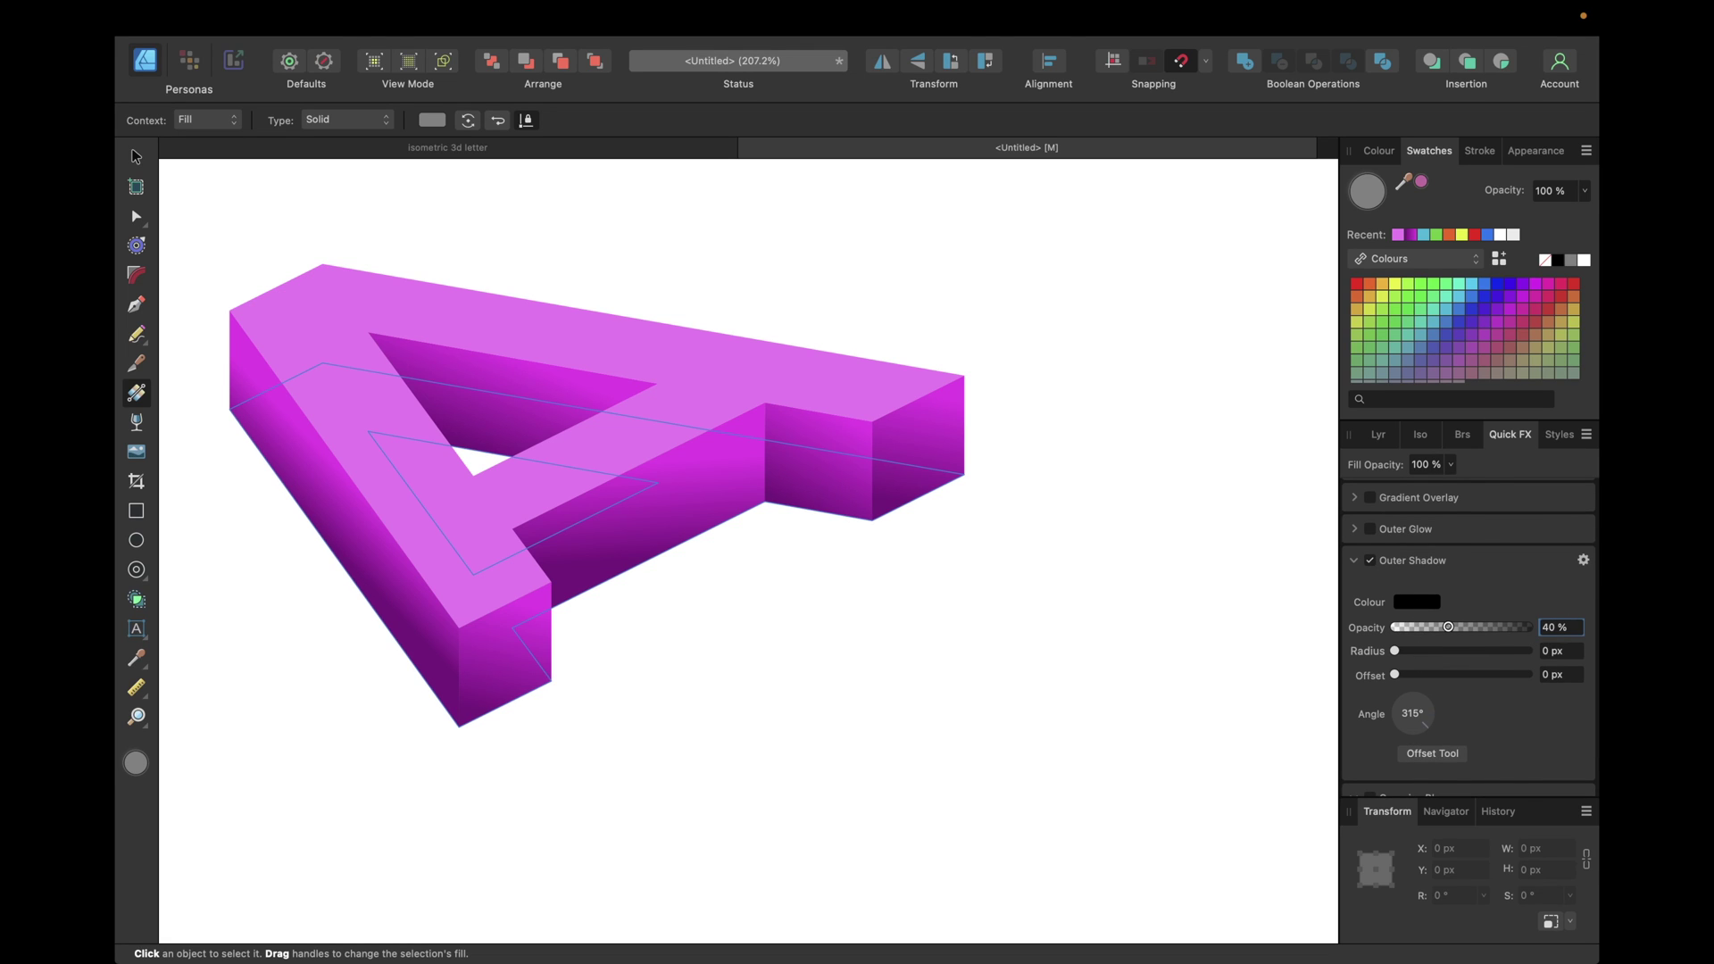
{"action": "left_click", "coordinate": [1549, 648]}
{"action": "key", "text": "Return"}
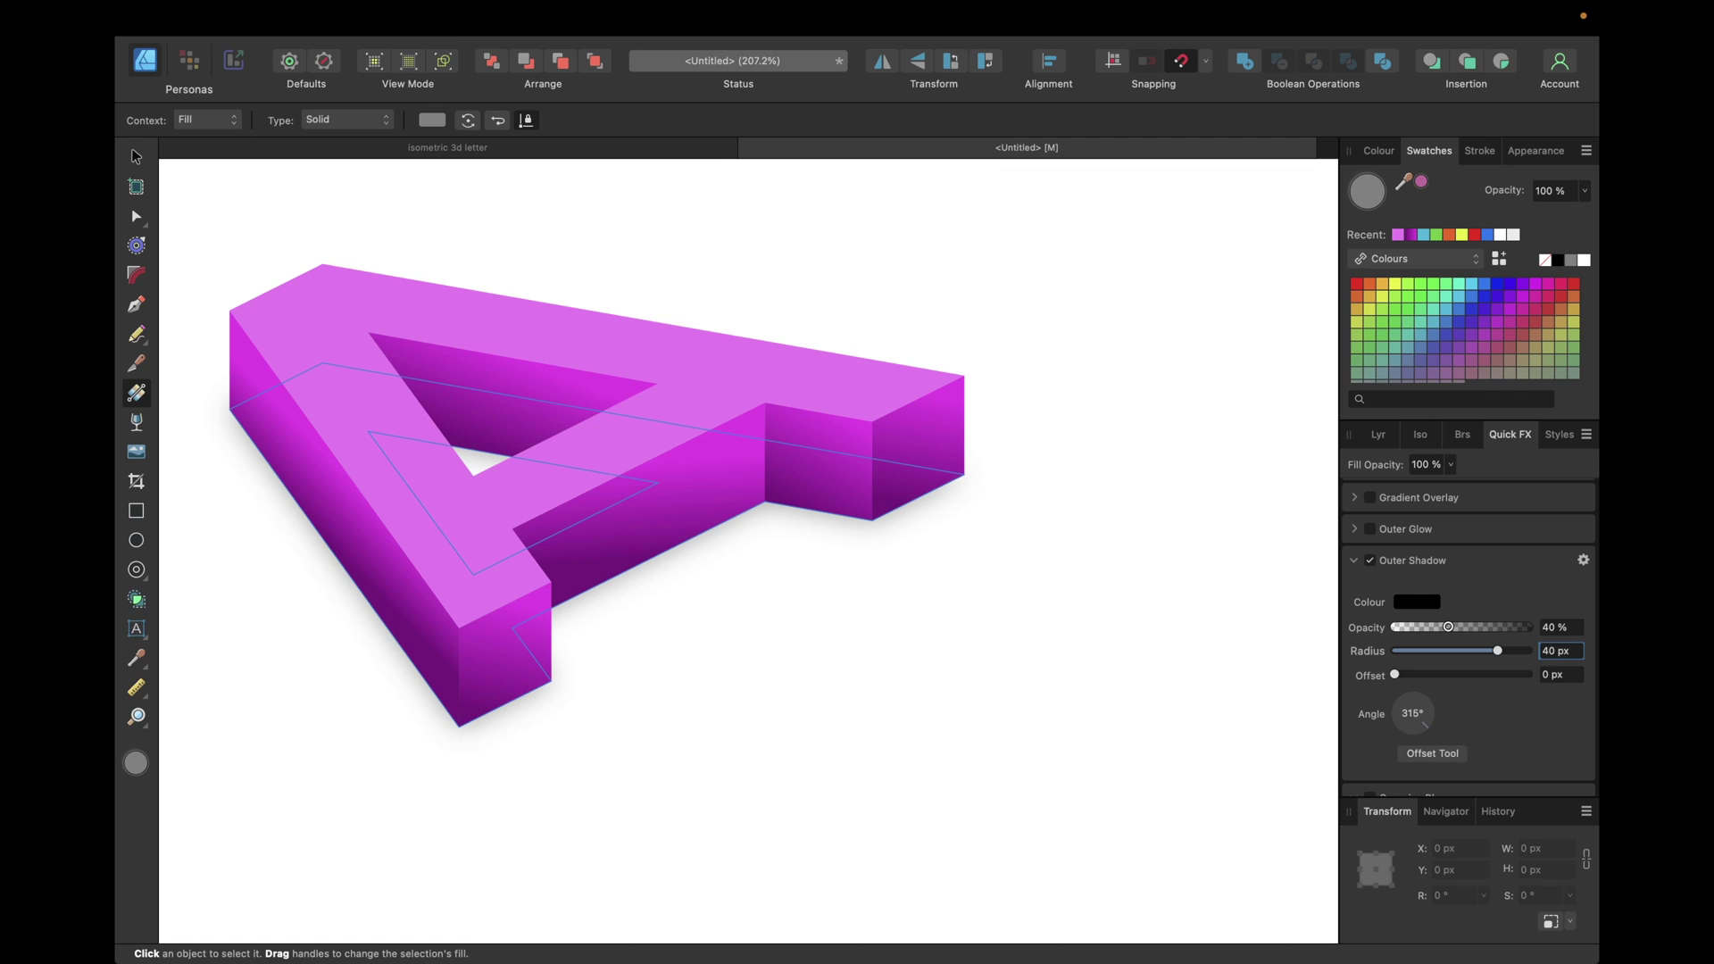
{"action": "left_click", "coordinate": [1545, 678]}
{"action": "type", "text": "100"}
{"action": "key", "text": "Return"}
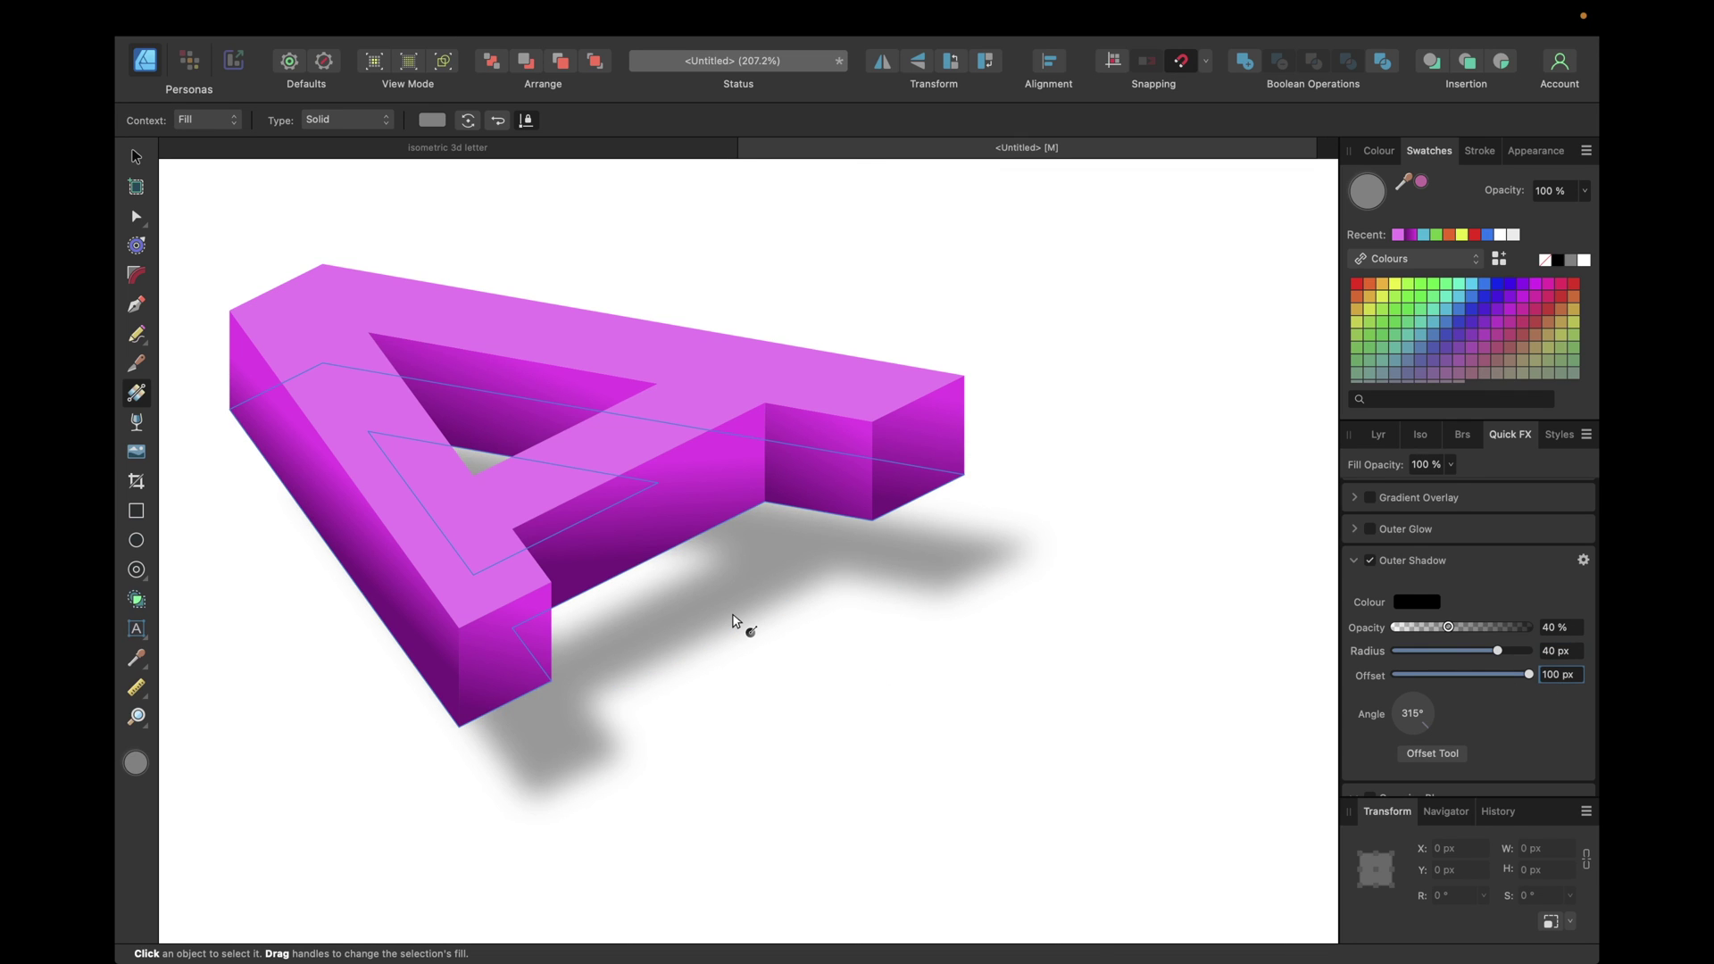
{"action": "scroll", "coordinate": [734, 623], "scroll_direction": "down", "scroll_amount": 2}
{"action": "left_click", "coordinate": [1415, 736]}
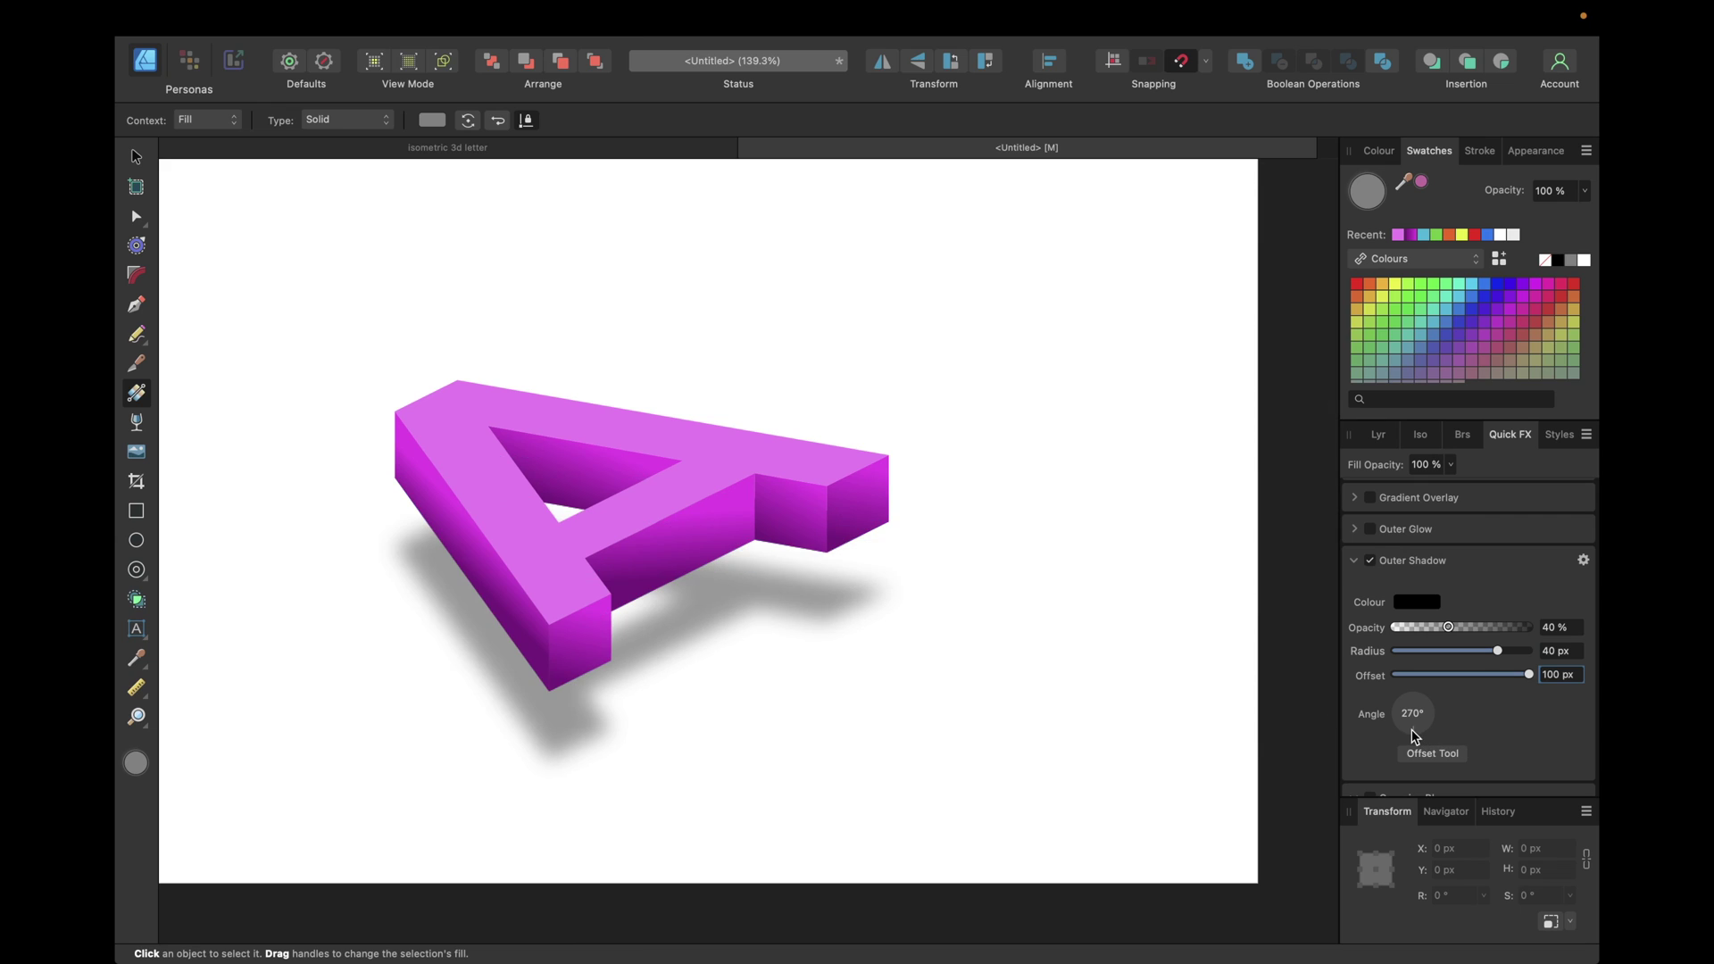
Refine the shadow to a 35 px radius and 110 px offset
{"action": "left_click", "coordinate": [1546, 651]}
{"action": "type", "text": "35"}
{"action": "key", "text": "Return"}
{"action": "left_click", "coordinate": [1554, 675]}
{"action": "type", "text": "12"}
{"action": "key", "text": "Return"}
{"action": "type", "text": "1"}
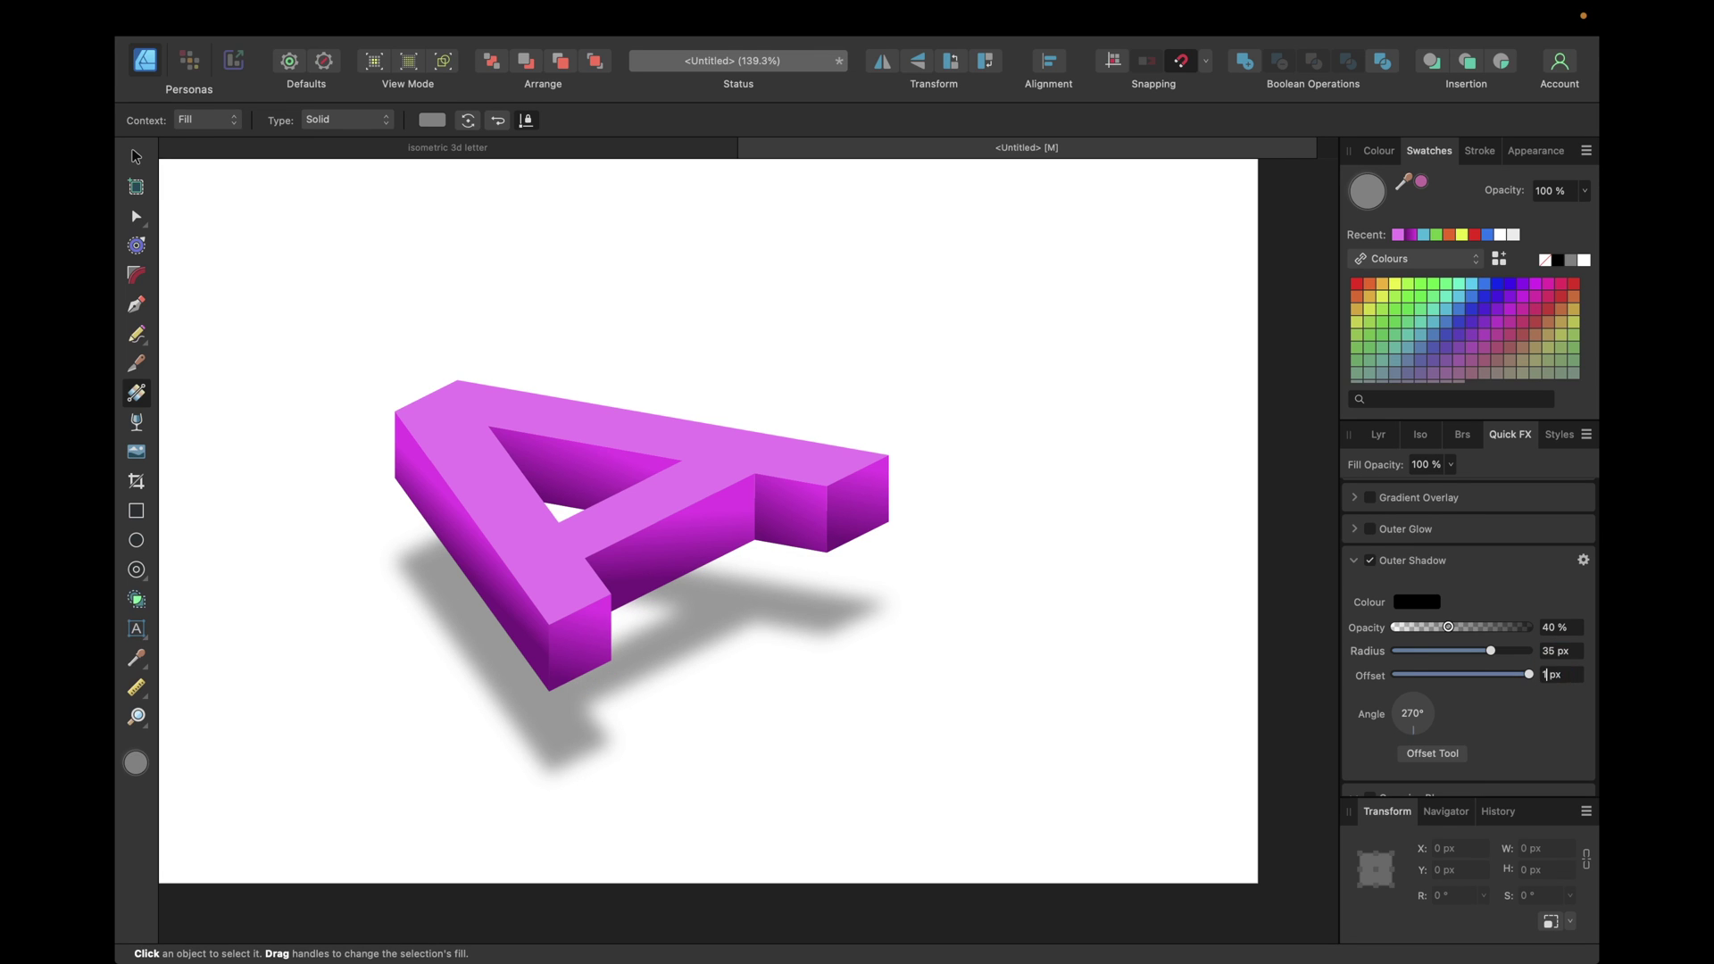
{"action": "type", "text": "10"}
{"action": "key", "text": "Return"}
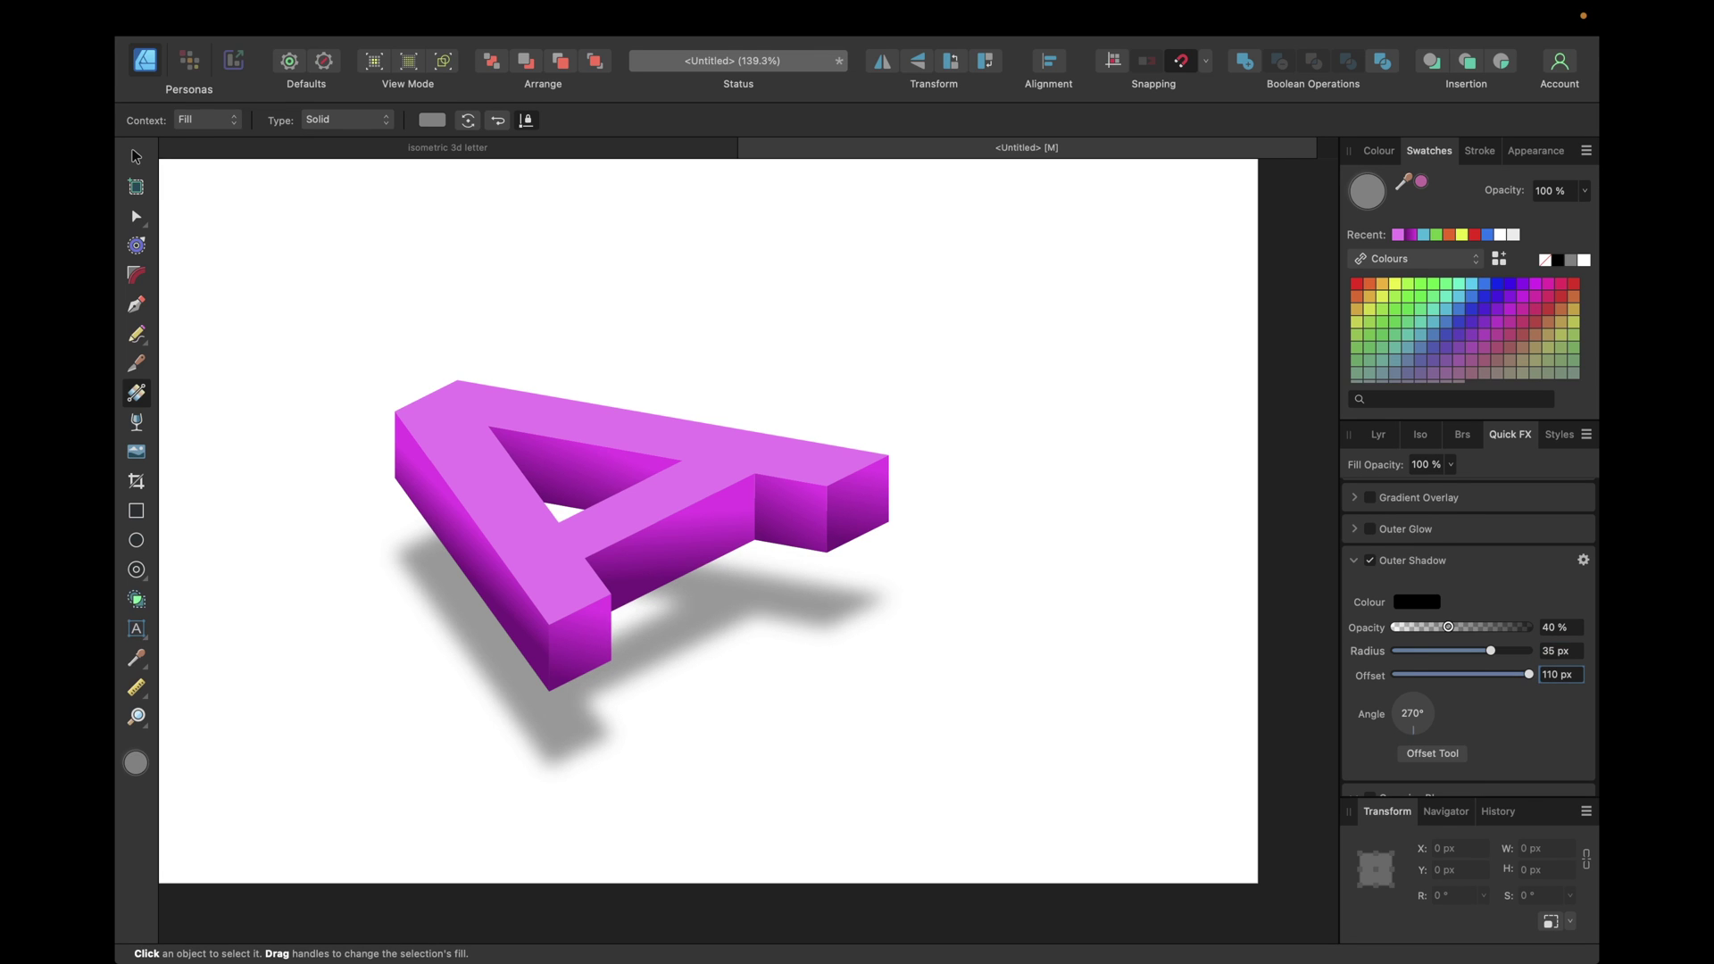
{"action": "left_click", "coordinate": [1386, 437]}
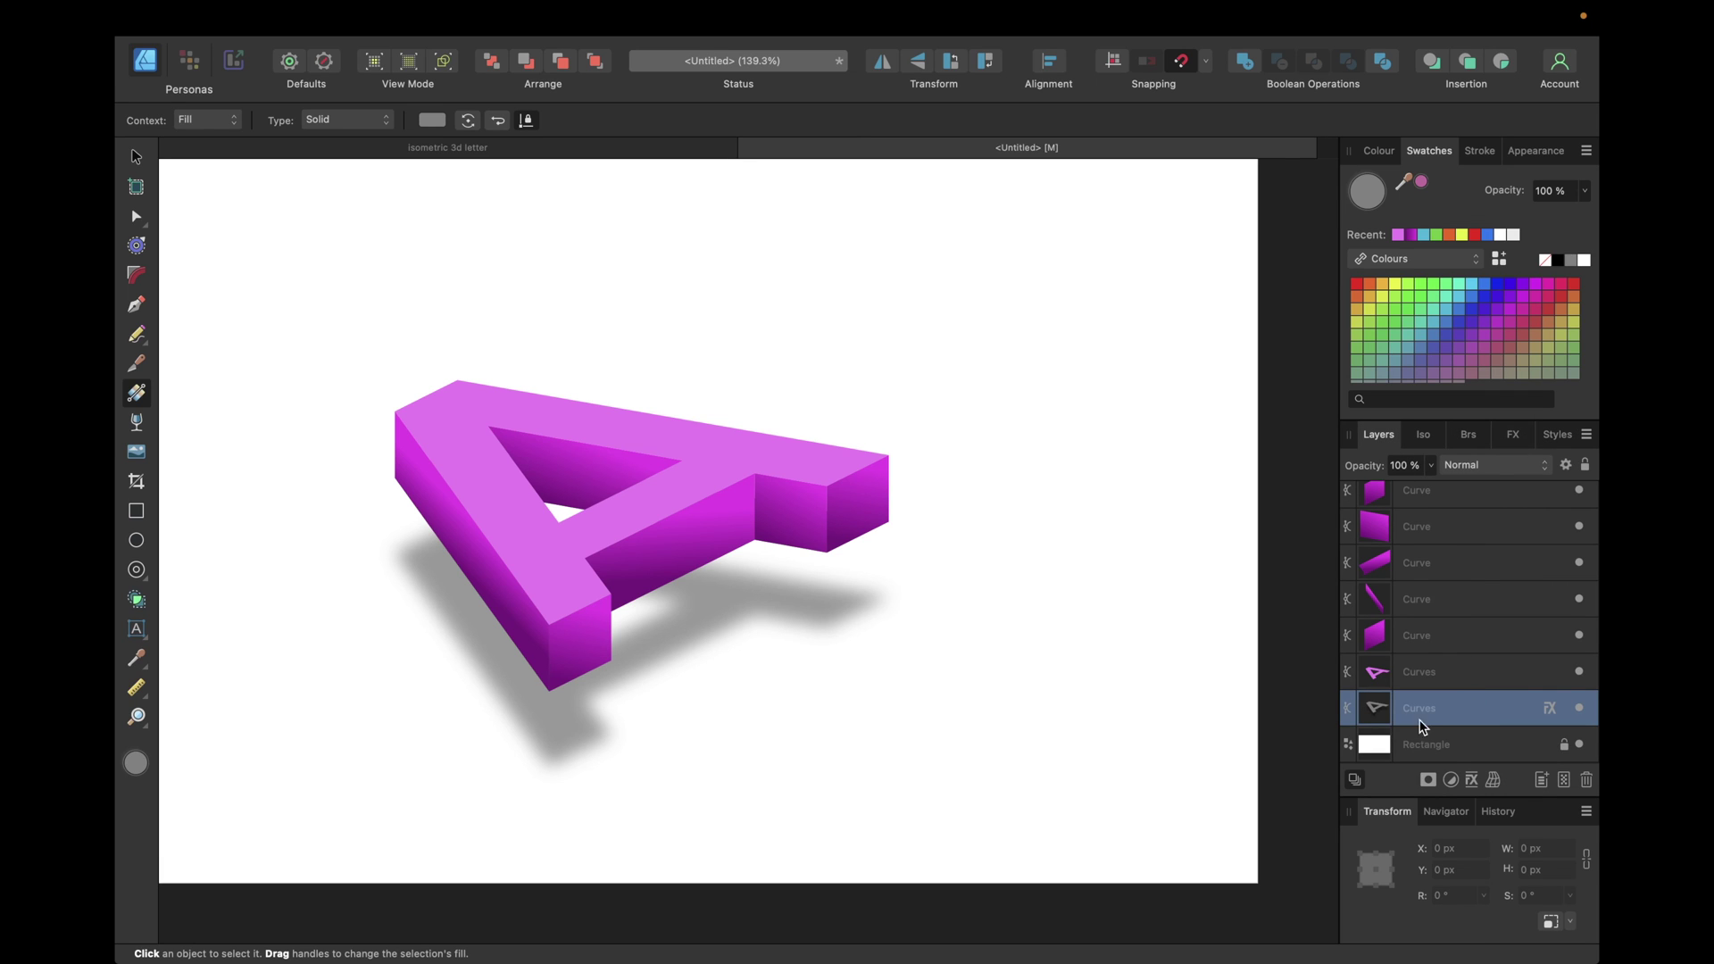
Group all the letter's Curves layers and set the group opacity to 95%
{"action": "scroll", "coordinate": [1421, 714], "scroll_direction": "up", "scroll_amount": 2}
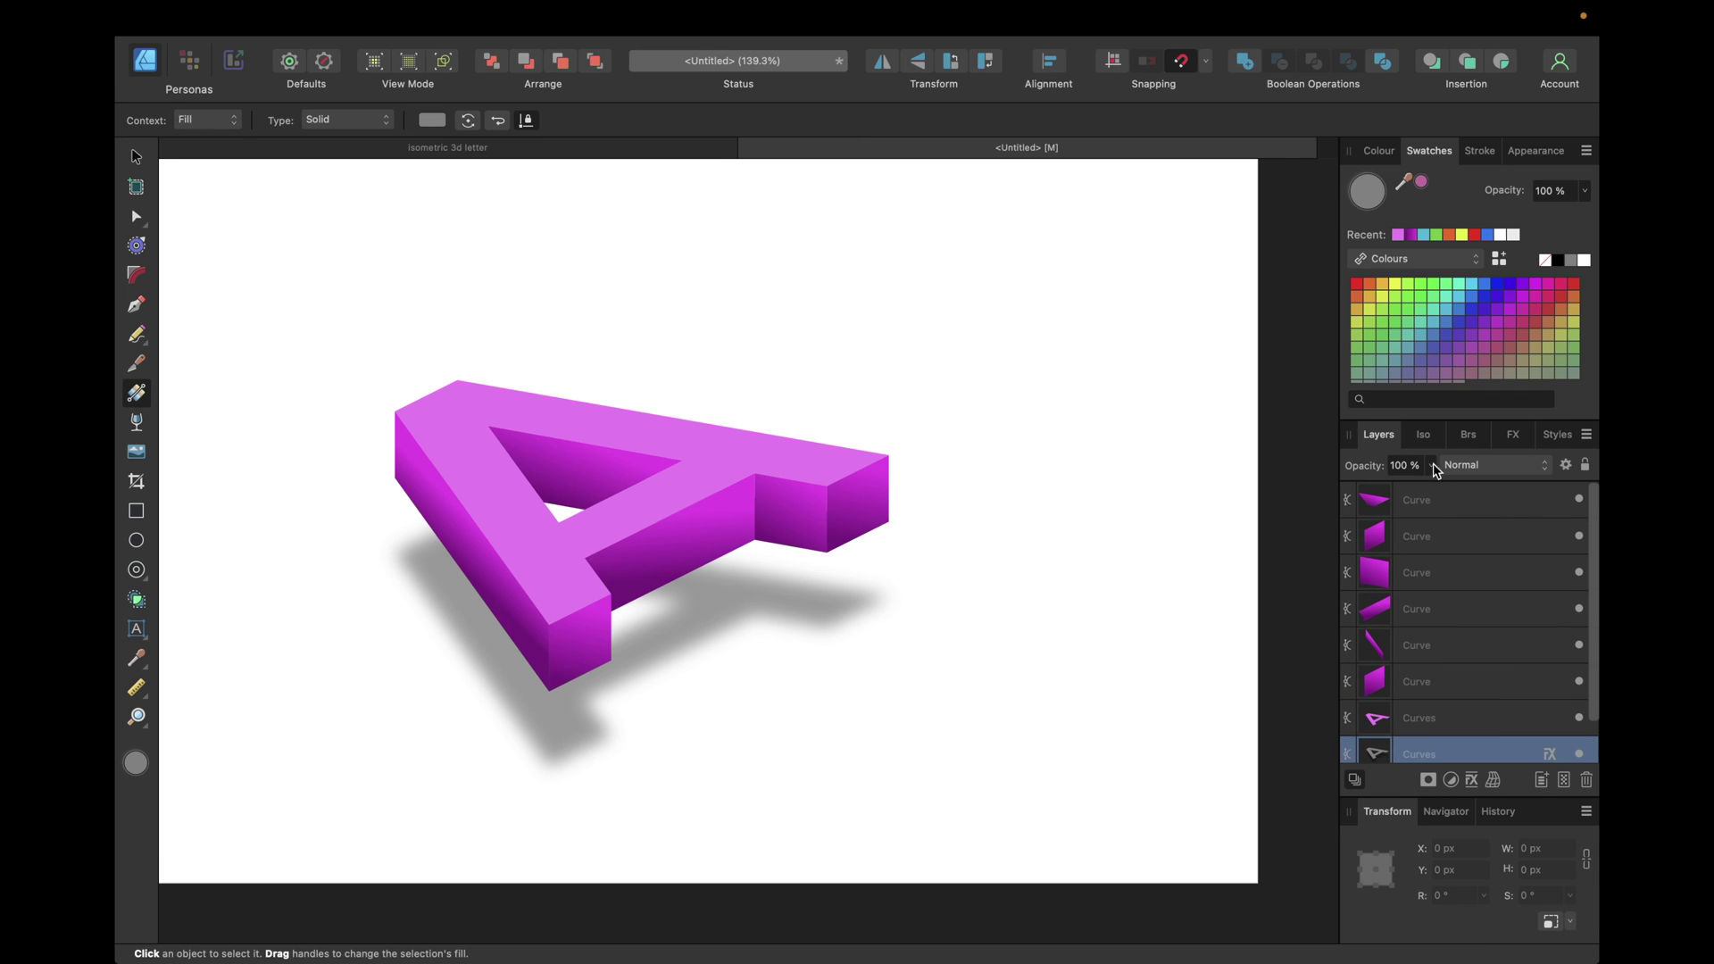
{"action": "left_click", "coordinate": [1376, 508], "text": "shift"}
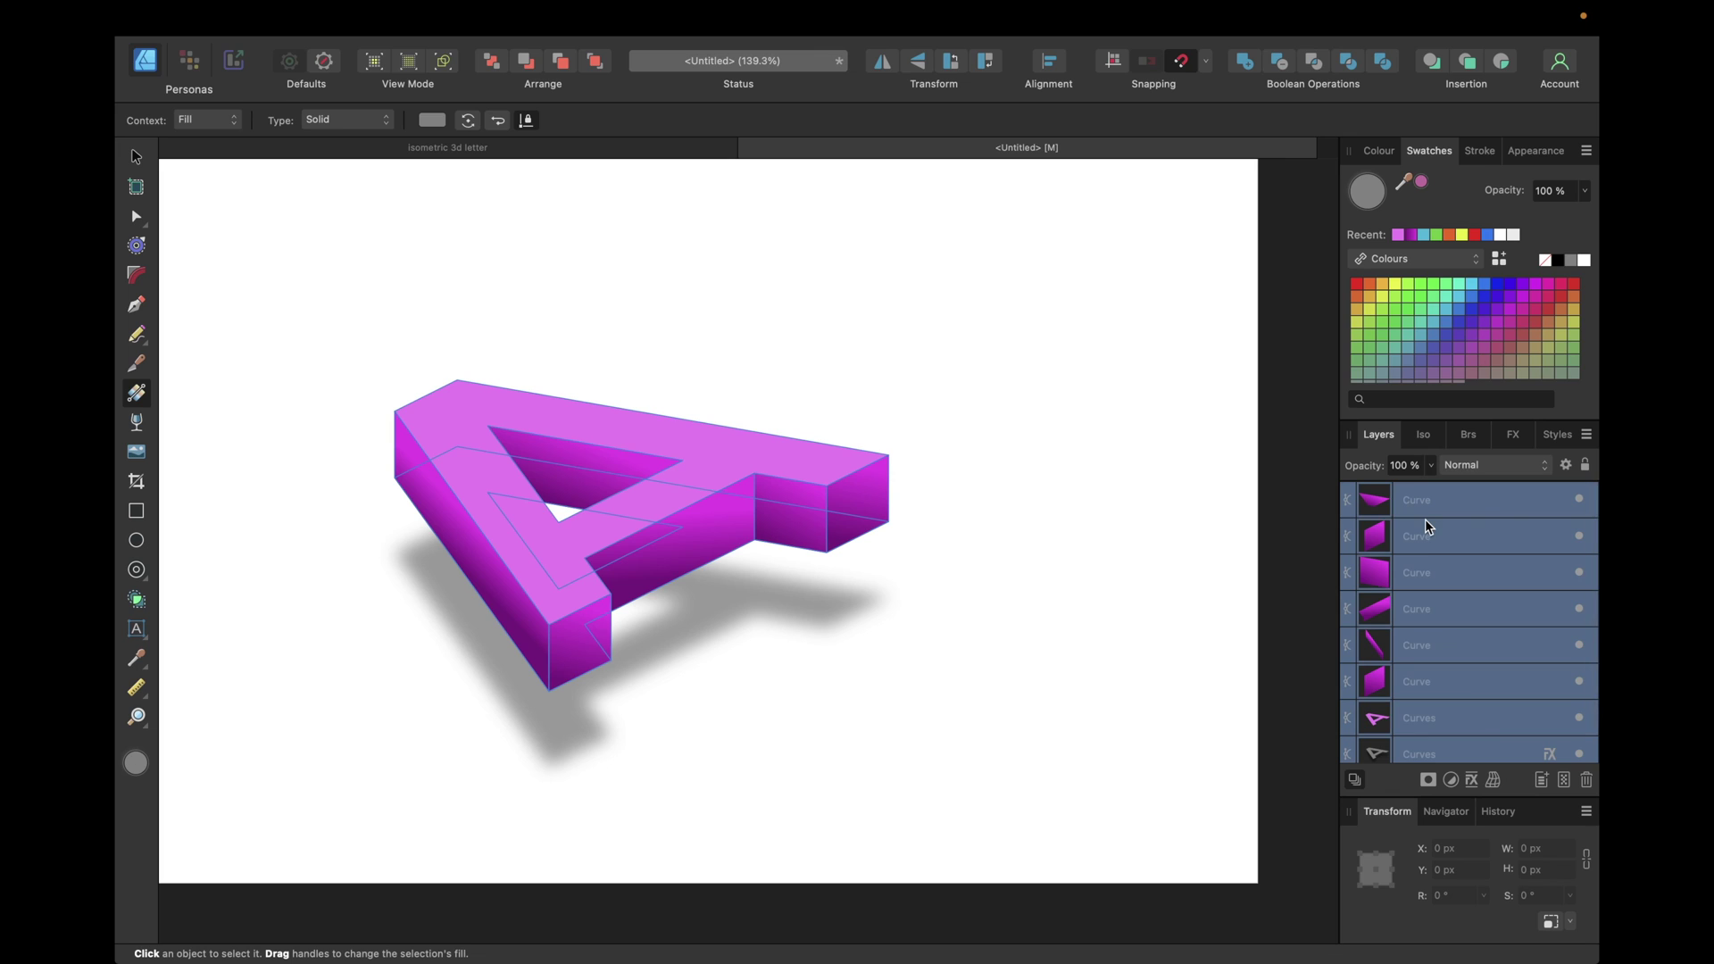
{"action": "key", "text": "super+g"}
{"action": "left_click", "coordinate": [1395, 467]}
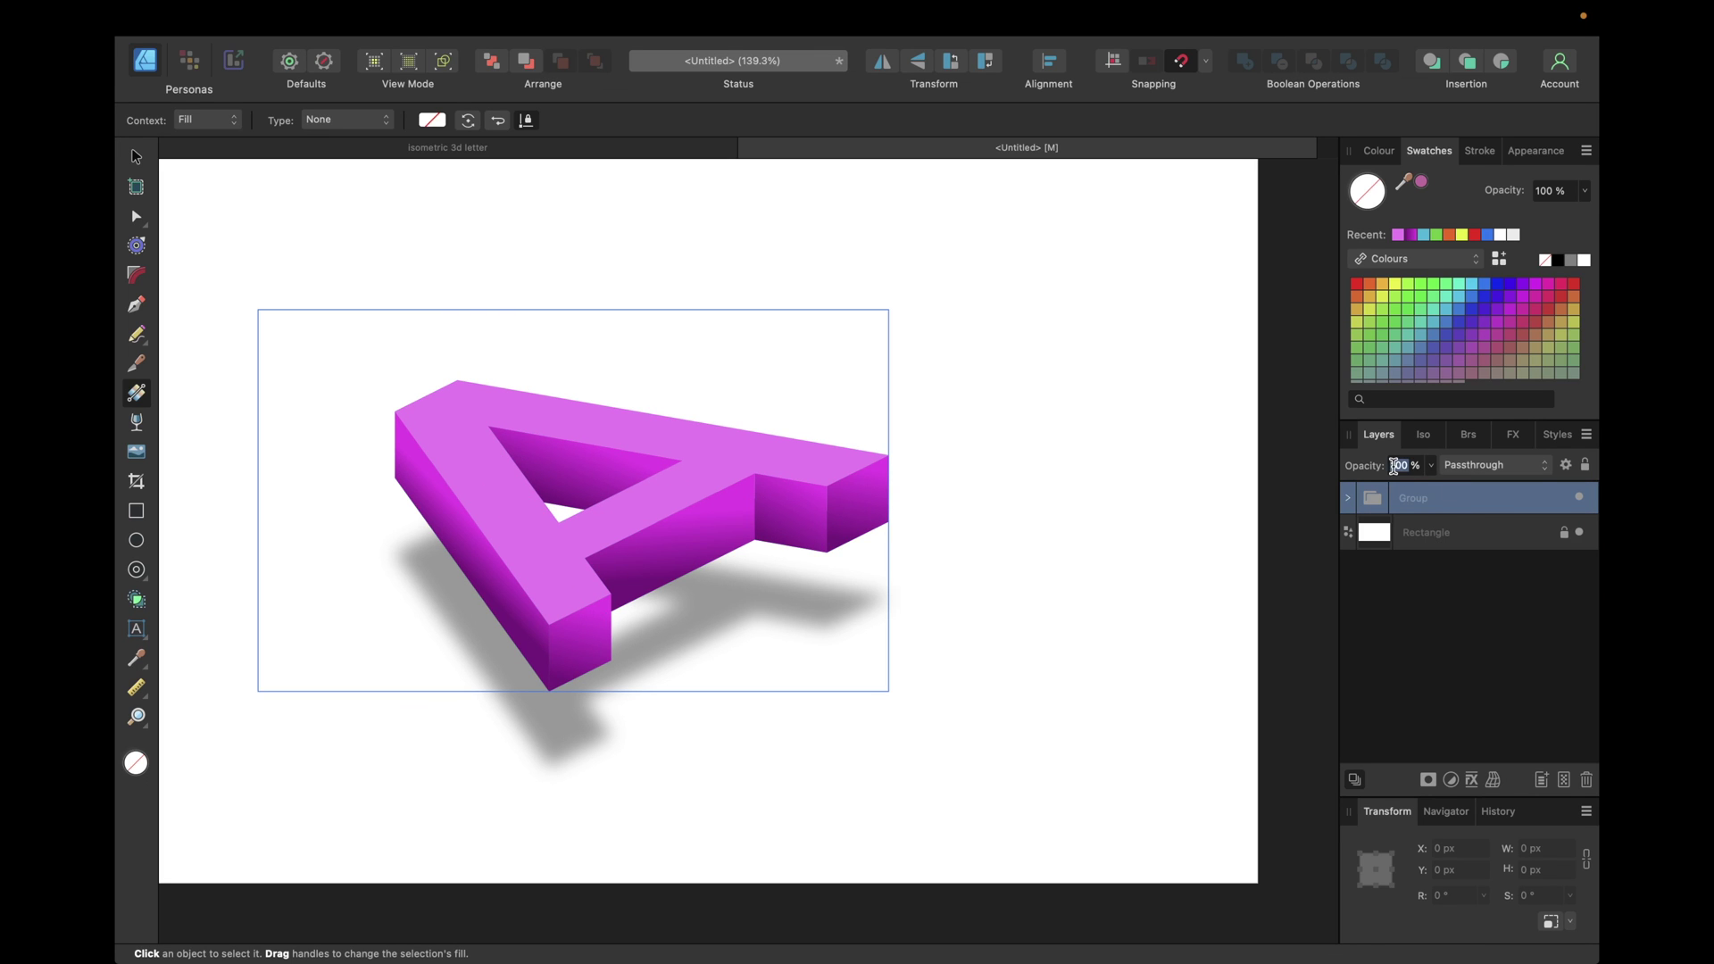
{"action": "type", "text": "95"}
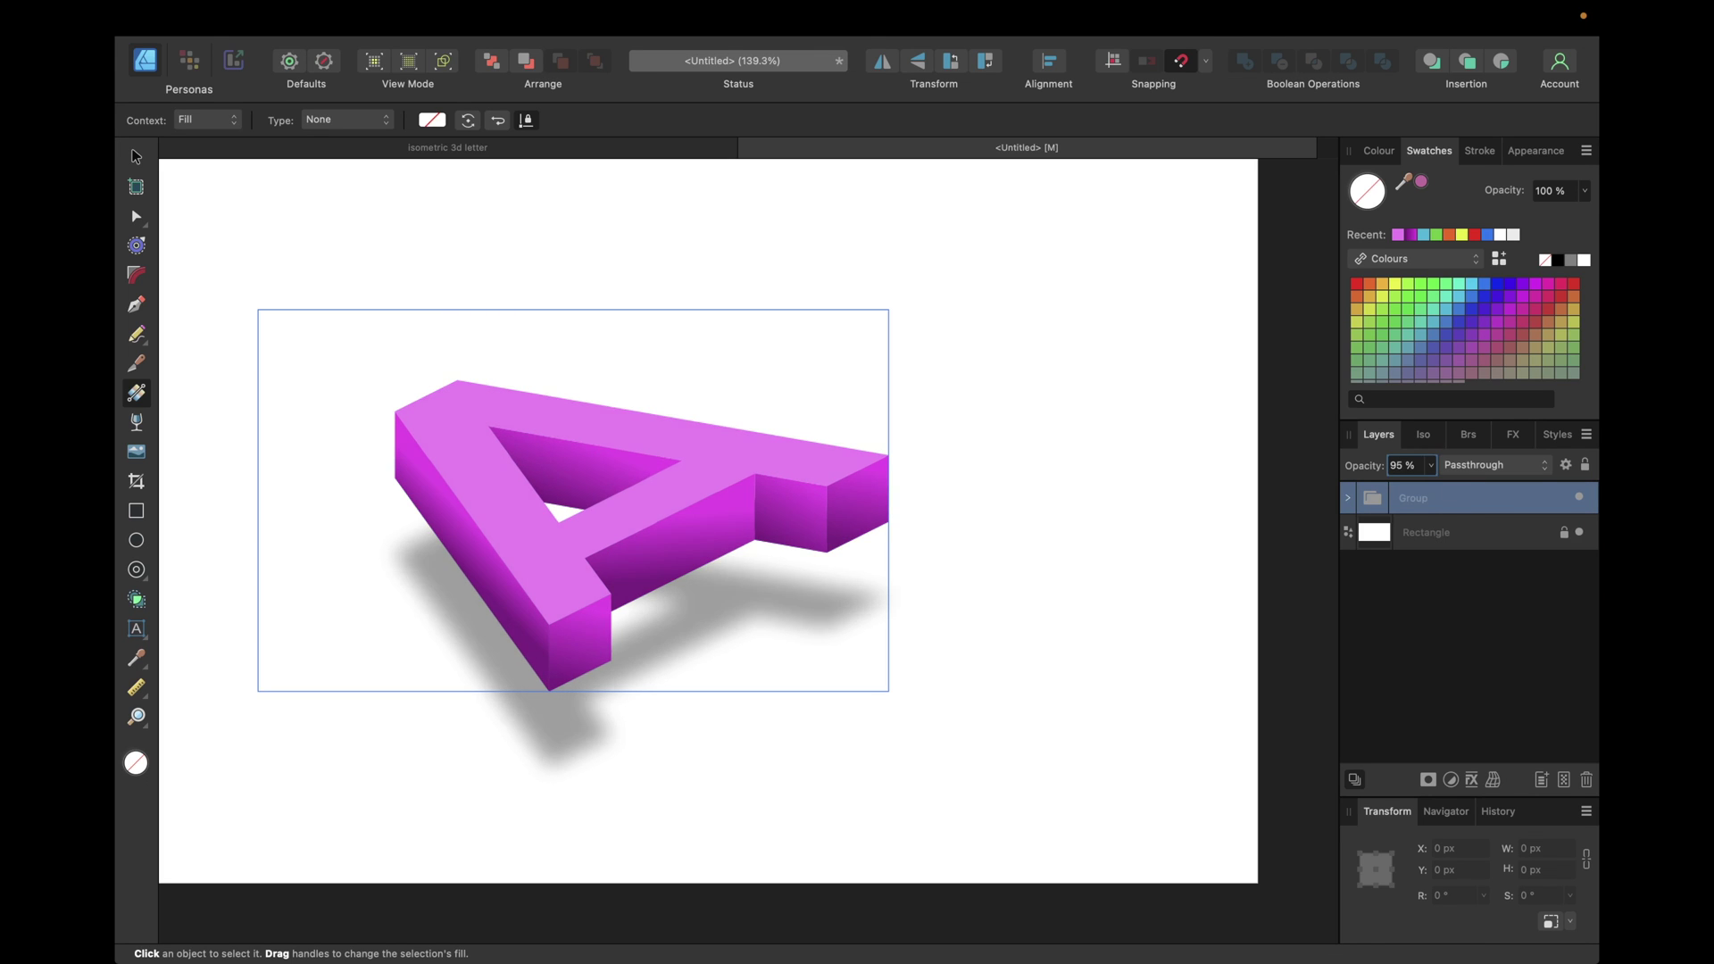
Select the white background rectangle and sample the pink of the letter's top face
{"action": "scroll", "coordinate": [1122, 455], "scroll_direction": "down", "scroll_amount": 3}
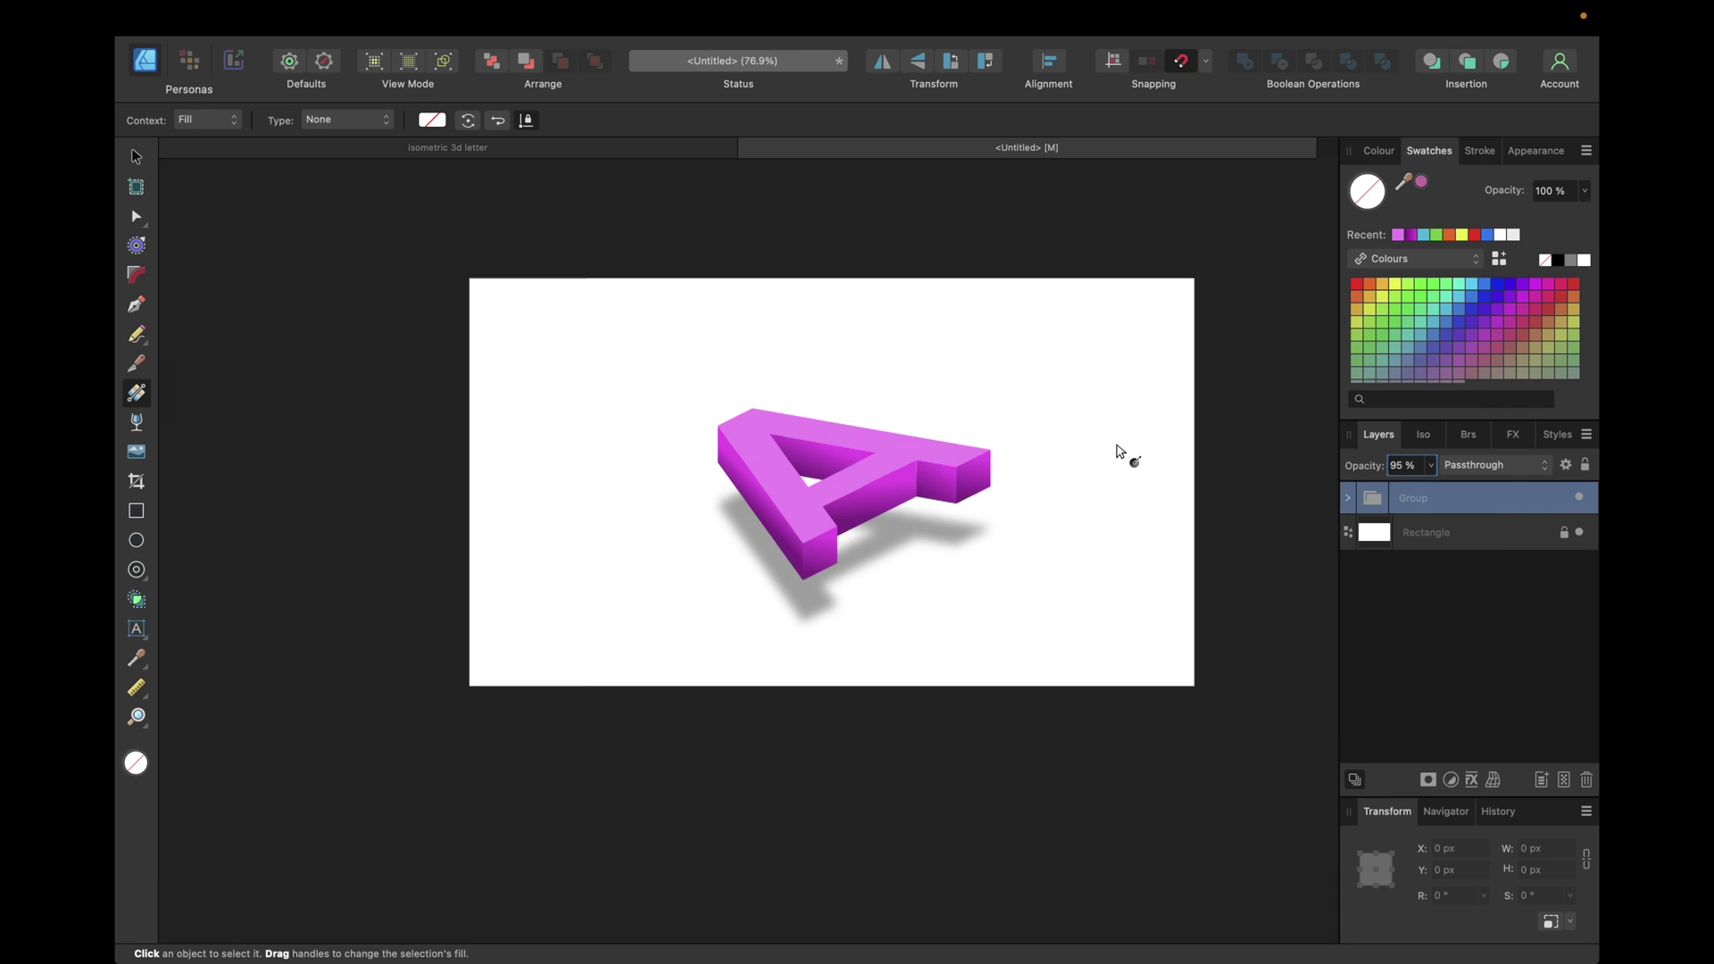
{"action": "left_click", "coordinate": [1418, 541]}
{"action": "left_click_drag", "start_coordinate": [1405, 183], "coordinate": [909, 438]}
Fill the background with the sampled pink and mute it with a black colour overlay at 20% opacity
{"action": "left_click", "coordinate": [1421, 181]}
{"action": "left_click", "coordinate": [1424, 434]}
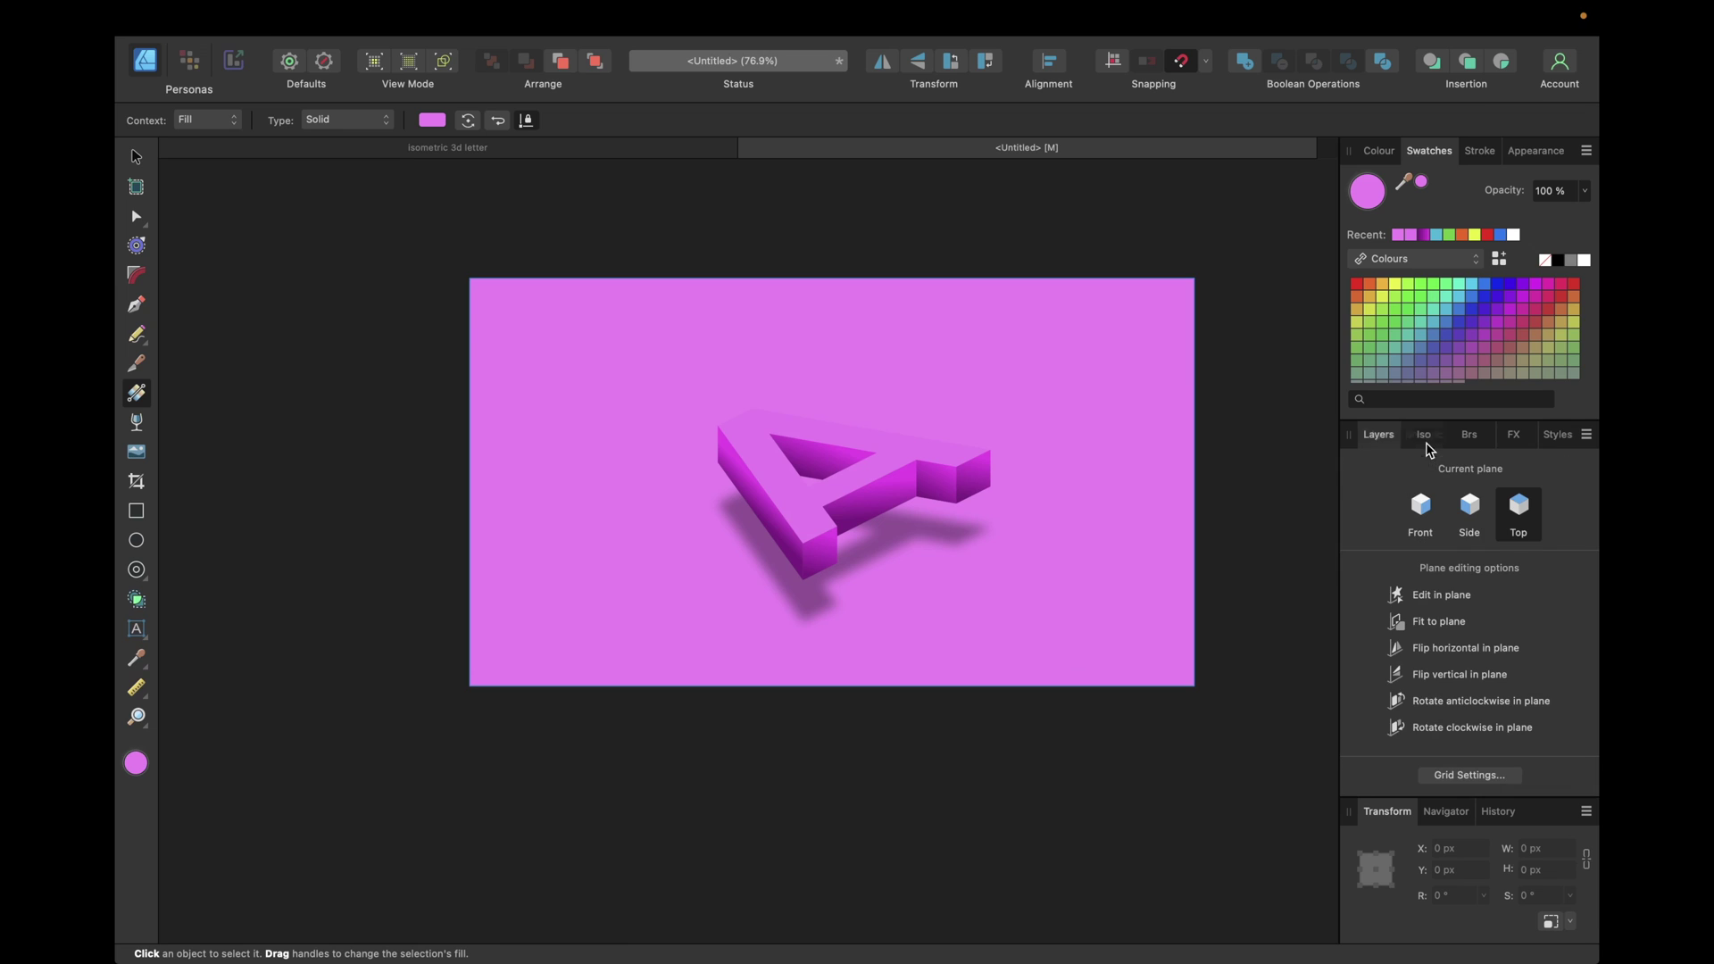
{"action": "left_click", "coordinate": [1510, 434]}
{"action": "scroll", "coordinate": [1438, 574], "scroll_direction": "down", "scroll_amount": 2}
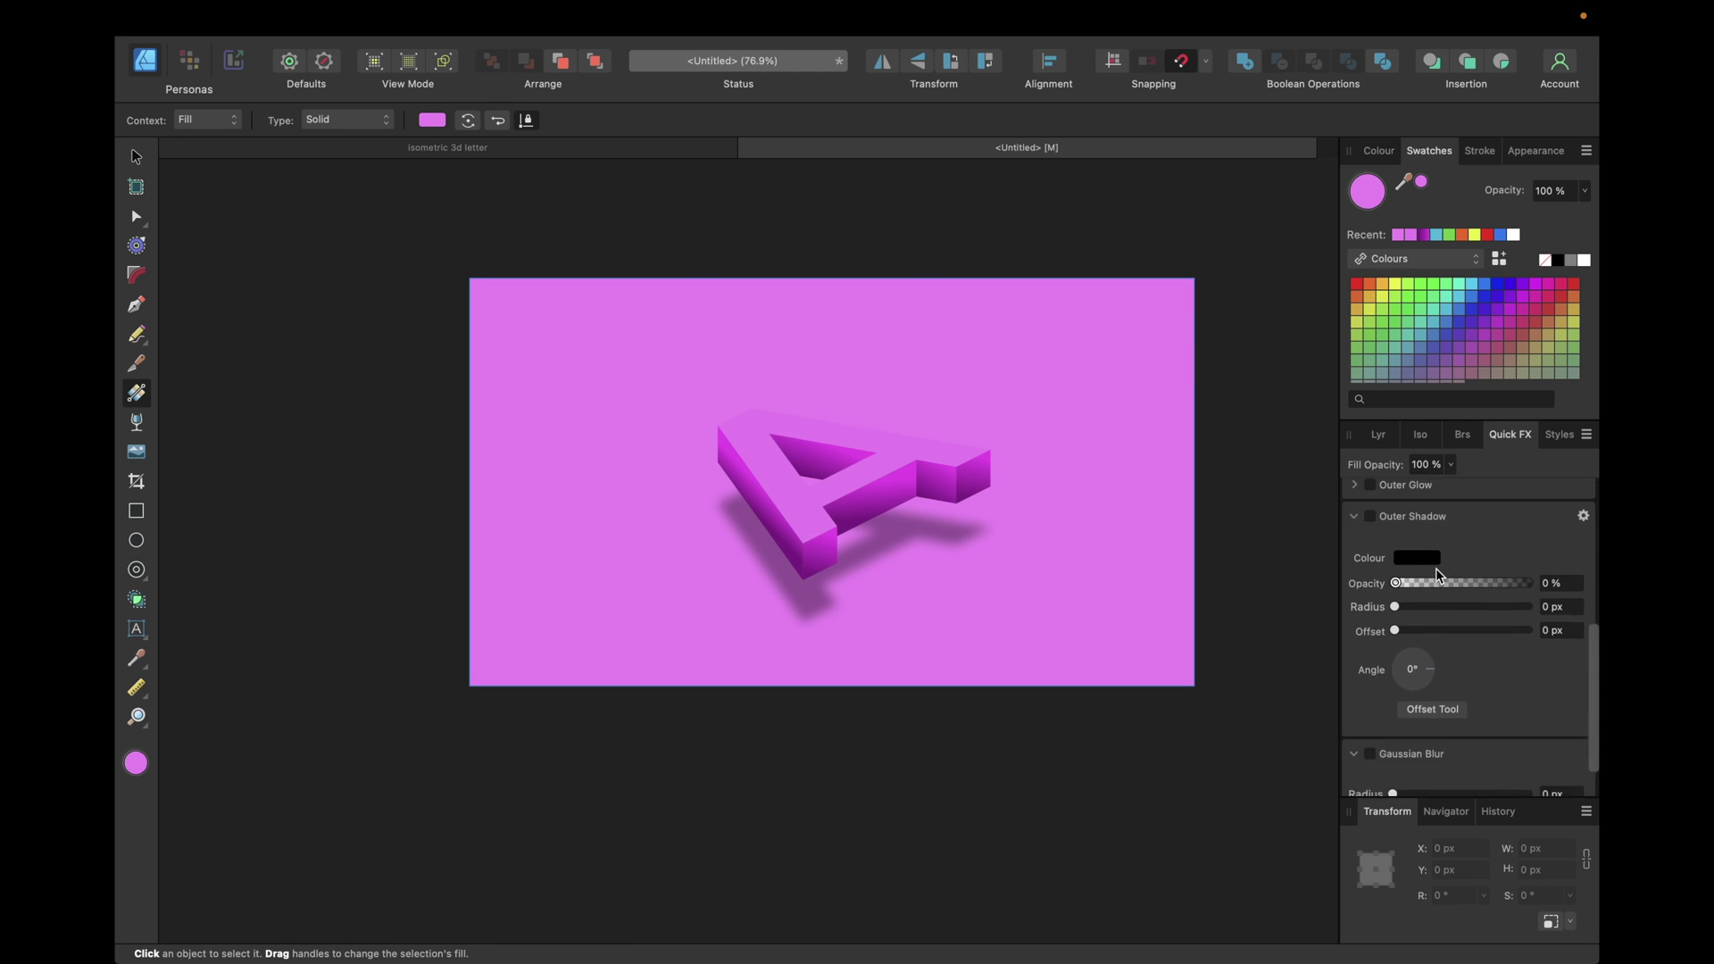
{"action": "scroll", "coordinate": [1436, 568], "scroll_direction": "down", "scroll_amount": 2}
{"action": "scroll", "coordinate": [1380, 616], "scroll_direction": "up", "scroll_amount": 2}
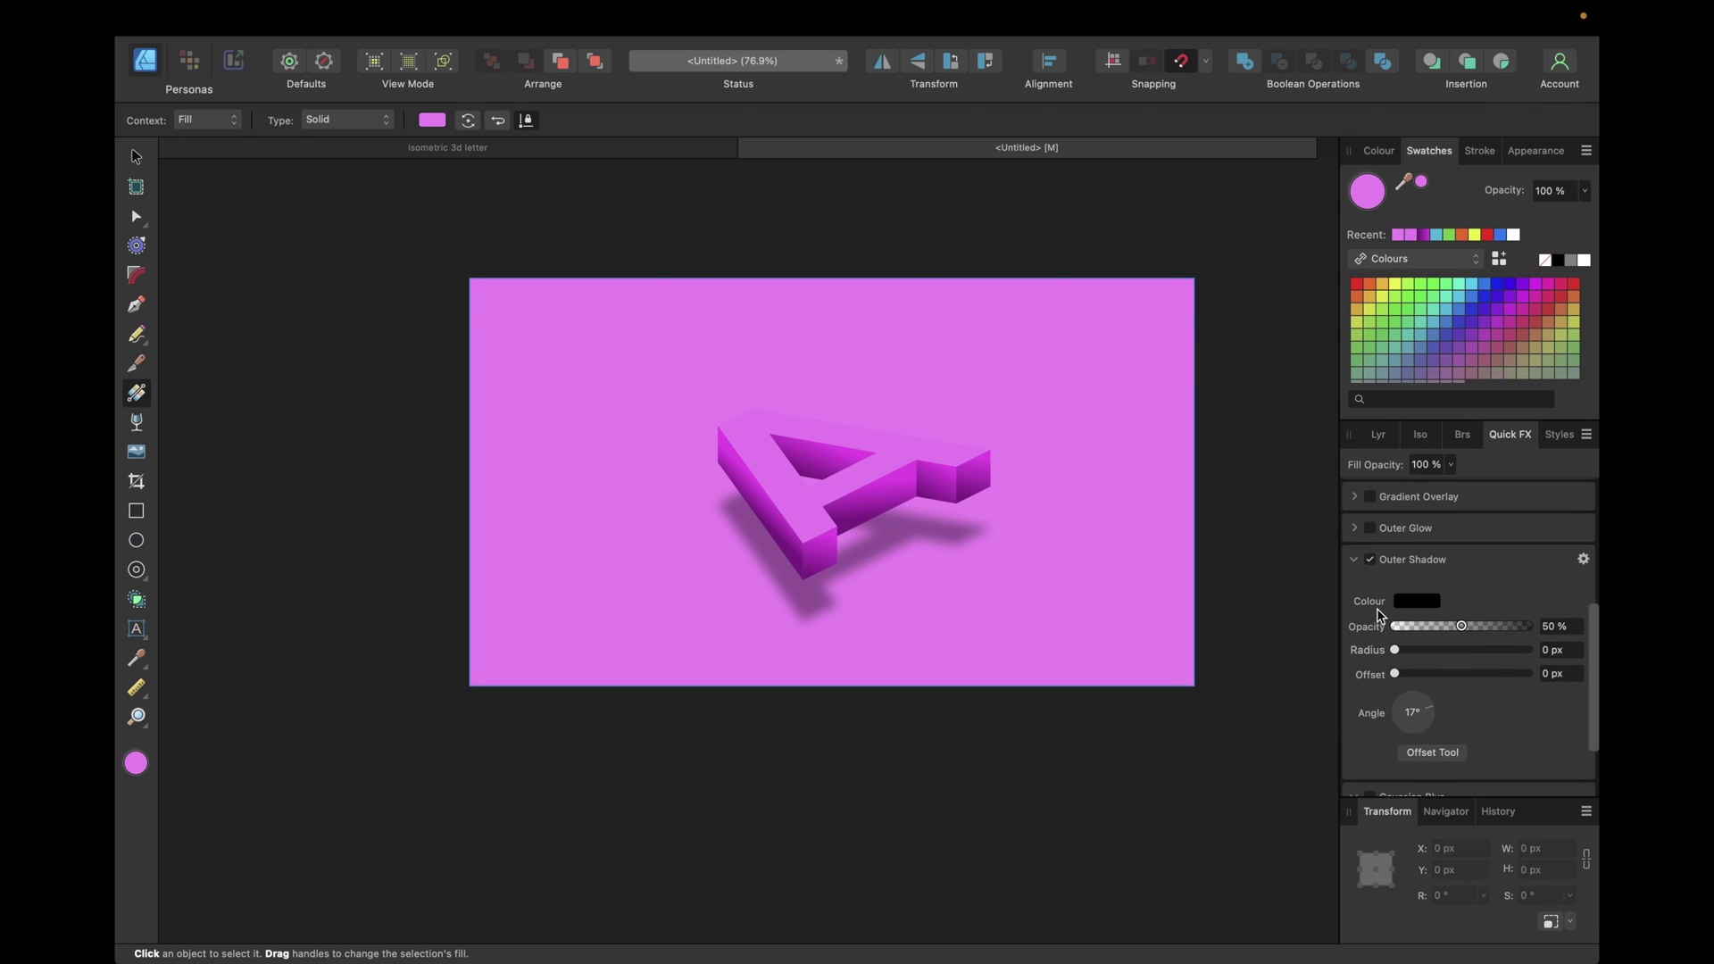
{"action": "scroll", "coordinate": [1375, 617], "scroll_direction": "up", "scroll_amount": 3}
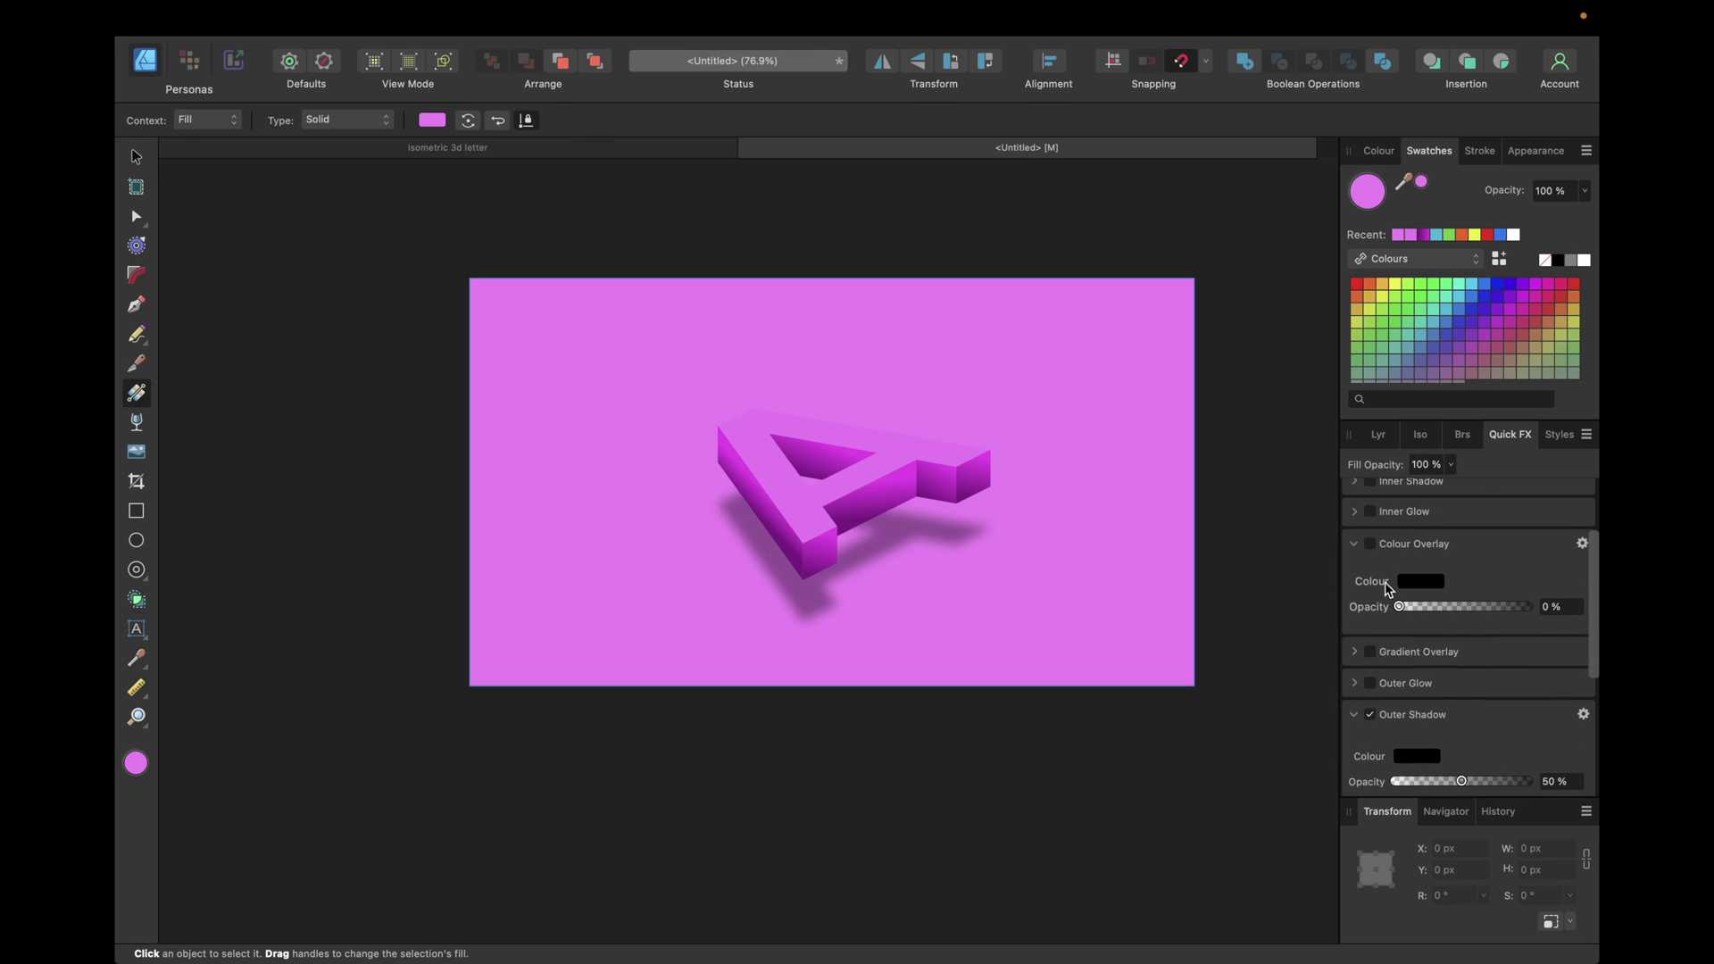
{"action": "left_click", "coordinate": [1371, 545]}
{"action": "double_click", "coordinate": [1551, 607]}
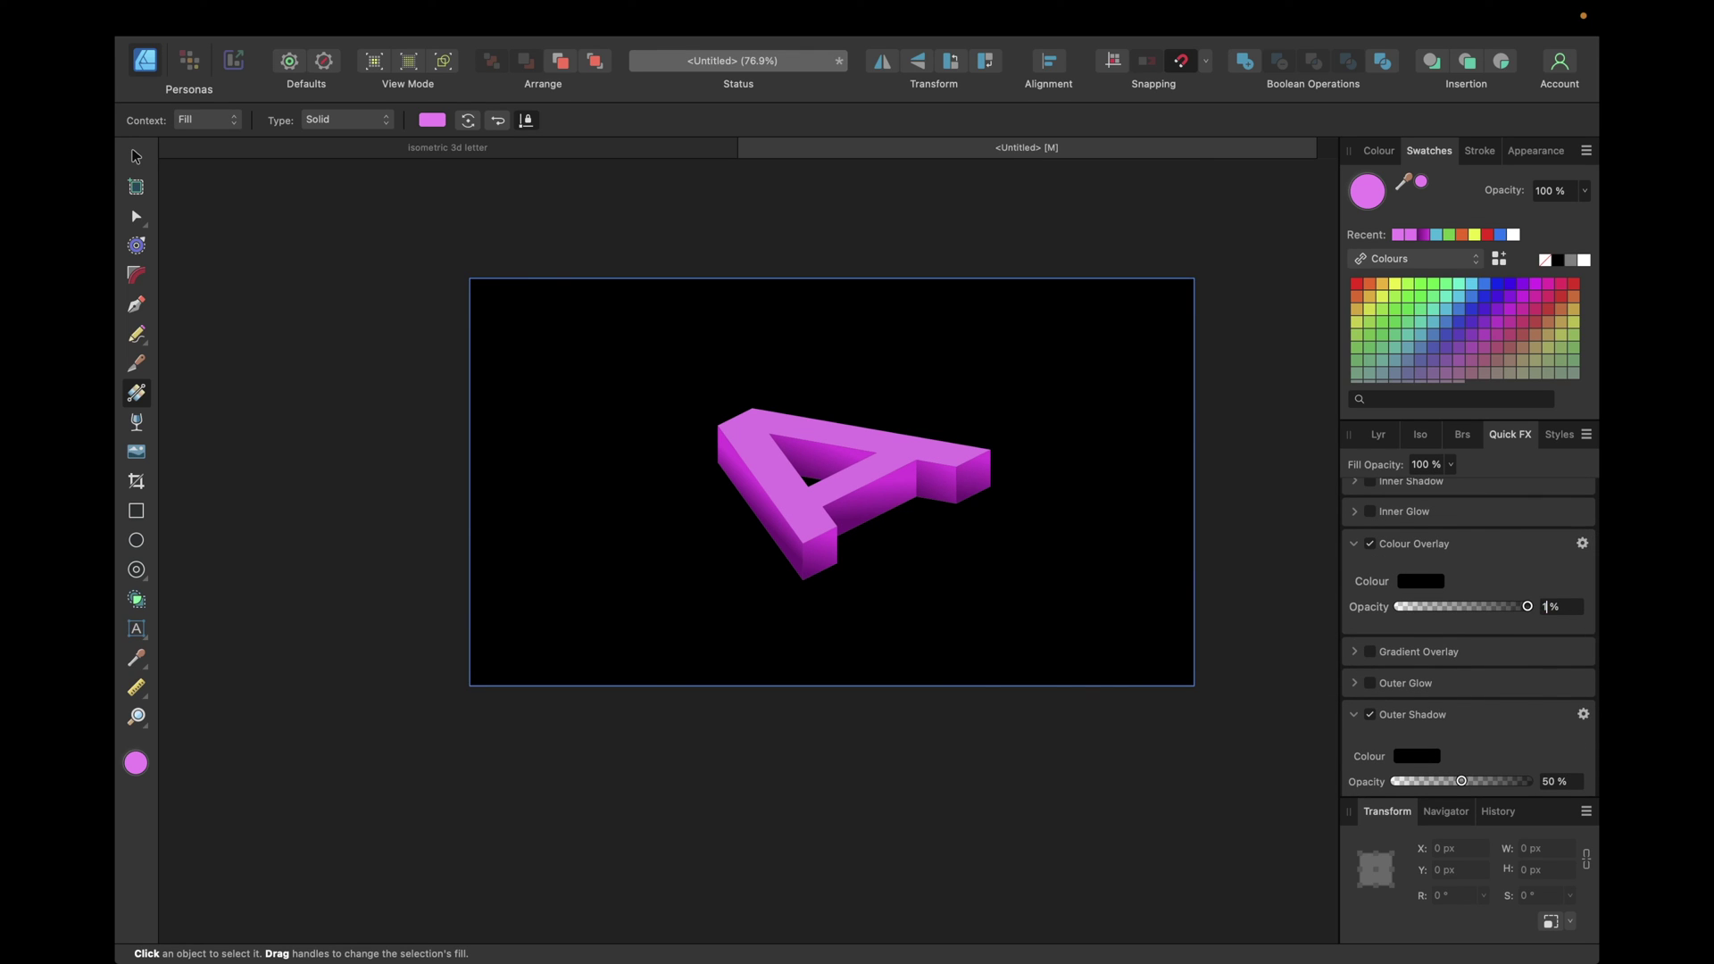
{"action": "type", "text": "10"}
{"action": "key", "text": "Return"}
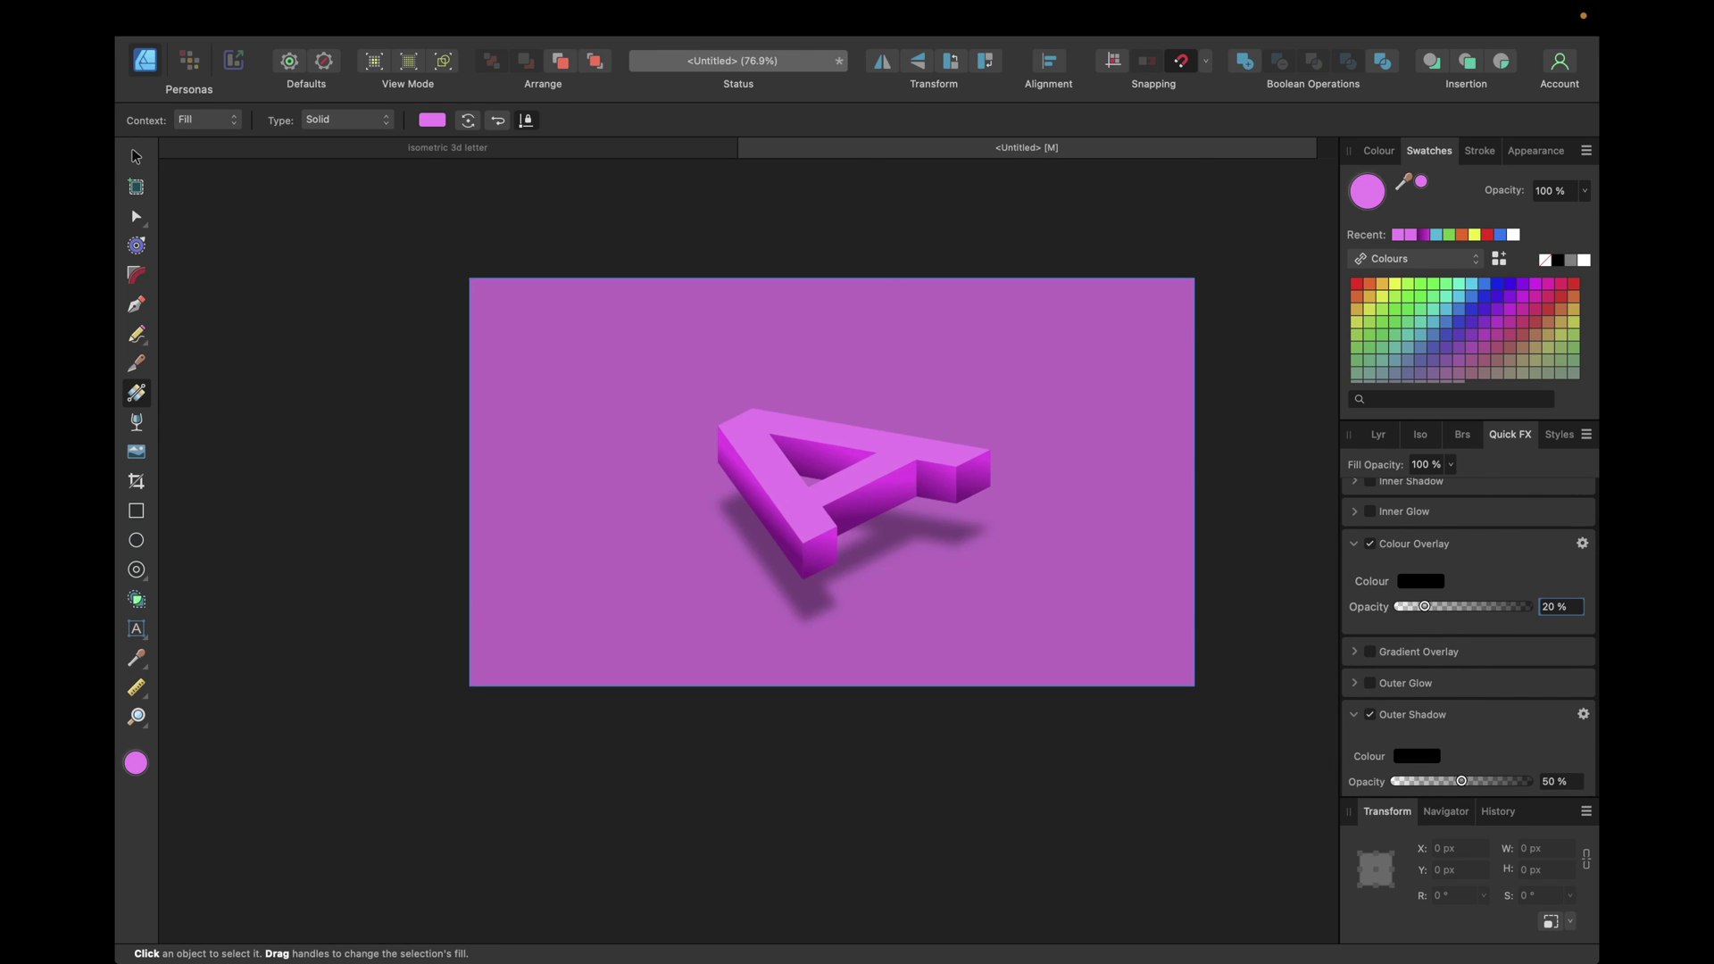
{"action": "left_click", "coordinate": [1389, 437]}
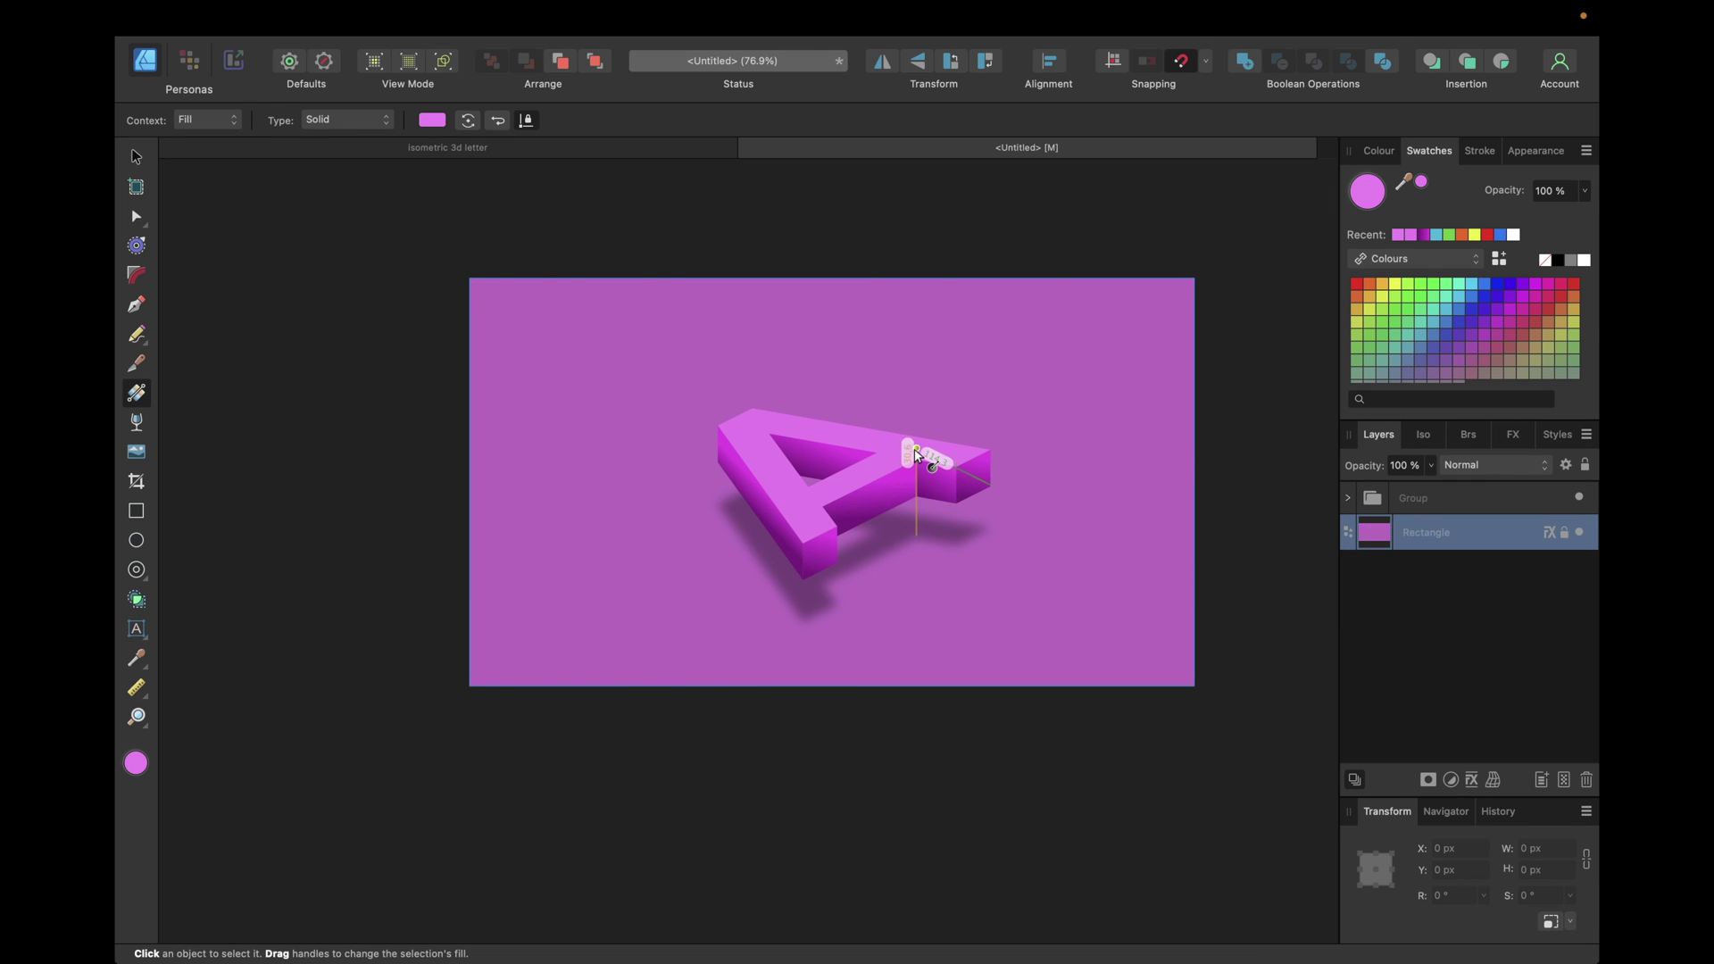